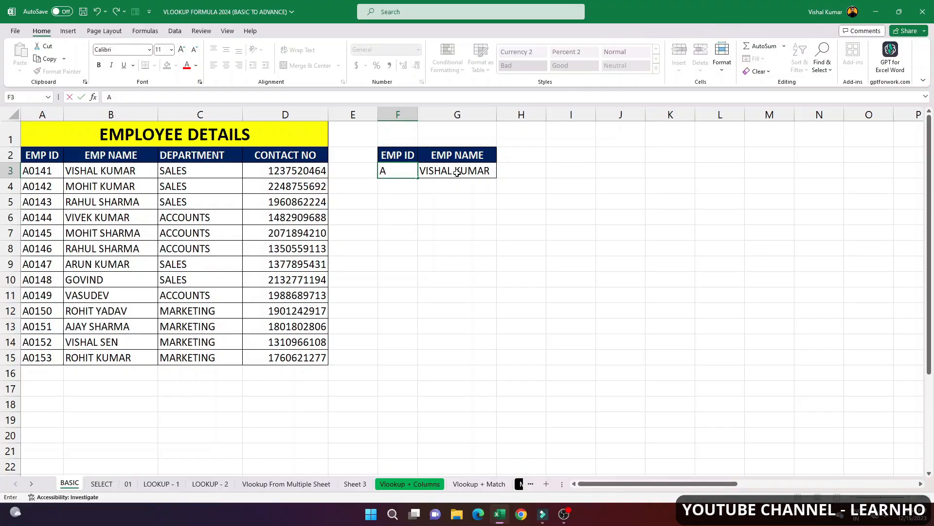
Step: Look up employee names by entering the employee IDs from rows 9, 12 and 11 in turn in cell F3
type("147")
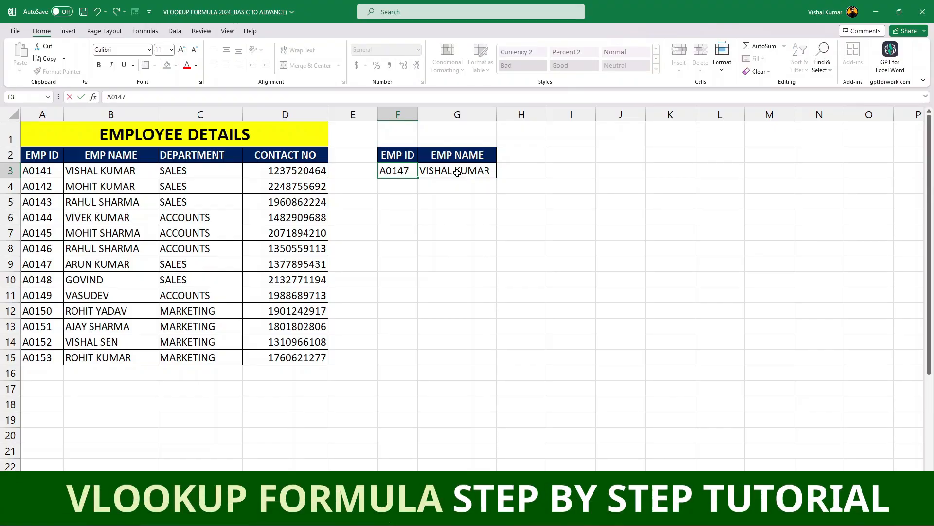
key("Return")
key("Up")
type("A0150")
key("Return")
key("Up")
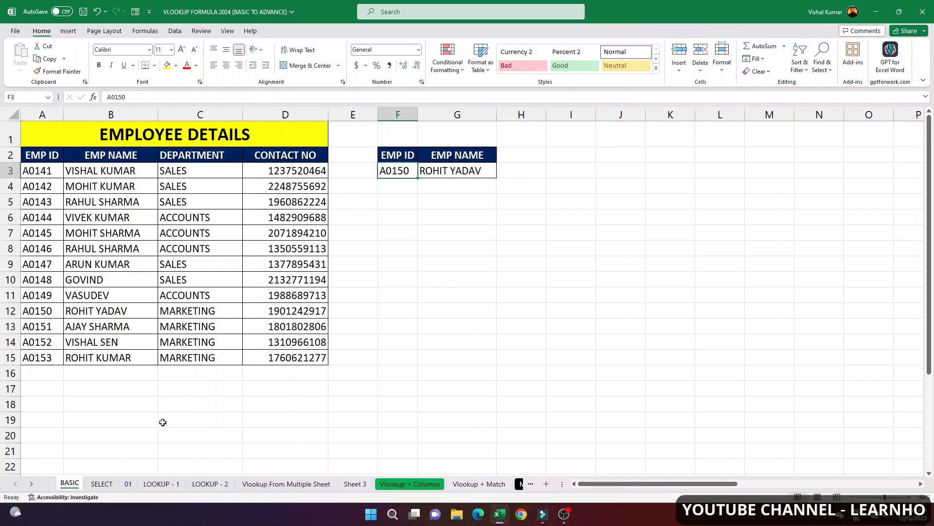
type("A")
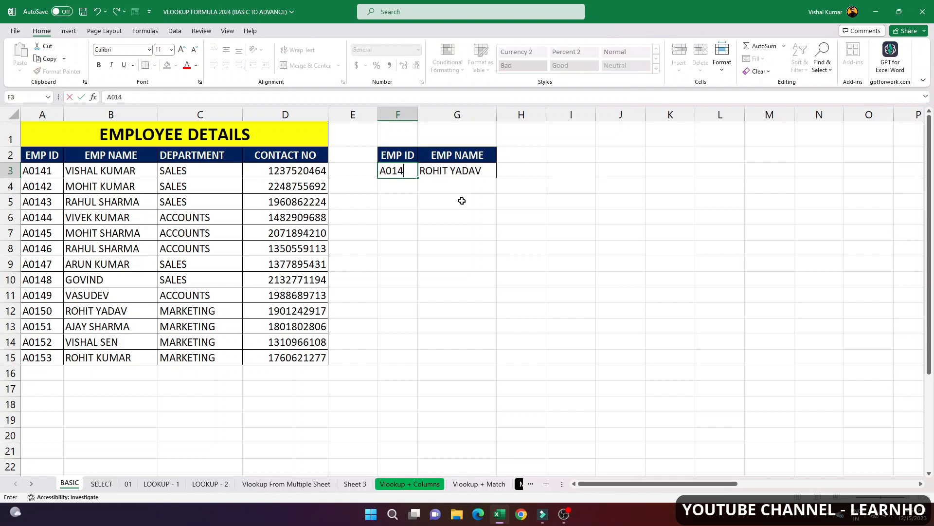
key("Return")
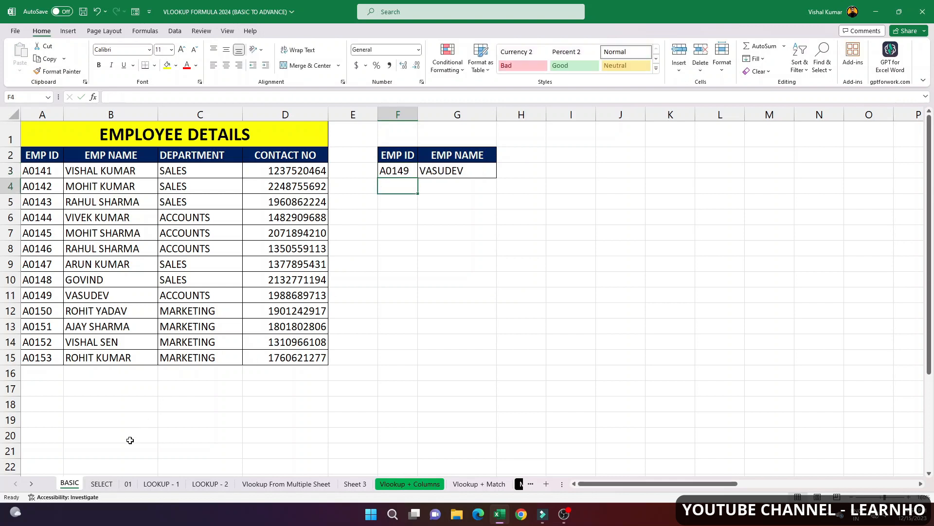
Step: Look through the SELECT, Vlookup From Multiple Sheet and Sheet 3 worksheets to examine their tables
left_click(102, 483)
scroll(257, 286, "down", 6)
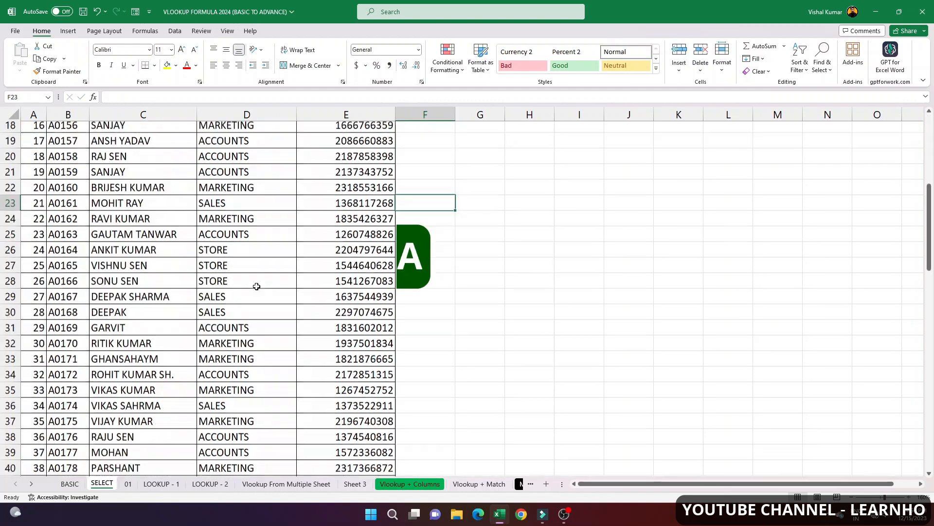
scroll(256, 287, "down", 15)
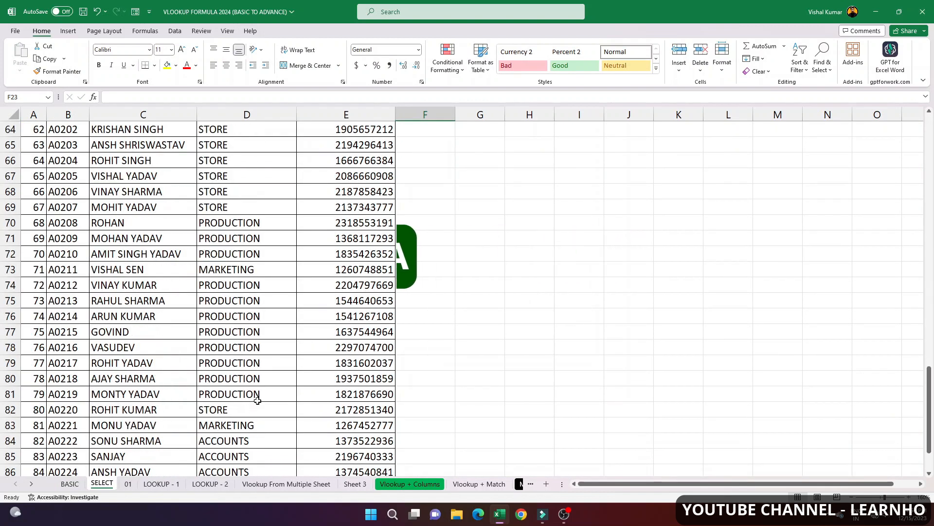
left_click(287, 483)
left_click(355, 484)
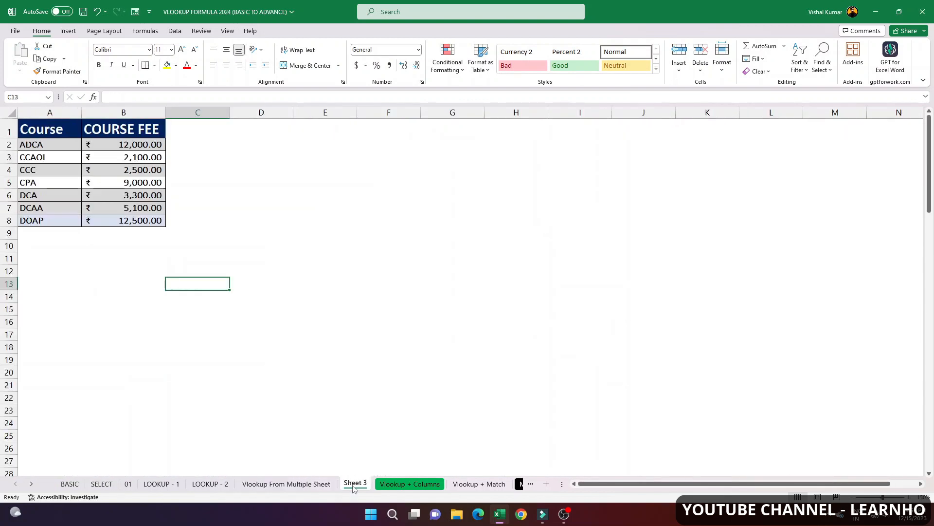
left_click(308, 484)
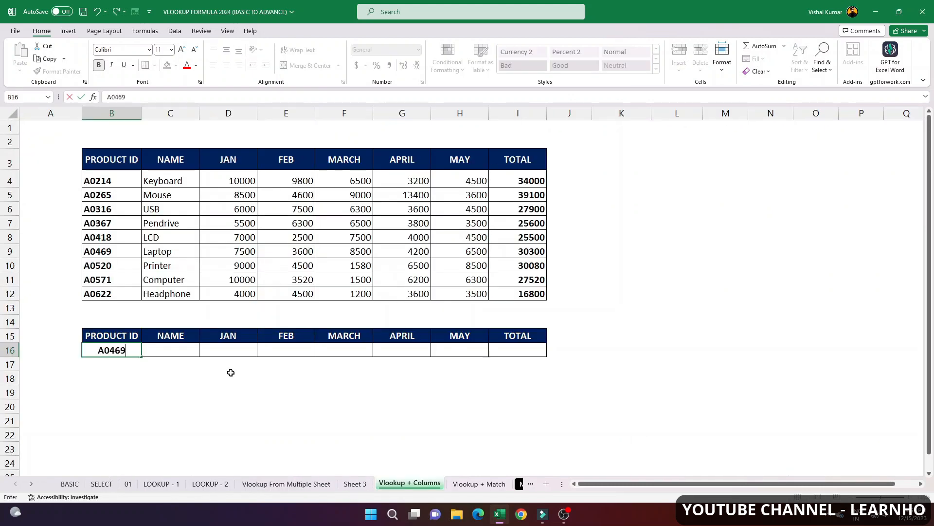
Step: Enter product ID A0469 in cell B16 of the Vlookup + Columns sheet
key("Return")
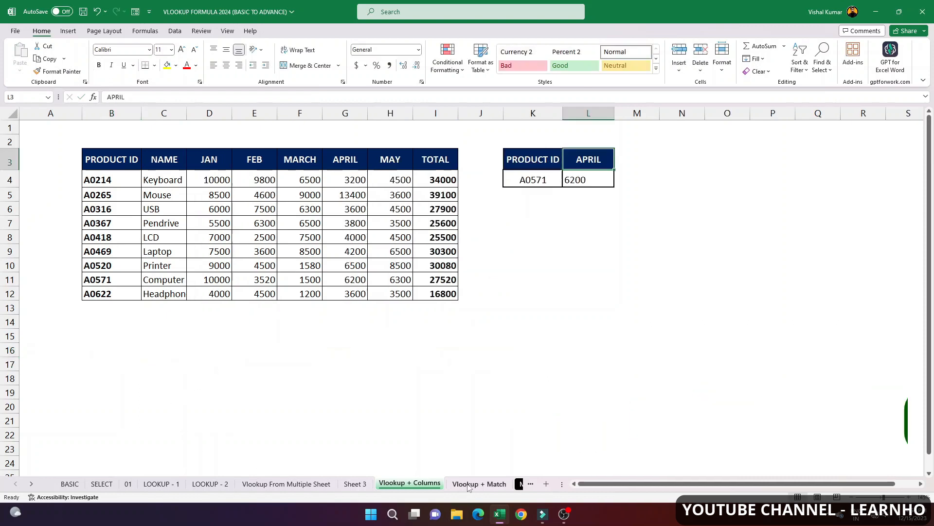
Step: On the Vlookup + Match sheet, switch the header in L3 to MAY, TOTAL and then earlier columns from its list
left_click(469, 485)
left_click(619, 165)
key("Escape")
left_click(618, 165)
left_click(579, 223)
left_click(619, 165)
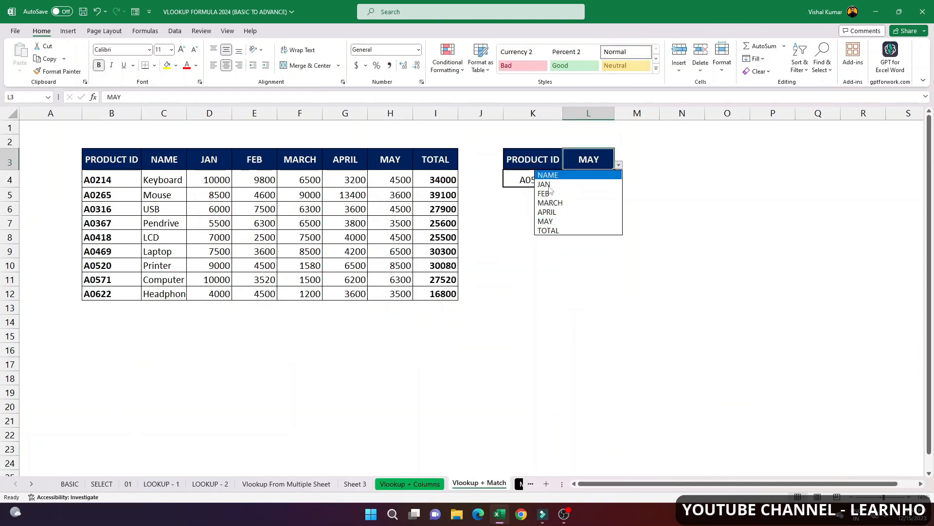
left_click(579, 232)
left_click(618, 165)
left_click(579, 190)
left_click(618, 165)
left_click(579, 182)
Step: In K11 of the Vlookup + IF sheet, begin a VLOOKUP of J11 with an IF that returns TABLE2020 when K9=2020
left_click(519, 483)
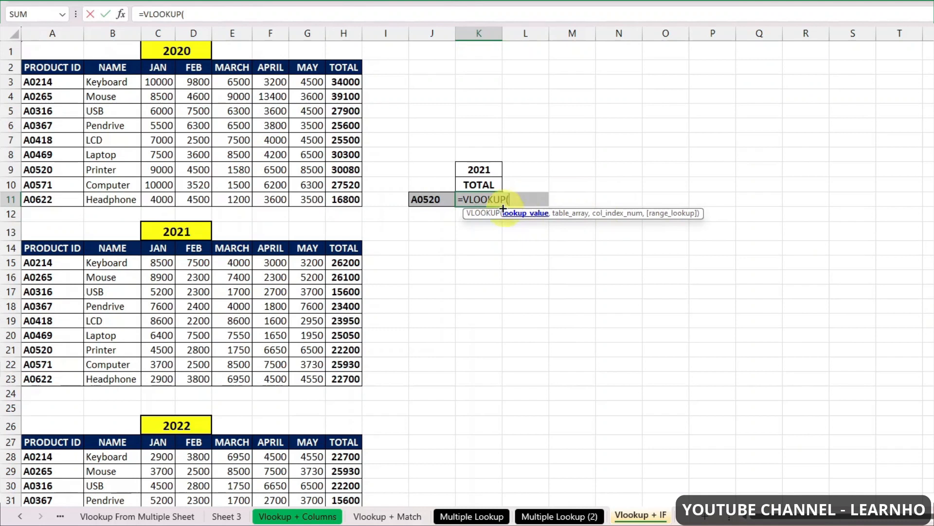
type("J11,")
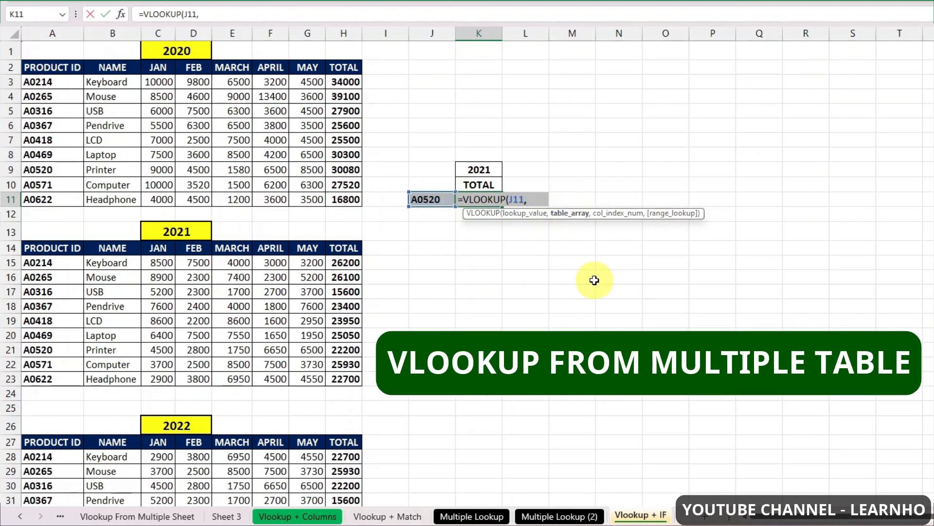
type("IF(")
left_click(501, 175)
type("=2020,")
left_click_drag(39, 69, 361, 201)
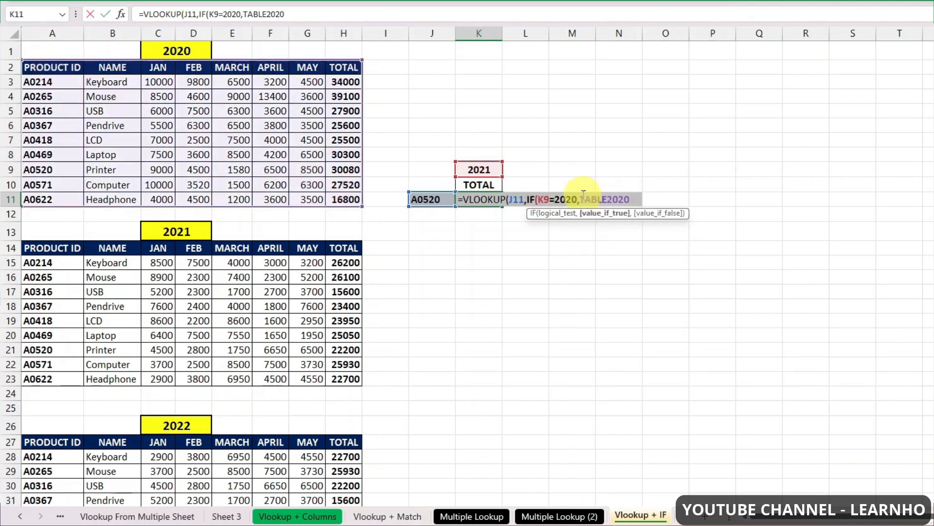
Step: Nest a second IF in the K11 formula that returns TABLE2021 when K9=2021
type(",IF(")
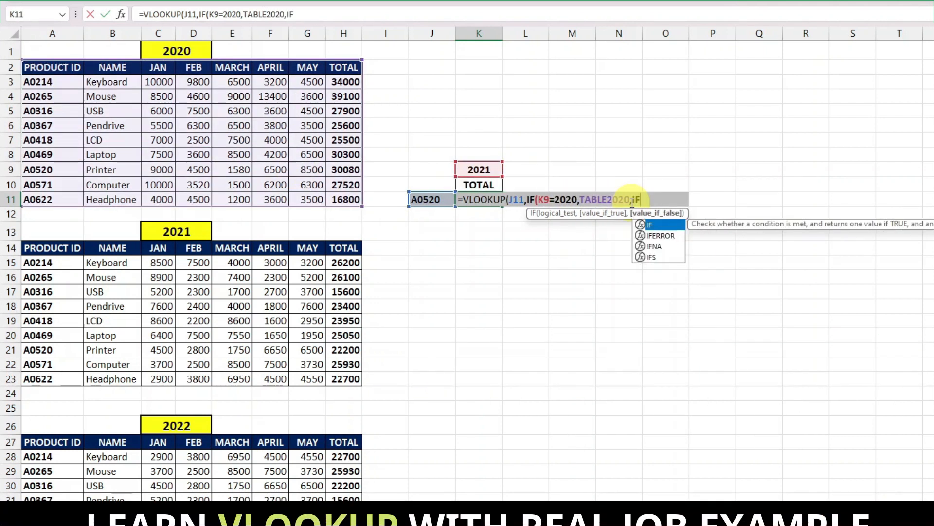
left_click(492, 167)
type("=2021,")
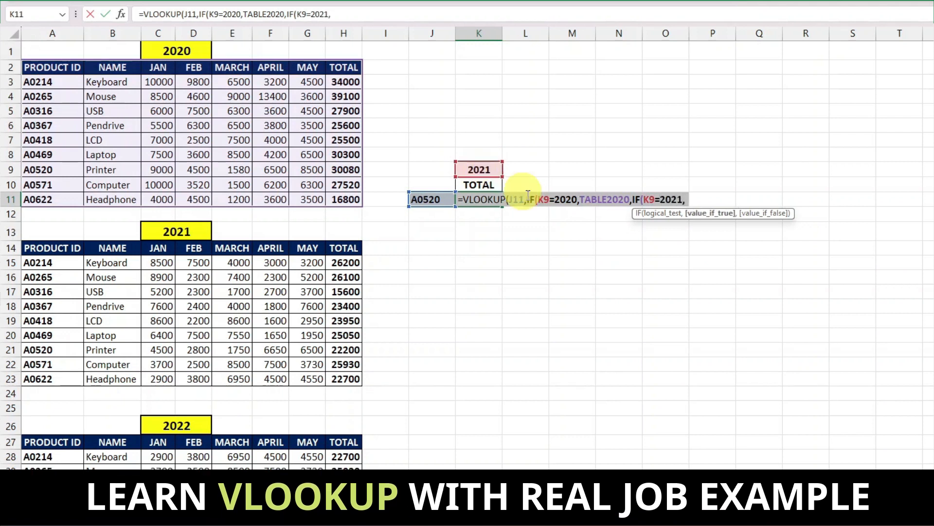
type("TABLE2021,")
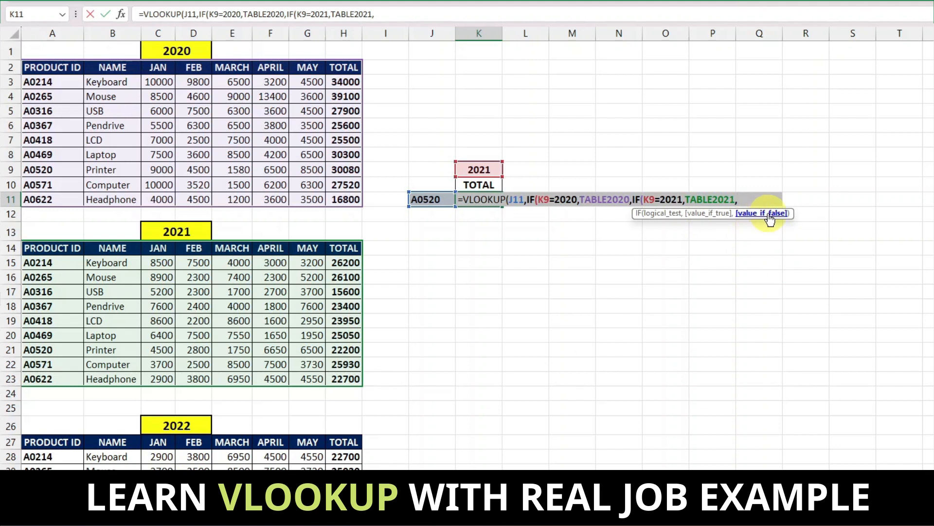
Step: Complete the K11 formula with TABLE2022 as the remaining table, column index 8 and range lookup 0
type("TAB")
key("Down")
key("Down")
key("Tab")
type("),")
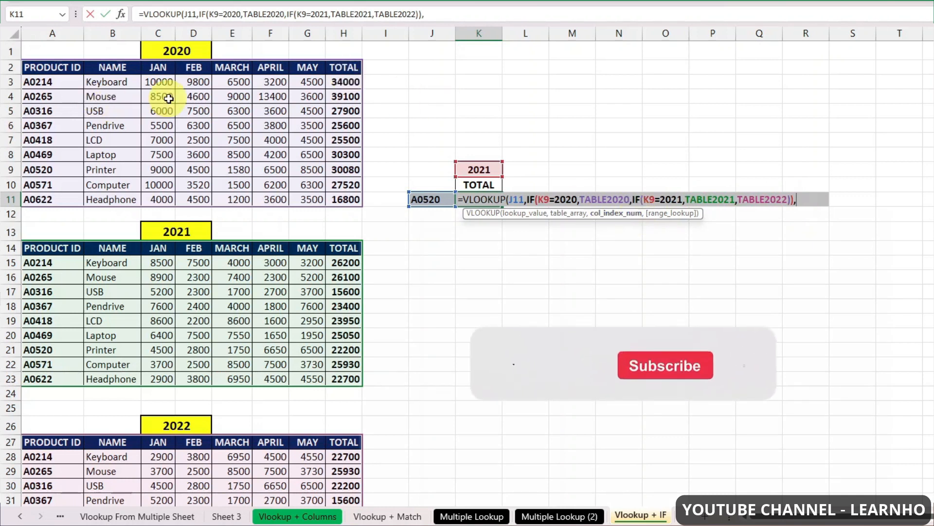
type("8,0")
key("Return")
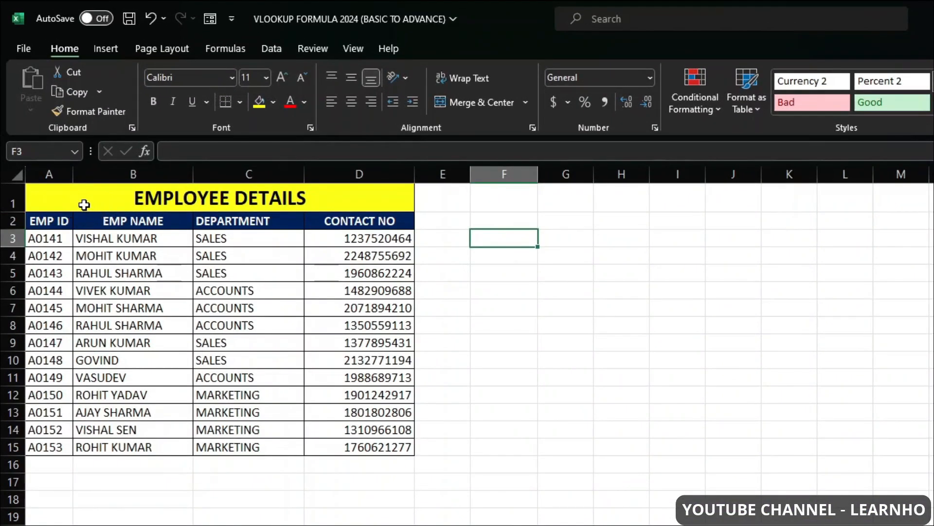
Step: Examine the EMPLOYEE DETAILS table's title and its EMP ID, EMP NAME, DEPARTMENT and CONTACT NO columns
left_click(84, 205)
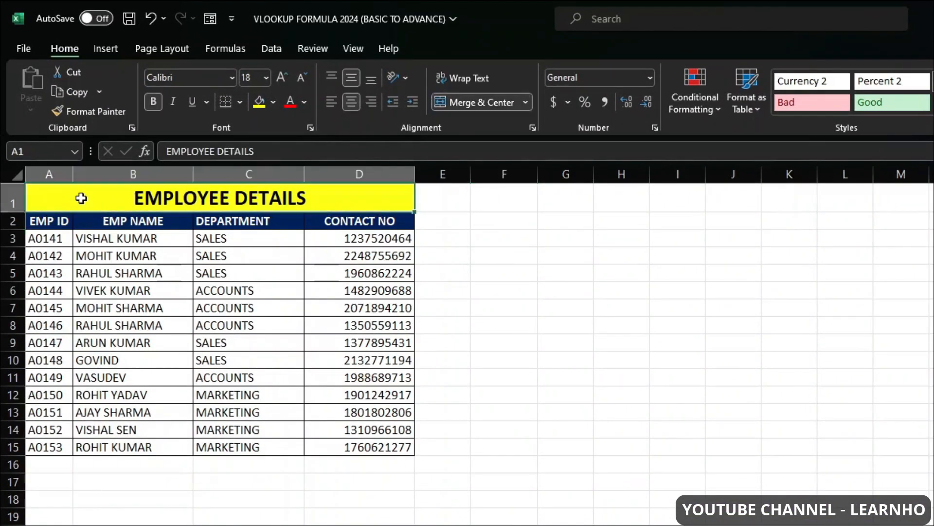
left_click_drag(58, 220, 54, 429)
left_click(150, 219)
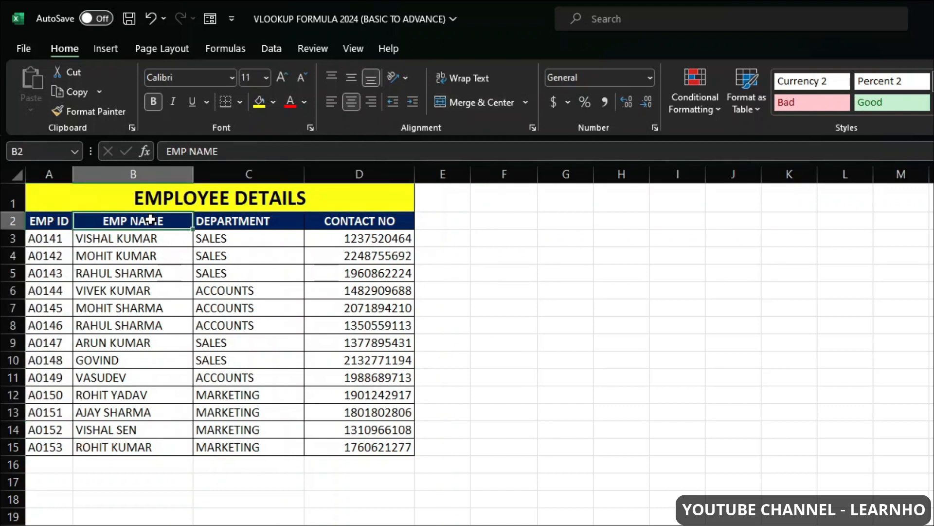
left_click(234, 217)
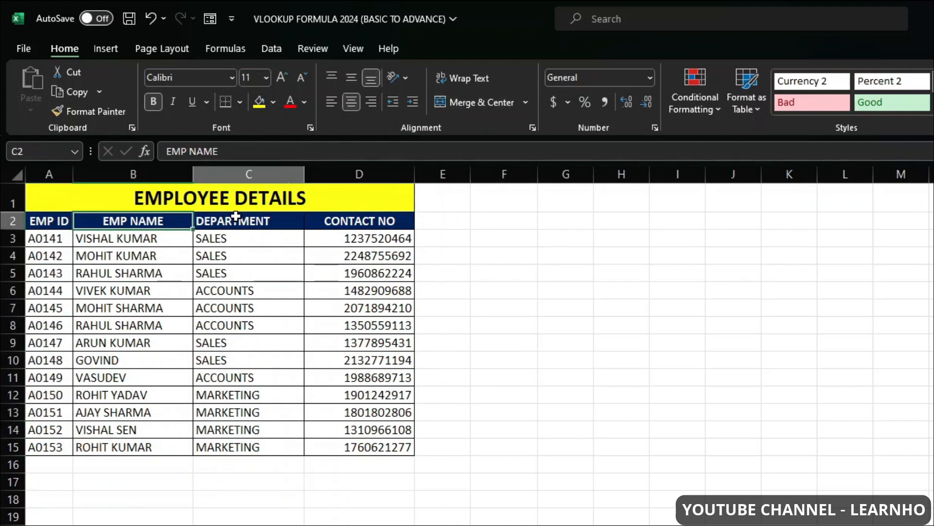
left_click(336, 221)
left_click(495, 236)
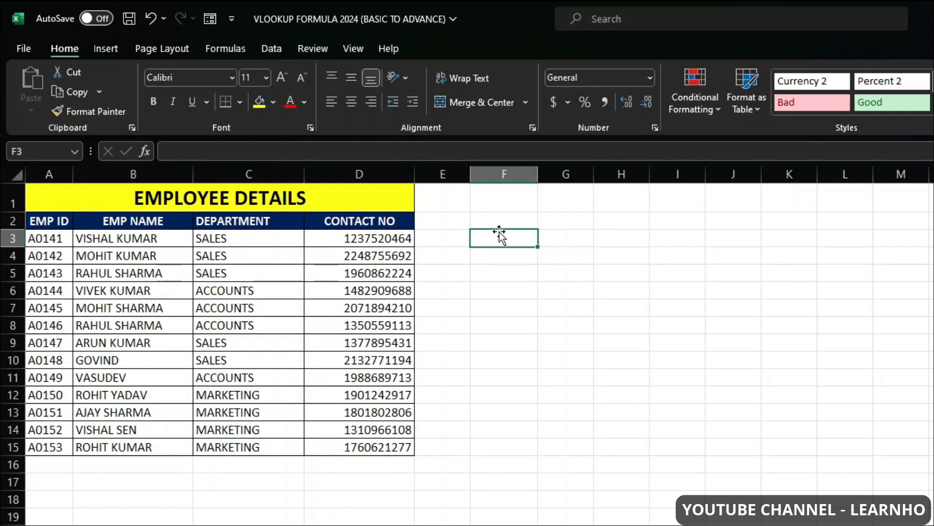
left_click(546, 236)
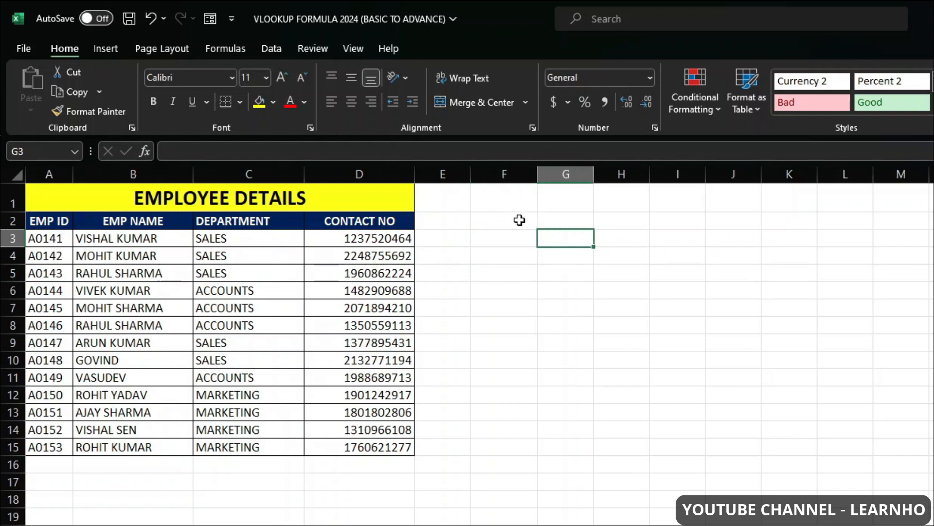
left_click(512, 237)
left_click(563, 233)
left_click(504, 236)
left_click_drag(557, 236, 657, 236)
left_click(508, 238)
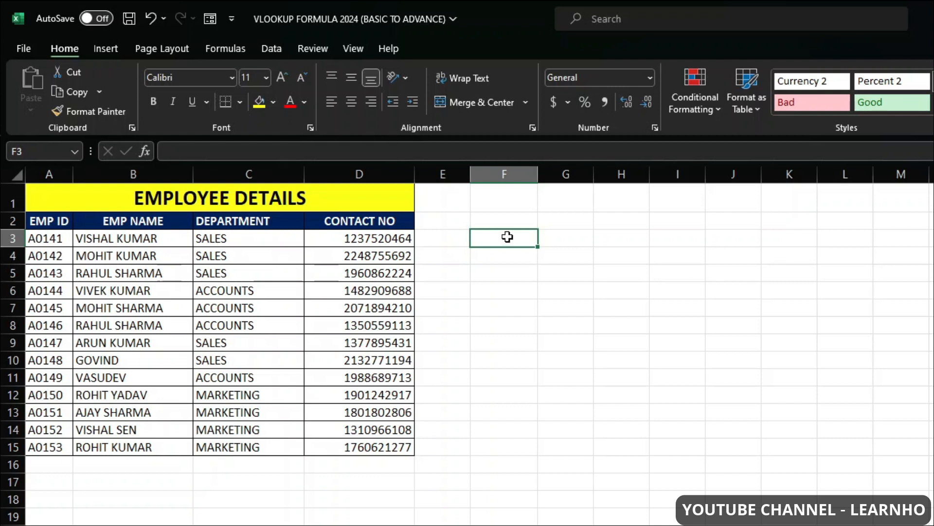
left_click(563, 239)
left_click(517, 233)
left_click(566, 241)
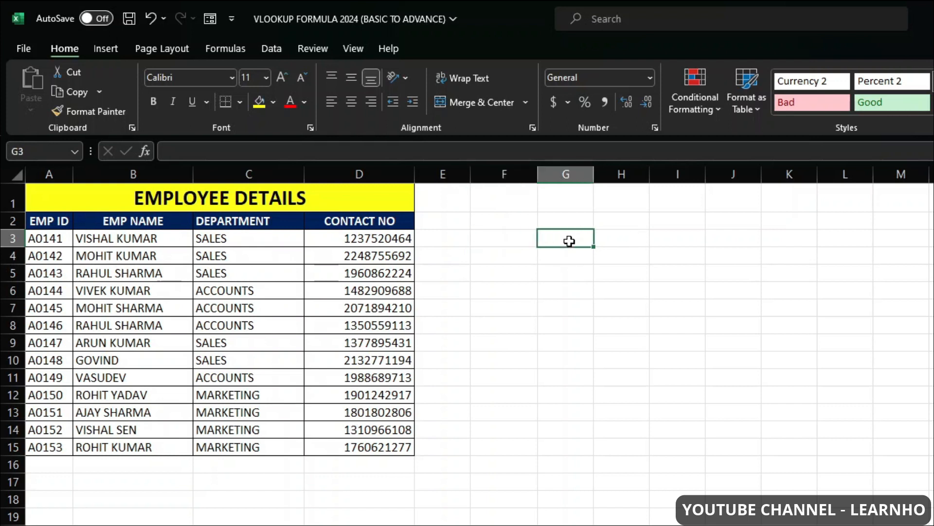
left_click(500, 236)
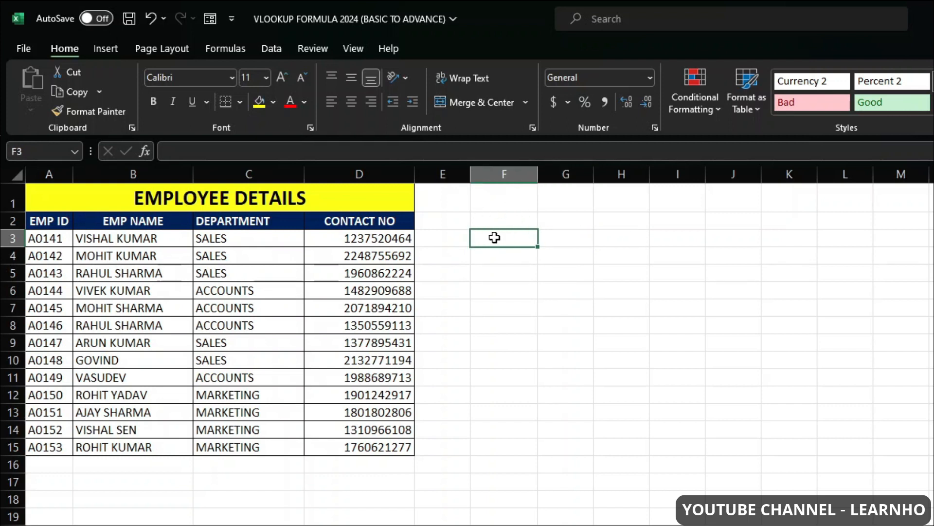
left_click(570, 238)
Step: Copy the EMP ID and EMP NAME headers from A2:B2 to F2:G2 and autofit column G's width
left_click_drag(68, 221, 139, 227)
key("ctrl+c")
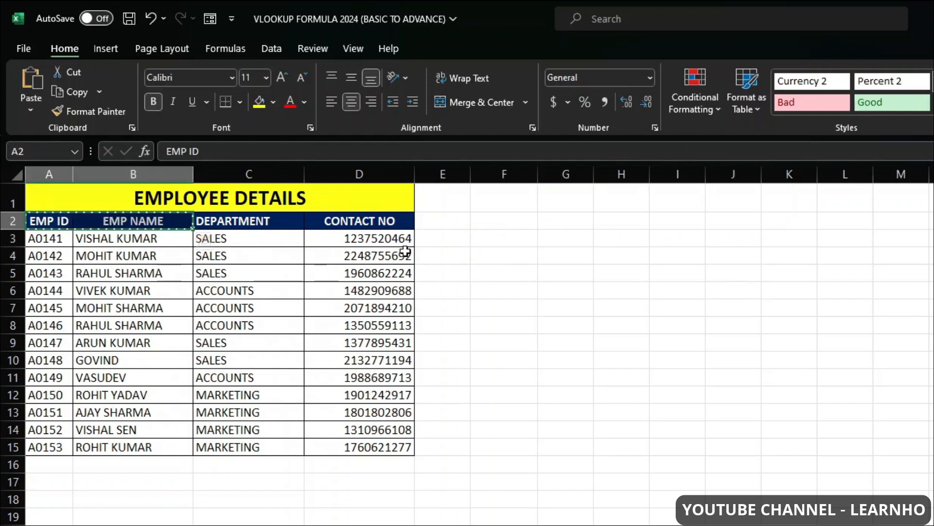
left_click(535, 227)
key("ctrl+v")
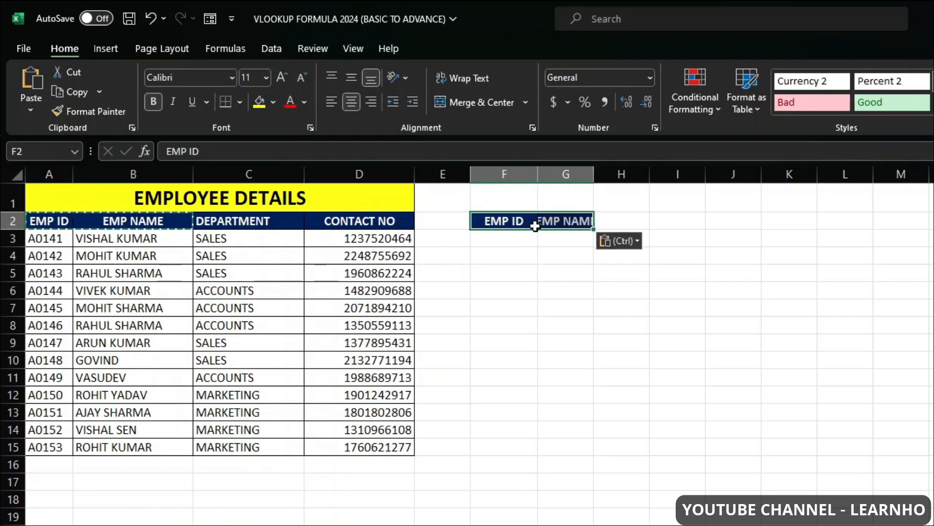
double_click(593, 178)
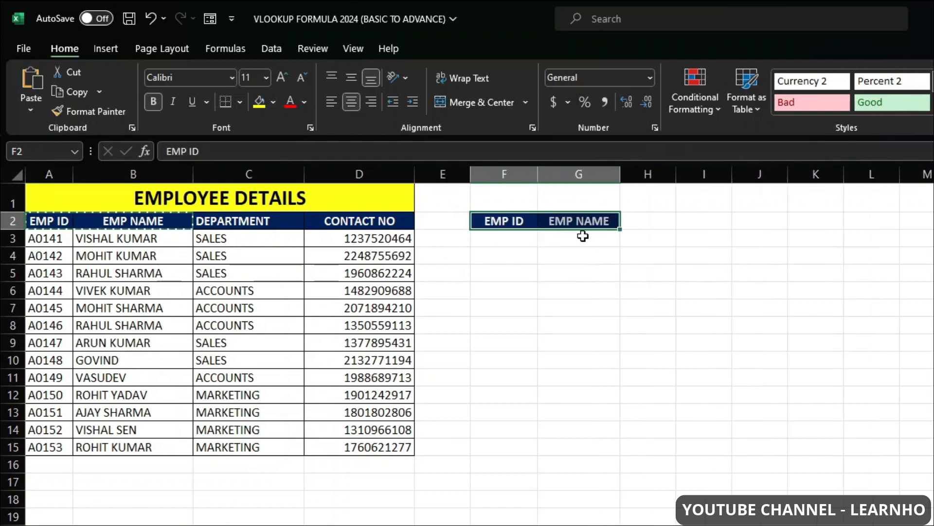
Step: Enter a VLOOKUP formula in G3 that looks up F3 in A2:D15, with column index 2 and range lookup 0
left_click(582, 236)
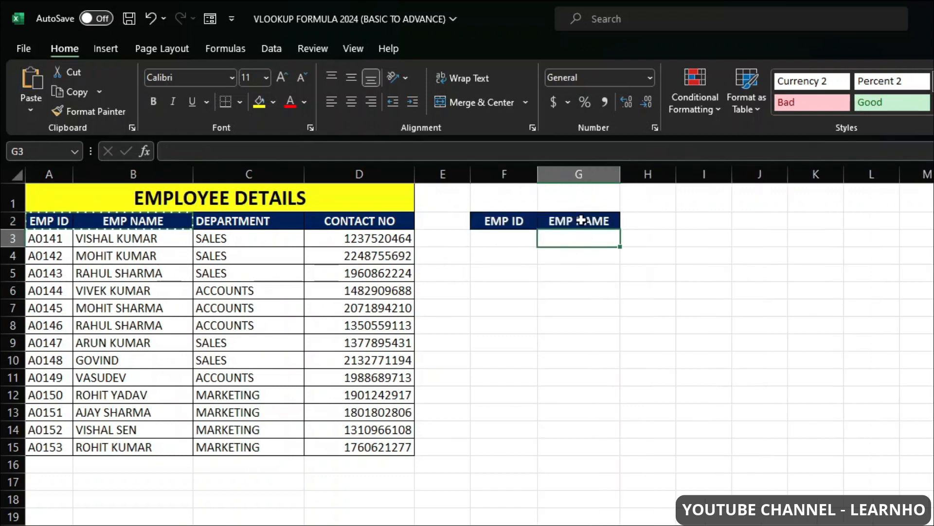
type("=vl")
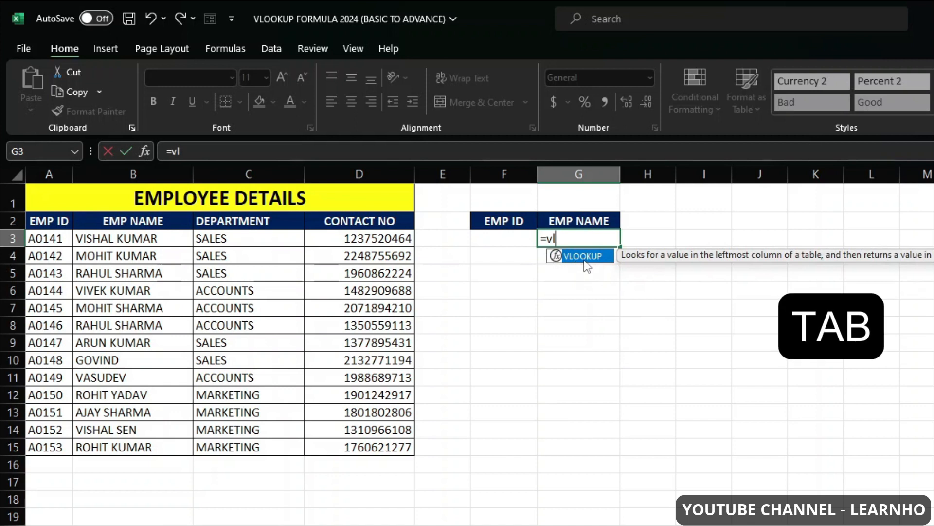
key("Tab")
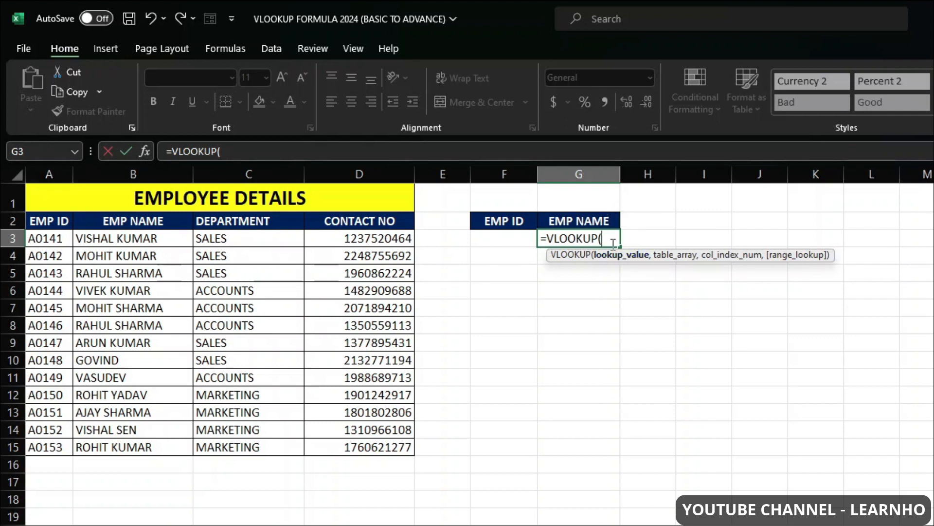
left_click(506, 237)
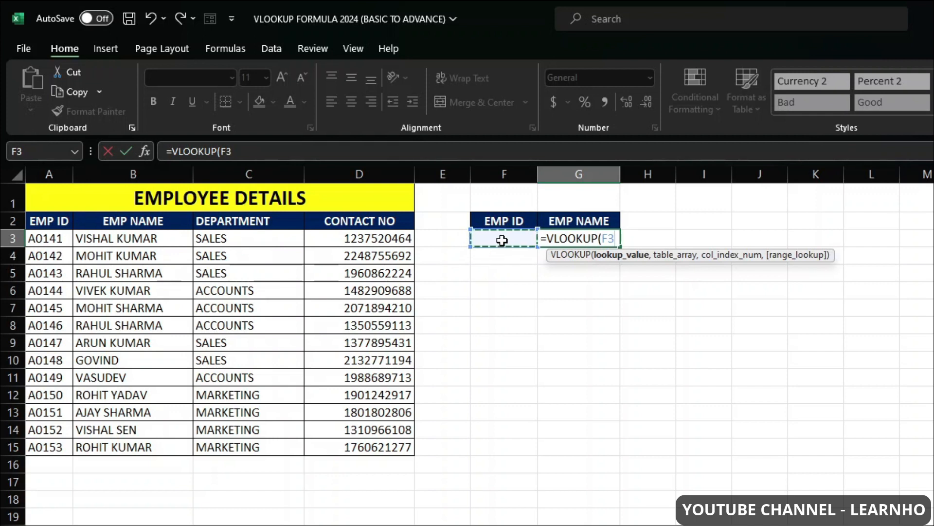
type(",")
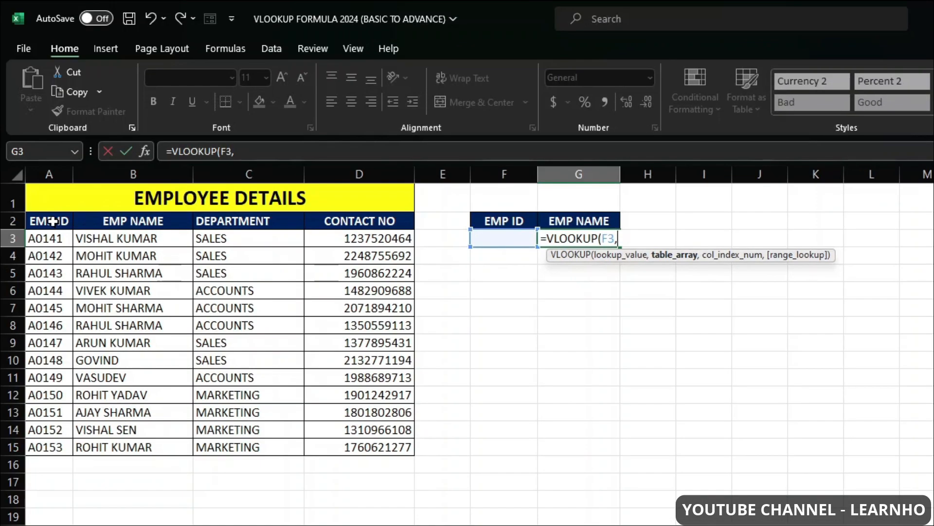
left_click(0, 222)
left_click_drag(53, 221, 380, 448)
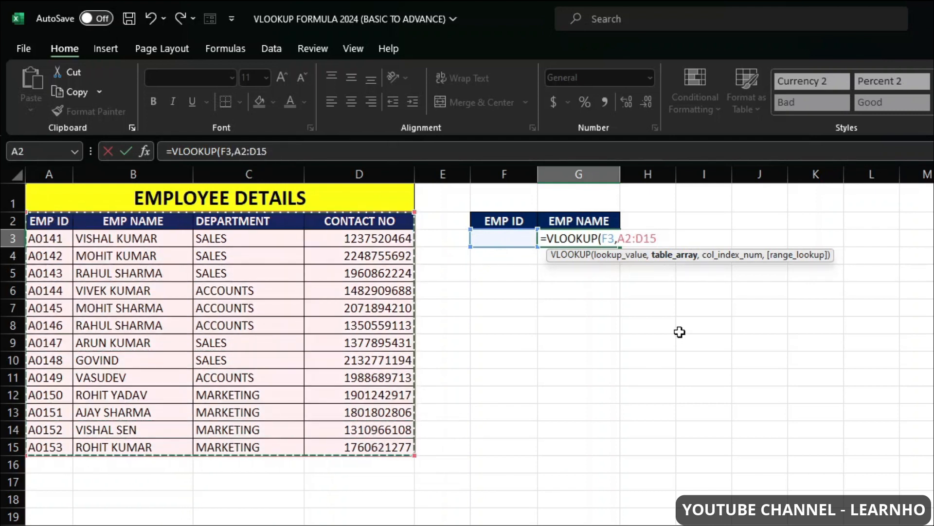
type(",2")
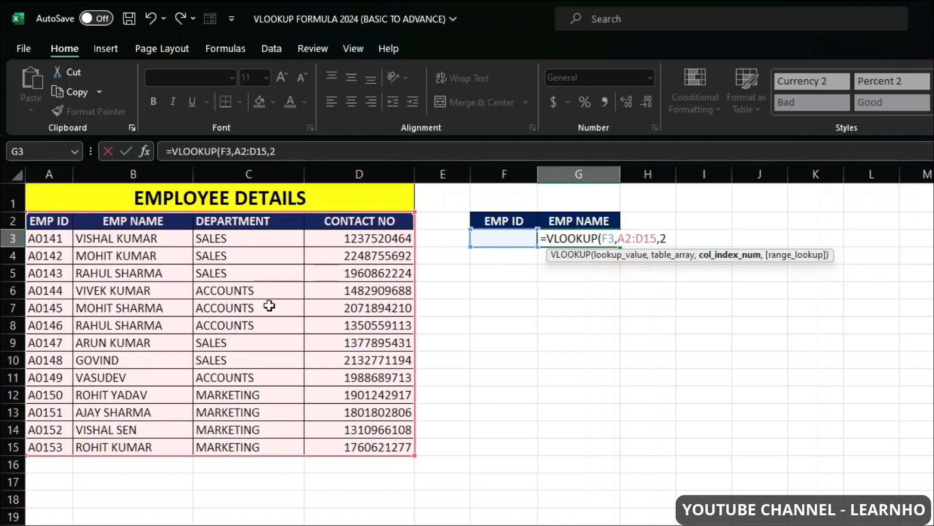
type(",")
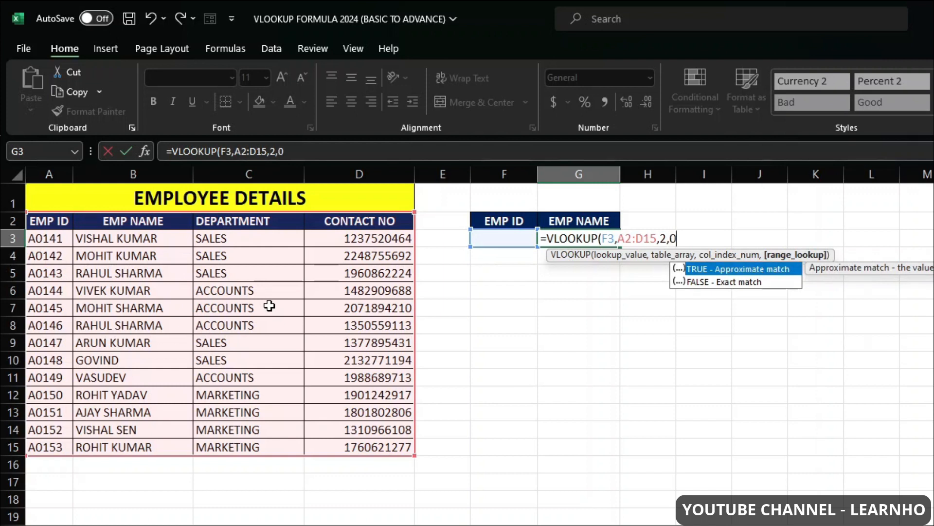
type("0)")
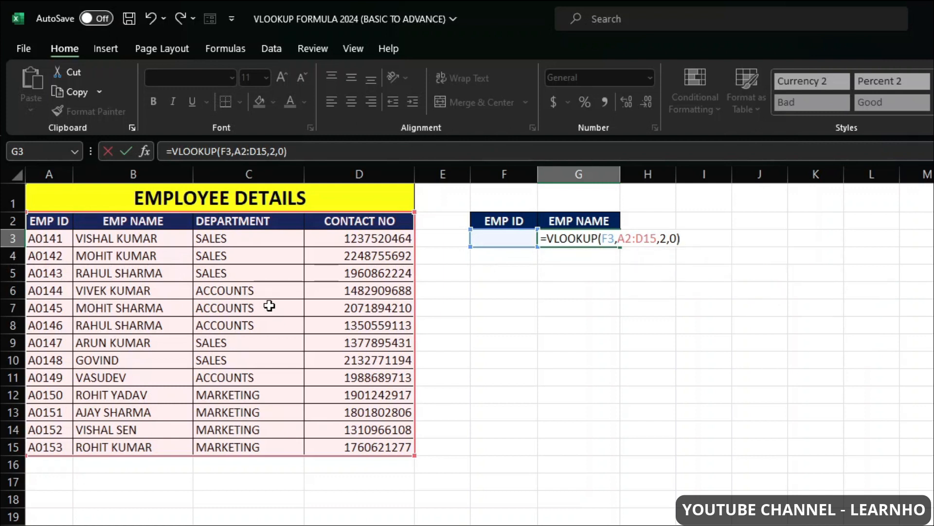
key("Return")
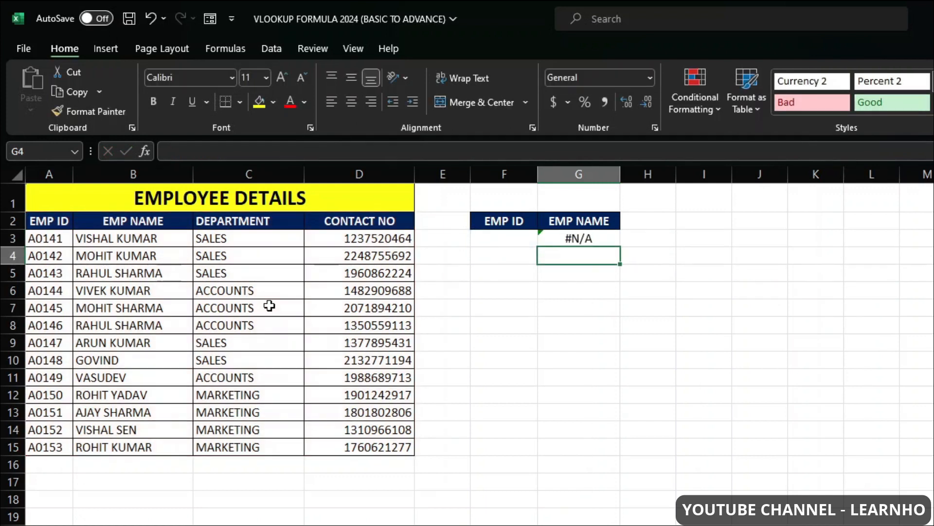
Step: Test the G3 lookup by entering the employee ID from row 11 in F3
key("Up")
key("Left")
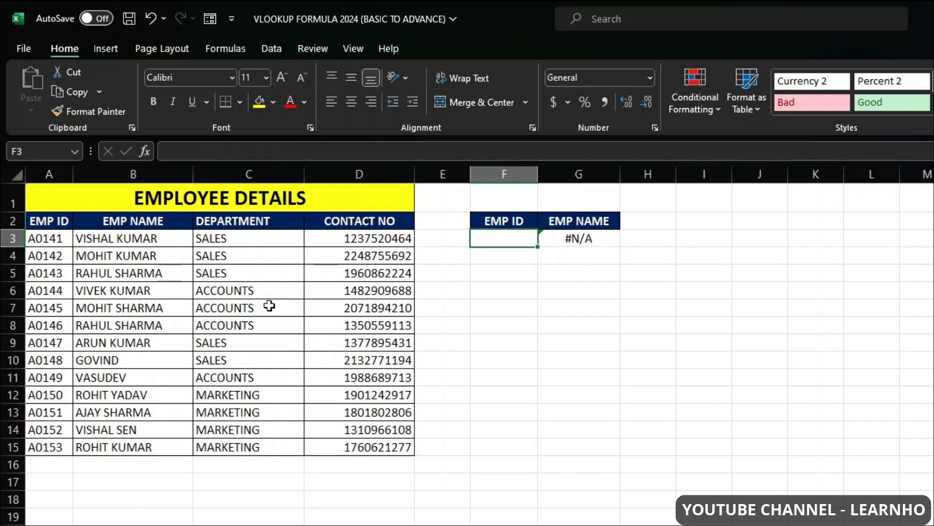
type("a")
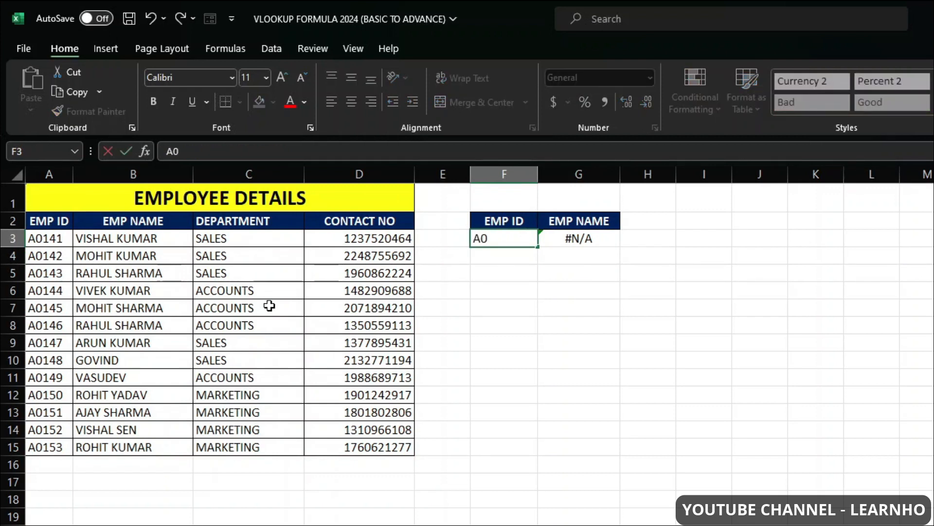
type("0149")
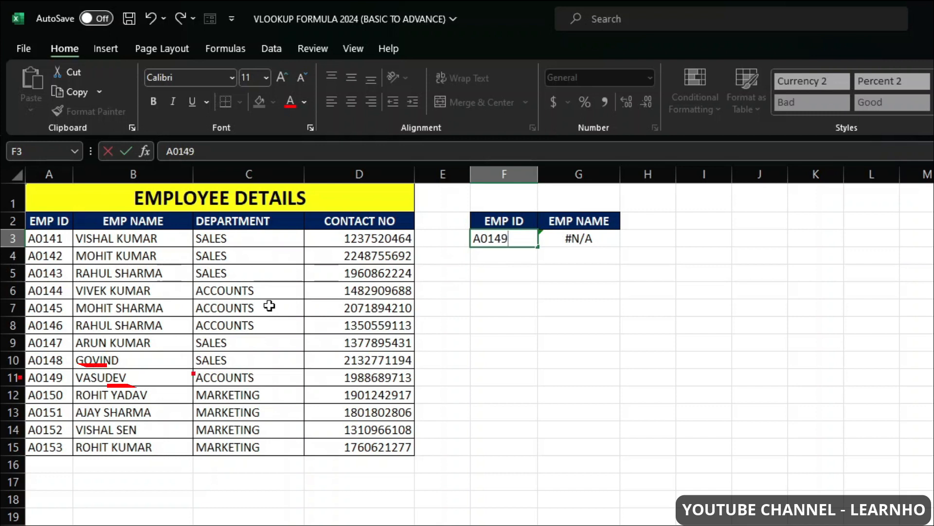
key("Return")
left_click(563, 238)
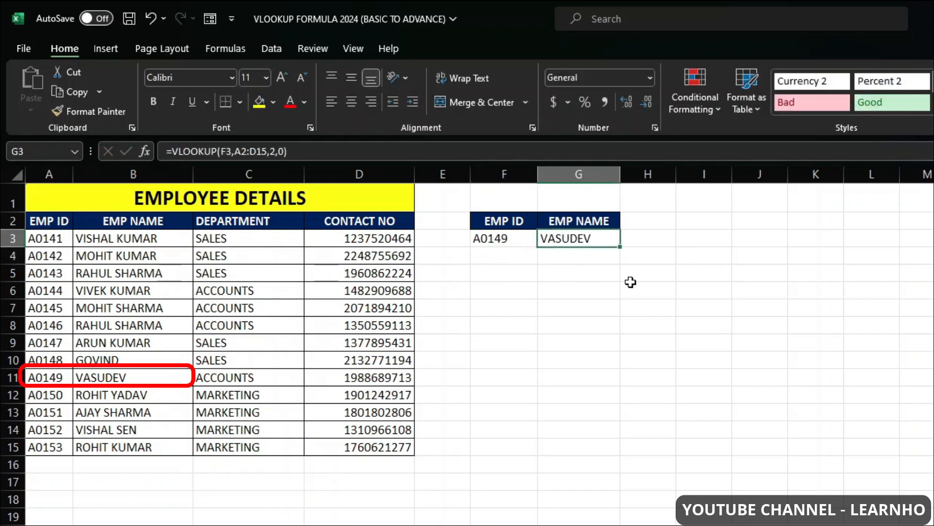
Step: Replace the employee ID in F3 with the one from row 13 and check the G3 lookup against it
left_click(476, 239)
type("A0")
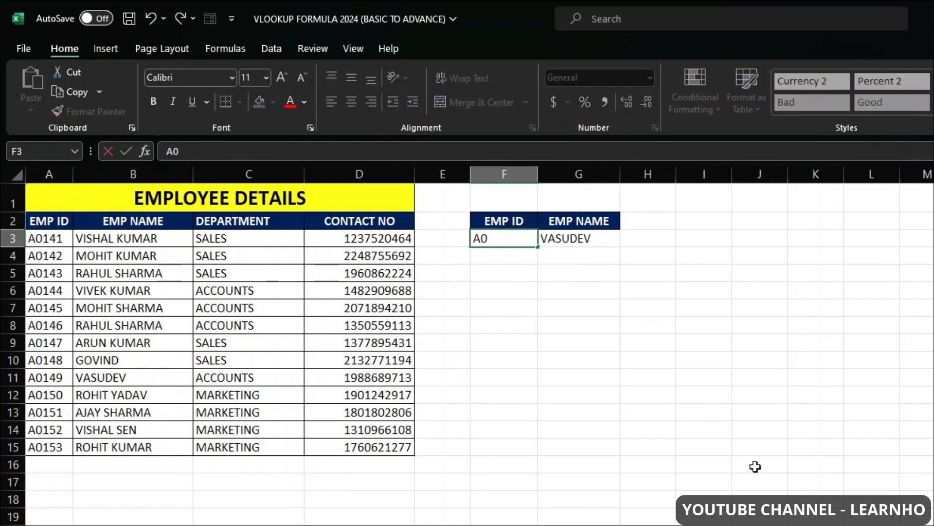
type("151")
key("Return")
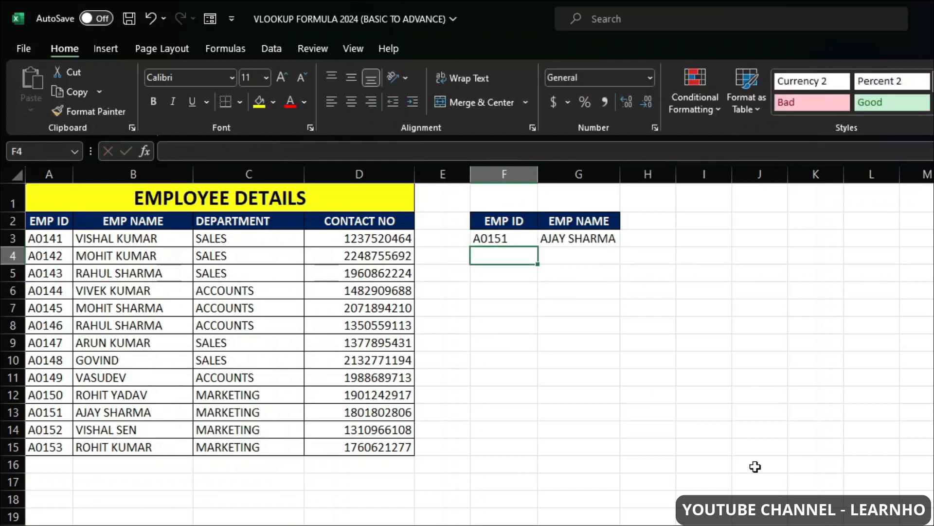
left_click(594, 234)
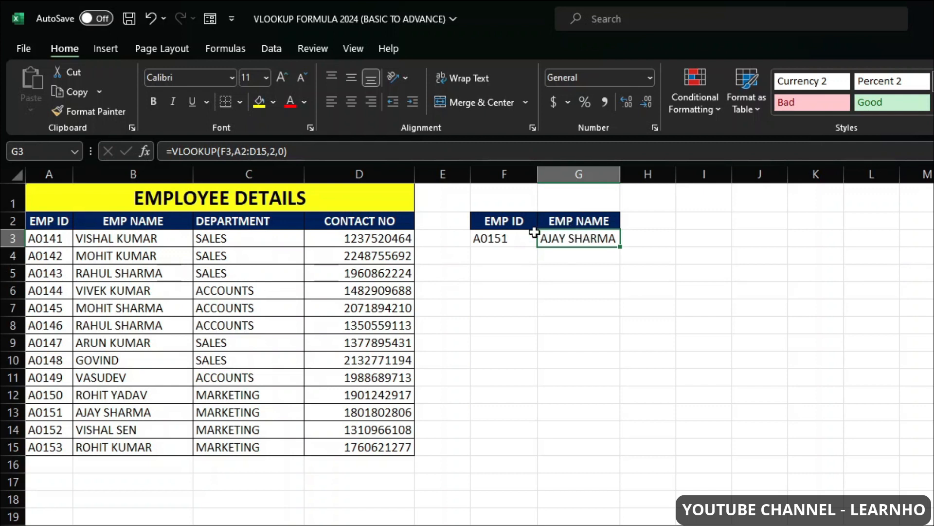
left_click(511, 241)
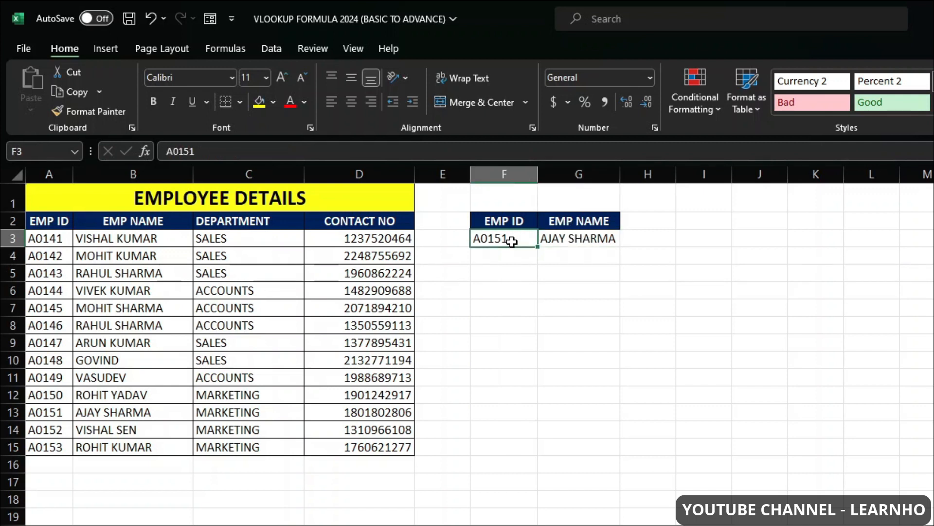
left_click(566, 237)
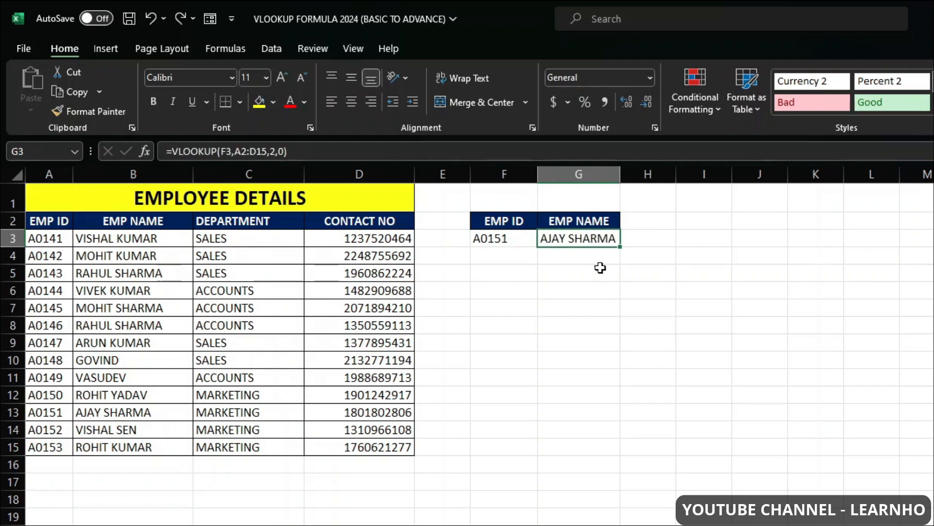
Step: Copy the DEPARTMENT header from C2 to H2 and widen column H to fit it
left_click(651, 220)
left_click_drag(676, 174, 684, 175)
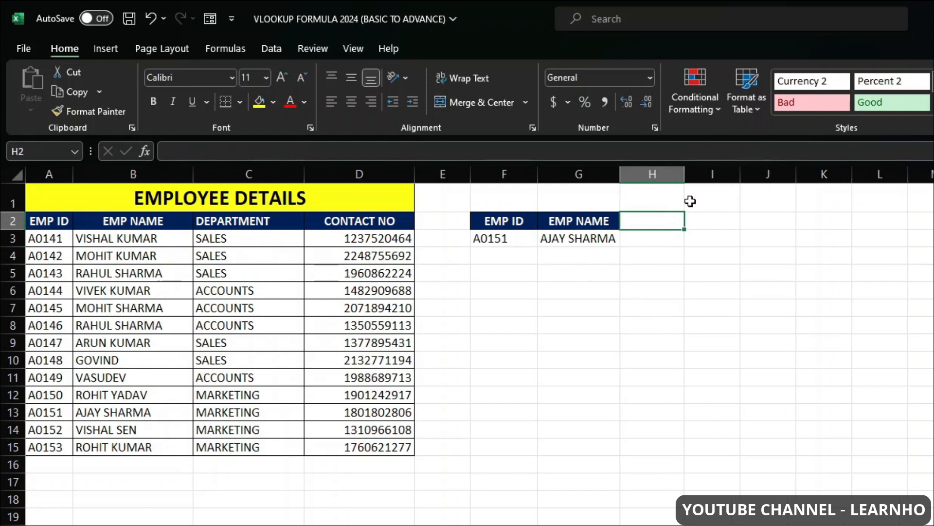
left_click(286, 219)
key("ctrl+c")
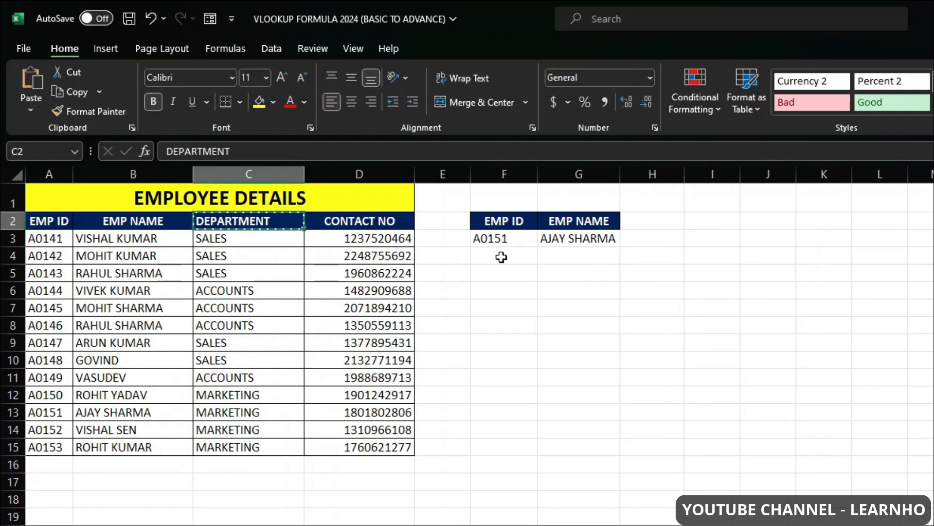
left_click(659, 222)
key("ctrl+v")
left_click_drag(685, 178, 704, 178)
left_click(653, 238)
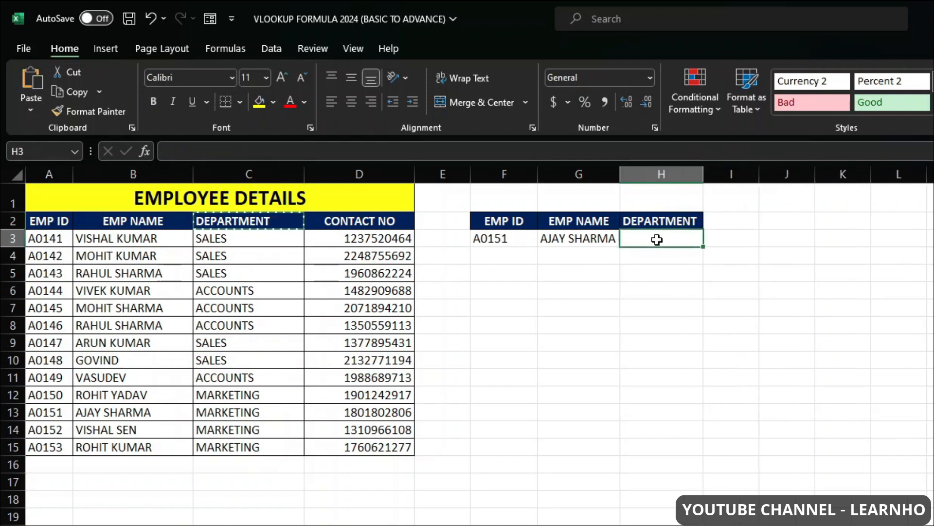
Step: Try SDFSDF as the header text in G2, check the G3 lookup, and undo the header change
left_click(648, 224)
left_click(648, 233)
left_click(627, 221)
left_click(591, 219)
type("SDFSDF")
left_click(601, 276)
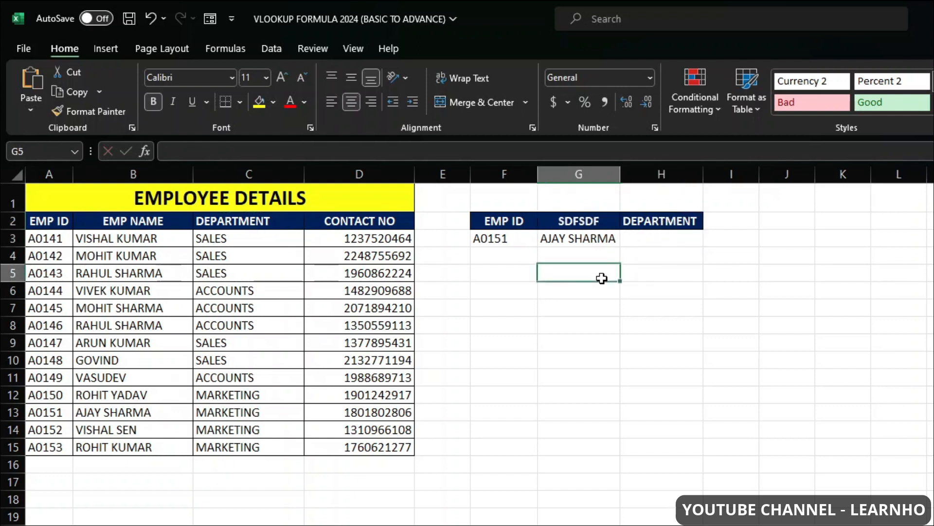
left_click(600, 240)
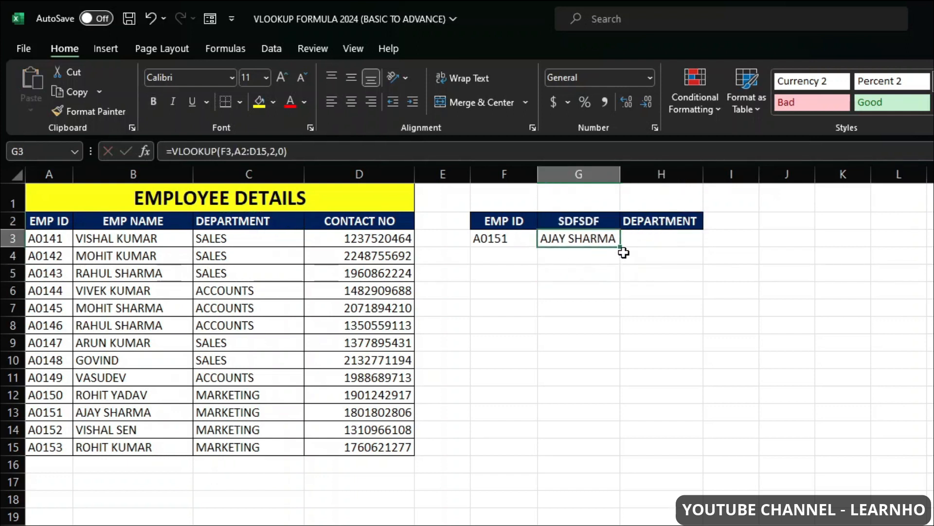
left_click(598, 219)
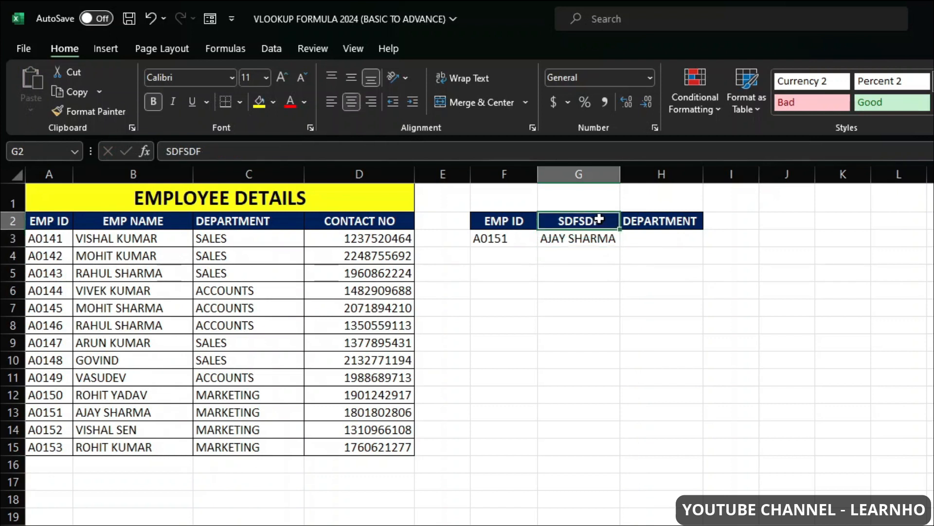
left_click(599, 239)
left_click(598, 221)
key("ctrl+z")
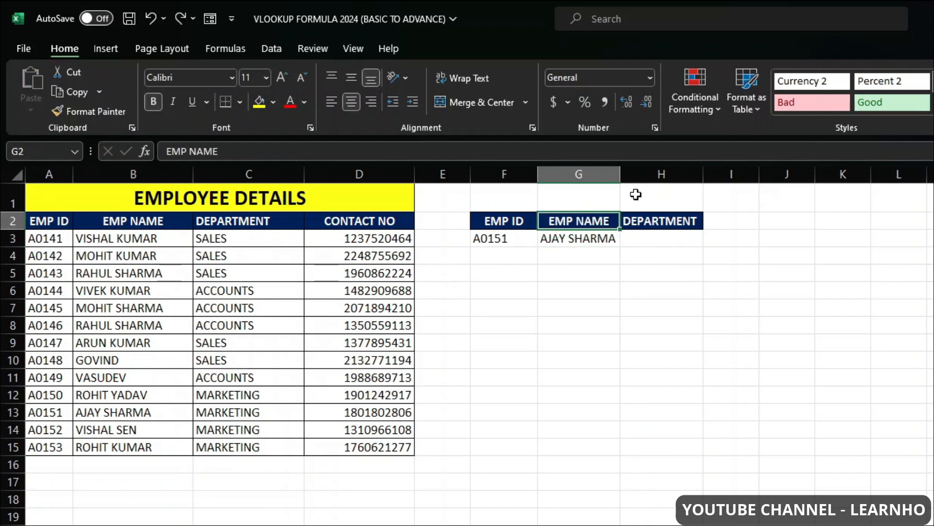
Step: Enter a VLOOKUP formula in H3 that looks up F3 in A2:D15, with column index 3 and range lookup 0
left_click(647, 237)
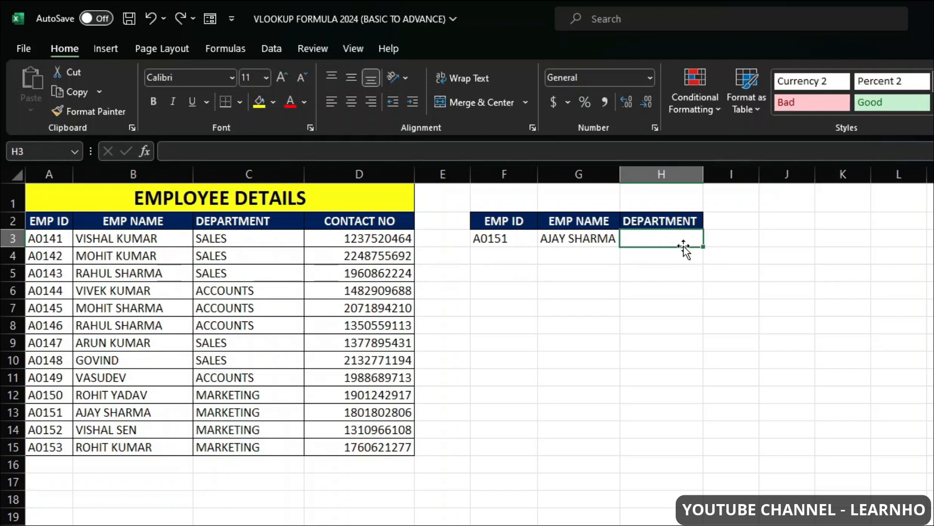
type("=VLOOKUP(")
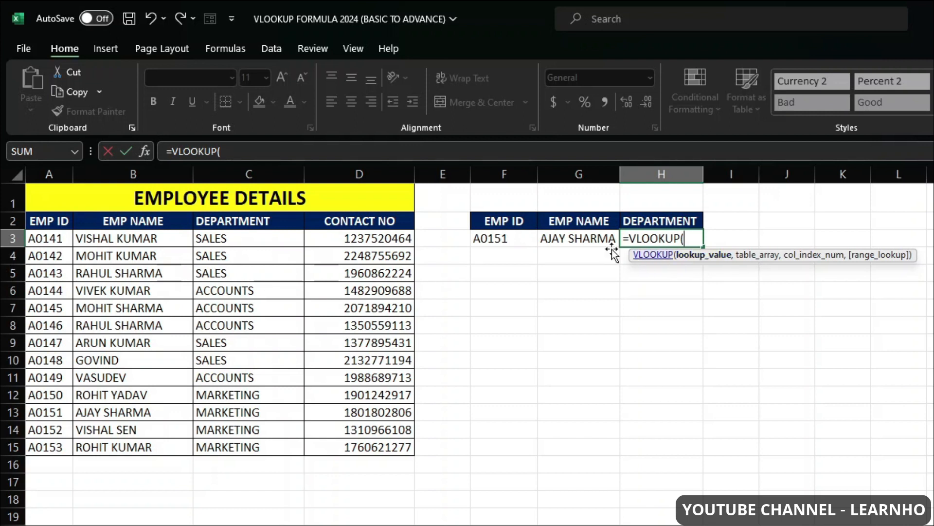
left_click(494, 242)
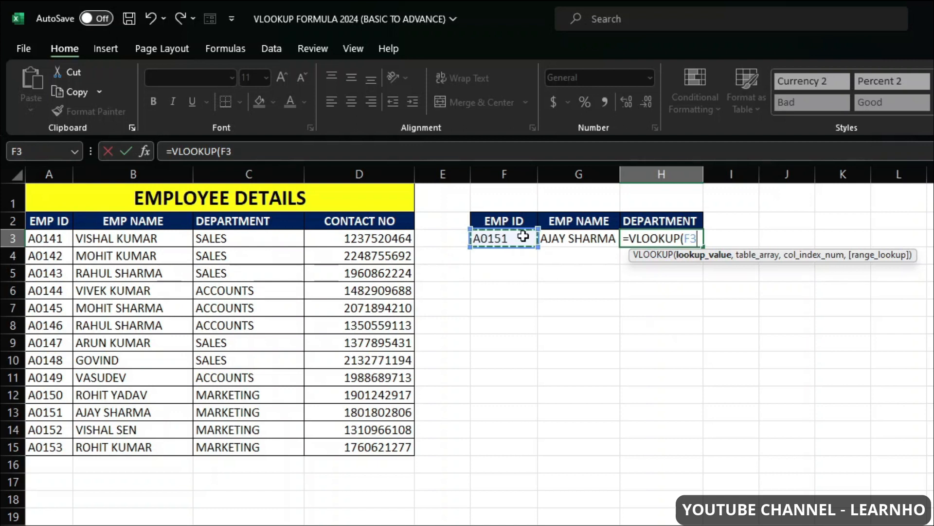
type(",")
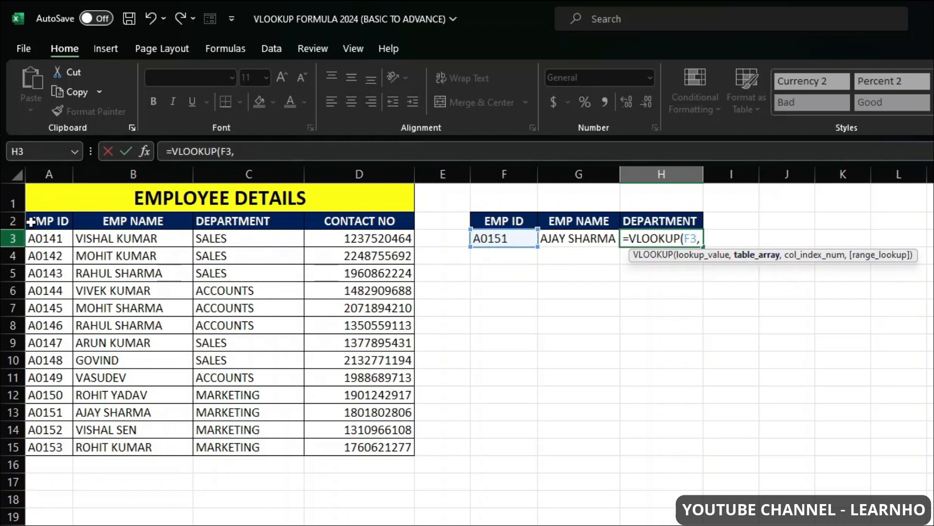
left_click_drag(49, 220, 355, 445)
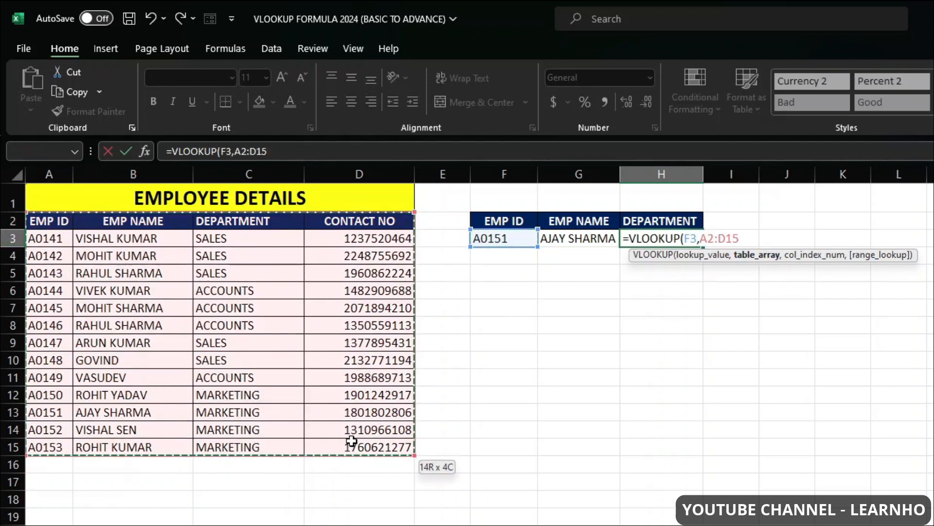
type(",")
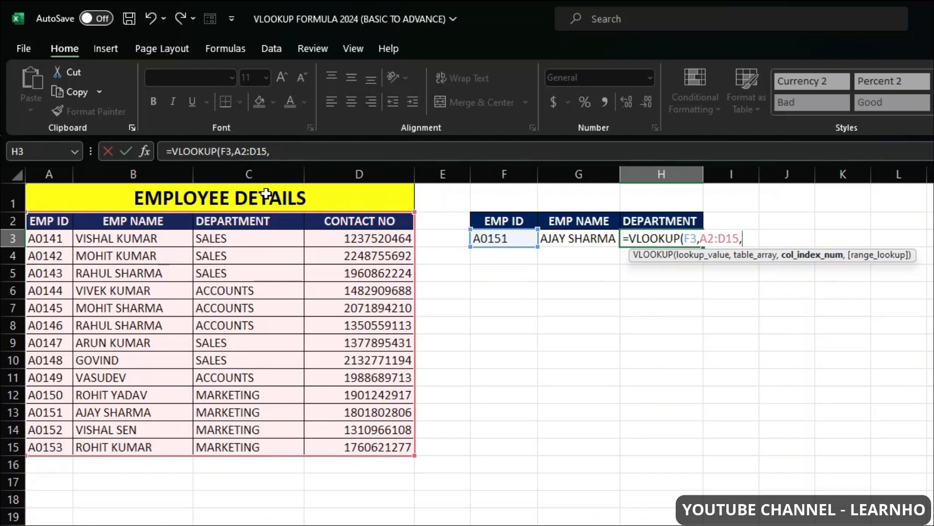
type("3,0")
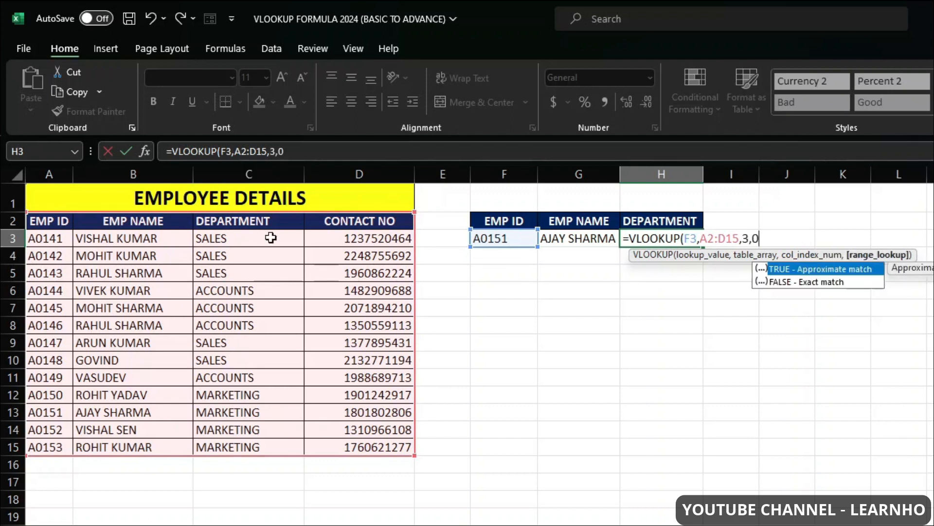
type(")")
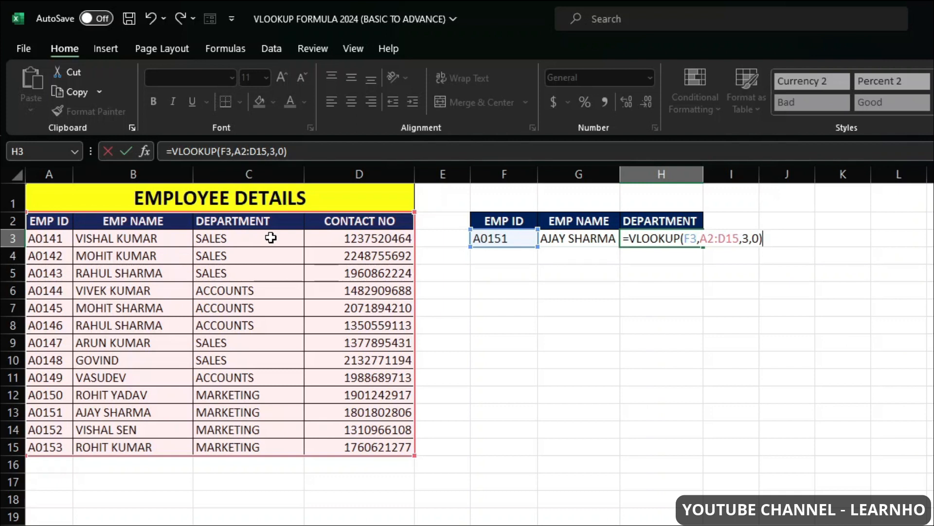
key("Return")
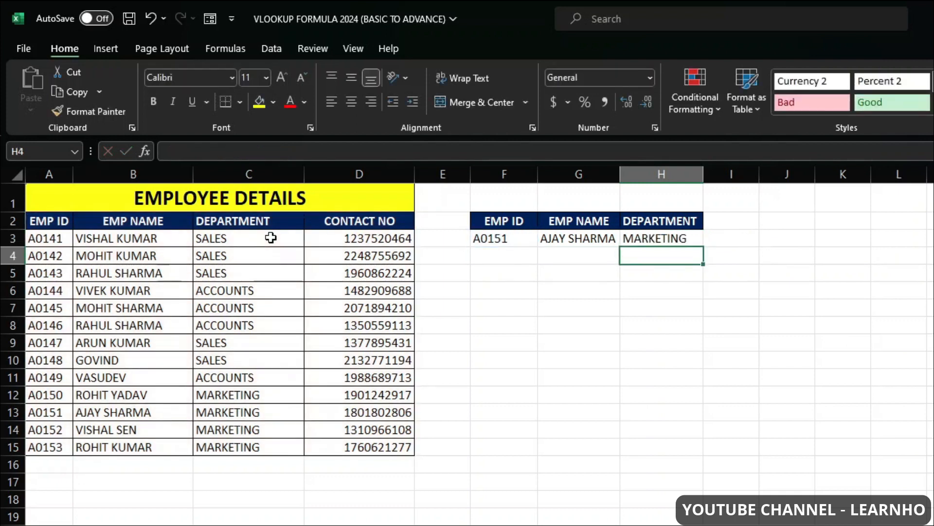
Step: Replace the employee ID in F3 with the one from row 8 and widen column G to fit the returned name
key("Up")
key("Left")
key("Left")
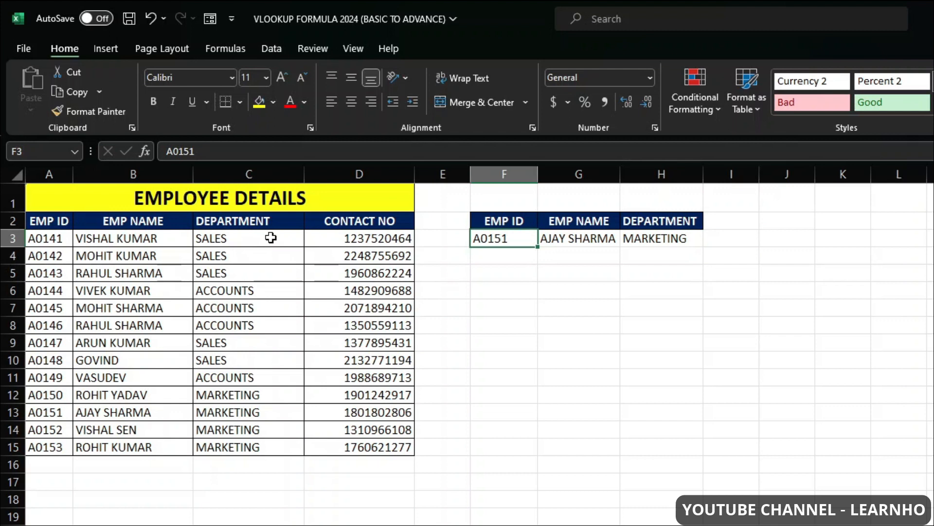
type("A0")
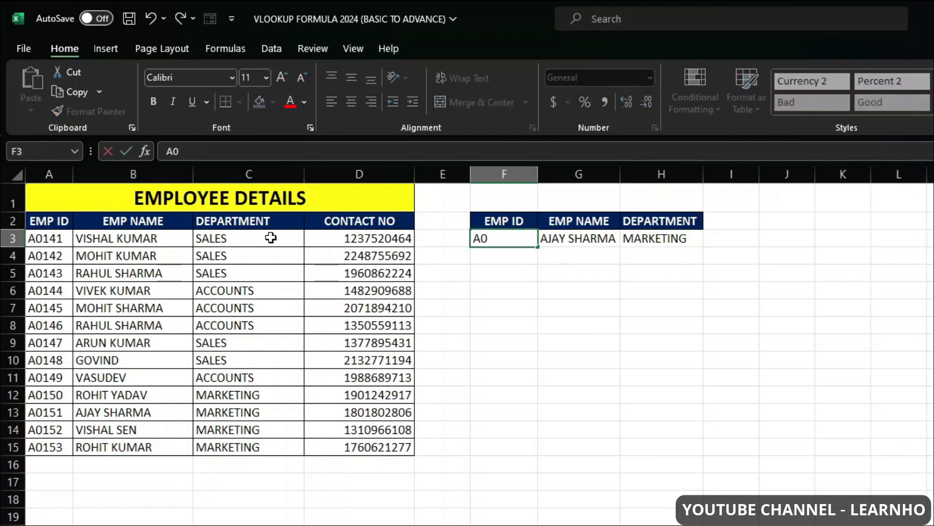
type("146")
key("Return")
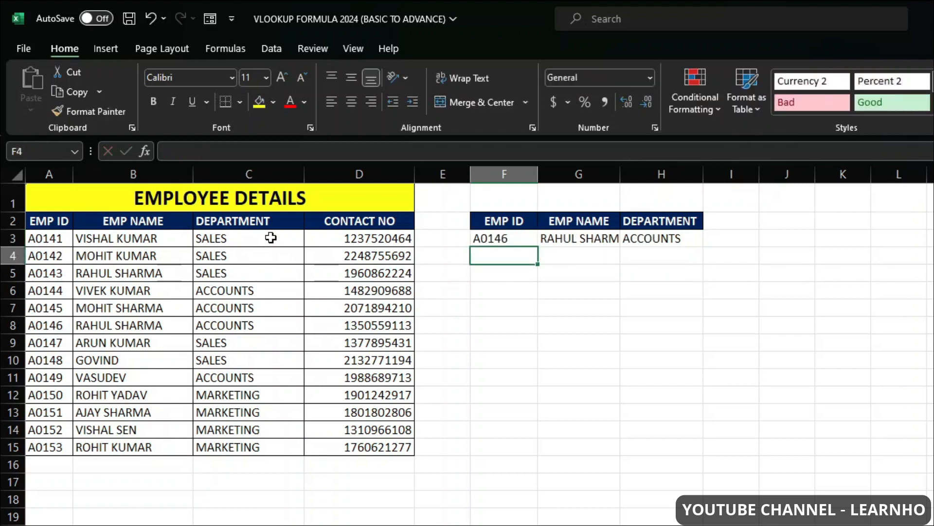
left_click(507, 235)
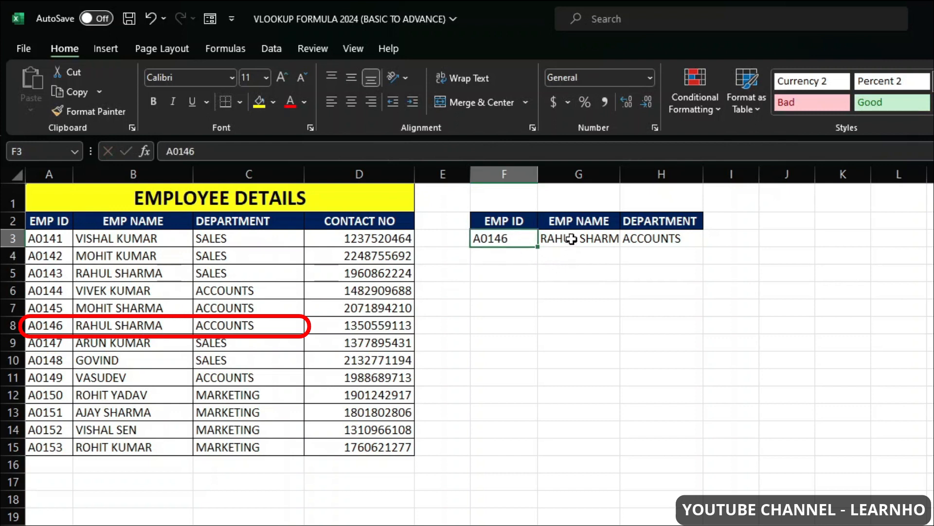
left_click(547, 237)
left_click_drag(623, 175, 639, 176)
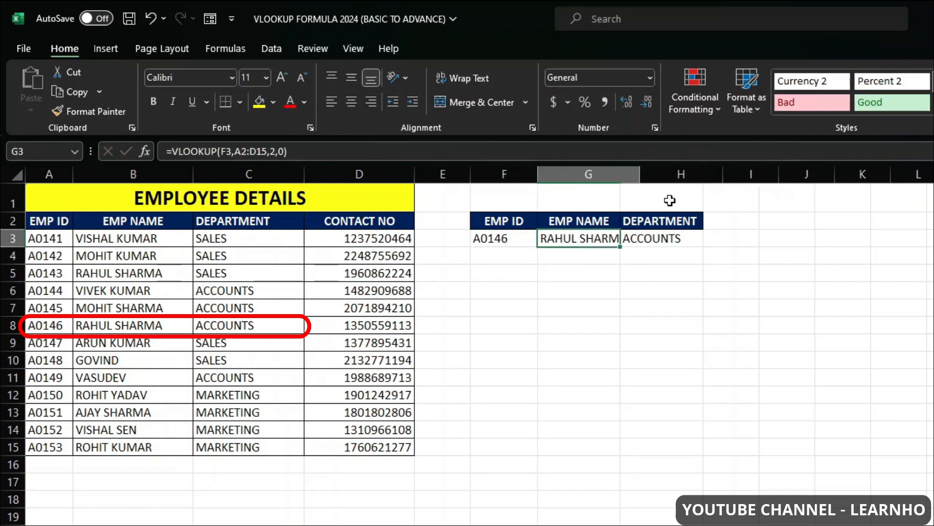
Step: Clear the VLOOKUP formulas from H3 and G3
left_click(688, 238)
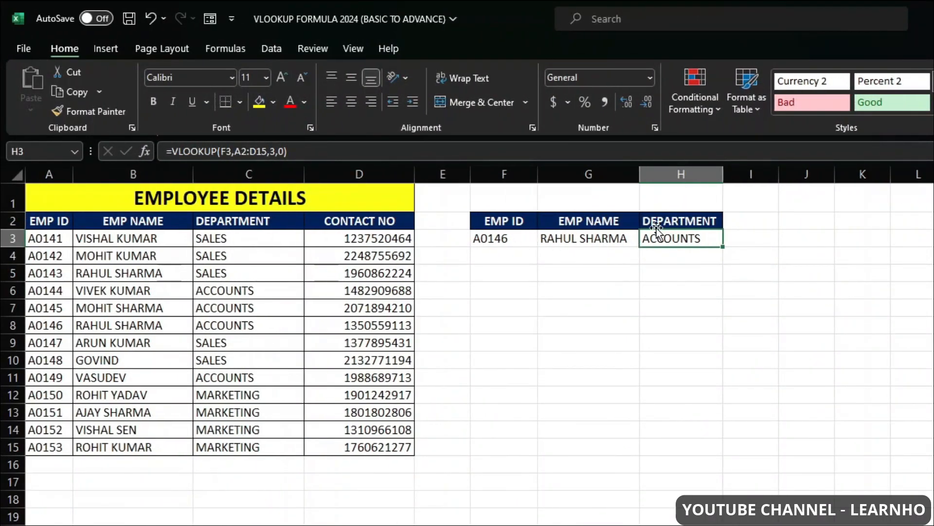
key("Delete")
left_click(612, 238)
key("Delete")
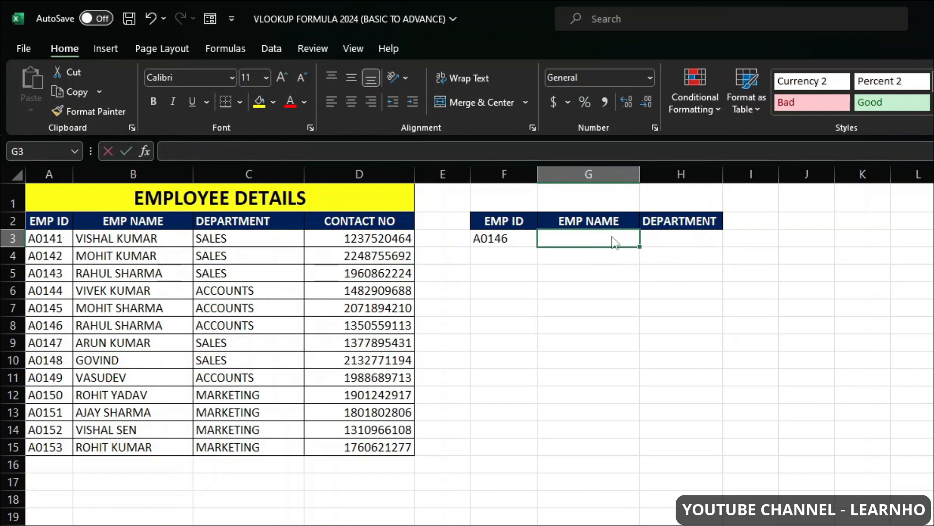
Step: Start a VLOOKUP formula in G3 with F3 as the lookup value and A2:B15 as the table array
type("=VLOOKUP(")
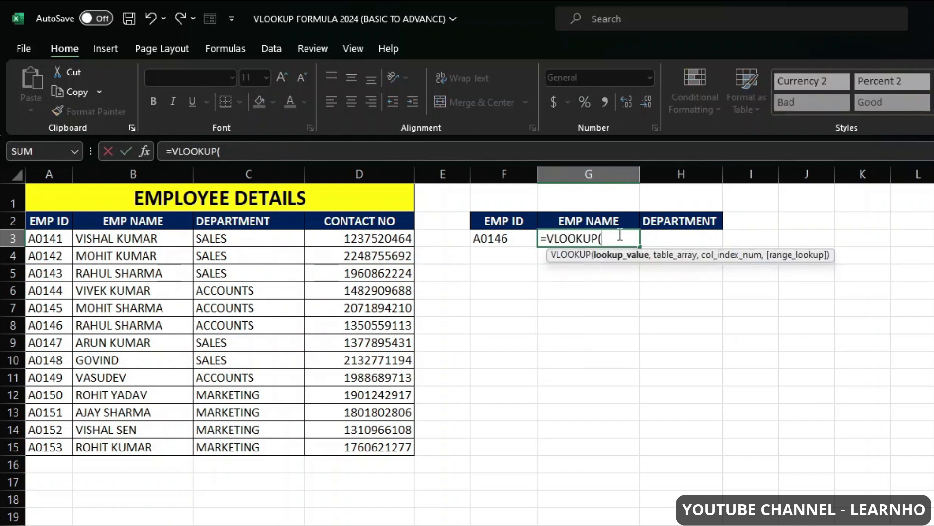
left_click(502, 239)
type(",")
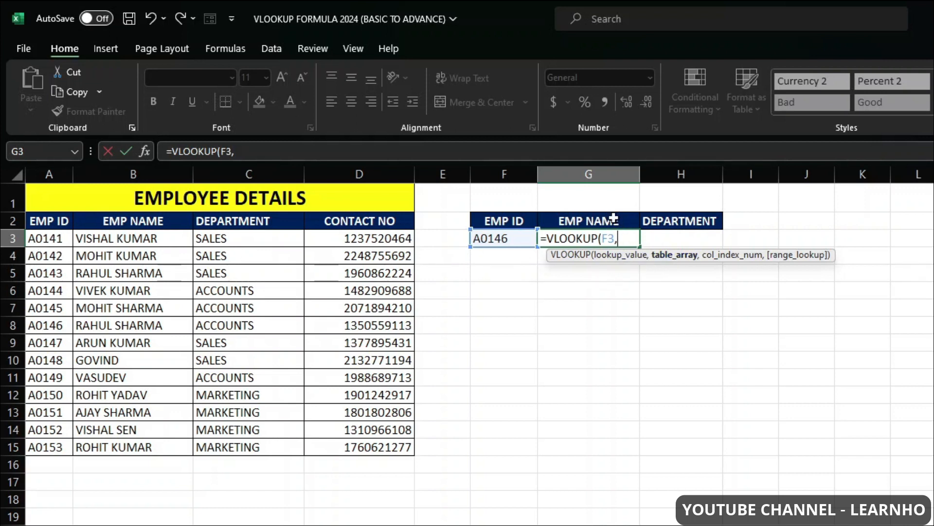
left_click_drag(59, 224, 378, 448)
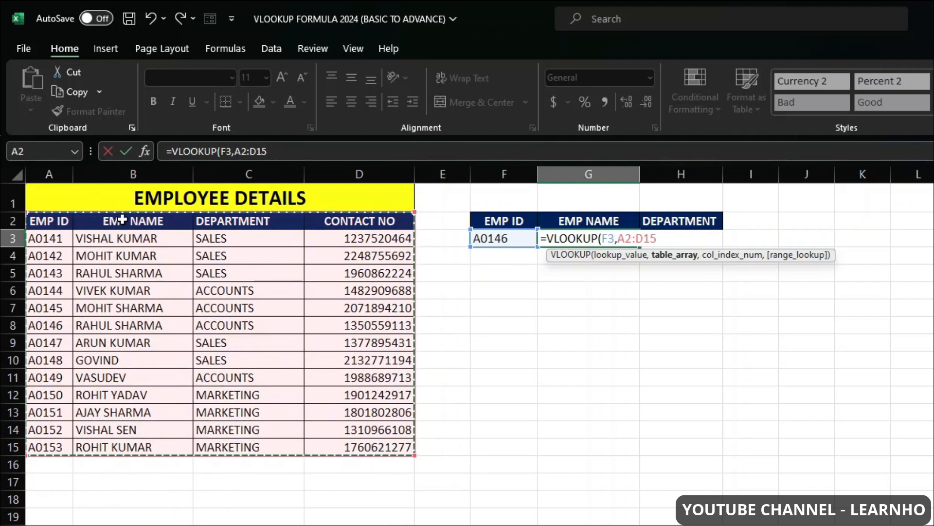
left_click_drag(36, 222, 168, 449)
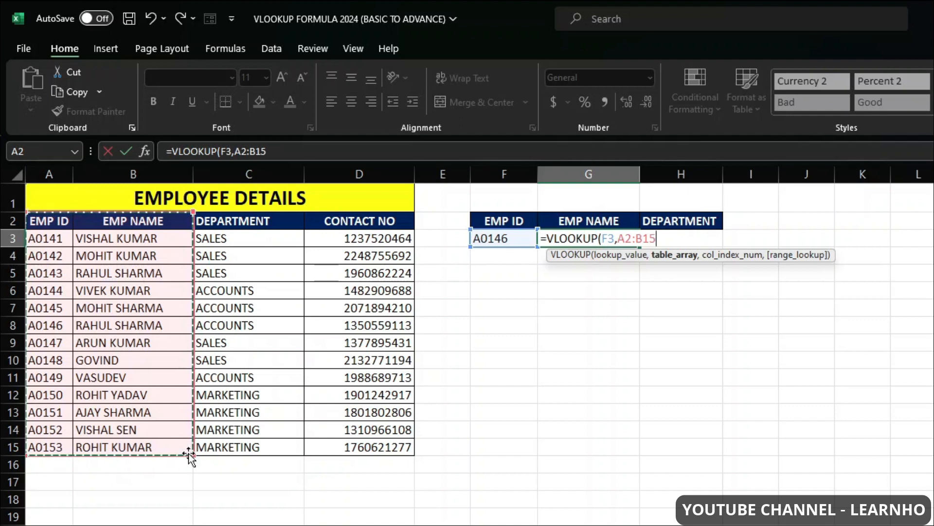
left_click_drag(194, 456, 395, 460)
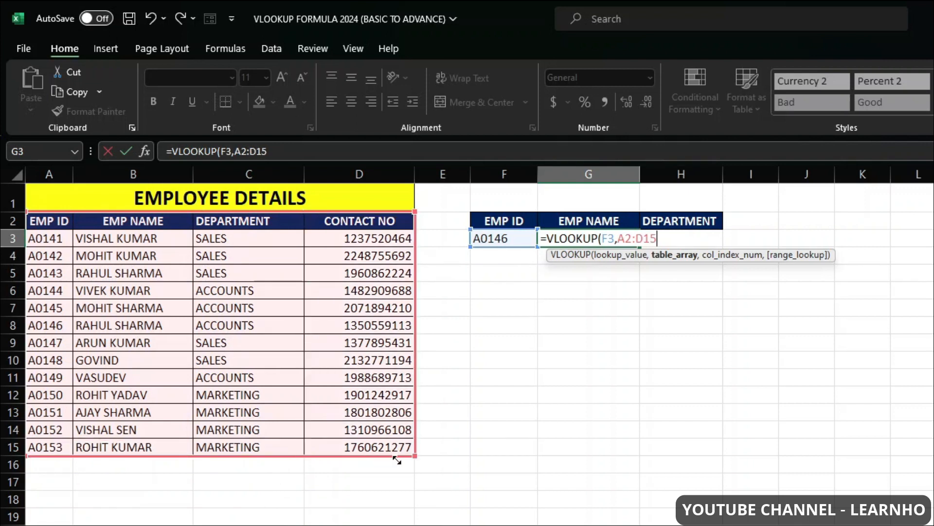
left_click_drag(377, 460, 180, 445)
Step: Complete the VLOOKUP formula in G3 with column index 2 and range lookup 0
key("Return")
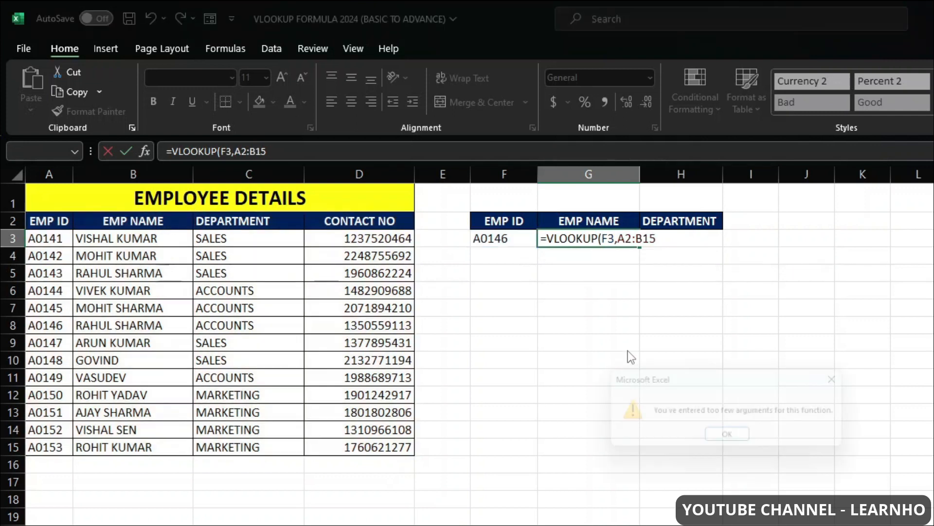
key("Return")
left_click(664, 233)
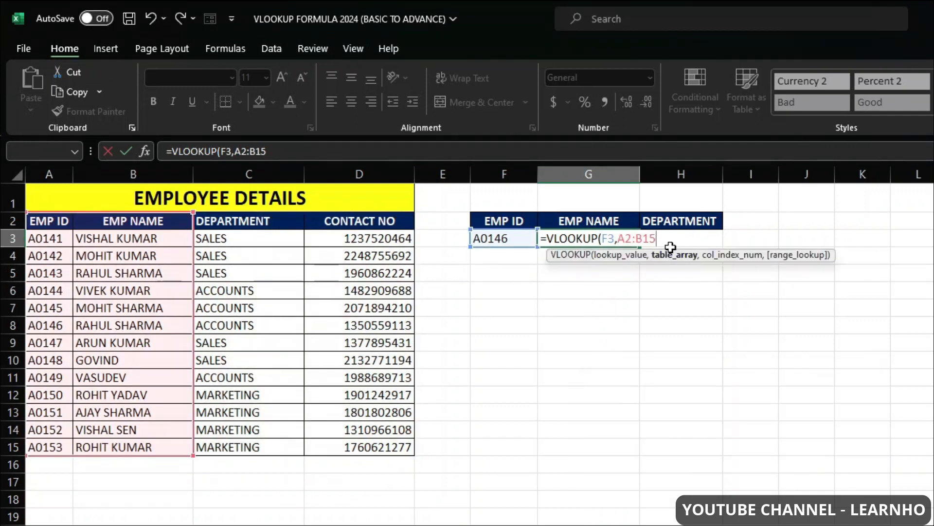
type(",2")
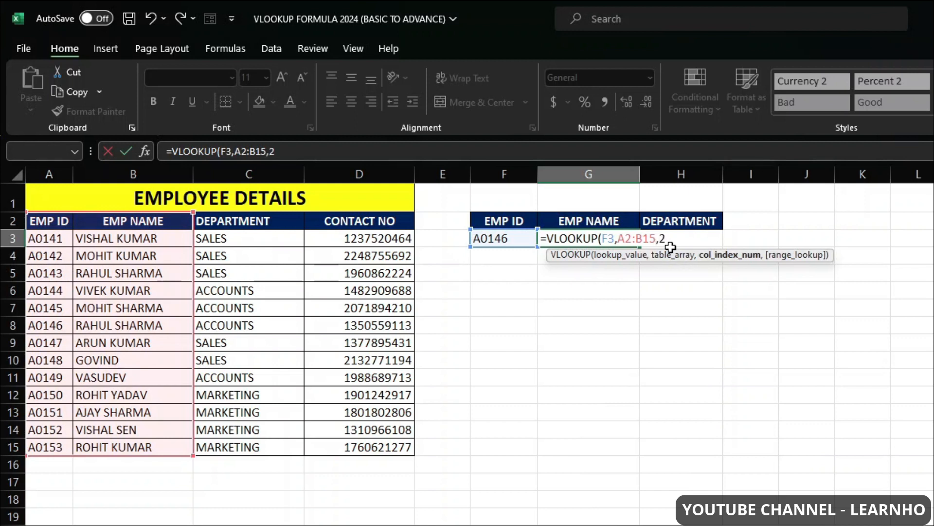
type(",0")
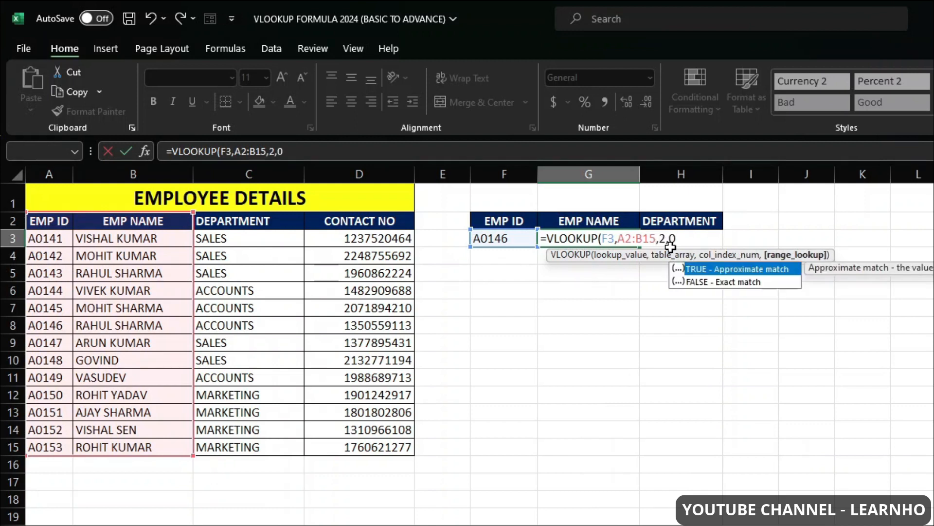
key("Return")
key("Up")
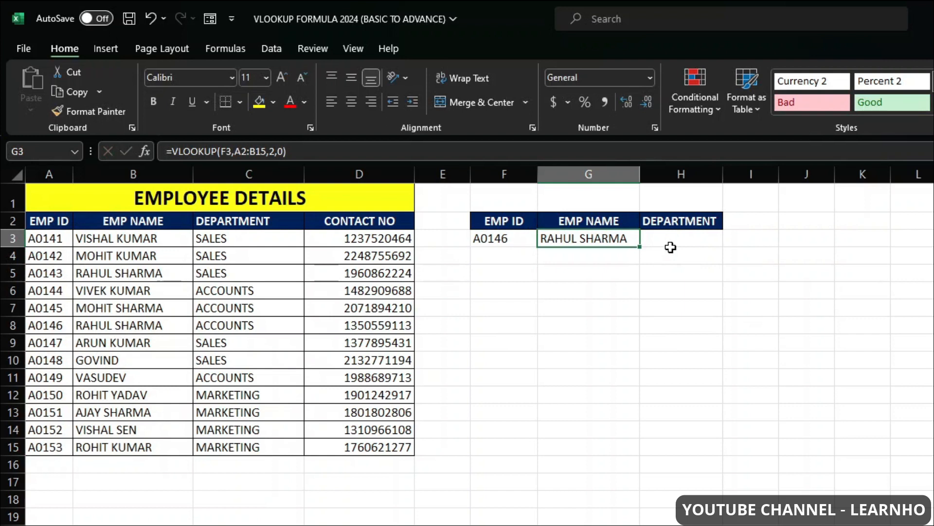
Step: Replace the employee ID in F3 with the one from row 12 and check the name returned in G3
key("Left")
type("A05")
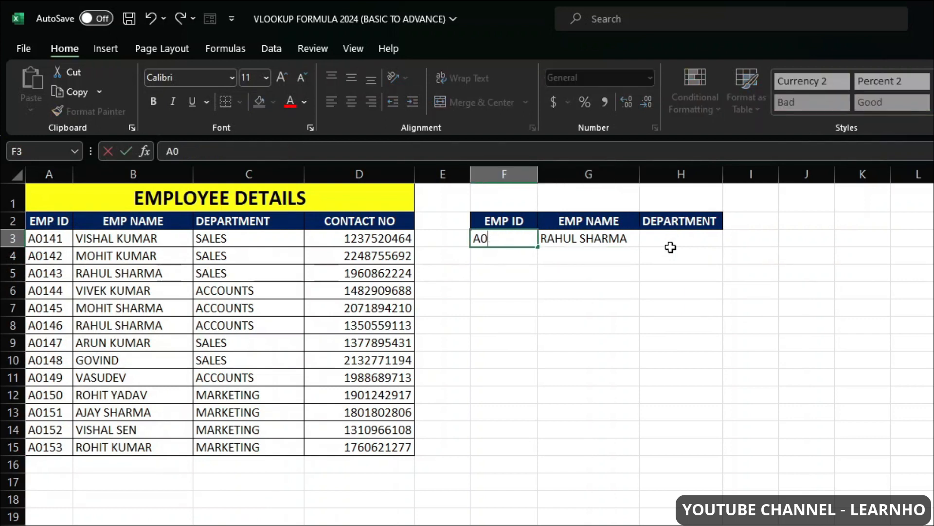
type("150")
key("Return")
left_click(602, 237)
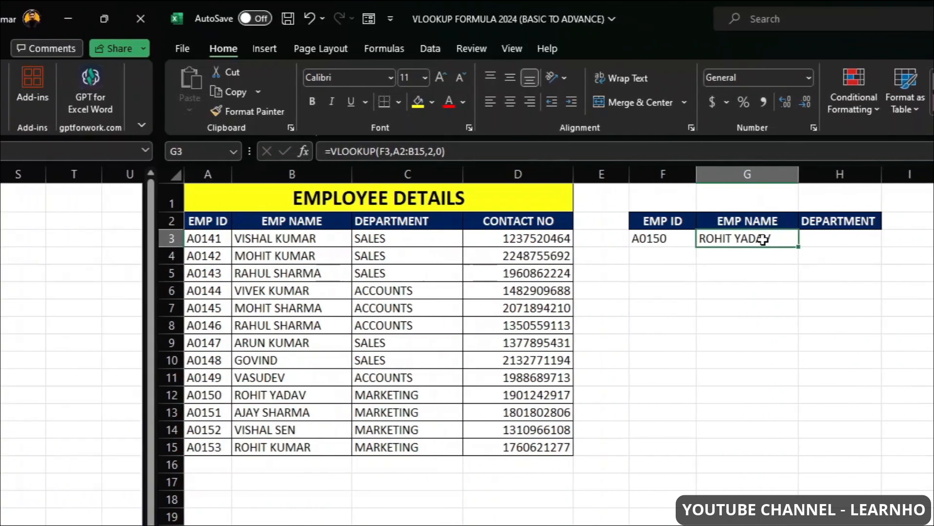
left_click(671, 237)
left_click(582, 237)
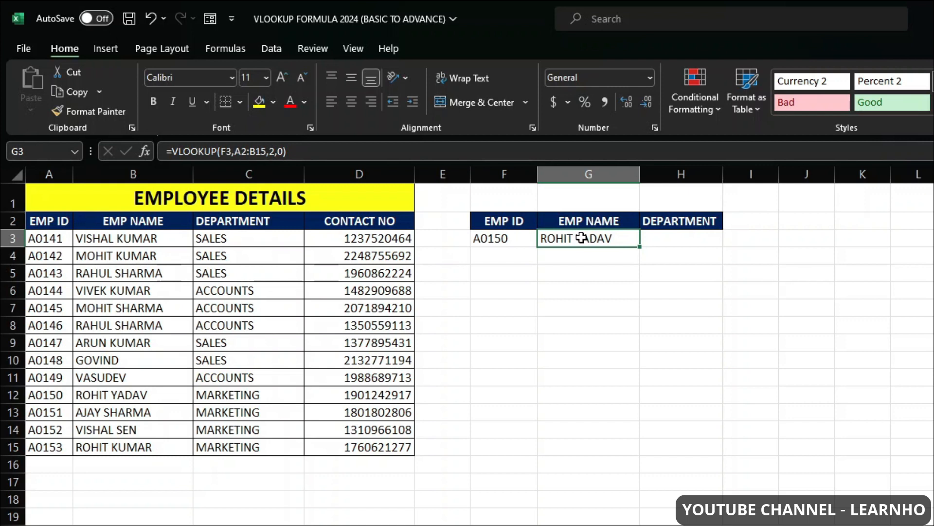
Step: Examine the formula in G3, highlighting the VLOOKUP function name and its initial V, and leave it as it is
key("Left")
key("Right")
left_click(513, 240)
left_click(555, 236)
double_click(568, 238)
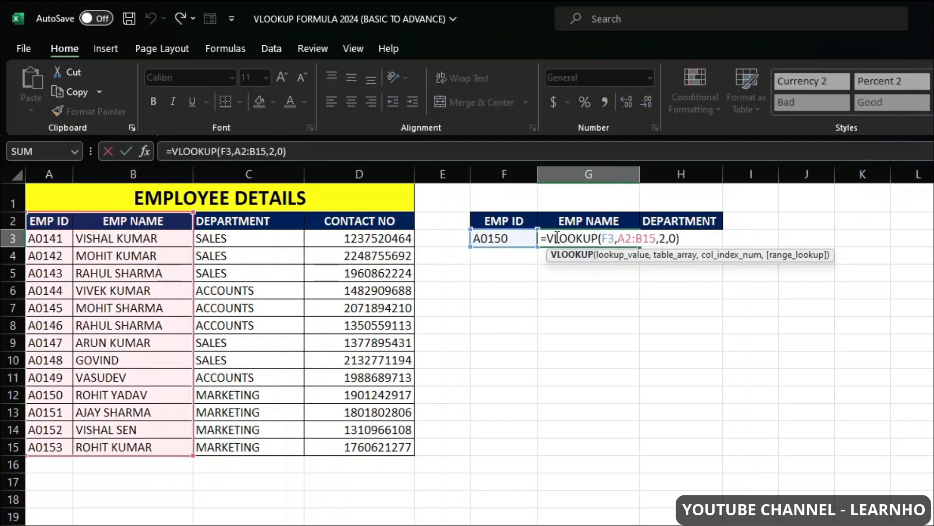
double_click(547, 238)
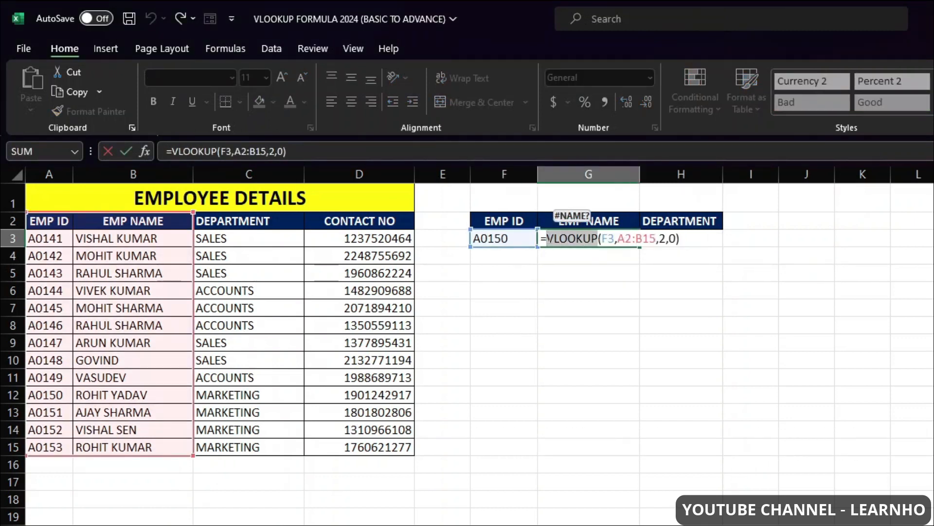
left_click(547, 238)
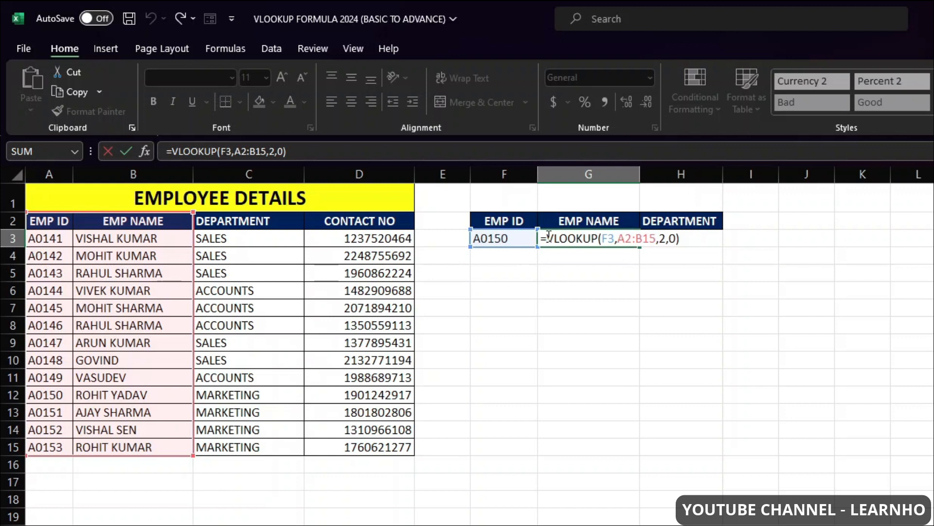
left_click(555, 238)
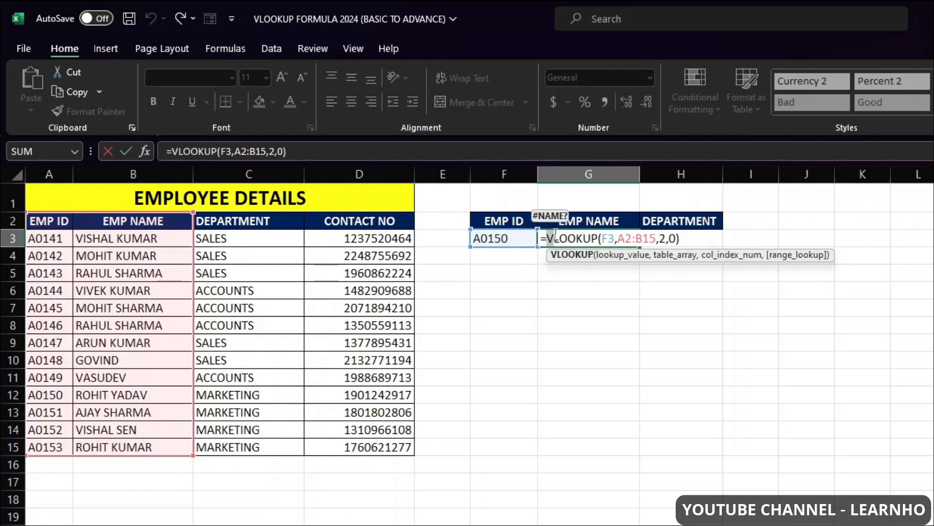
left_click(554, 234)
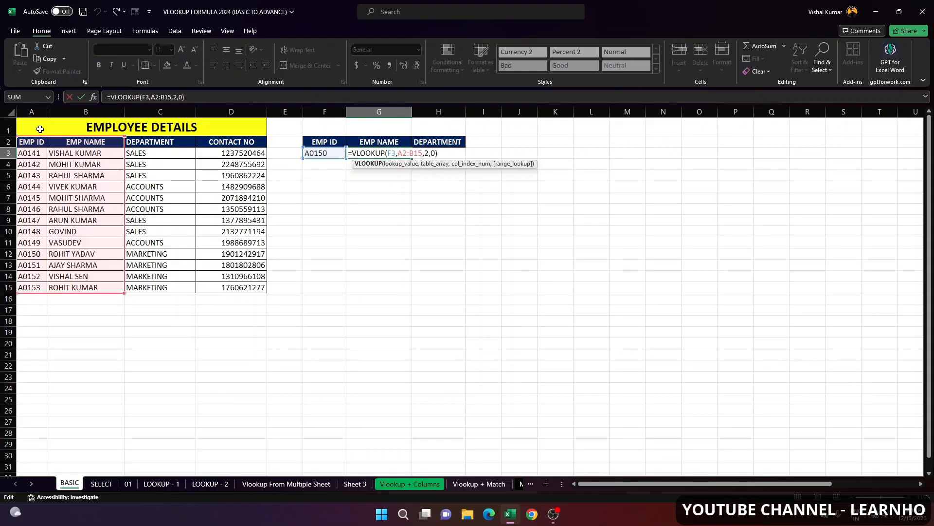
key("Return")
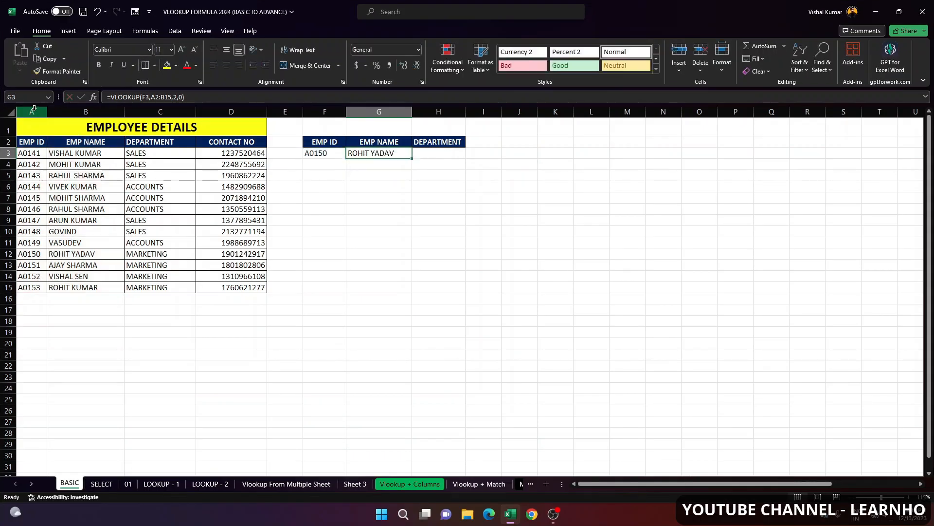
Step: Compare vertical and horizontal data directions by selecting column A and a range along row 17 from A to J
left_click(32, 112)
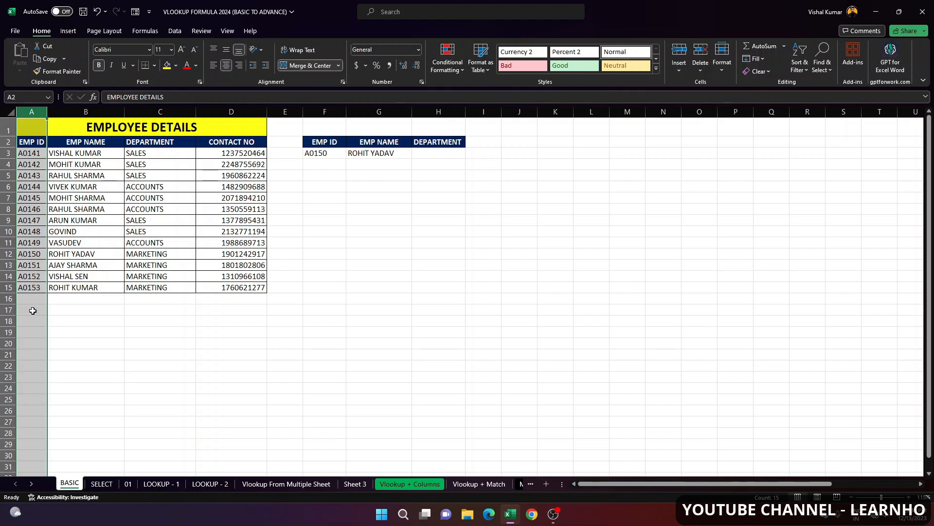
left_click(33, 310)
left_click(62, 311)
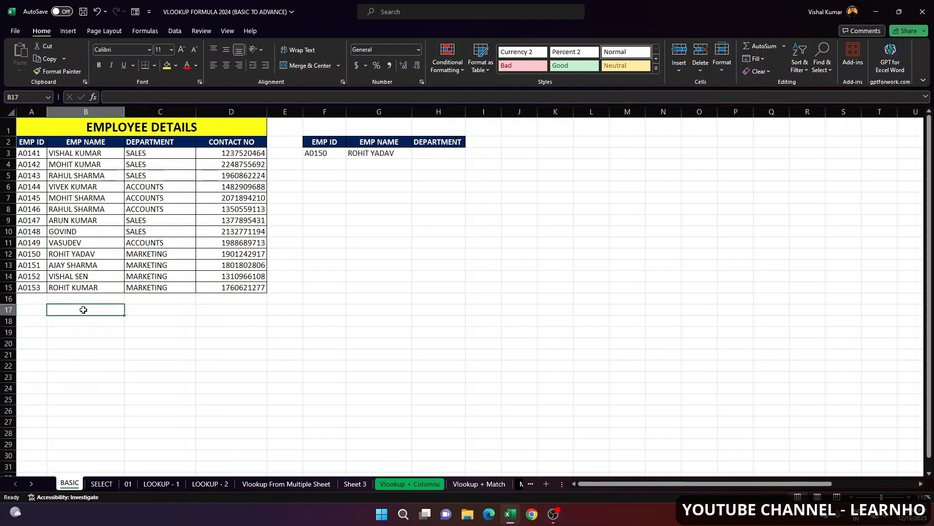
left_click(144, 307)
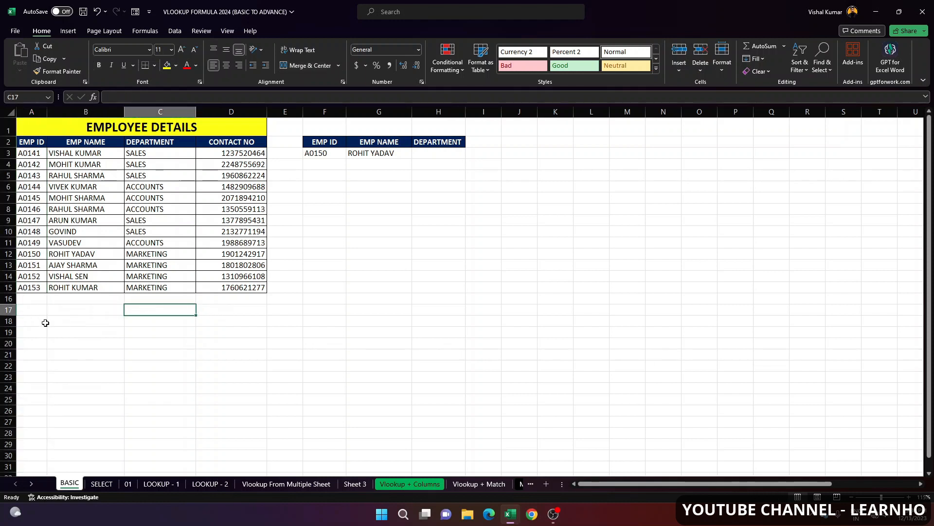
left_click_drag(31, 314, 479, 313)
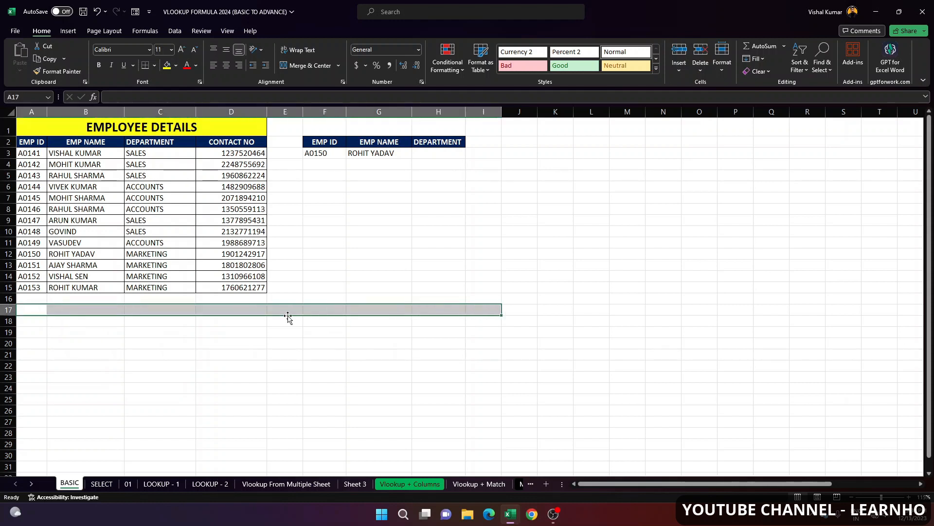
left_click_drag(35, 307, 523, 313)
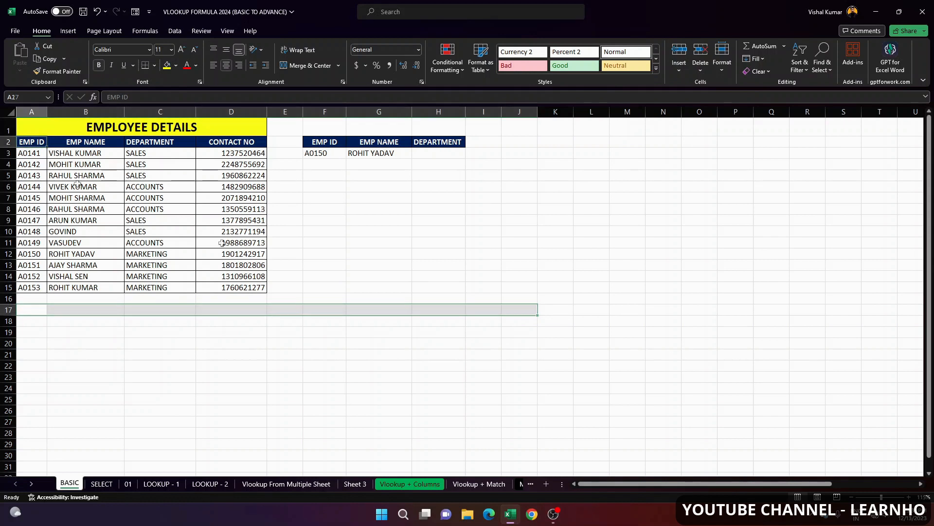
Step: Copy the employee table A2:D15 and paste it transposed starting at A19
left_click(32, 141)
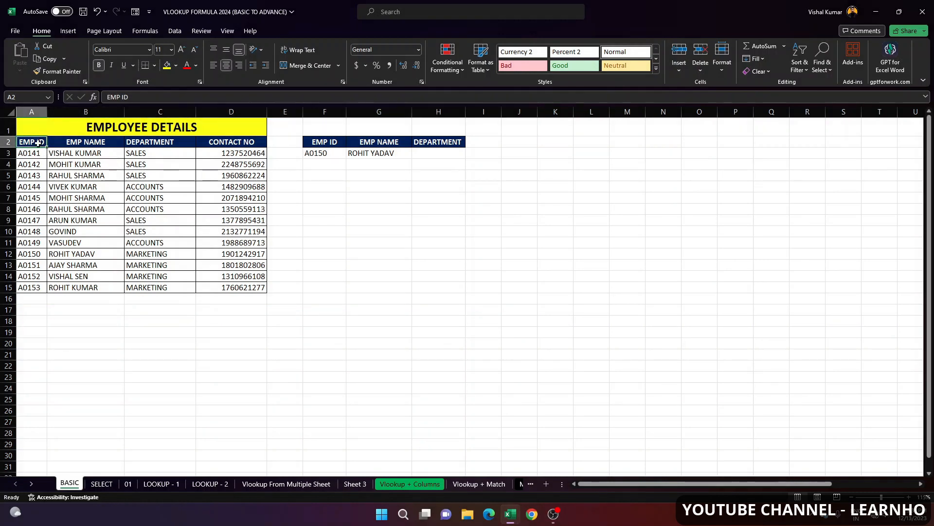
mouse_move(39, 142)
left_mouse_down()
mouse_move(208, 272)
mouse_move(251, 290)
left_mouse_up()
key("ctrl+c")
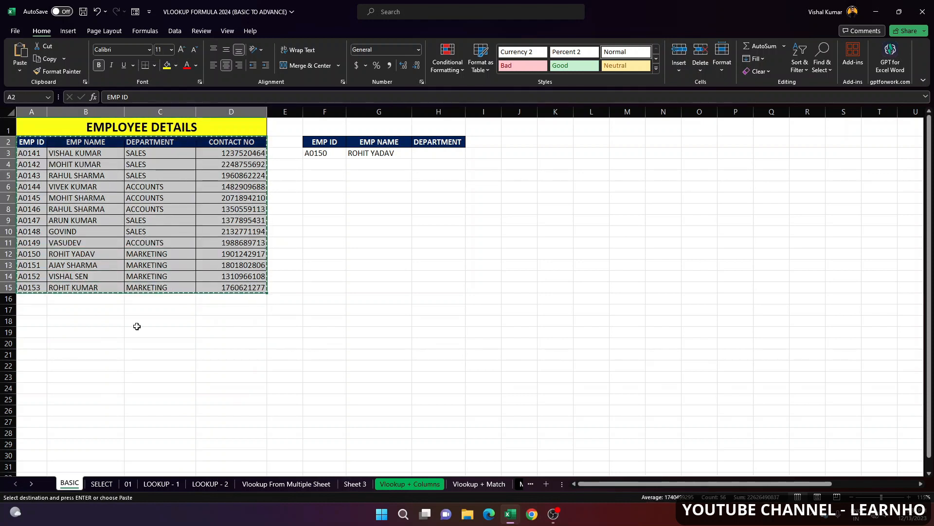
left_click(34, 330)
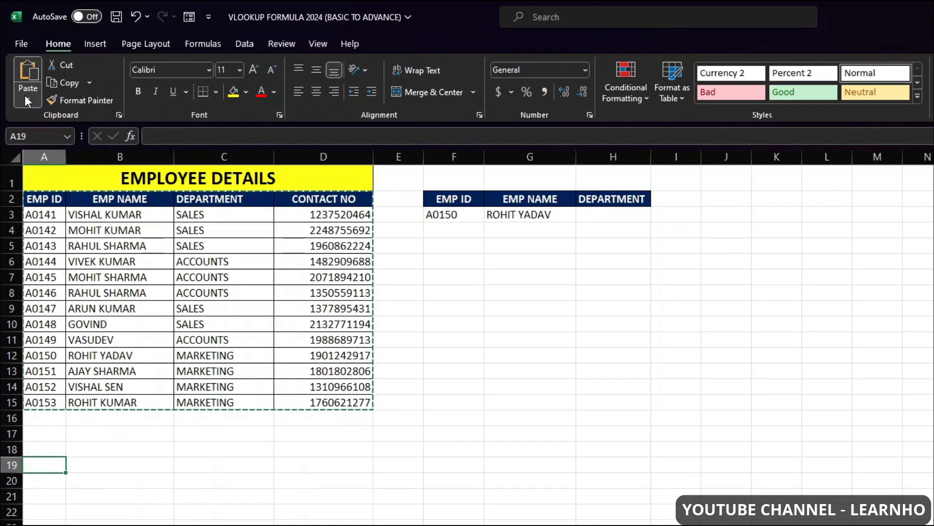
left_click(20, 70)
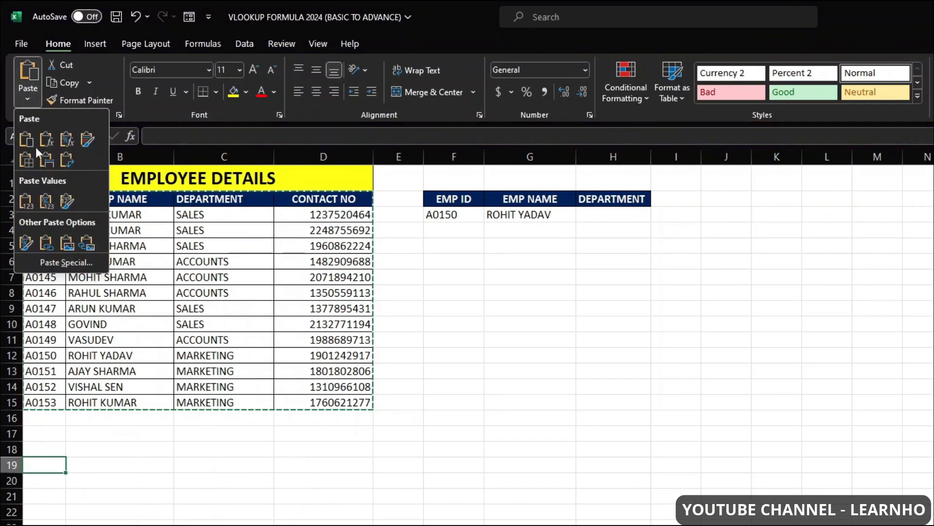
left_click(66, 263)
left_click(373, 310)
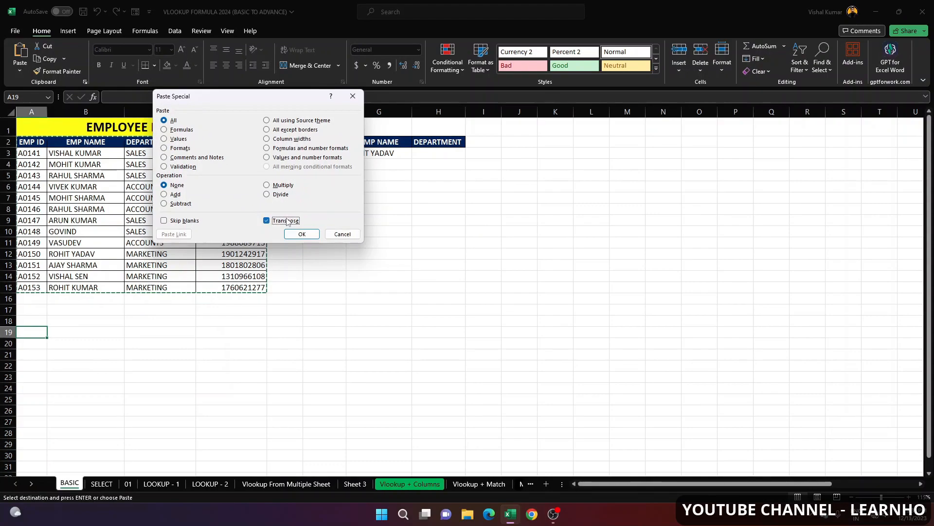
left_click(294, 232)
Step: Compare the transposed rows 19 to 21 with the vertical table A2:D15, highlighting the EMP ID header's direction in each
left_click_drag(40, 334, 665, 332)
left_click_drag(32, 344, 558, 360)
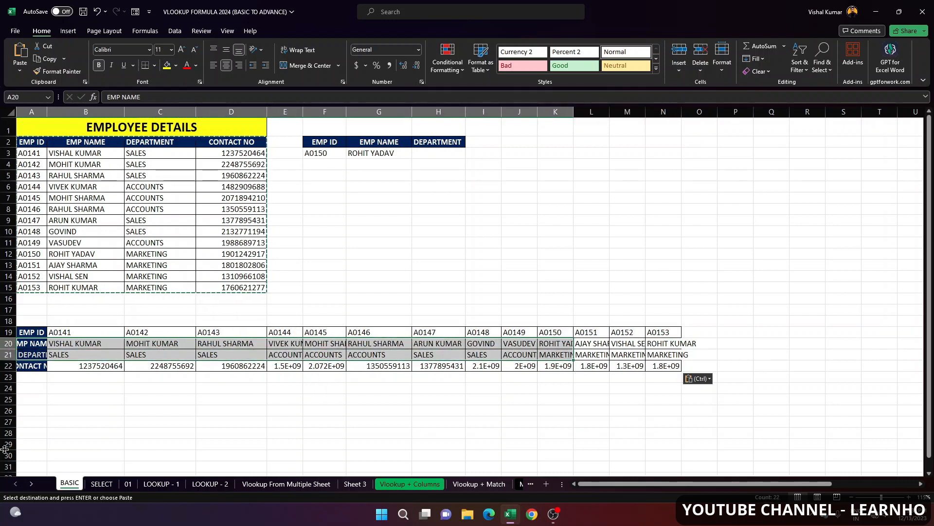
left_click_drag(29, 138, 35, 220)
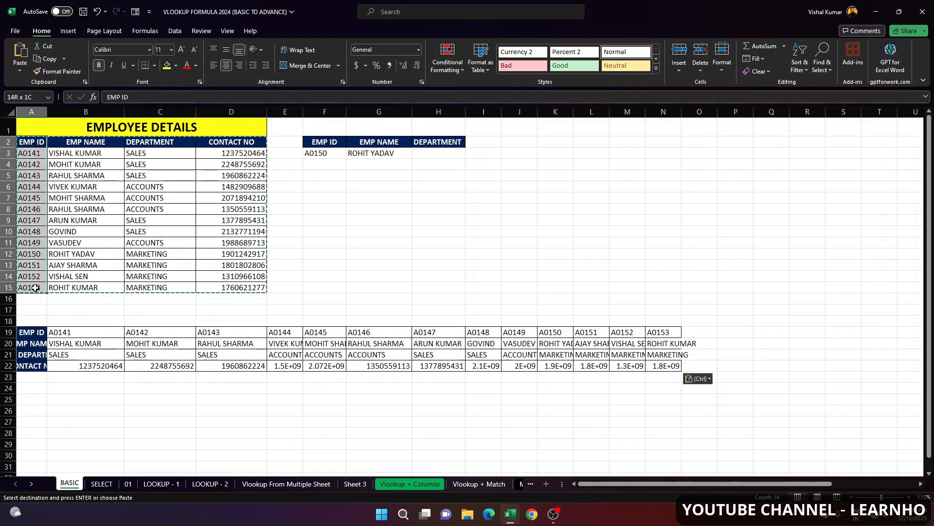
left_click_drag(35, 331, 558, 331)
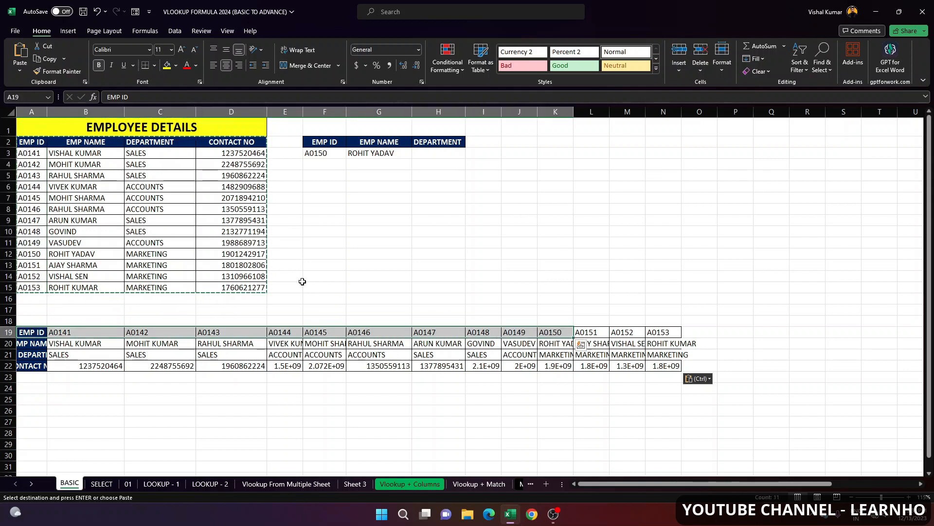
left_click_drag(29, 141, 237, 286)
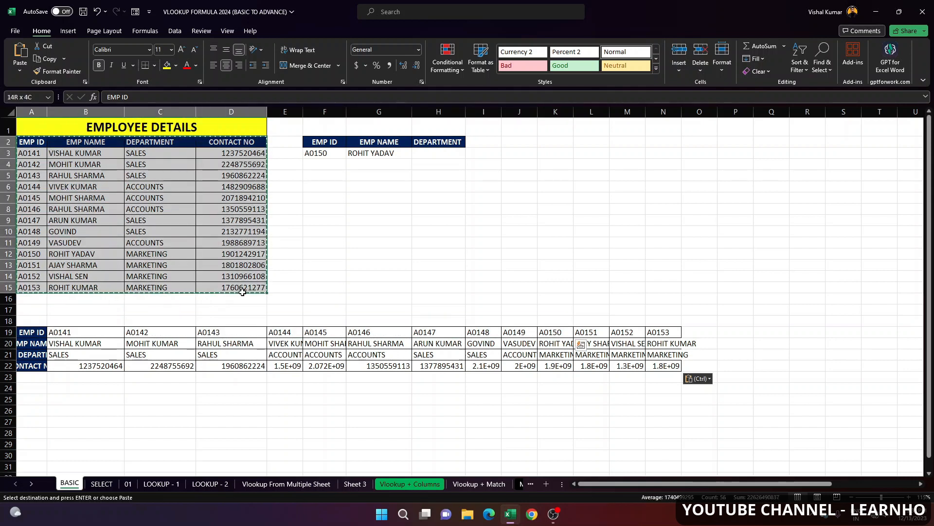
left_click(427, 197)
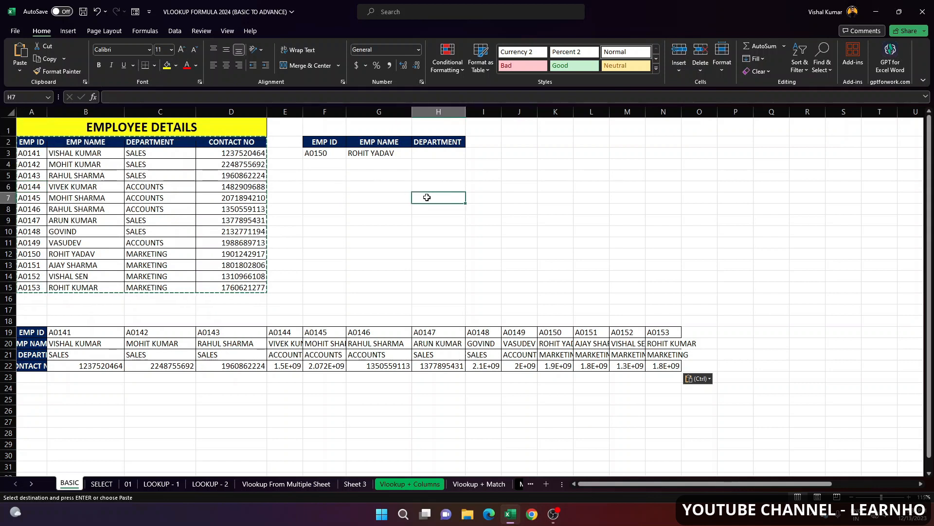
left_click_drag(73, 186, 384, 198)
left_click(377, 188)
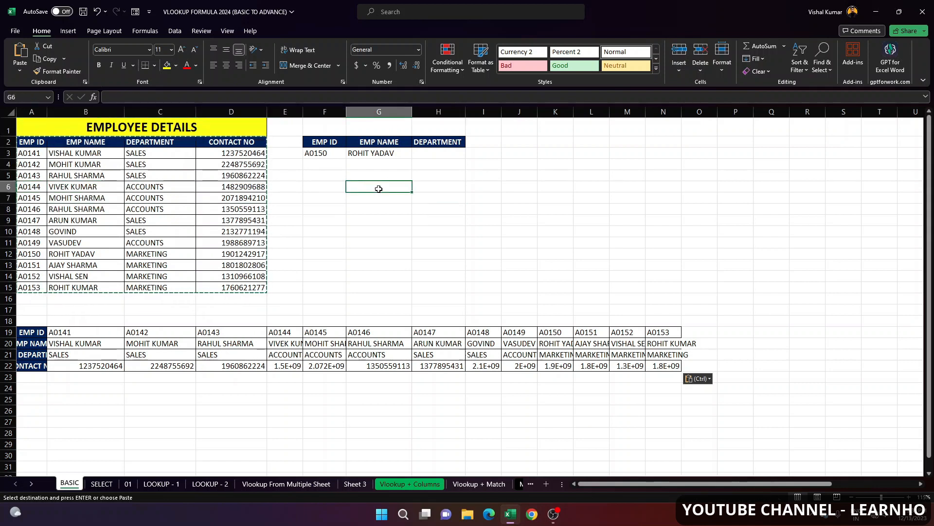
Step: Examine how records run across columns in the horizontal table, highlighting A19:F22 and A19:C22
left_click(146, 345)
left_click_drag(40, 329, 341, 365)
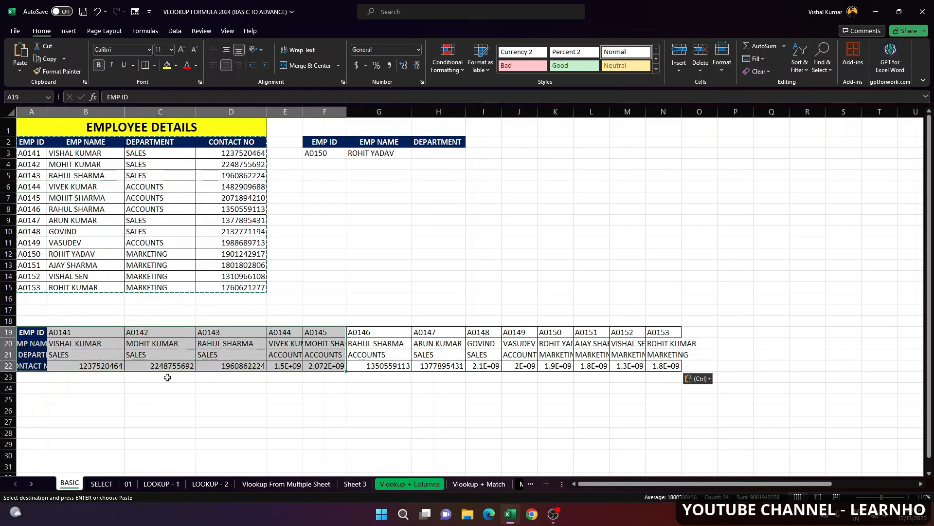
left_click(141, 399)
left_click(216, 400)
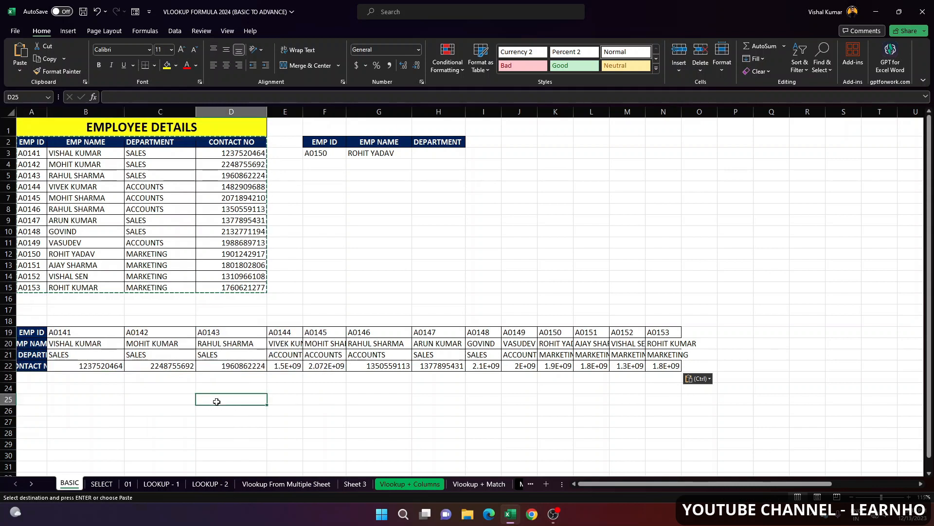
left_click_drag(27, 331, 162, 368)
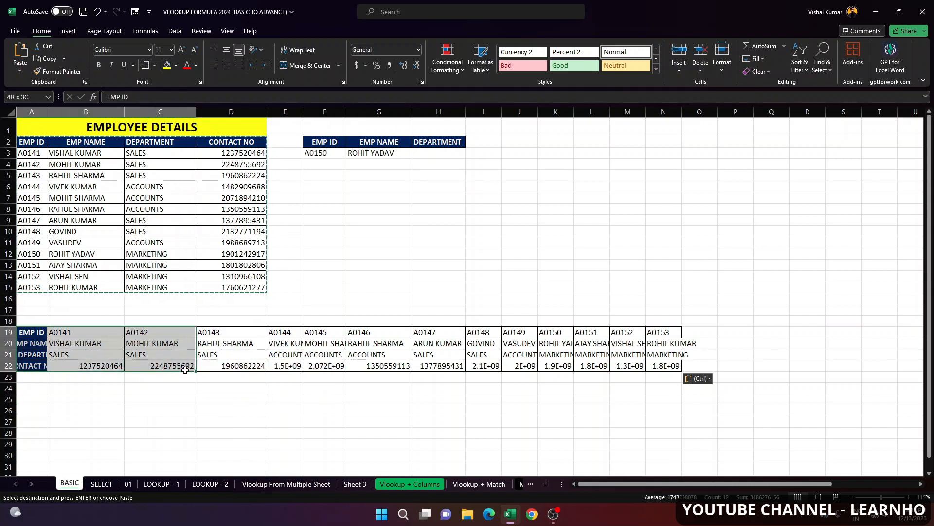
left_click(170, 402)
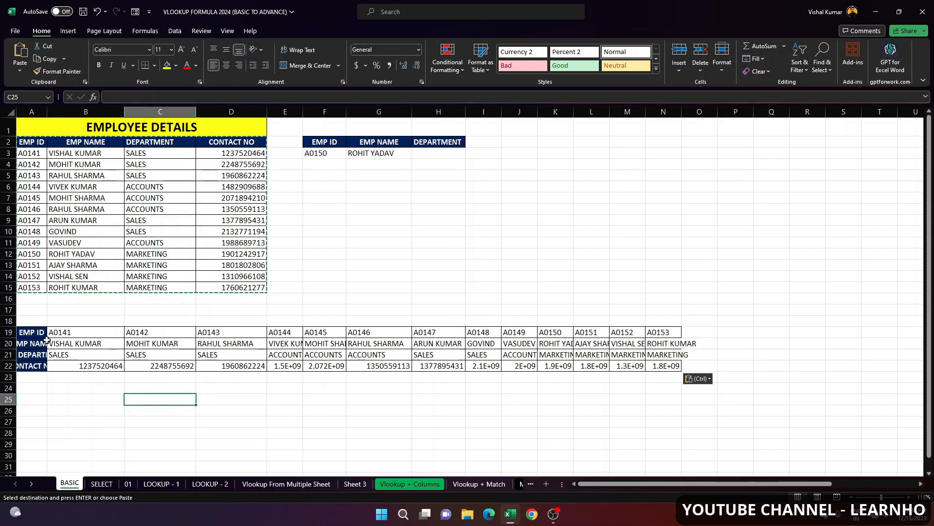
Step: Select the transposed table in rows 19 to 22 and undo its paste
left_click_drag(32, 332, 657, 332)
left_click_drag(8, 332, 16, 376)
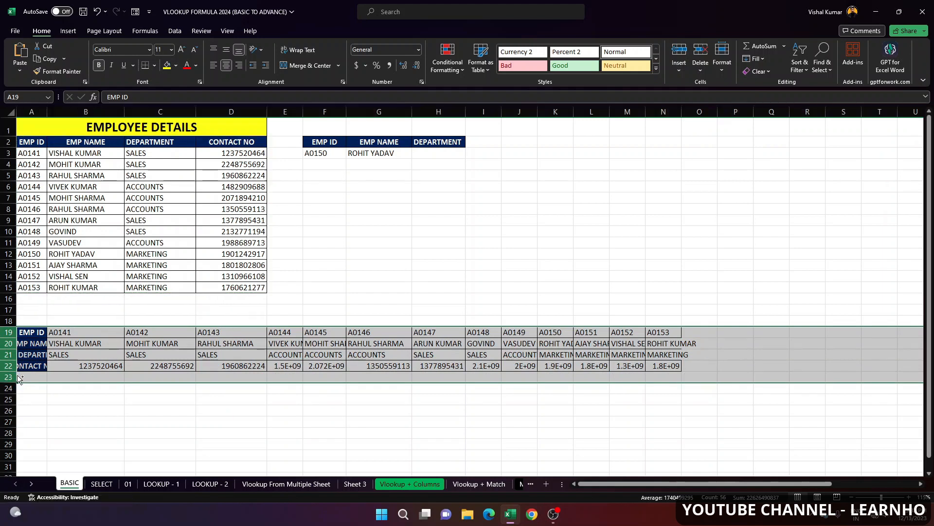
key("ctrl+z")
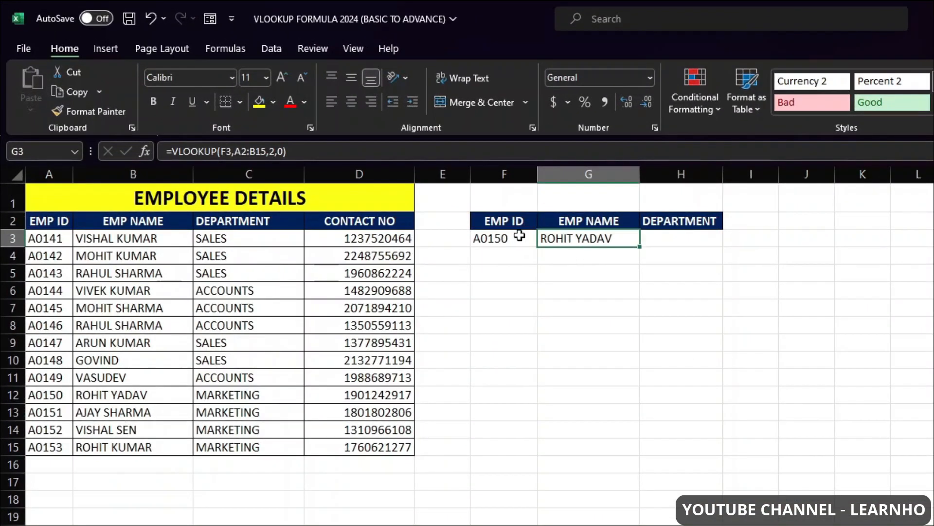
Step: Compare the lookup ID in F3 with the first employee IDs in A3 to A5
left_click(332, 154)
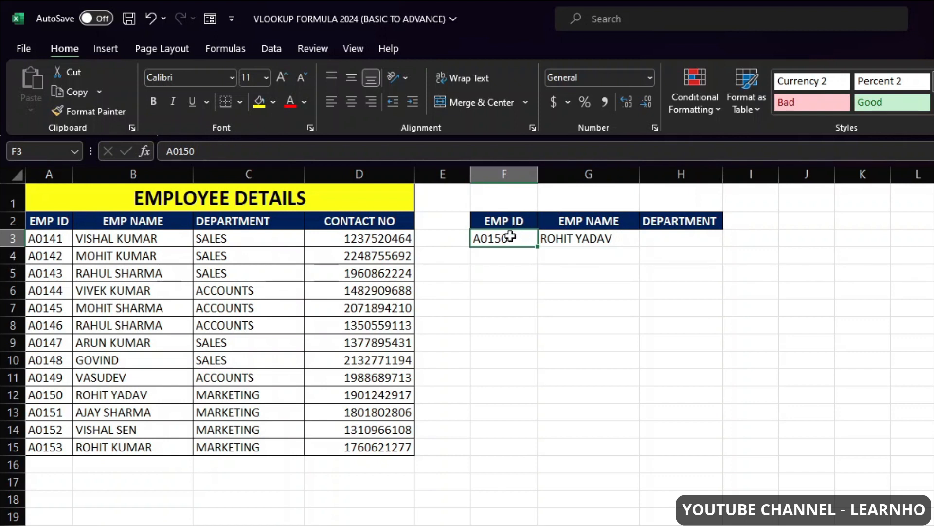
left_click(513, 163)
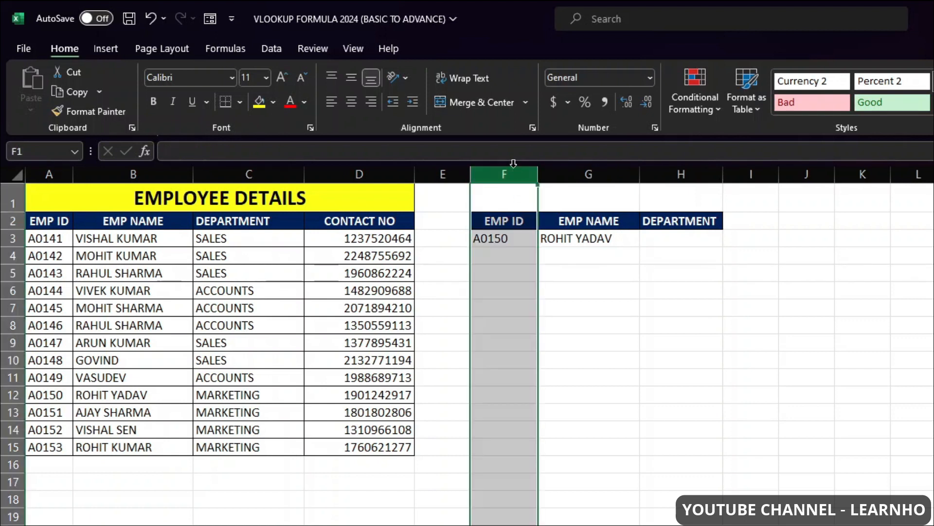
left_click(501, 239)
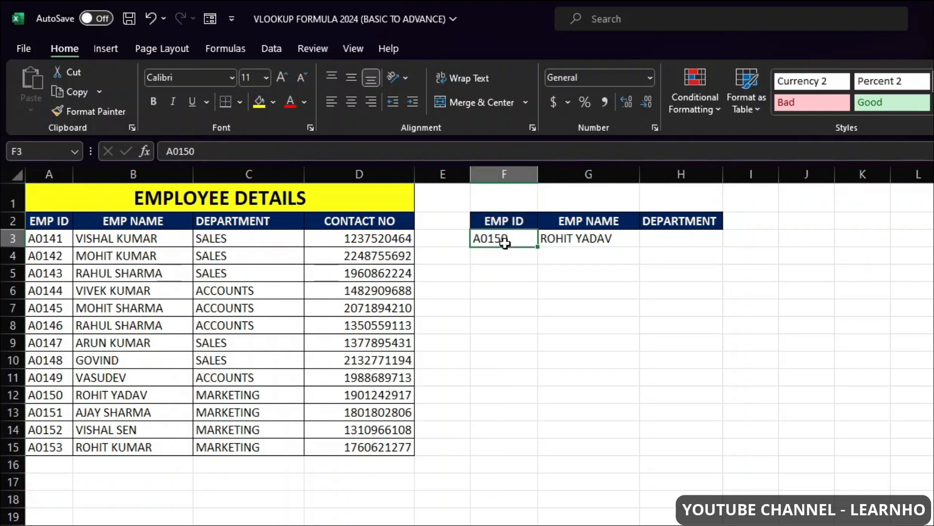
left_click(46, 238)
left_click(47, 257)
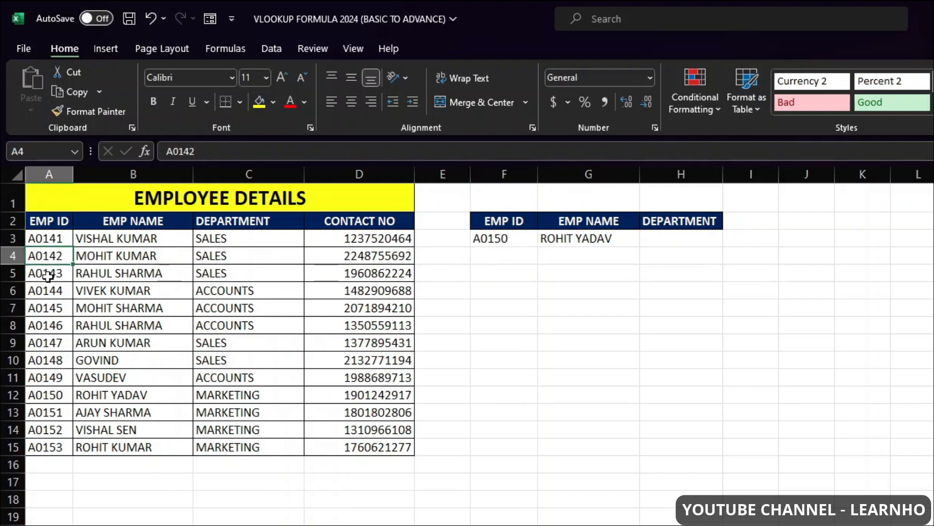
left_click(47, 274)
Step: Examine the individual IDs in column A and the contact numbers in D3:D15 as unique lookup values
left_click(49, 175)
left_click(46, 237)
left_click(48, 273)
left_click(55, 304)
left_click(51, 321)
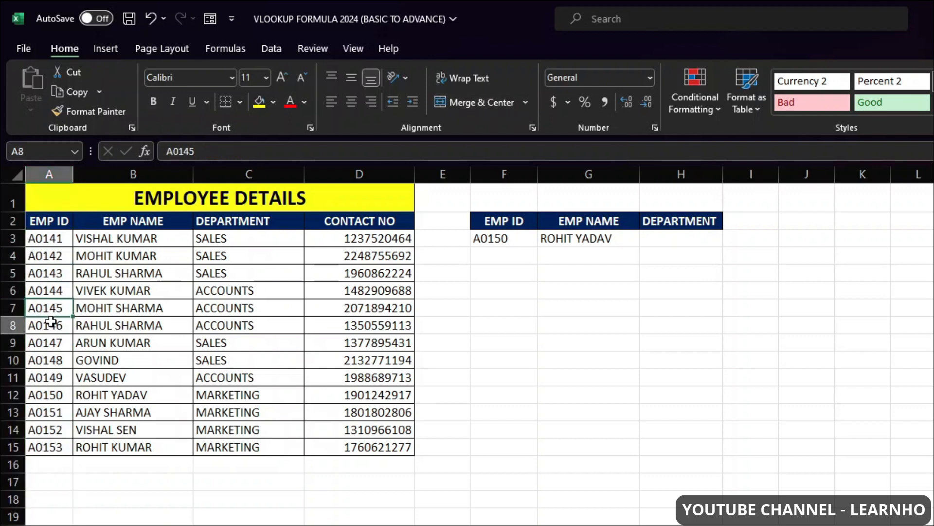
left_click(52, 291)
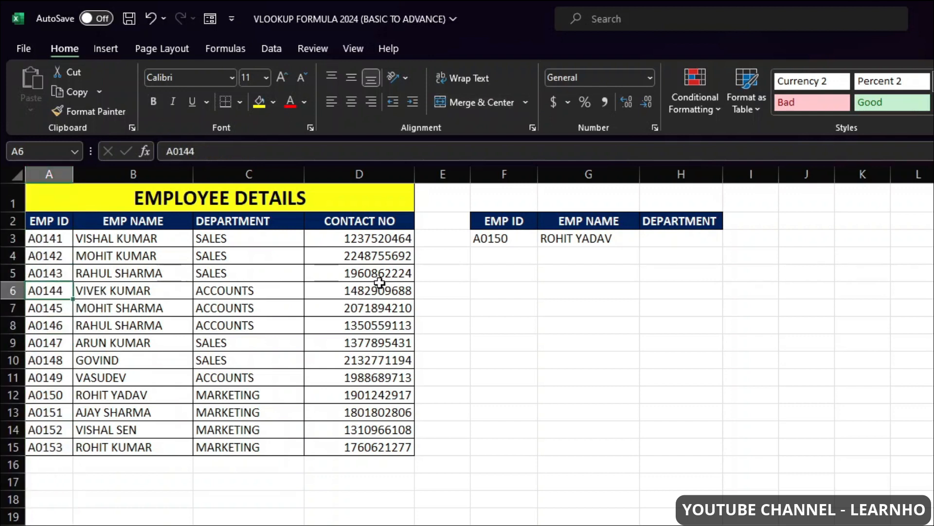
left_click_drag(391, 233, 387, 444)
left_click(387, 379)
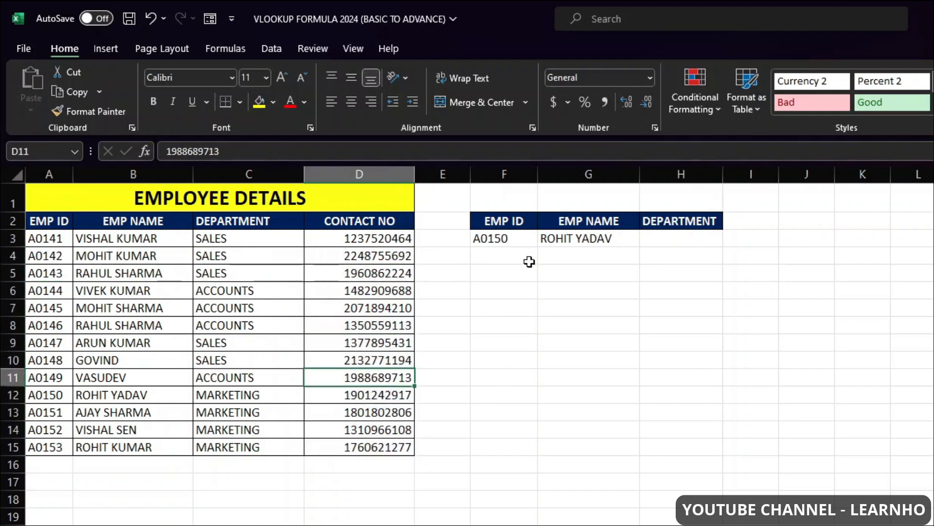
Step: Examine the lookup ID in F3, the VLOOKUP formula in G3, and the names and departments in B3:C15
left_click(502, 237)
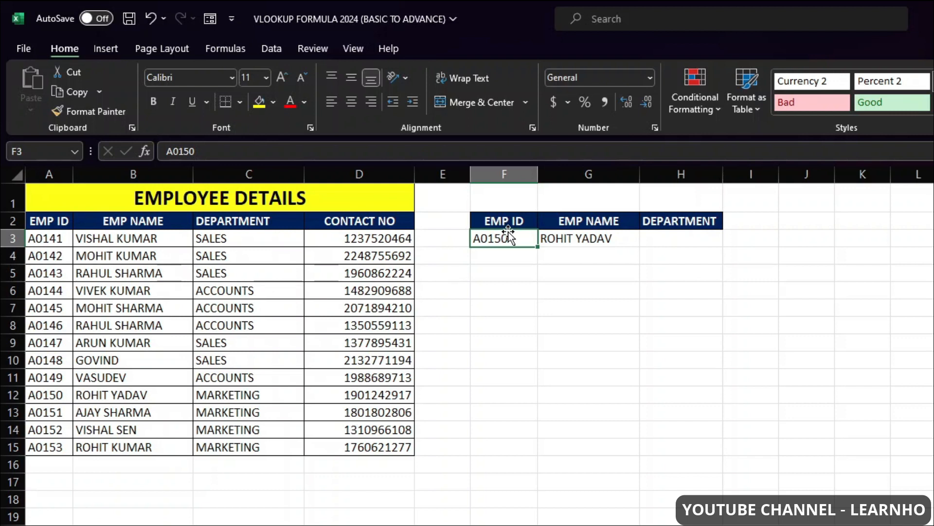
left_click(570, 239)
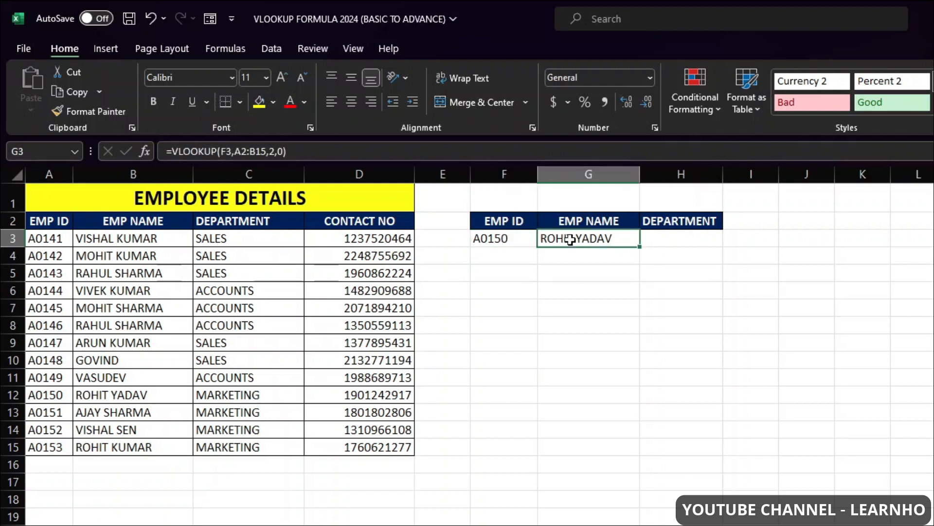
left_click_drag(95, 239, 243, 429)
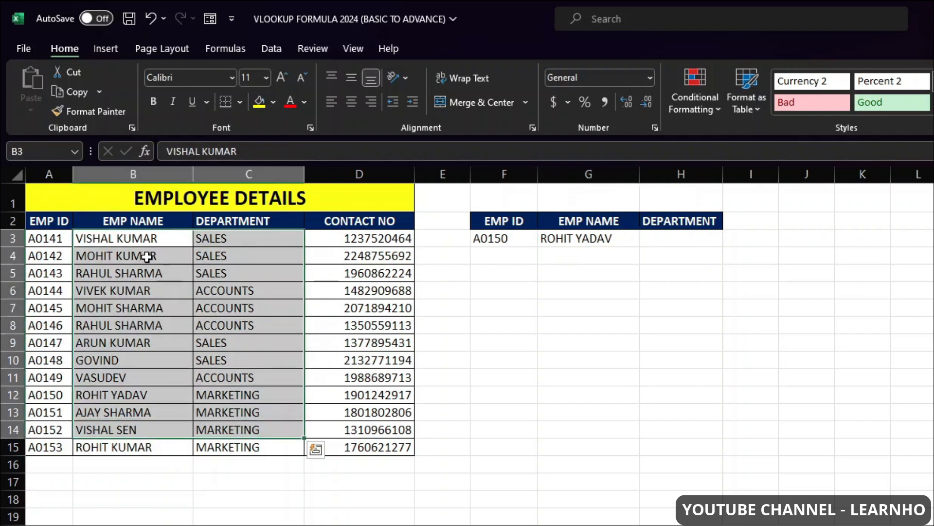
left_click(151, 239)
left_click_drag(151, 238, 224, 446)
left_click(148, 238)
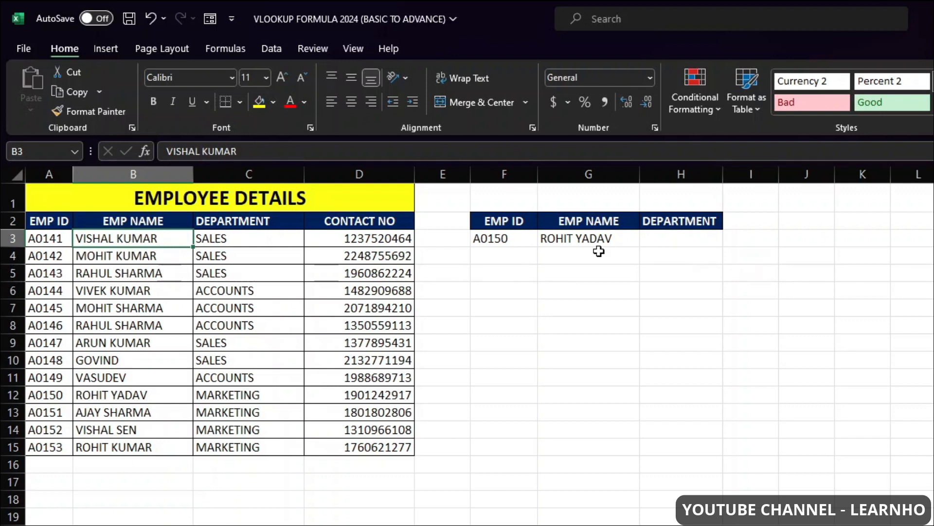
left_click(546, 237)
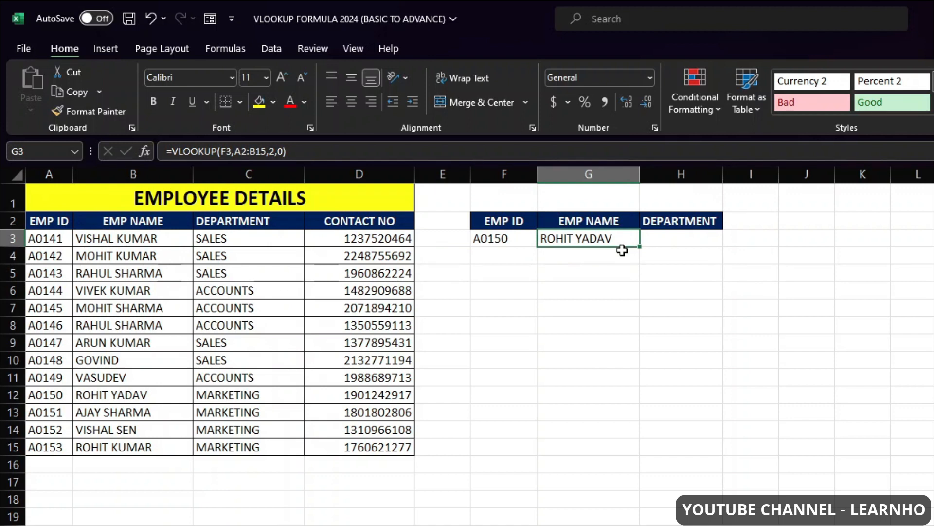
left_click(508, 238)
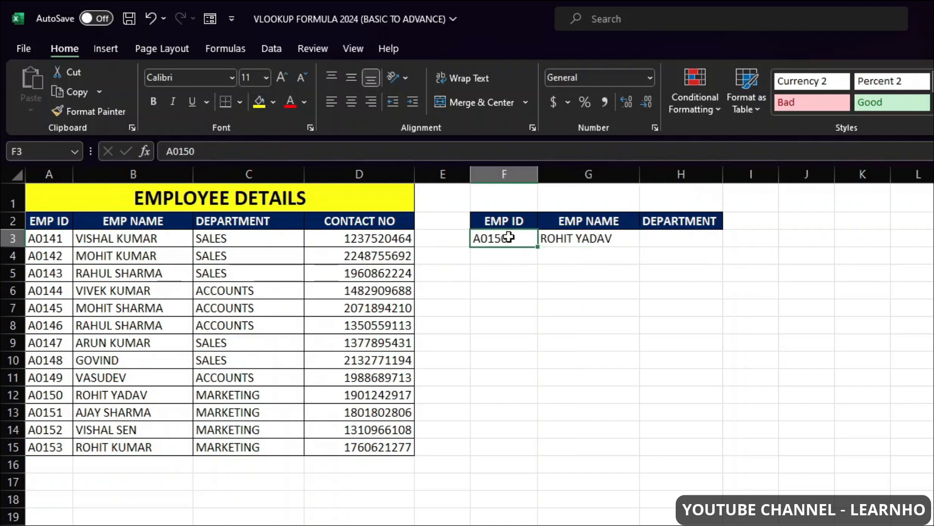
left_click(506, 174)
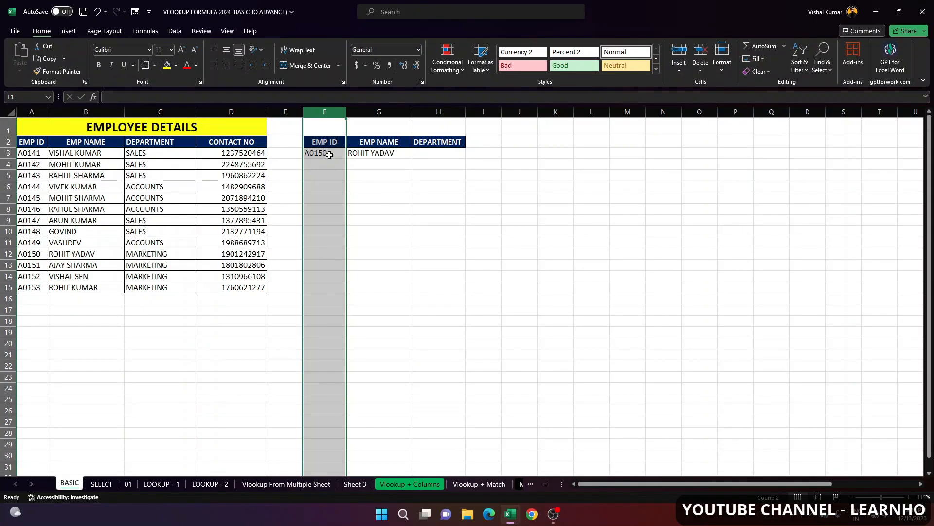
left_click(329, 154)
Step: Start a VLOOKUP in AF3 with AE3 as the lookup value and Y3:AB16 as the table array
scroll(920, 486, "right", 5)
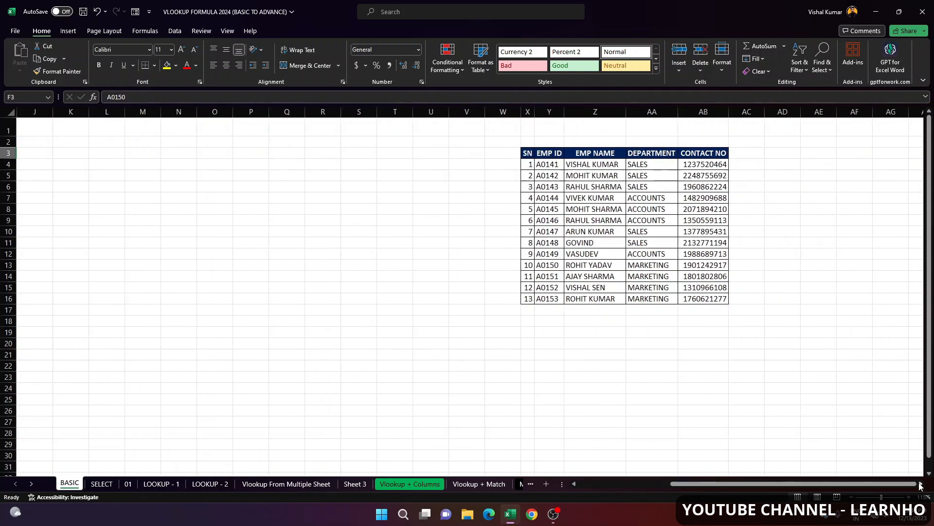
scroll(921, 486, "right", 8)
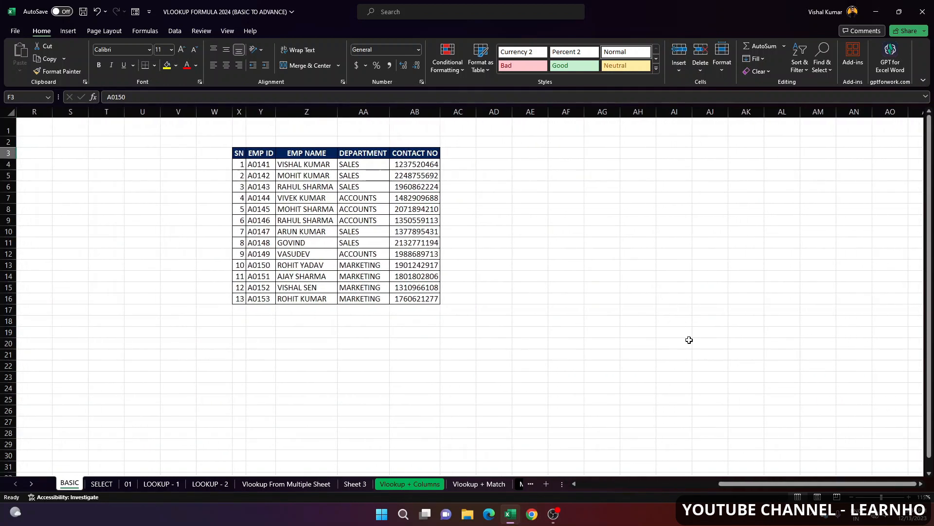
left_click(540, 154)
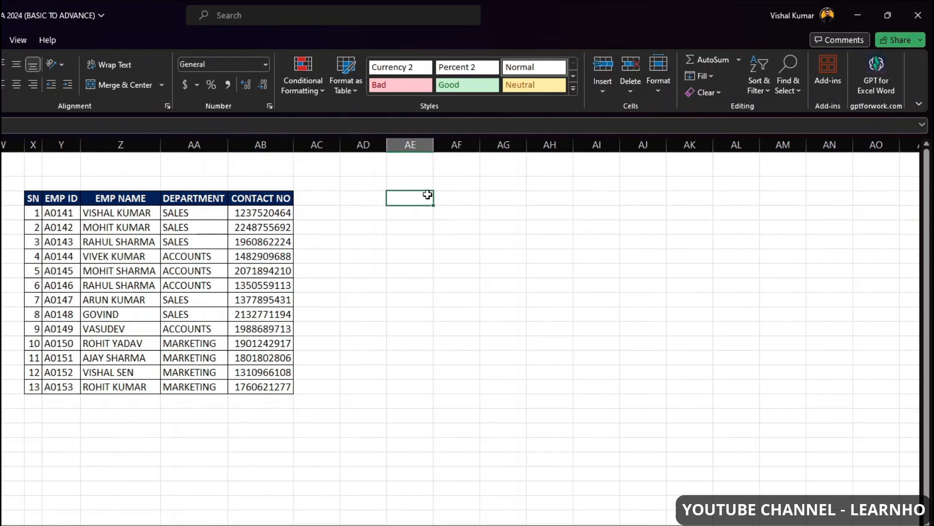
left_click(465, 200)
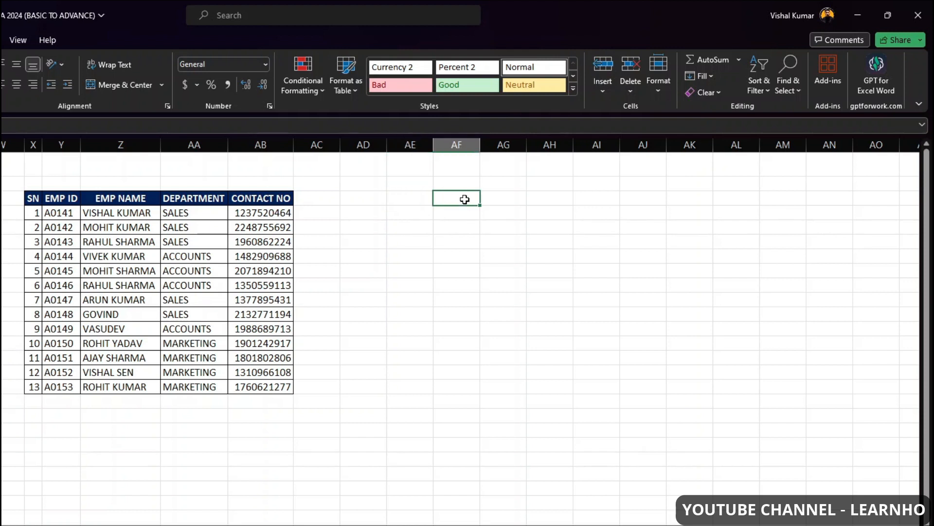
type("=VLOOKUP(")
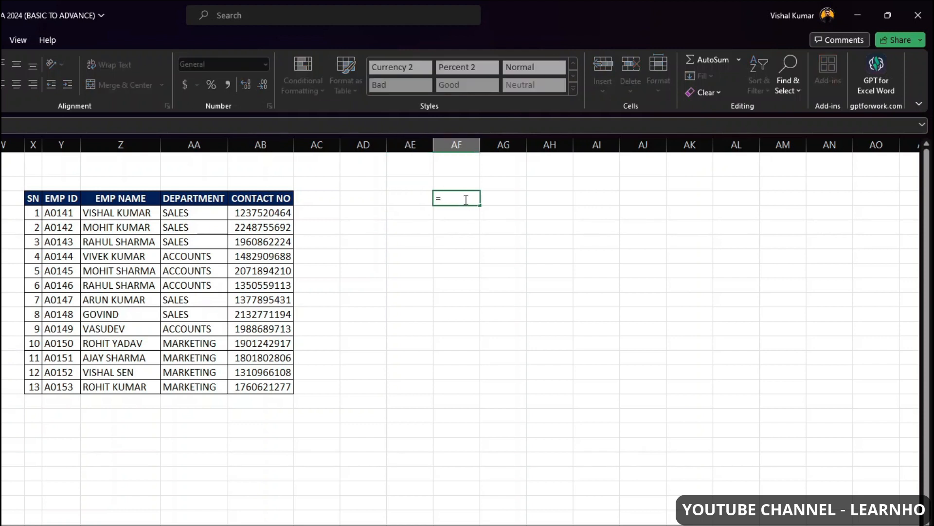
left_click(405, 204)
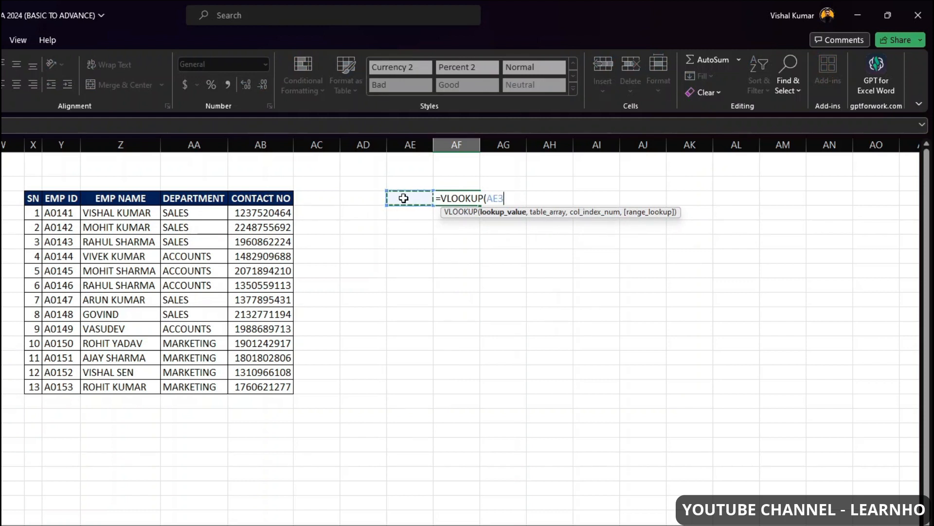
type(",")
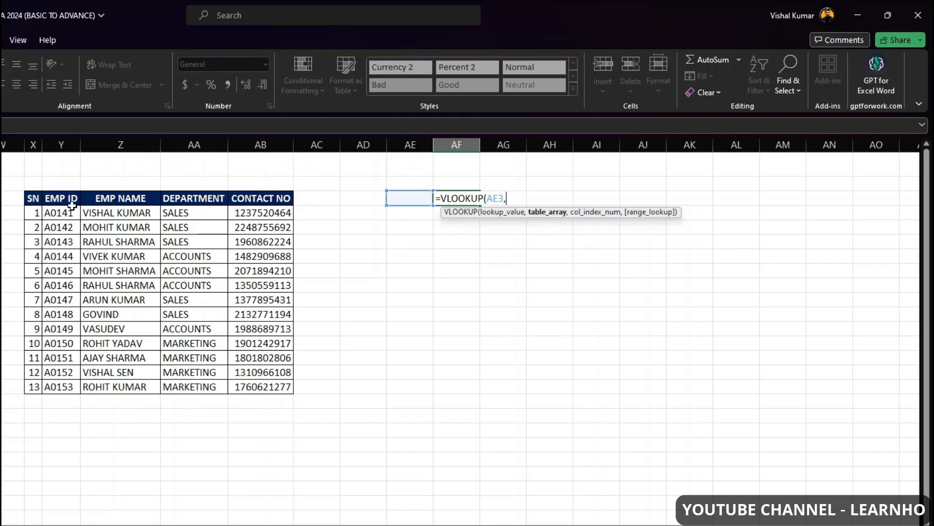
left_click_drag(63, 196, 255, 387)
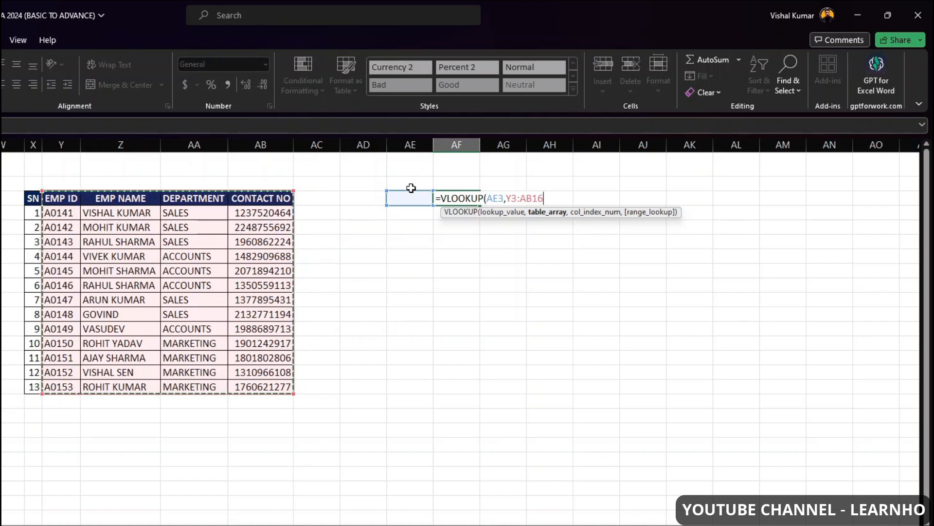
Step: Complete the VLOOKUP in AF3 with column index 2 and range lookup 0
key("F2")
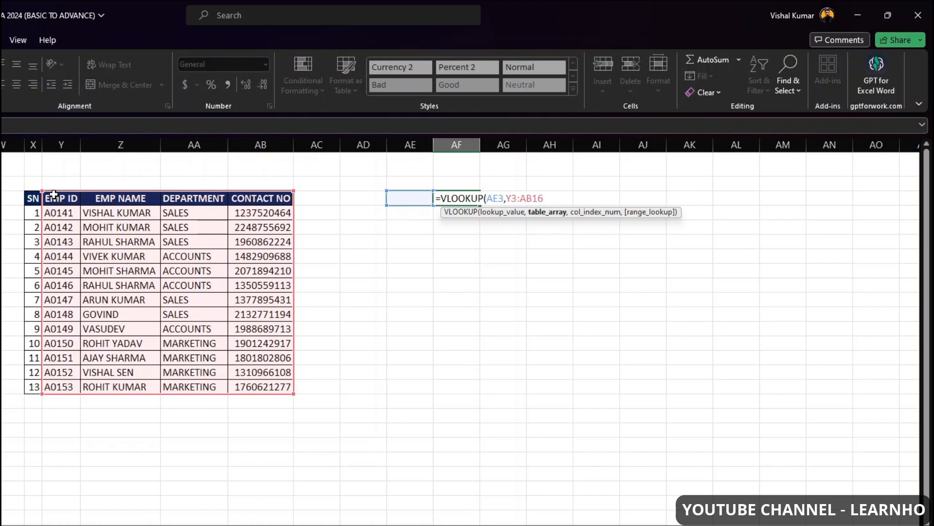
key("Return")
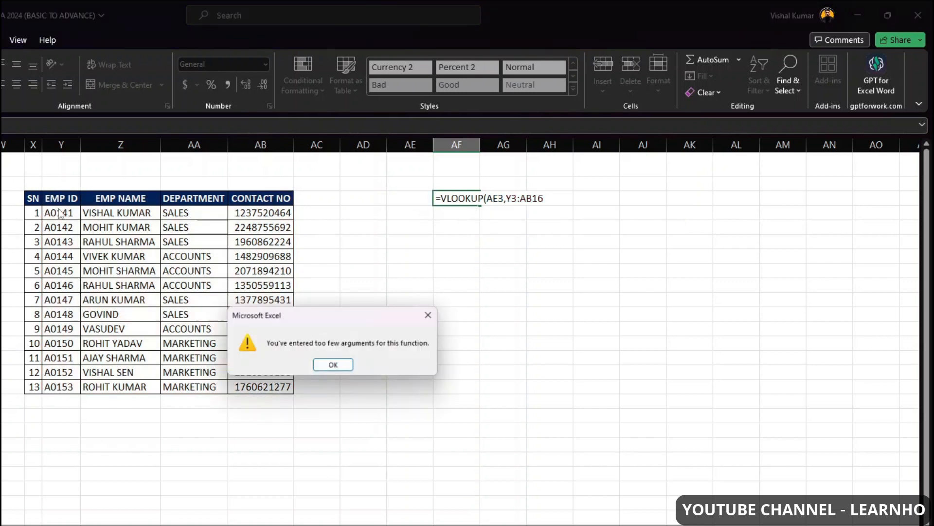
left_click(335, 365)
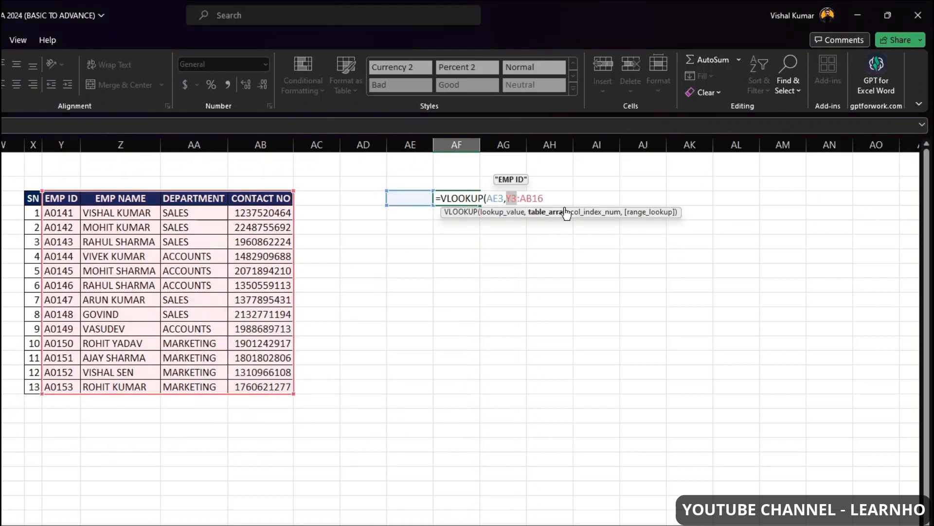
type(",")
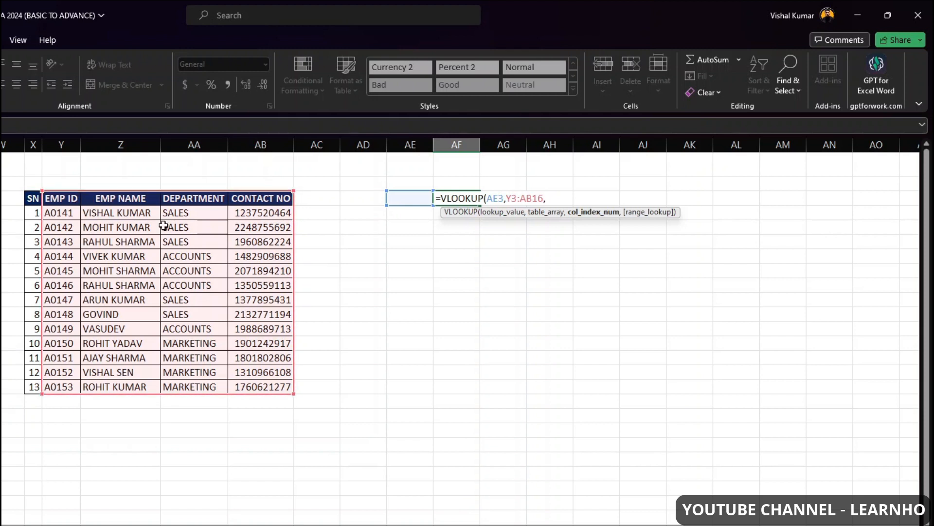
type("2,0")
key("Return")
key("Up")
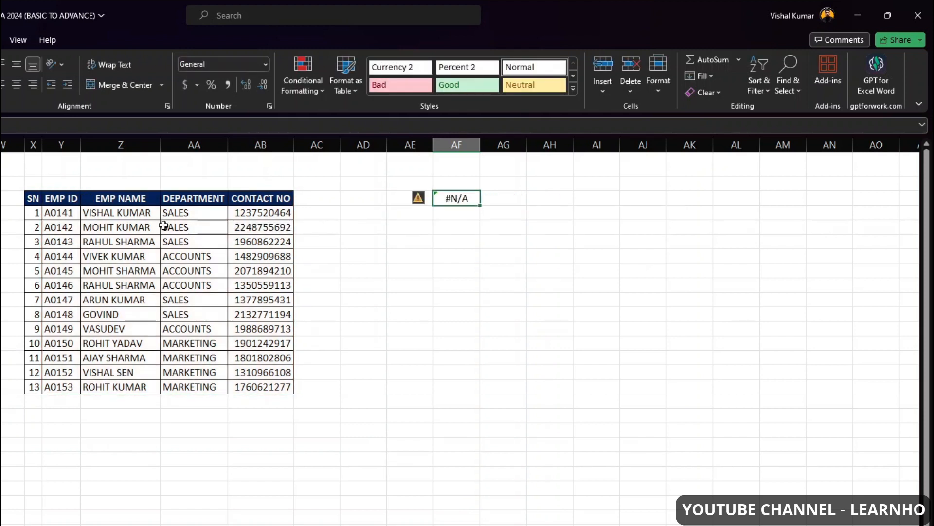
Step: Enter the fourth employee's ID in AE3 as the lookup value
key("Left")
type("A0")
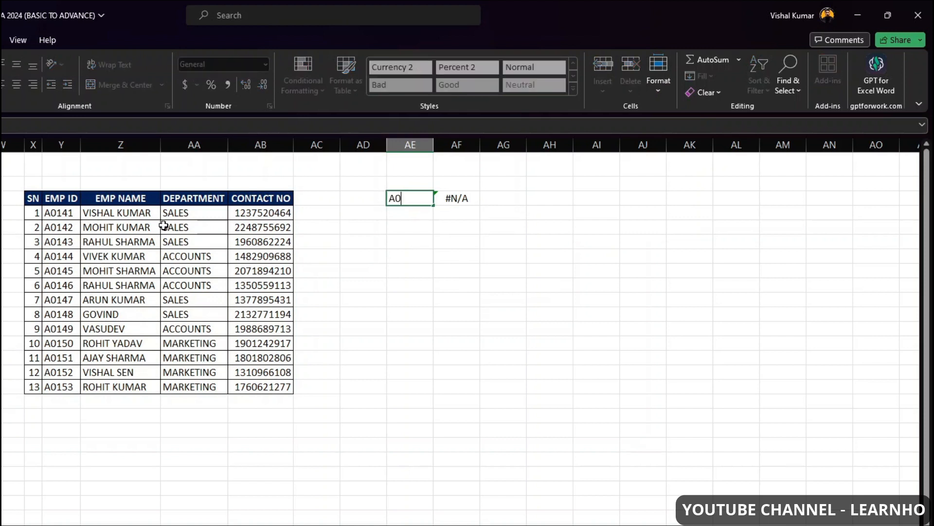
key("Return")
key("Up")
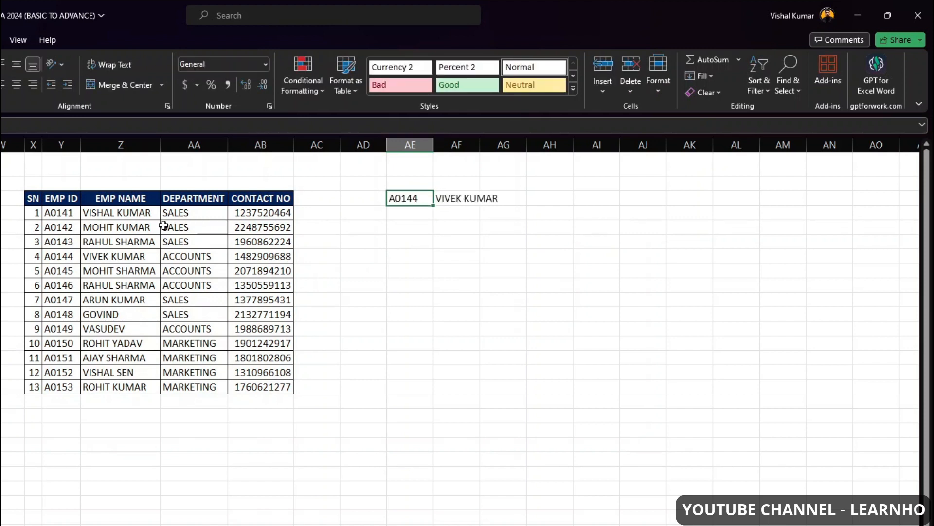
Step: Change the lookup value in AE3 to serial number 5 and extend the AF3 formula's table array to X3:AB16
type("5")
key("Return")
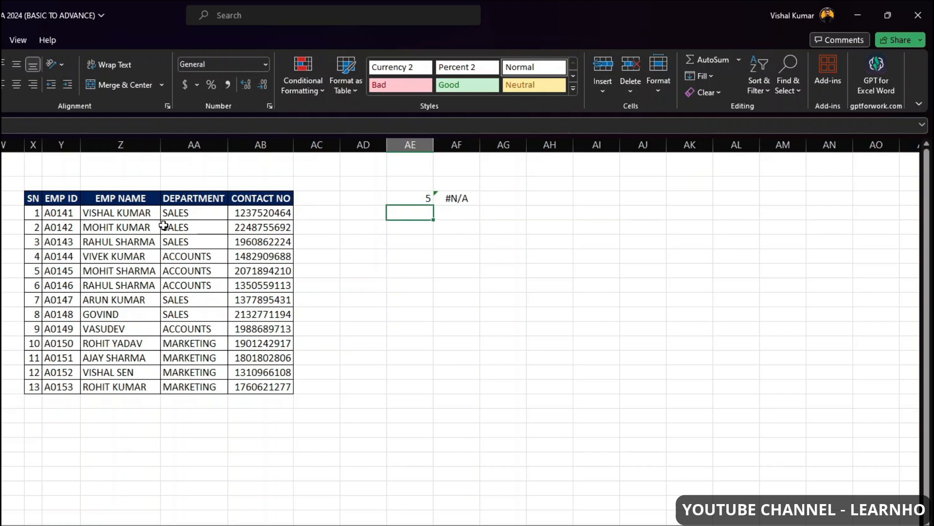
double_click(465, 203)
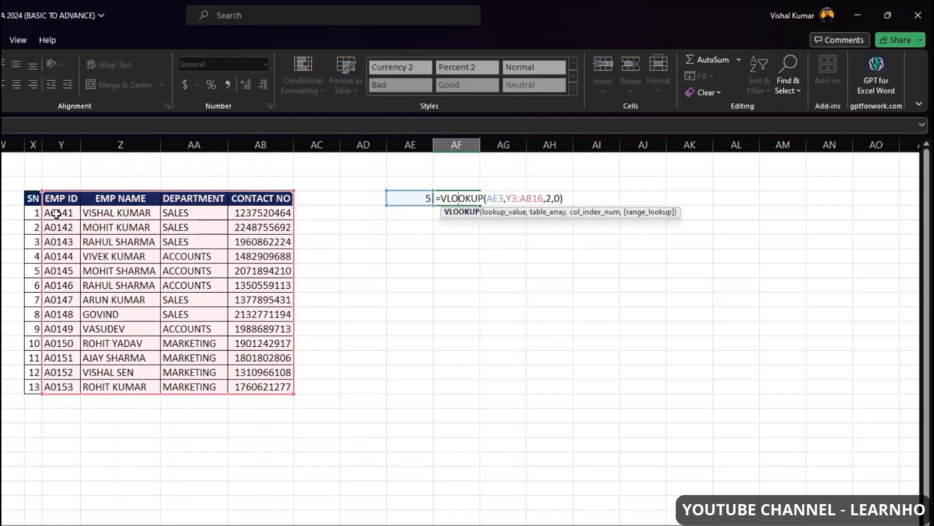
left_click_drag(41, 393, 23, 395)
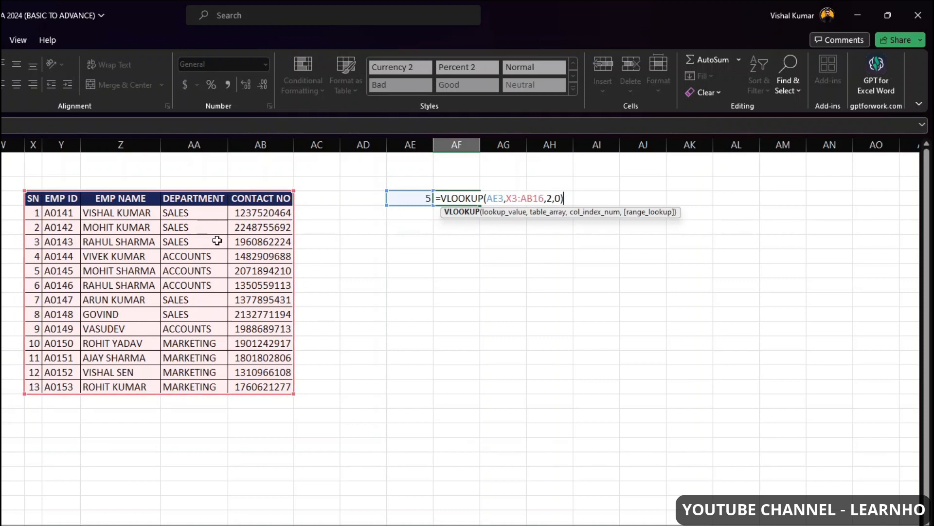
Step: Change the lookup value in AE3 to 9 and check the column index argument of the AF3 formula
key("Left")
type("9")
key("Return")
left_click(460, 199)
double_click(460, 199)
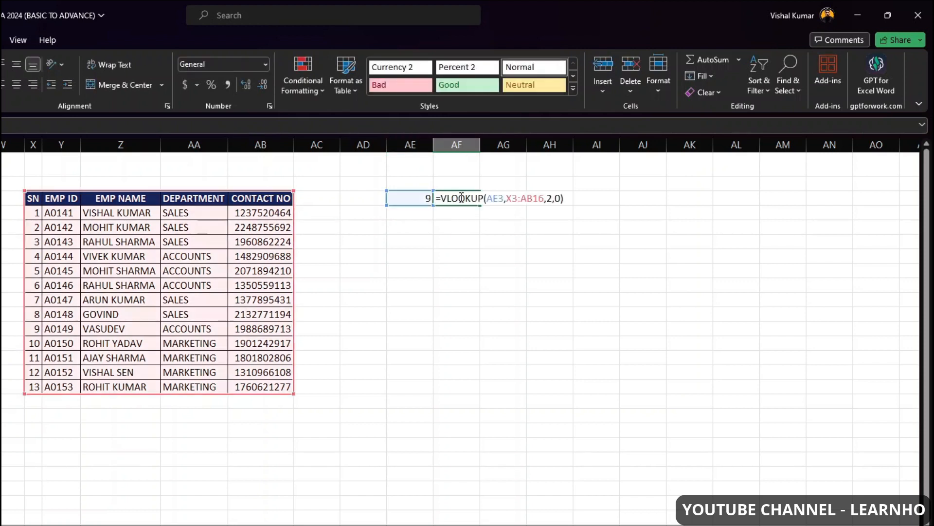
double_click(549, 199)
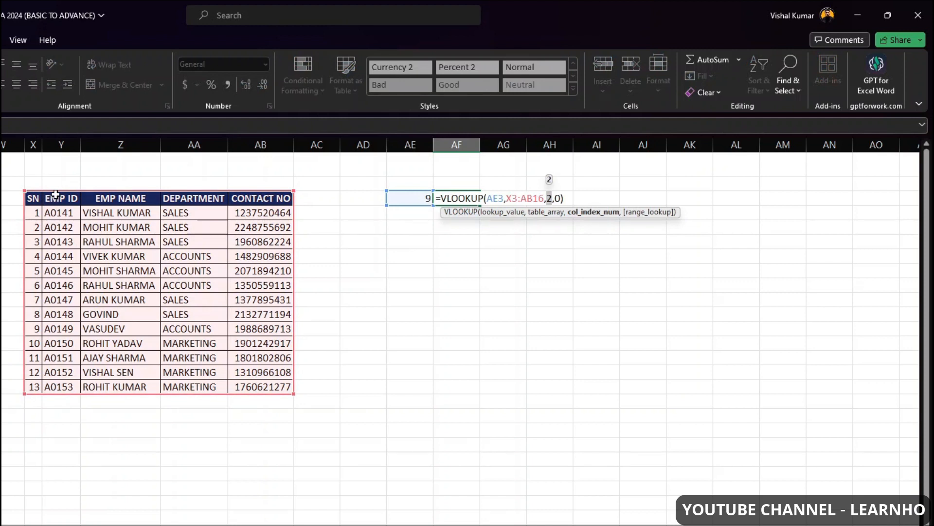
key("Return")
Step: Clear the VLOOKUP formula in AF3 and the lookup value in AE3
left_click(469, 200)
left_click_drag(426, 199, 456, 202)
left_click(456, 200)
key("Delete")
left_click(428, 199)
key("Delete")
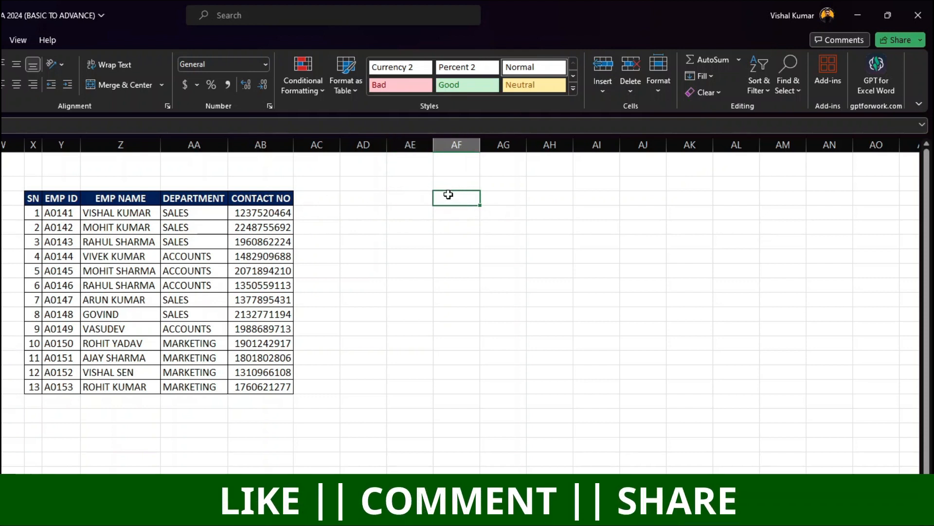
Step: Enter a VLOOKUP in AF3 using AE3 as the lookup value, Z3:AB16 as the table array, and column index 2
left_click(459, 198)
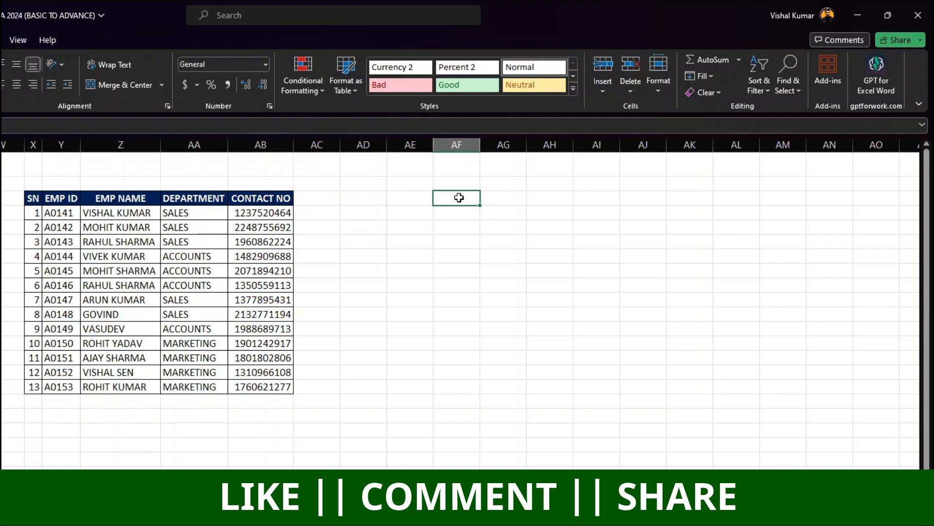
type("=VLOOKUP(")
left_click(420, 200)
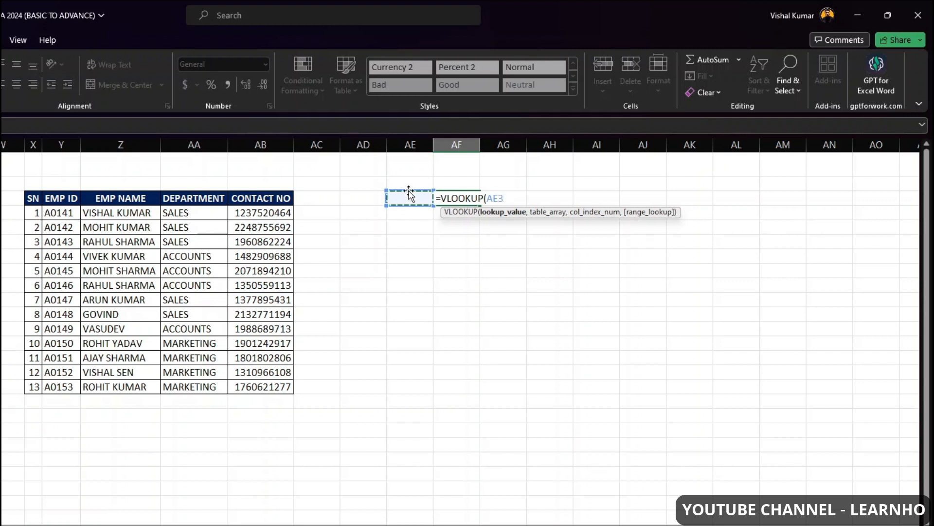
type(",")
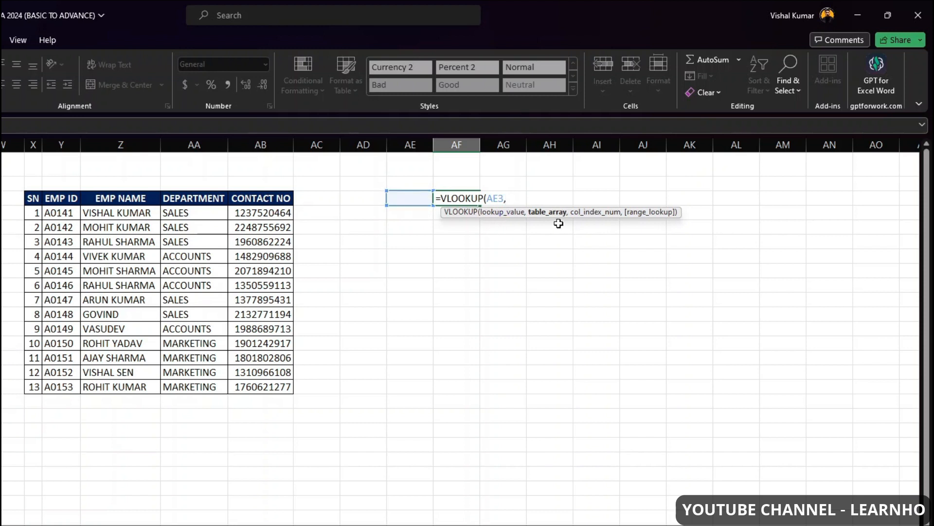
left_click_drag(132, 198, 250, 383)
type(",")
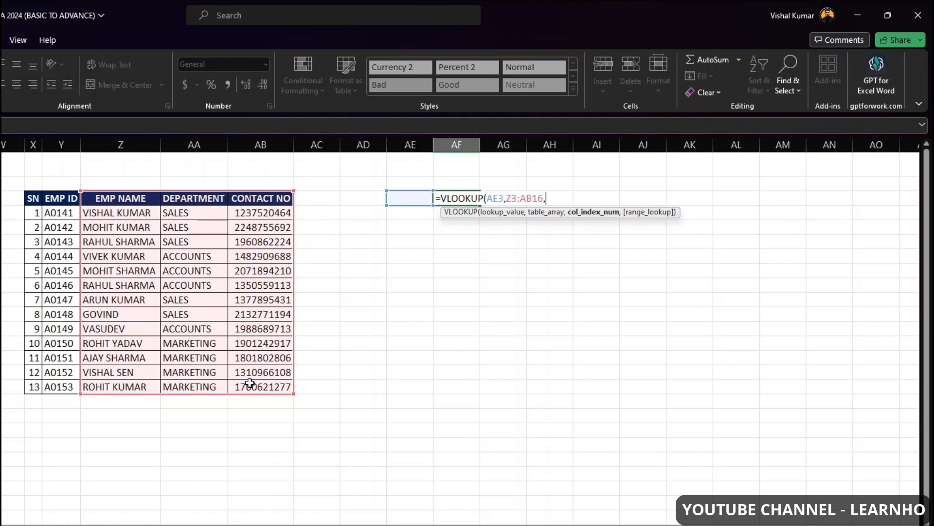
type("2,")
key("Return")
key("Up")
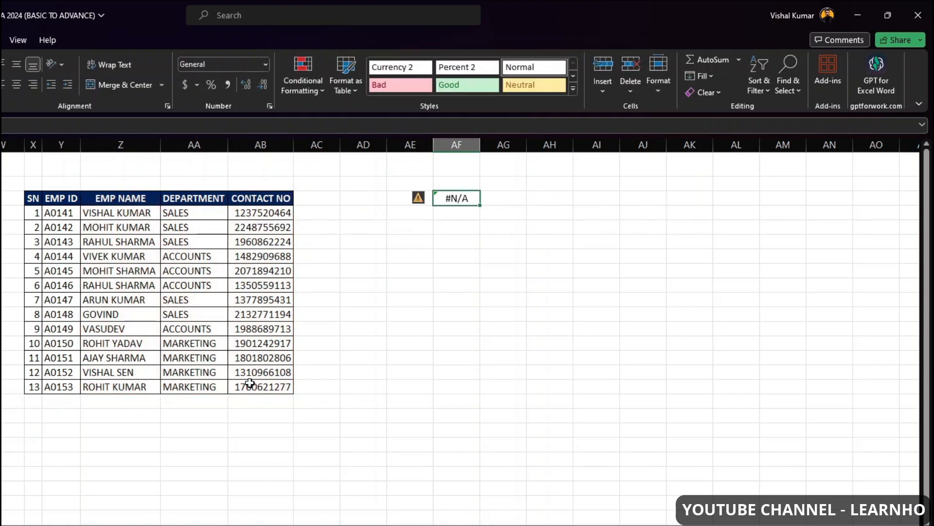
Step: Enter the eighth employee's name in AE3 as the lookup value and inspect the department lookup in AF3
key("Left")
key("F2")
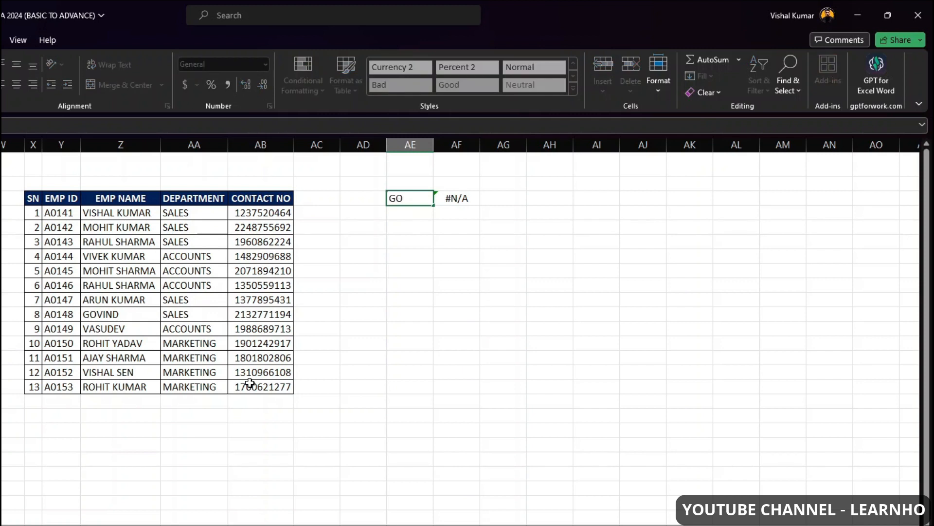
type("VIND")
key("ctrl+Return")
left_click_drag(421, 199, 444, 194)
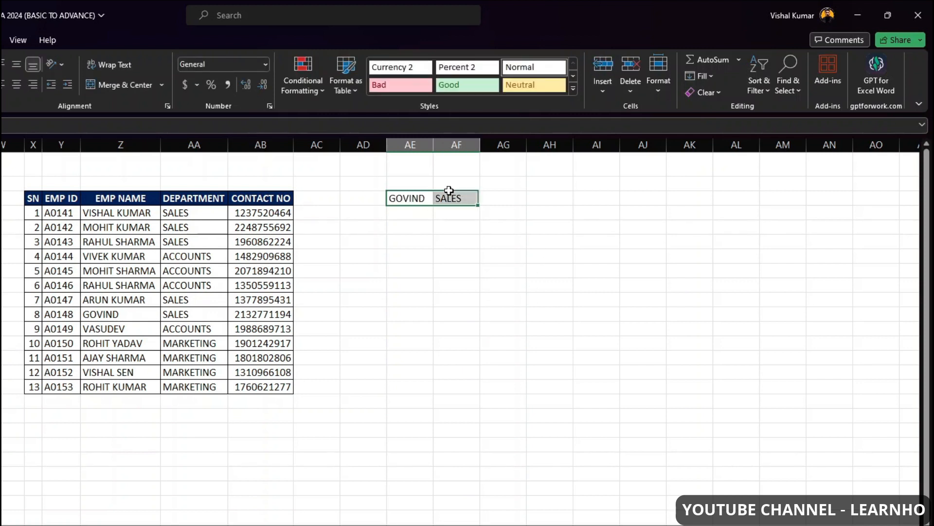
left_click(442, 194)
left_click(428, 196)
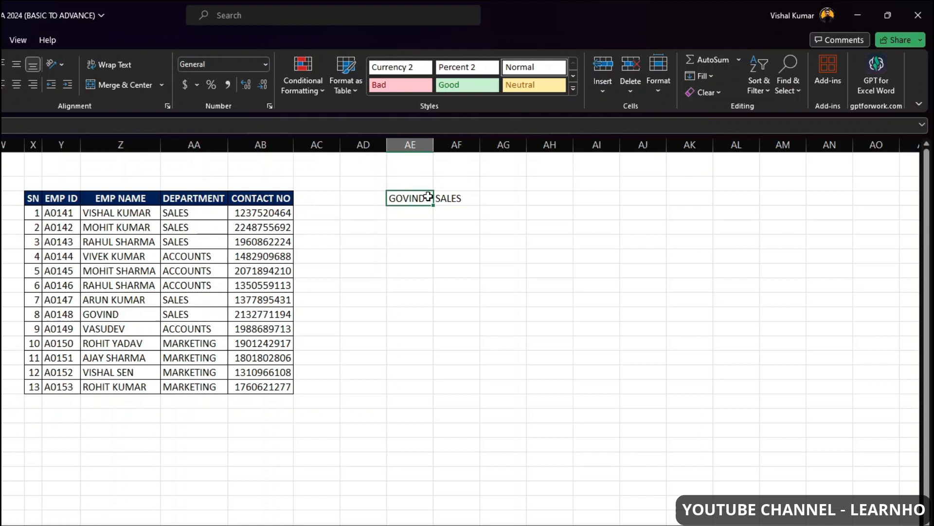
left_click(427, 182)
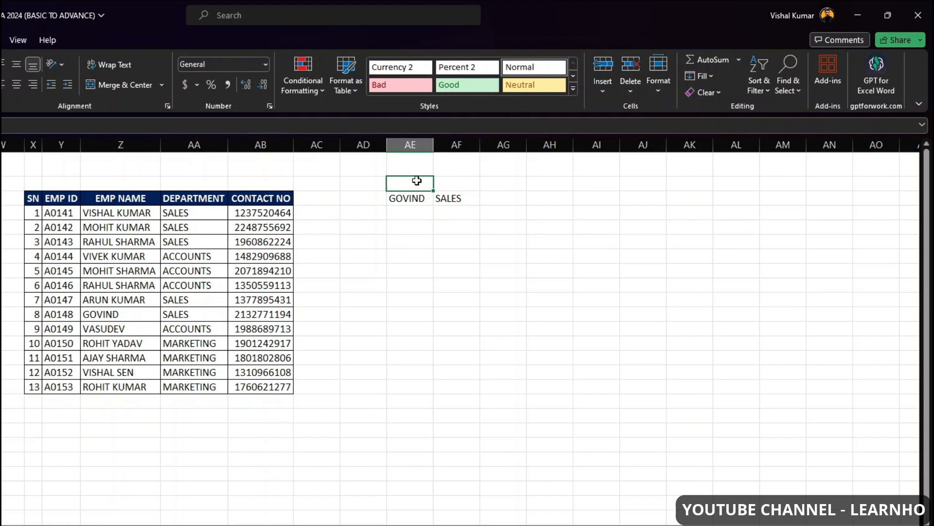
left_click(452, 181)
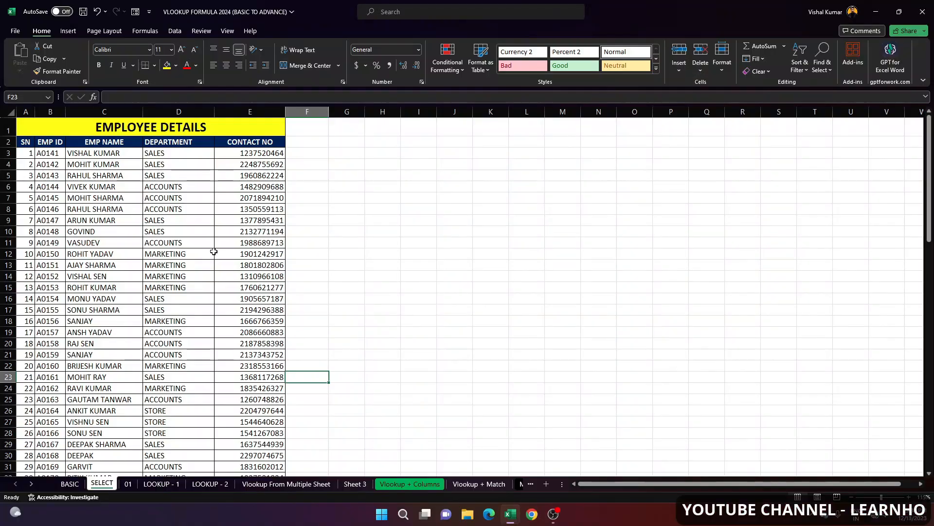
Step: Examine the full employee list on the SELECT sheet from the title down to the last row
scroll(214, 250, "down", 4)
scroll(214, 250, "down", 12)
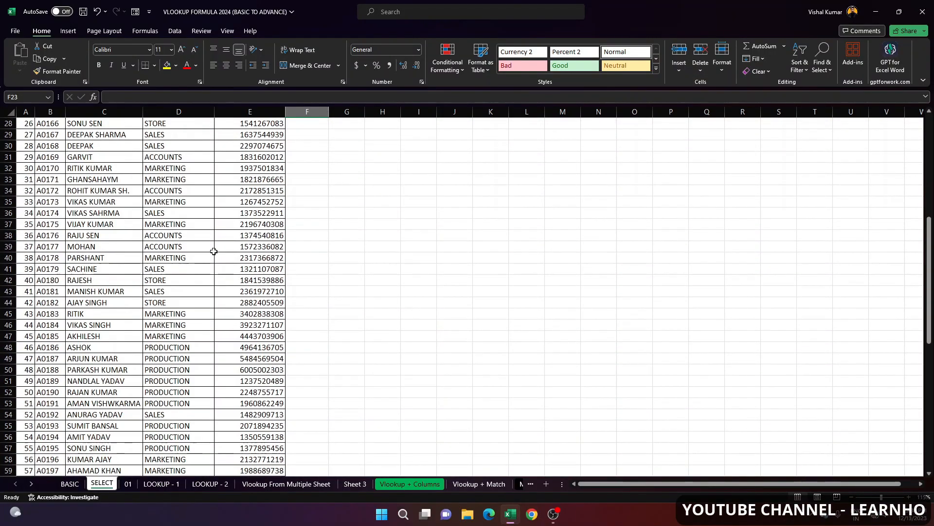
key("ctrl+Home")
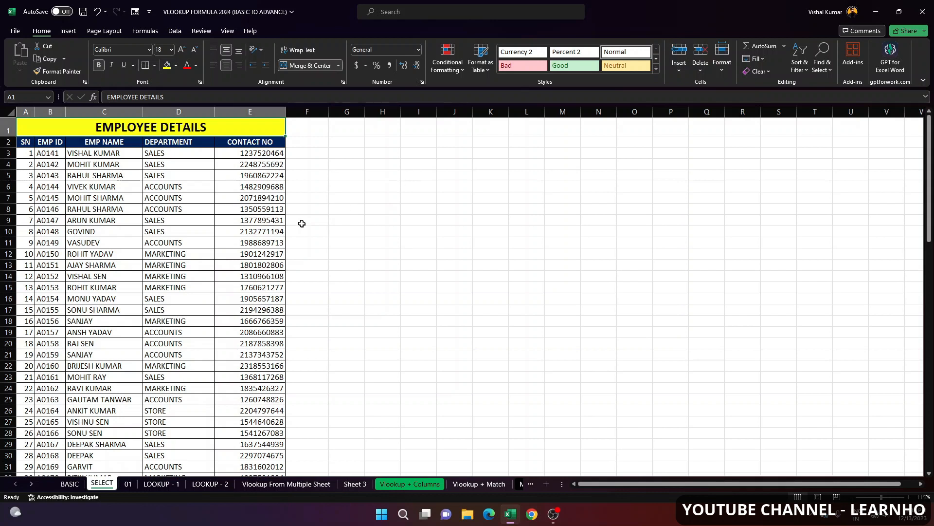
scroll(270, 217, "down", 17)
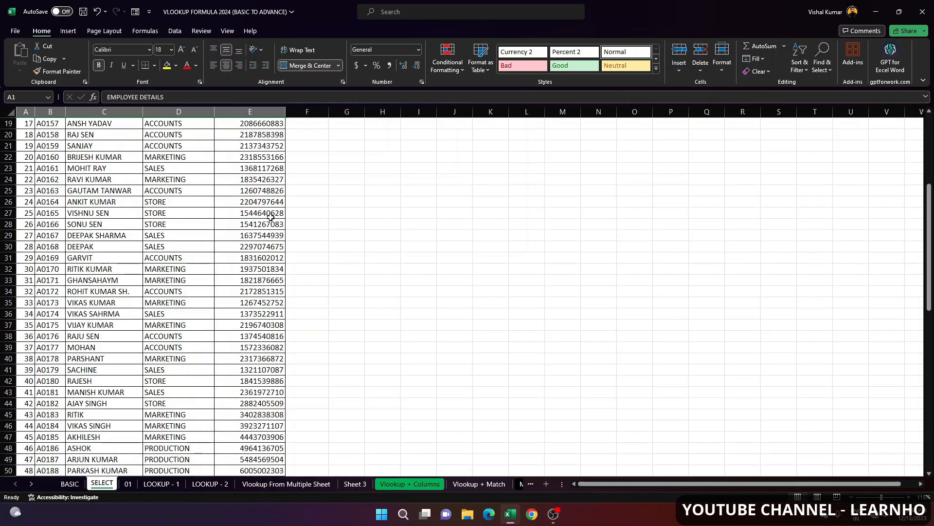
scroll(290, 244, "down", 4)
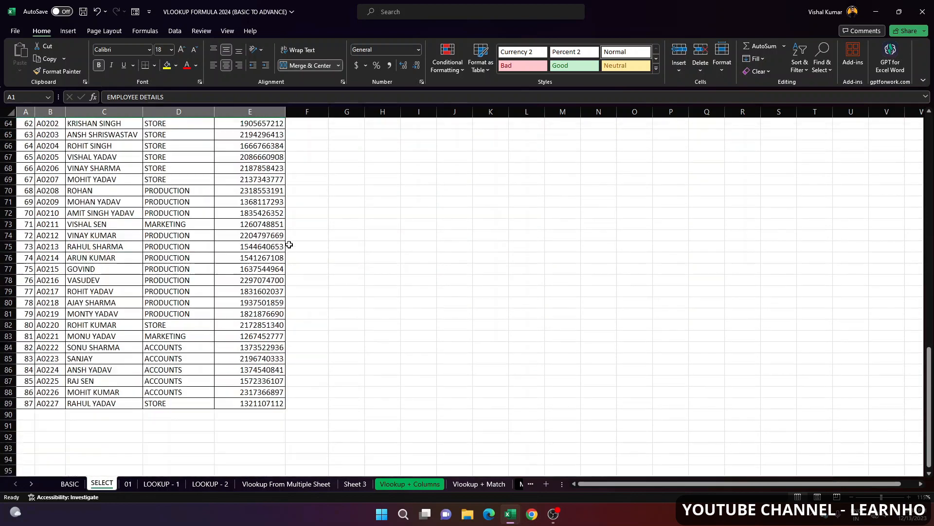
Step: Delete the SN column from the employee table on the SELECT sheet
scroll(289, 243, "up", 20)
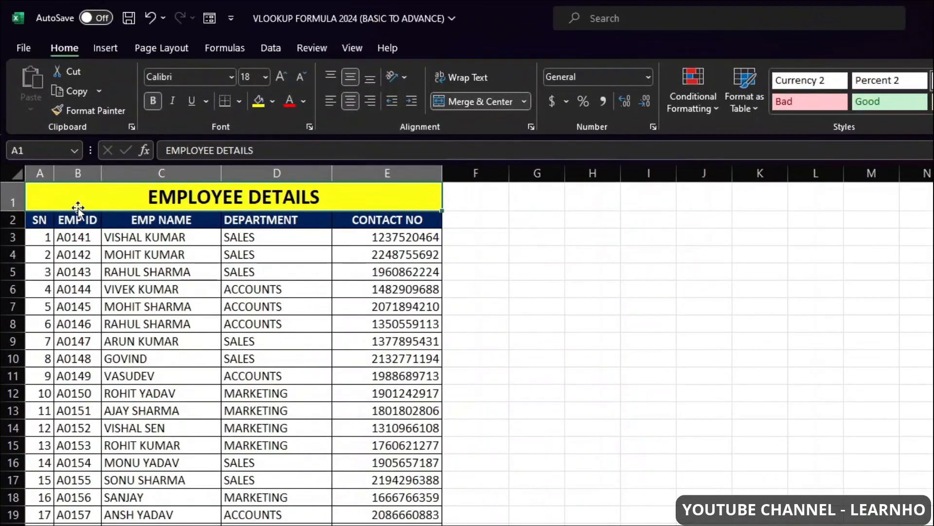
left_click(26, 111)
key("ctrl+minus")
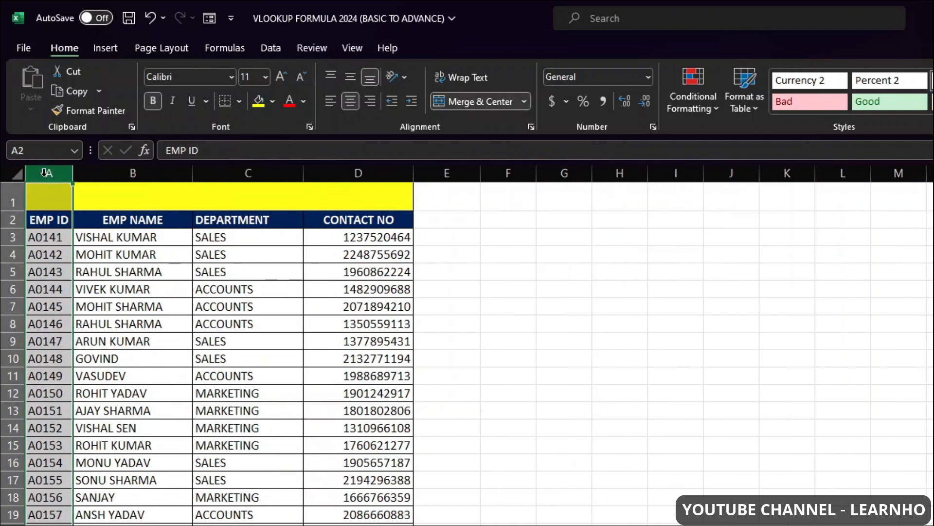
left_click(566, 238)
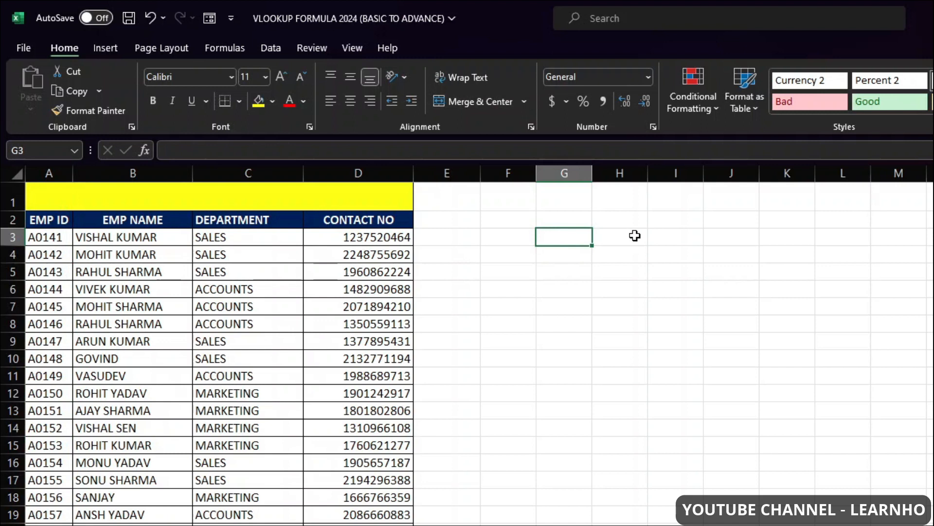
Step: Start a VLOOKUP in H3 with G3 as the lookup value and A2:D89 as the table array
left_click(635, 235)
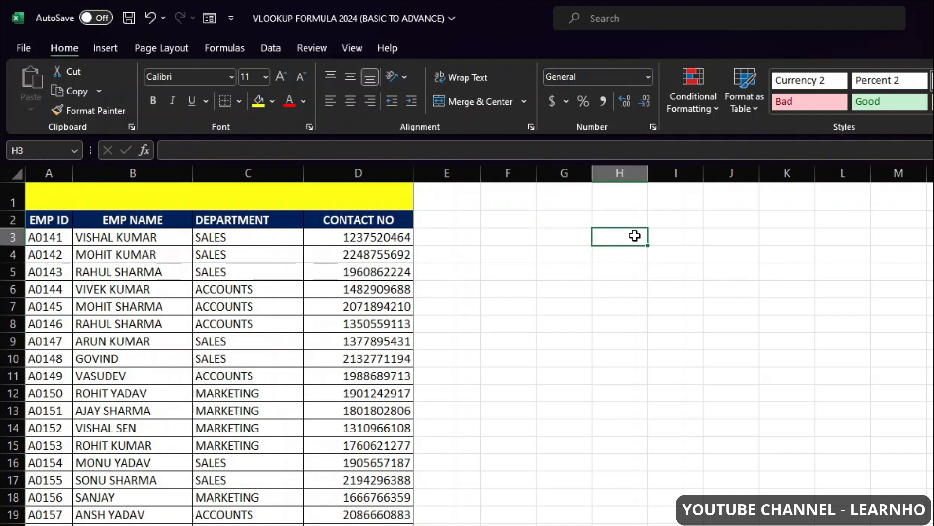
type("=VLOOKUP(")
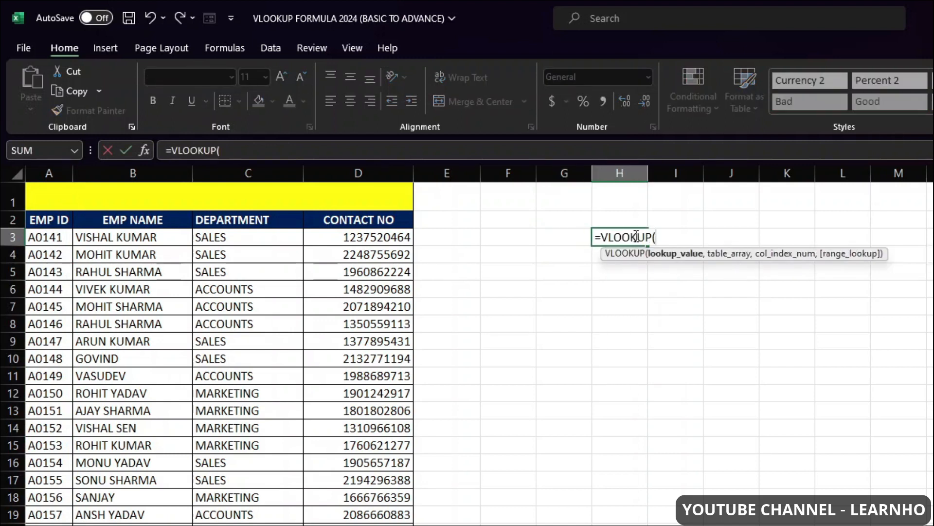
left_click(560, 236)
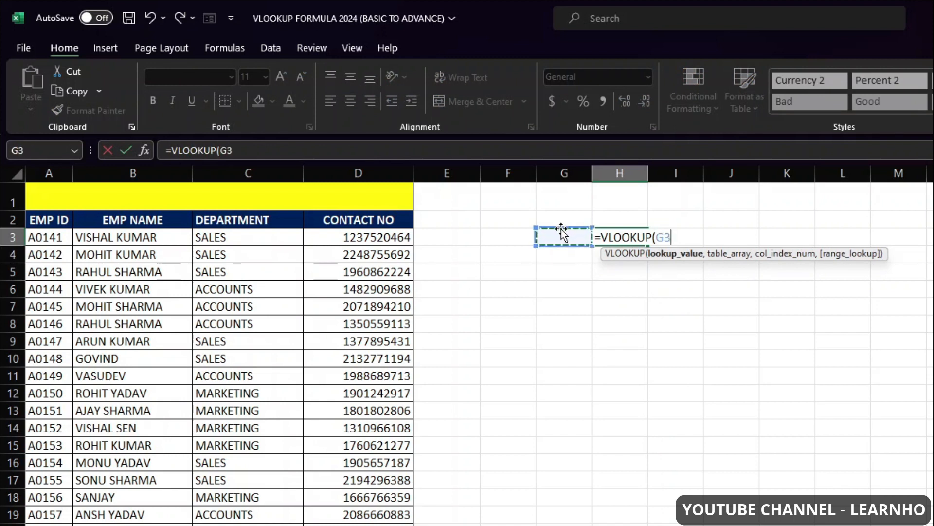
type(",")
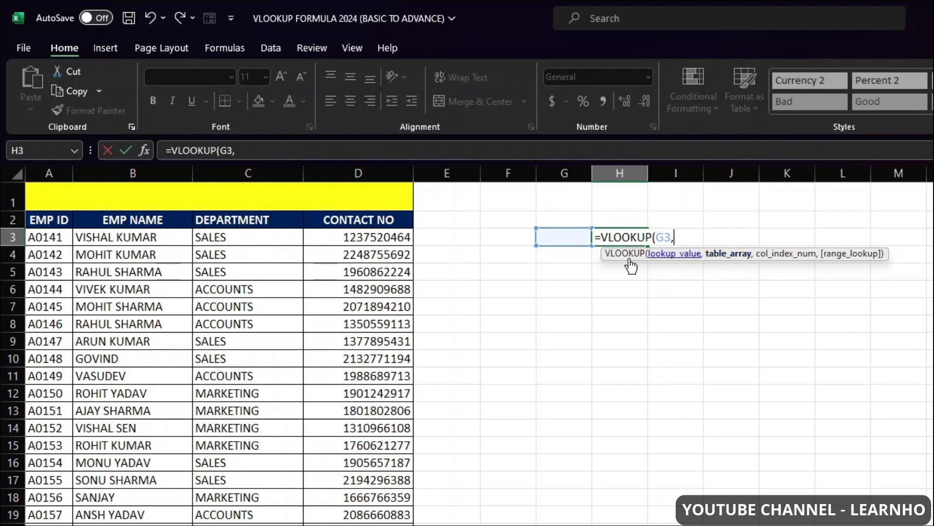
left_click_drag(46, 219, 132, 324)
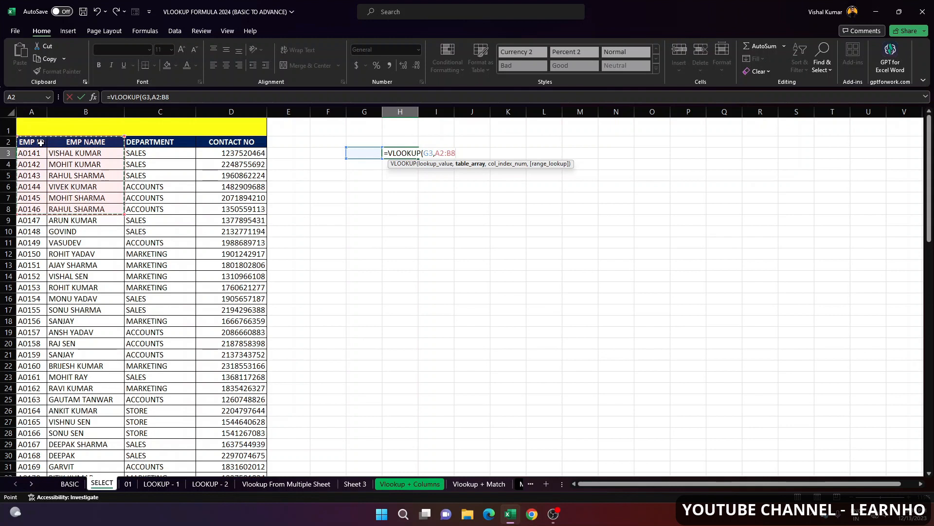
left_click_drag(41, 143, 249, 441)
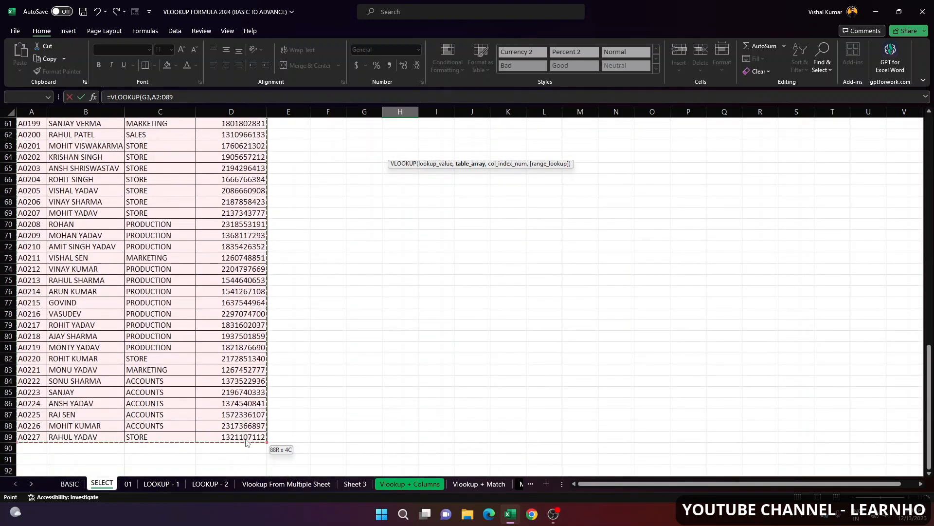
scroll(234, 413, "up", 16)
scroll(229, 401, "up", 4)
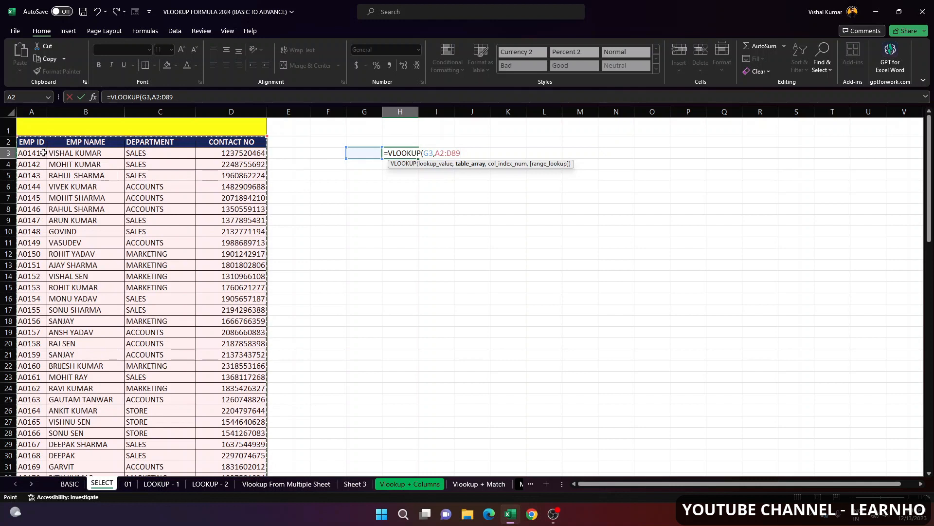
Step: Remove the table array from the H3 formula and reselect it from the EMP ID header across and down to D89
key("BackSpace")
key("BackSpace")
key("BackSpace")
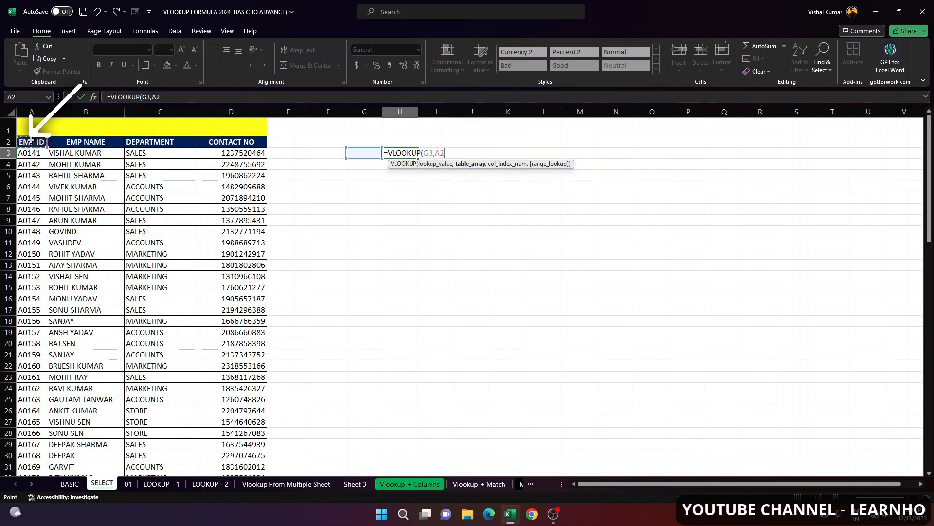
mouse_move(30, 142)
left_mouse_down()
mouse_move(97, 214)
mouse_move(195, 238)
mouse_move(26, 141)
left_mouse_up()
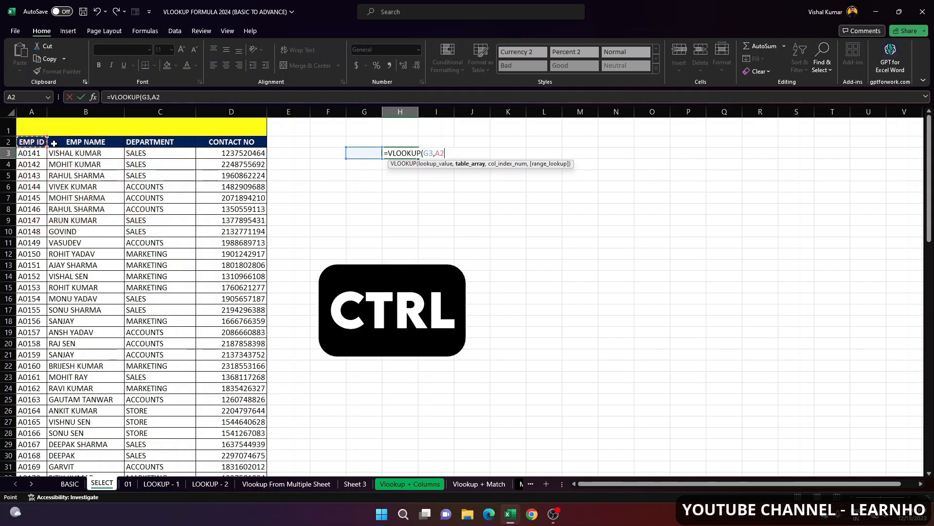
key("ctrl+shift+Right")
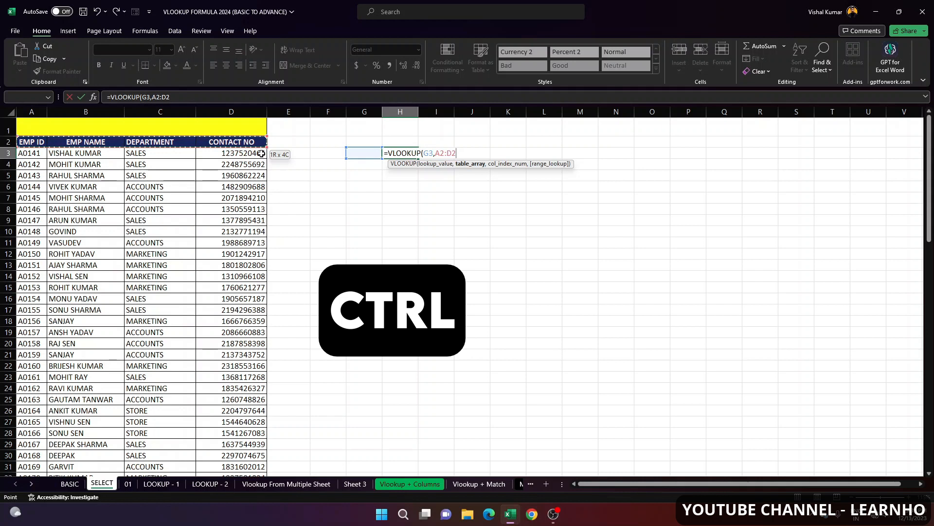
key("ctrl+shift+Down")
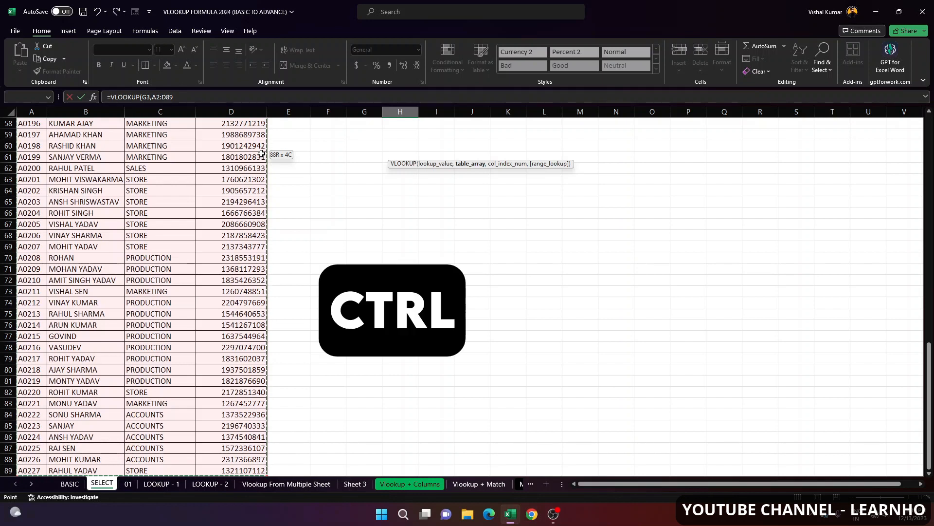
key("ctrl+BackSpace")
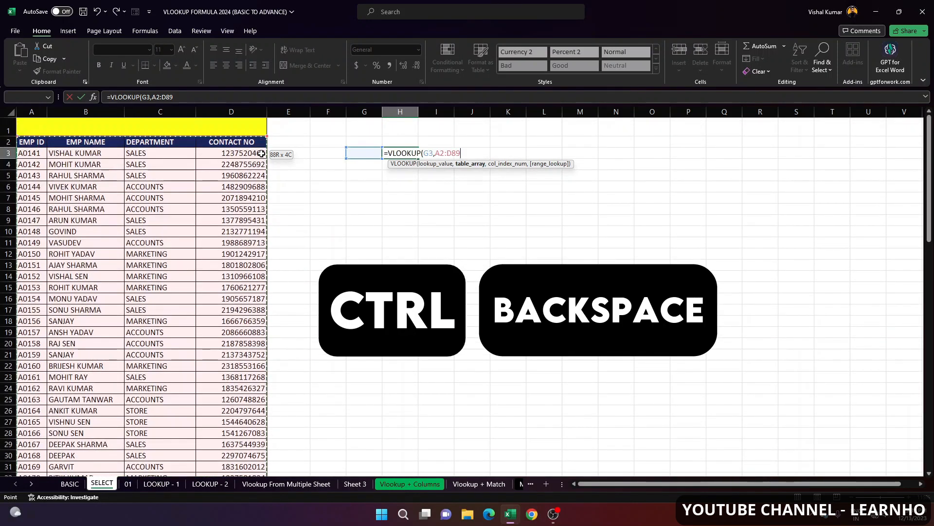
Step: Complete the VLOOKUP in H3 with column index 2 and range lookup 0
type(",")
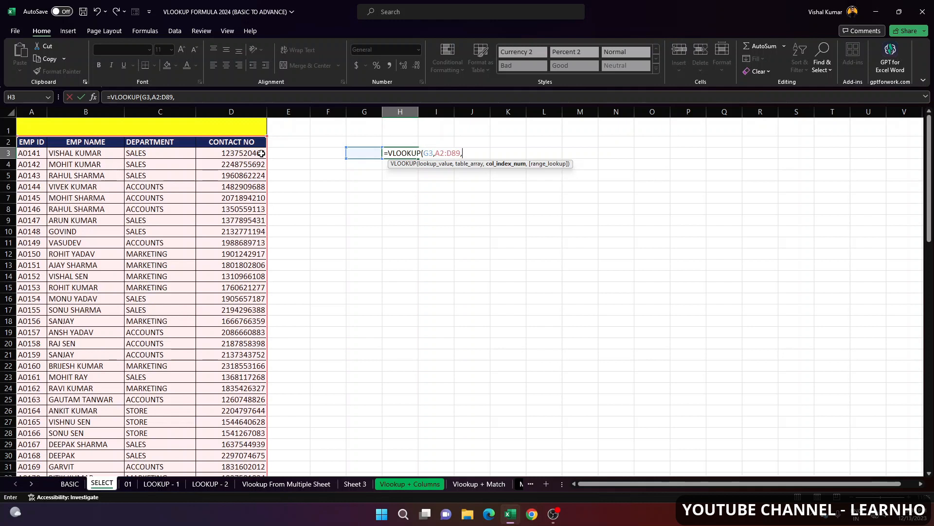
type("2,0")
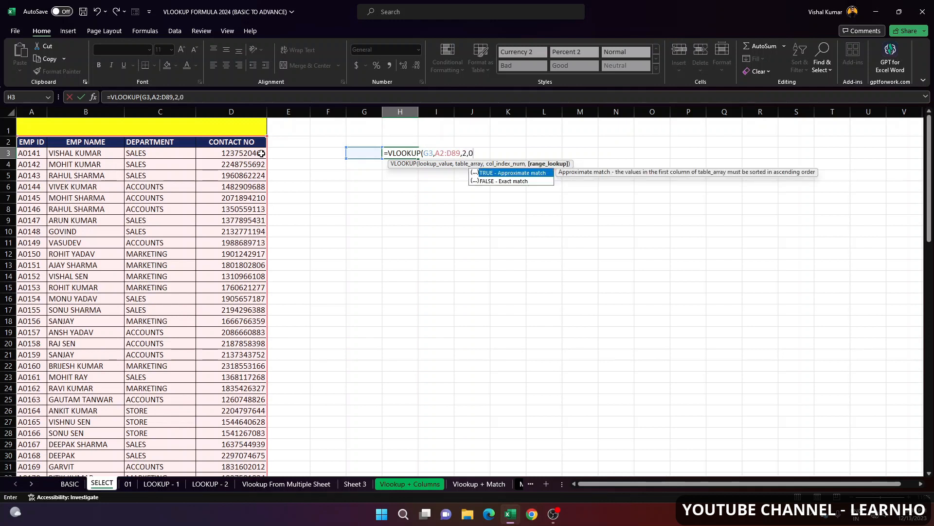
key("Return")
Step: Enter the fifth employee's ID in G3 as the lookup value
key("Up")
key("Left")
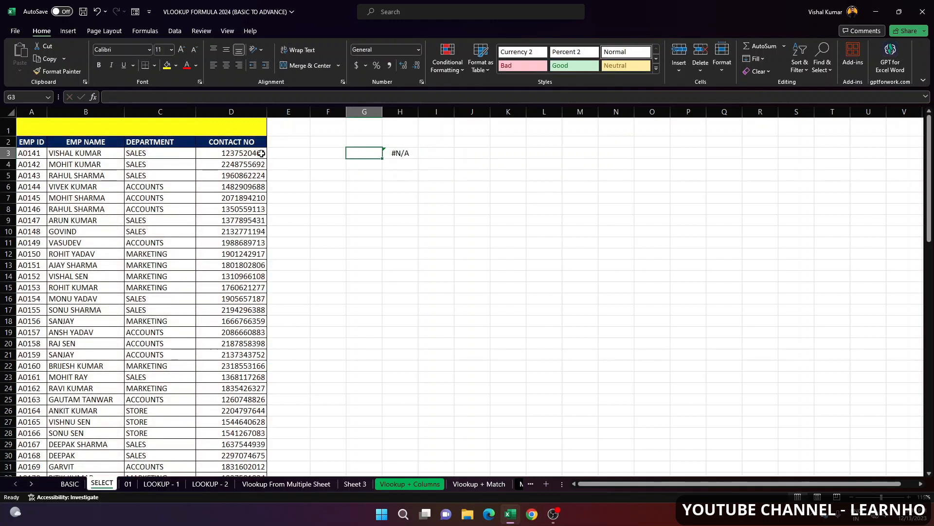
type("A0145")
key("Return")
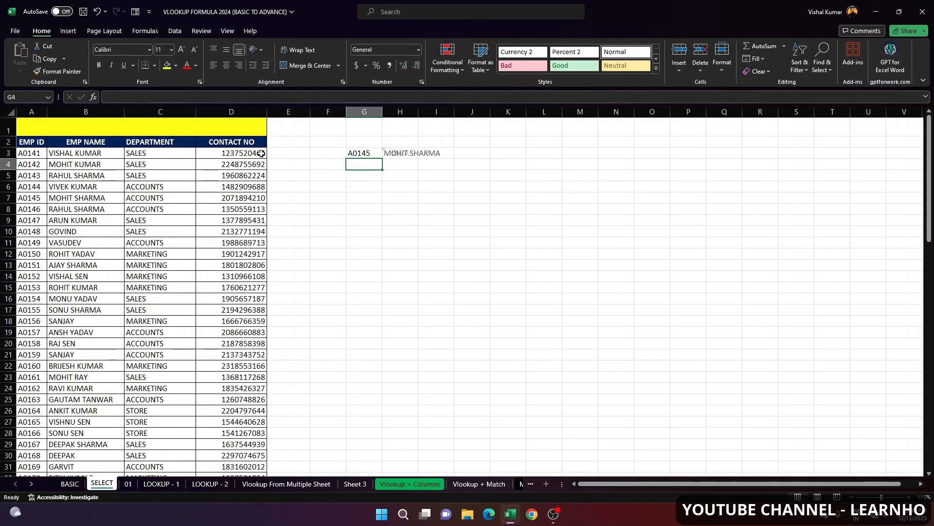
key("Up")
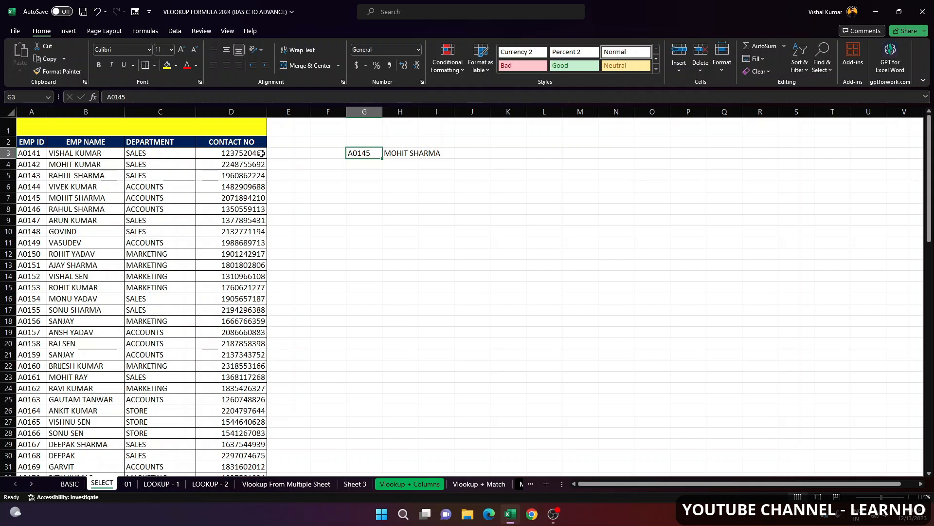
Step: Clear H3 and rebuild its VLOOKUP with lookup value G3, table array A2:D89, column index 2, and range lookup 0
key("Right")
key("Delete")
type("=vl")
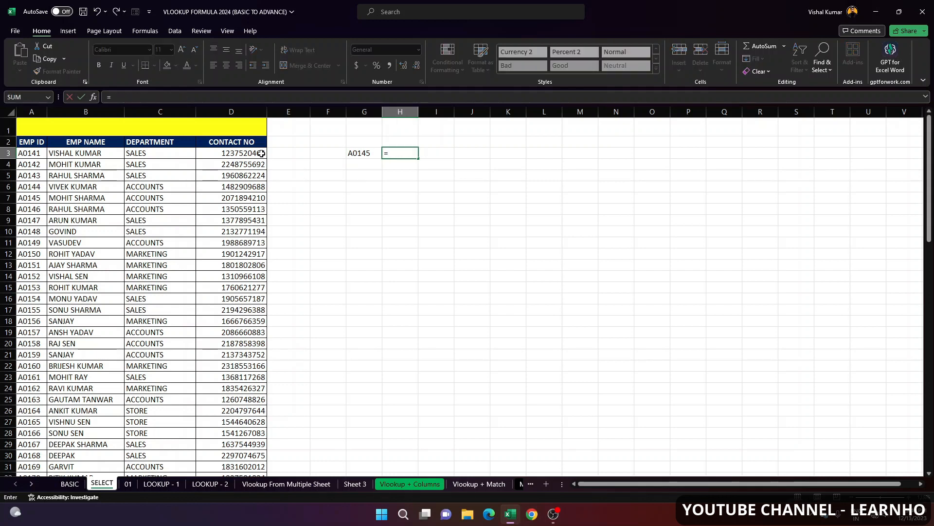
key("Tab")
left_click(361, 155)
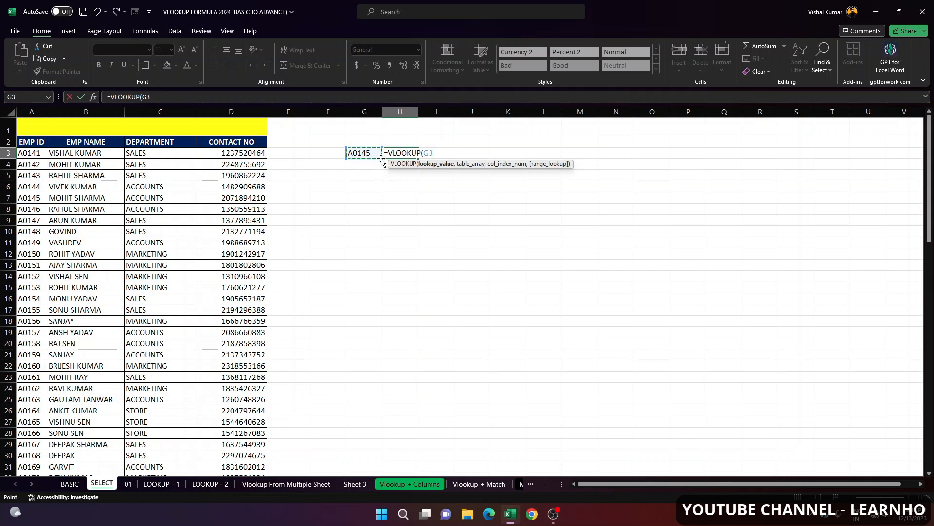
type(",")
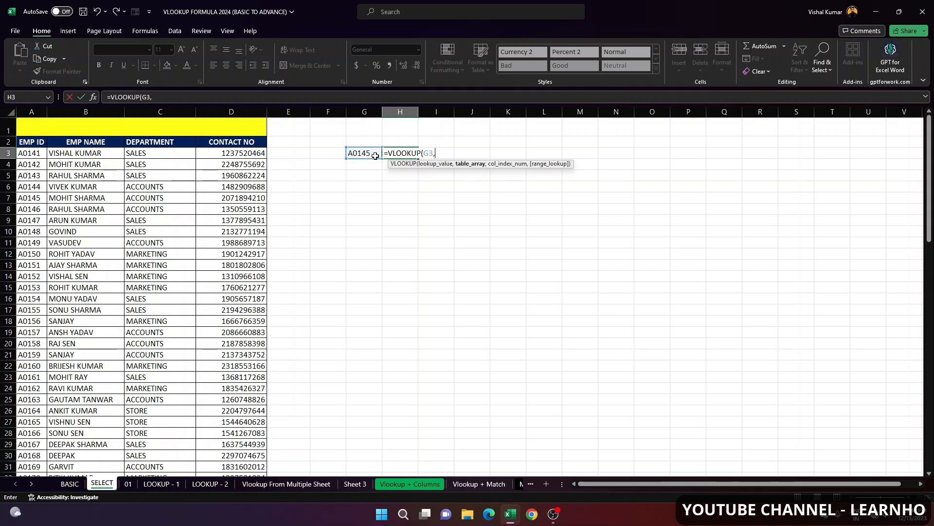
left_click(36, 141)
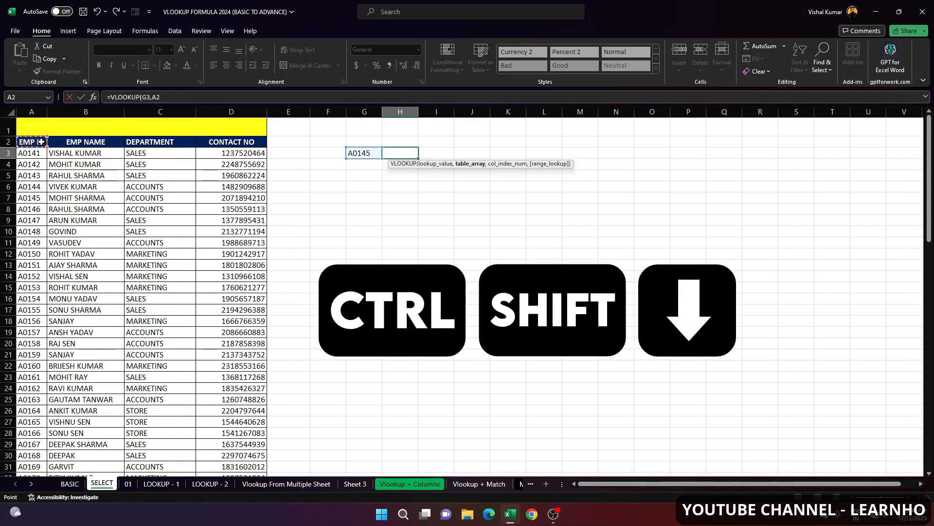
key("ctrl+shift+Down")
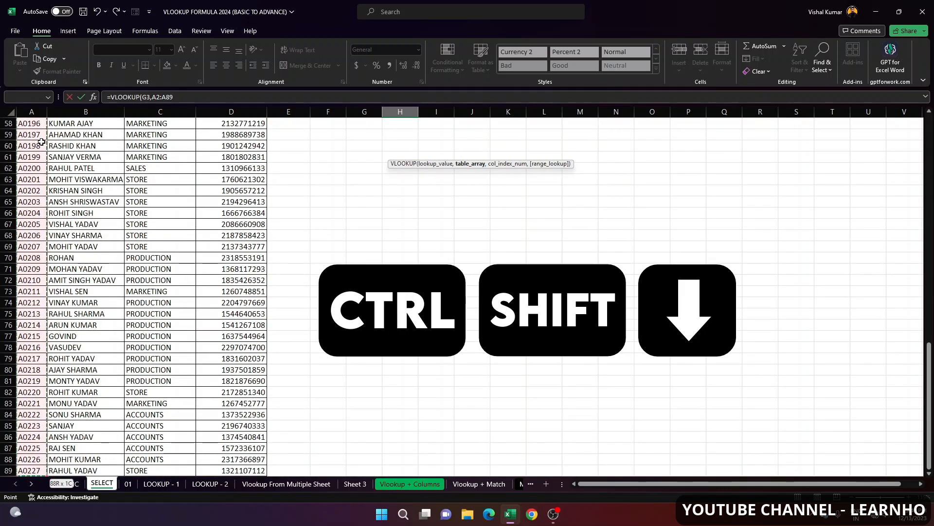
key("ctrl+shift+Right")
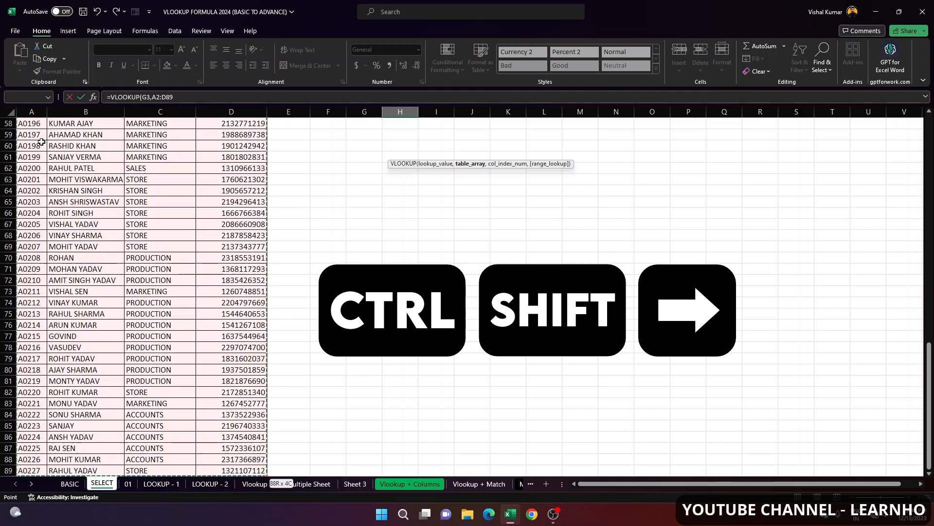
scroll(410, 171, "up", 19)
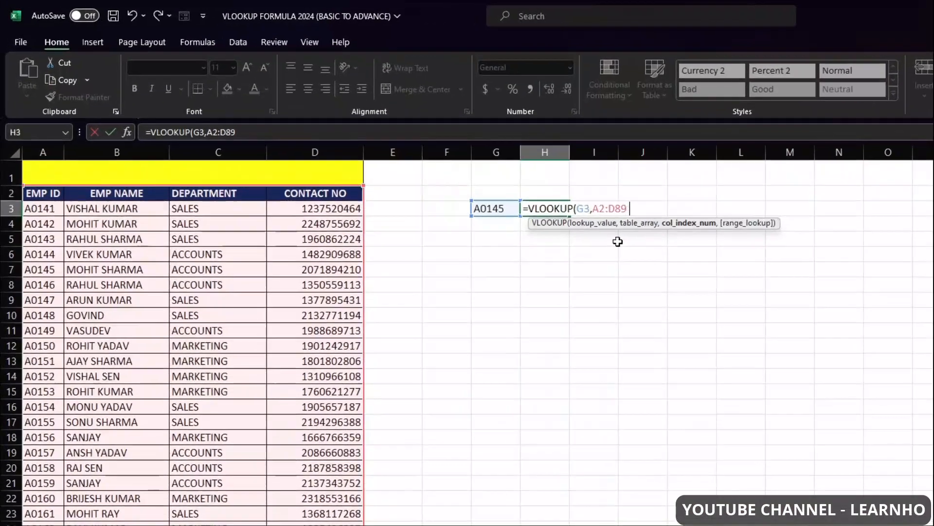
type(",2,0")
Step: Change the lookup value in G3 to the eighth employee's ID
key("shift+Tab")
key("F2")
key("BackSpace")
key("BackSpace")
type("48")
key("Return")
key("Up")
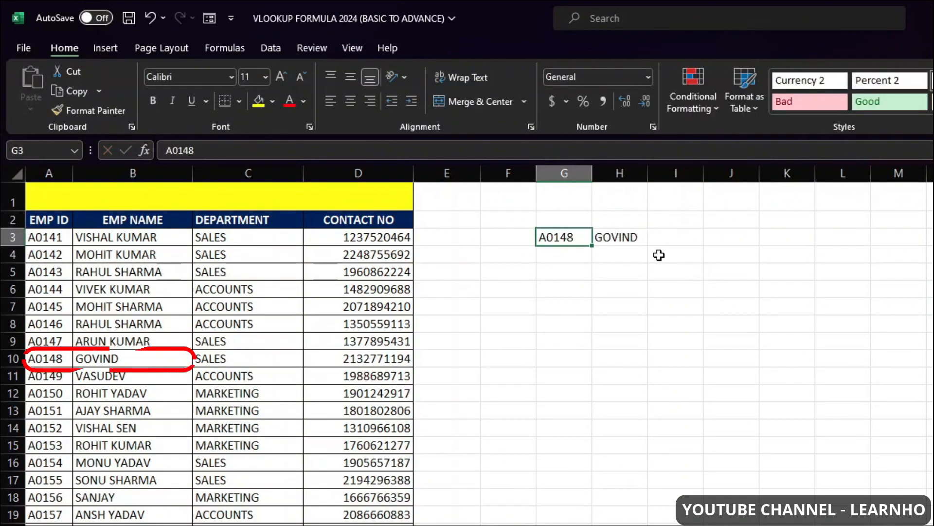
Step: Clear the VLOOKUP formula in H3 and the lookup value in G3
left_click(625, 239)
key("Delete")
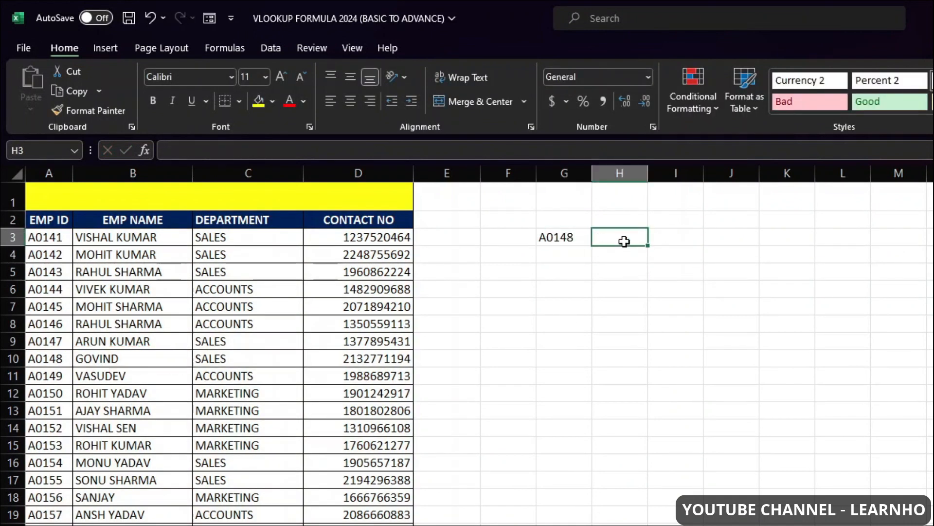
left_click(586, 236)
key("Delete")
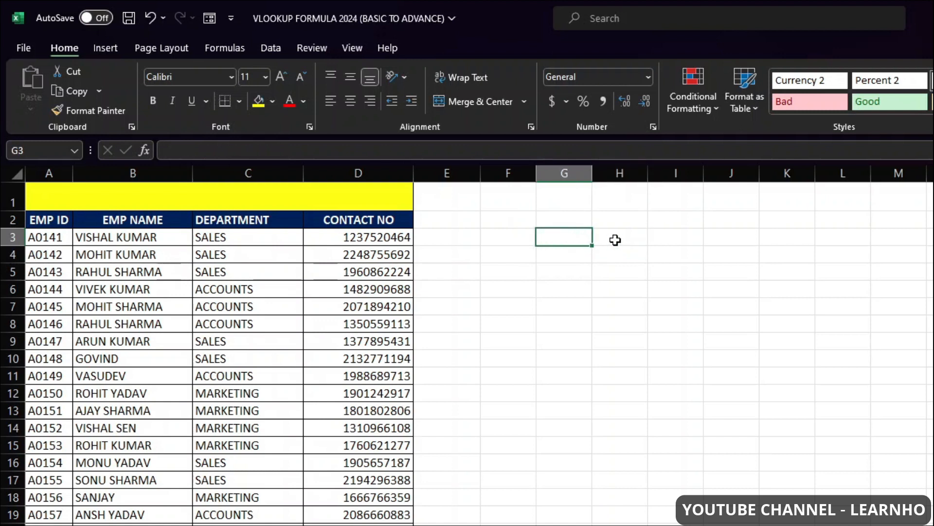
Step: Delete the empty yellow title row above the employee table's headers
left_click(615, 240)
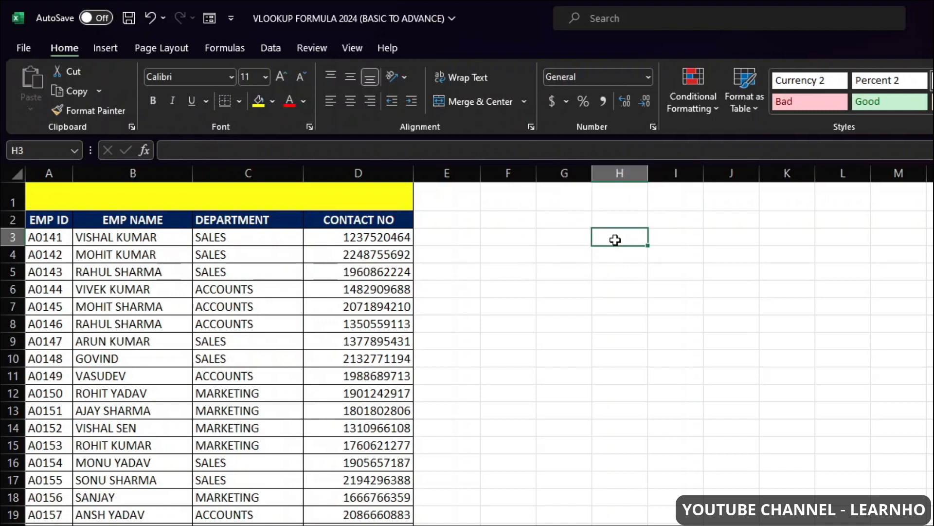
left_click(11, 198)
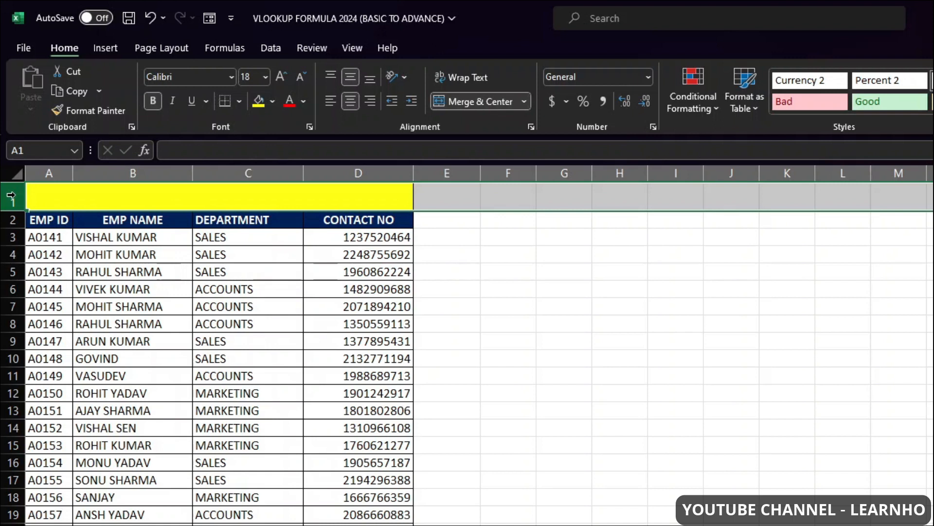
key("ctrl+minus")
Step: Select the whole employee table, headers included, and give it the range name MYDATA
left_click(193, 271)
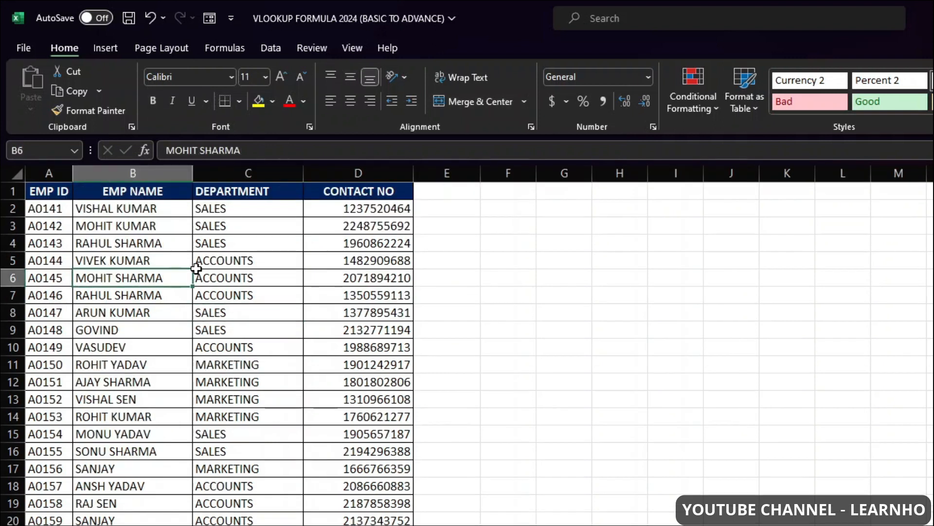
key("ctrl+a")
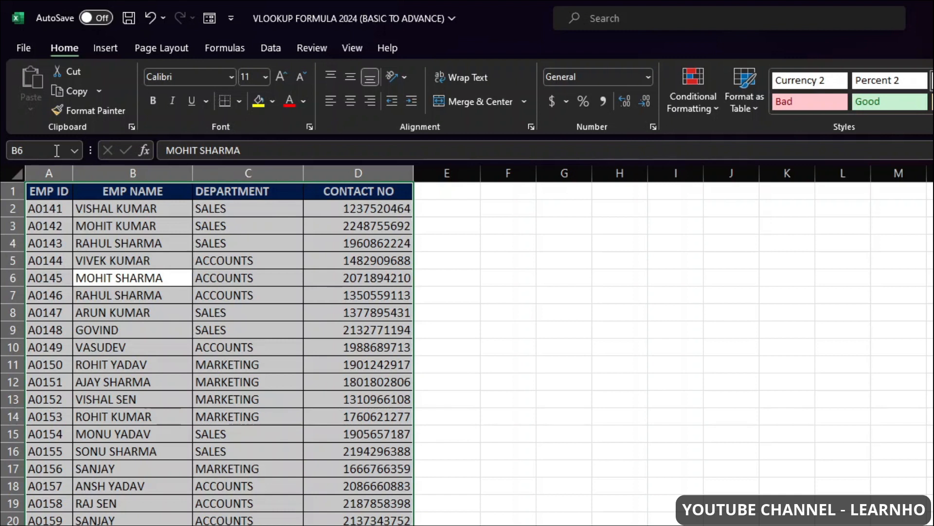
left_click(20, 152)
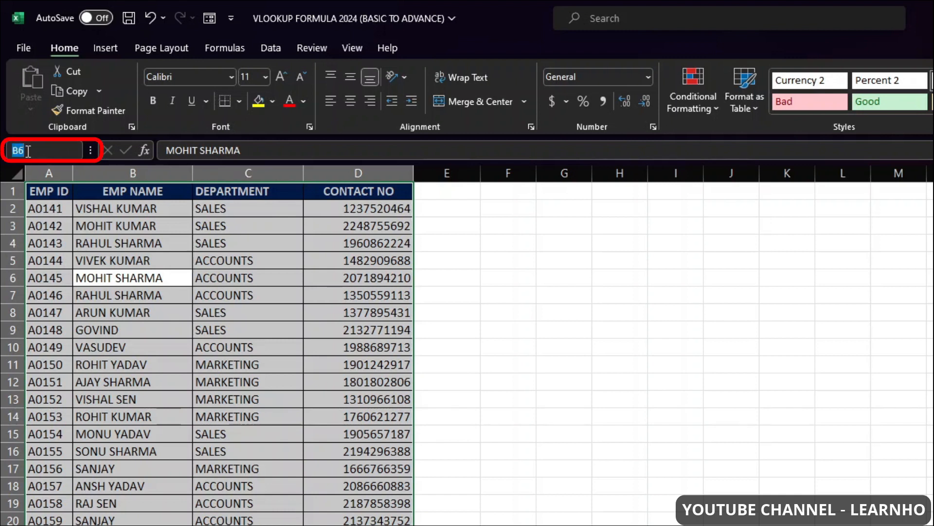
key("BackSpace")
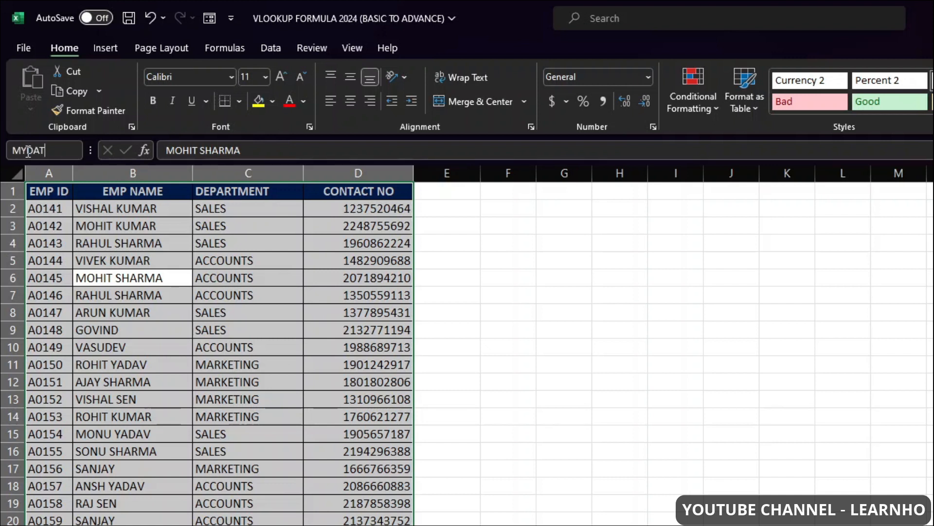
key("Return")
scroll(120, 375, "down", 9)
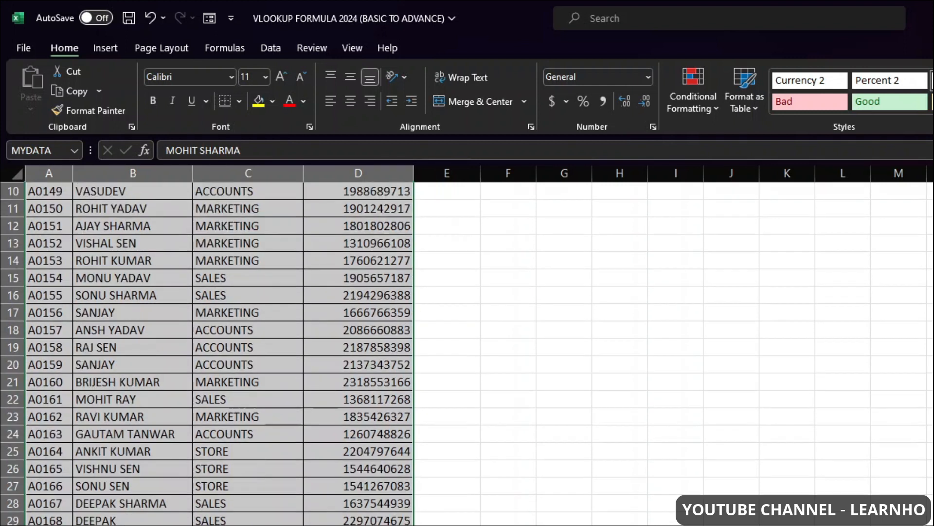
scroll(583, 234, "up", 9)
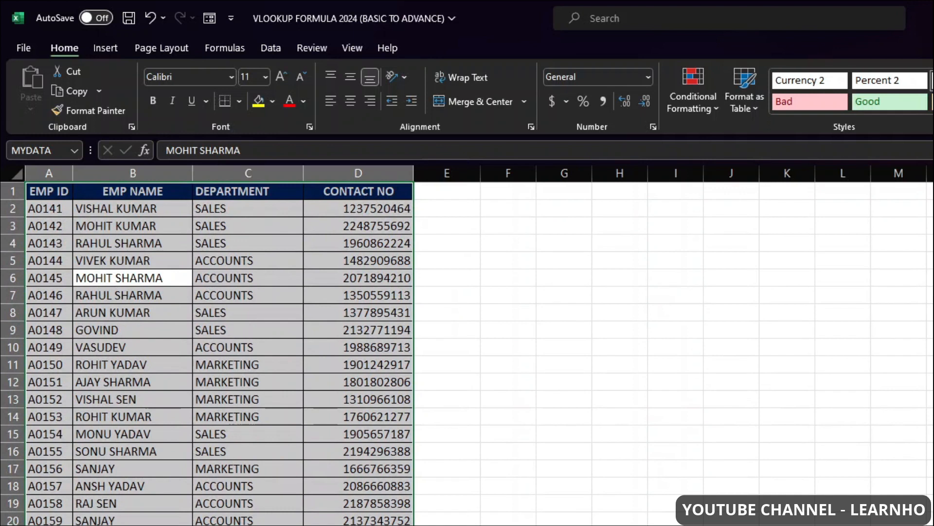
Step: Build a VLOOKUP in G3 with lookup value F3, table array MYDATA, column index 3, and range lookup 0
left_click(582, 233)
type("=VLOOKUP(")
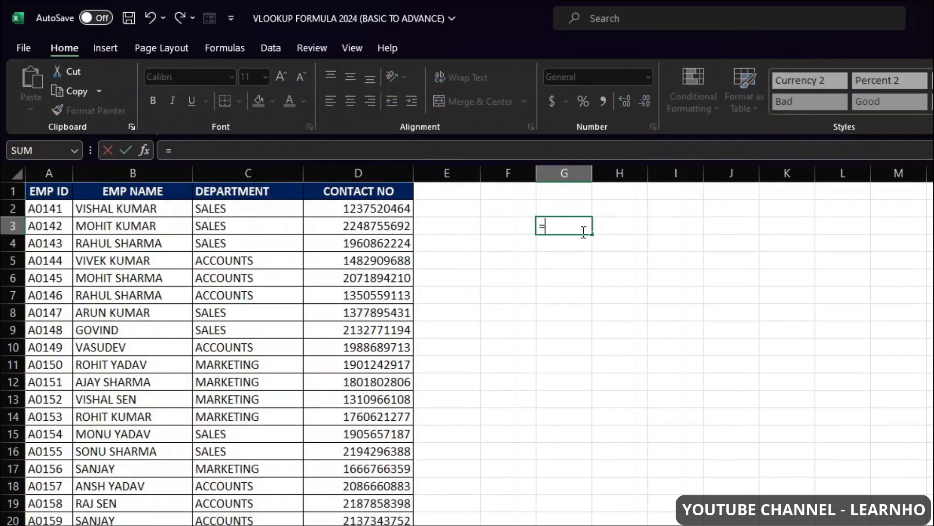
left_click(516, 225)
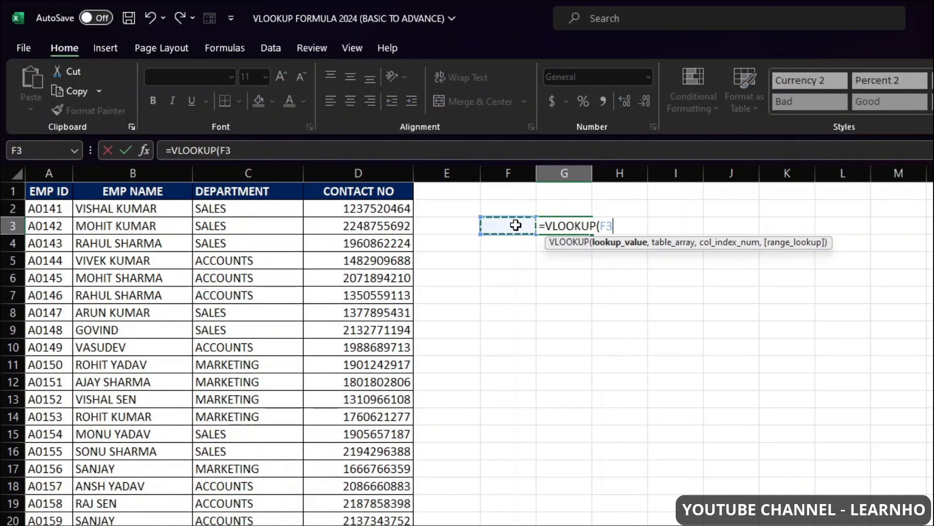
type(",")
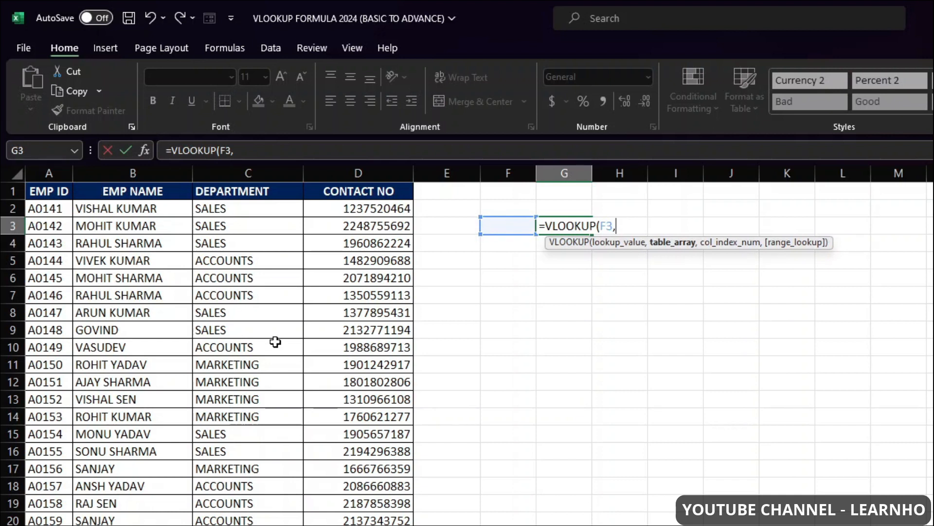
type("MYDA")
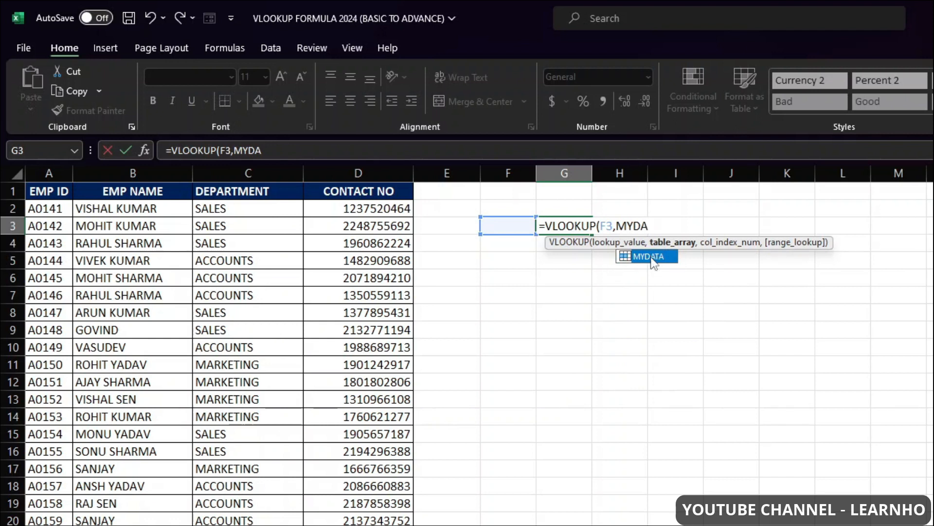
double_click(652, 256)
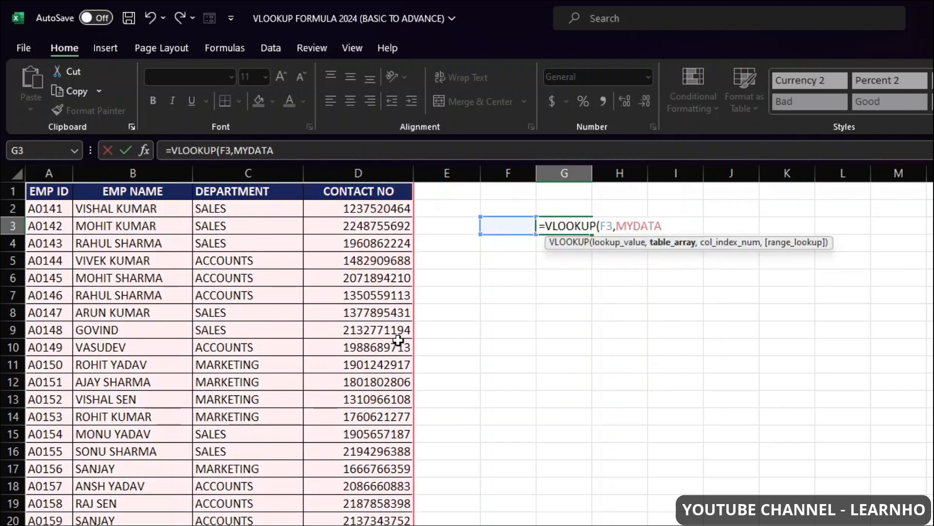
type(",3,0")
key("ctrl+Return")
Step: Enter the fifth employee's ID as the lookup value in F3
key("Left")
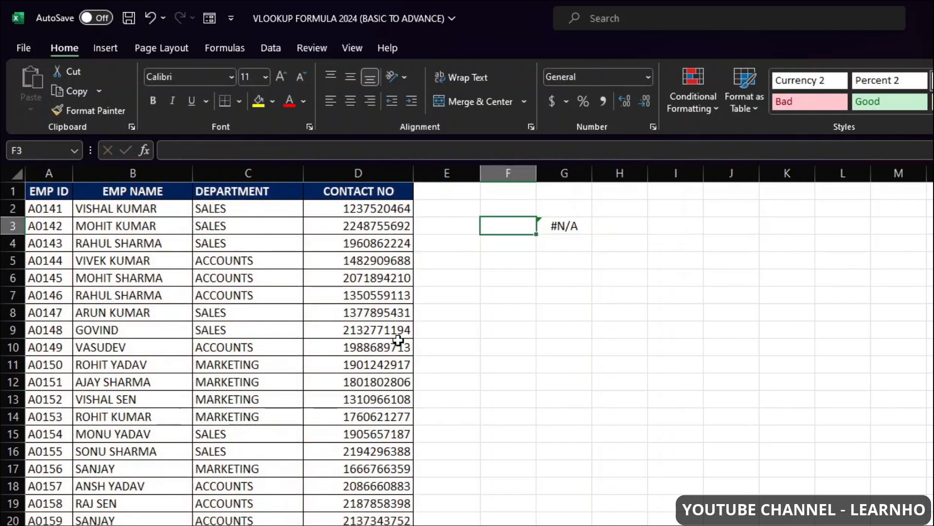
type("A01456")
key("BackSpace")
key("Return")
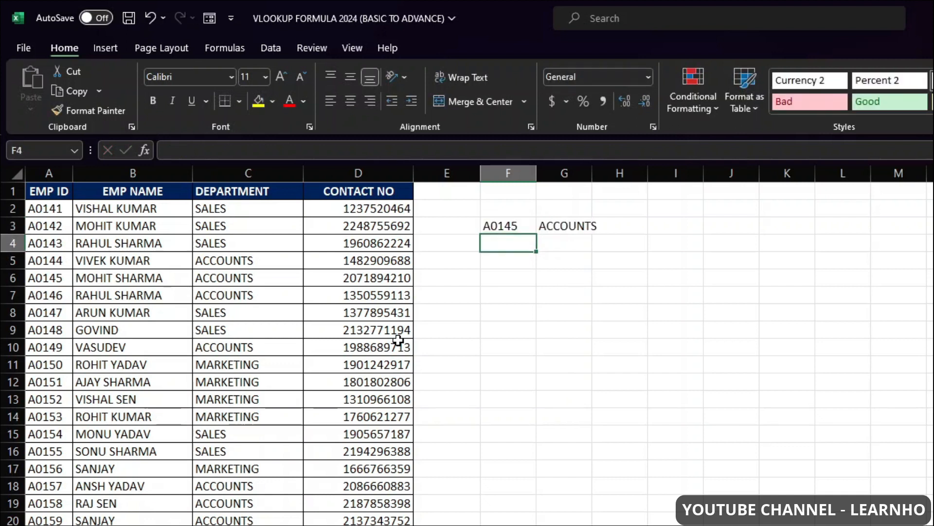
Step: Examine the MYDATA table array argument inside G3's VLOOKUP formula
left_click(557, 226)
double_click(556, 225)
left_click_drag(663, 225, 616, 226)
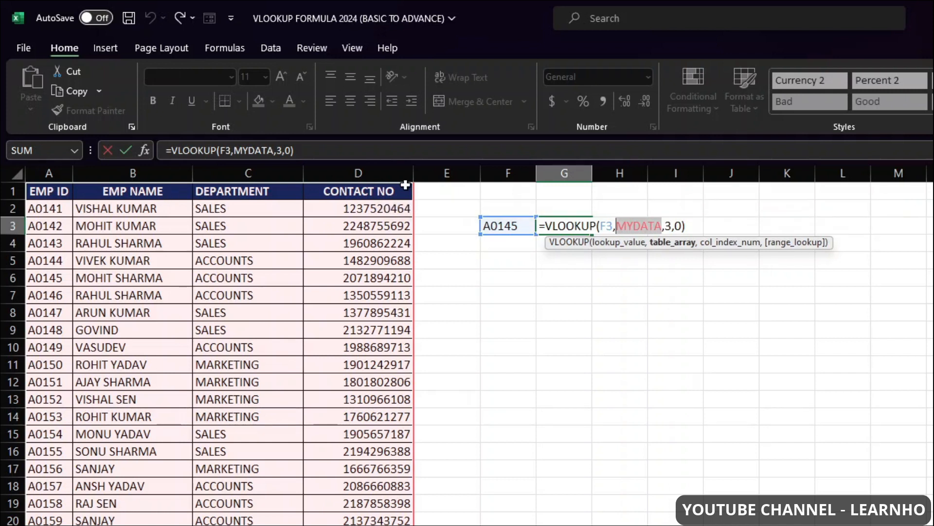
left_click_drag(667, 223, 616, 225)
left_click(613, 226)
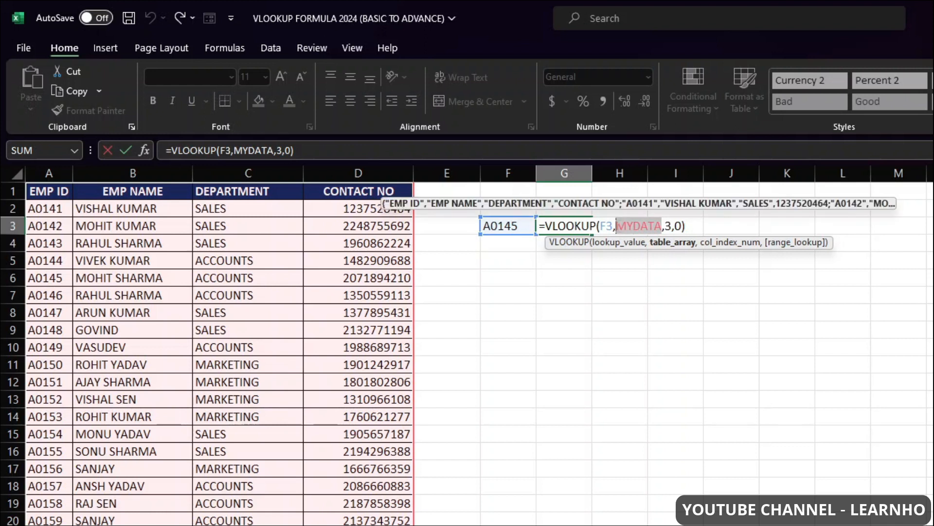
key("Return")
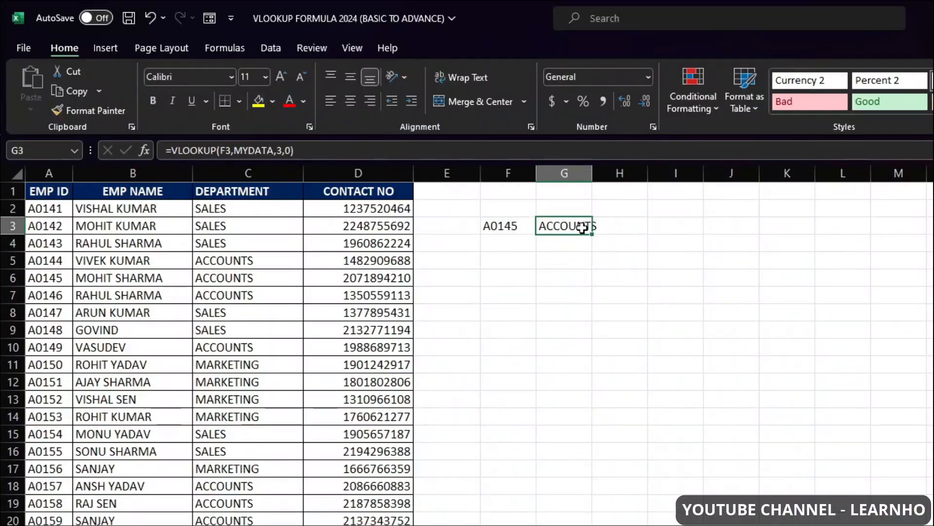
Step: Review the TRUE (approximate match) and FALSE (exact match) range lookup options in G3's VLOOKUP, keeping the argument at 0
double_click(581, 226)
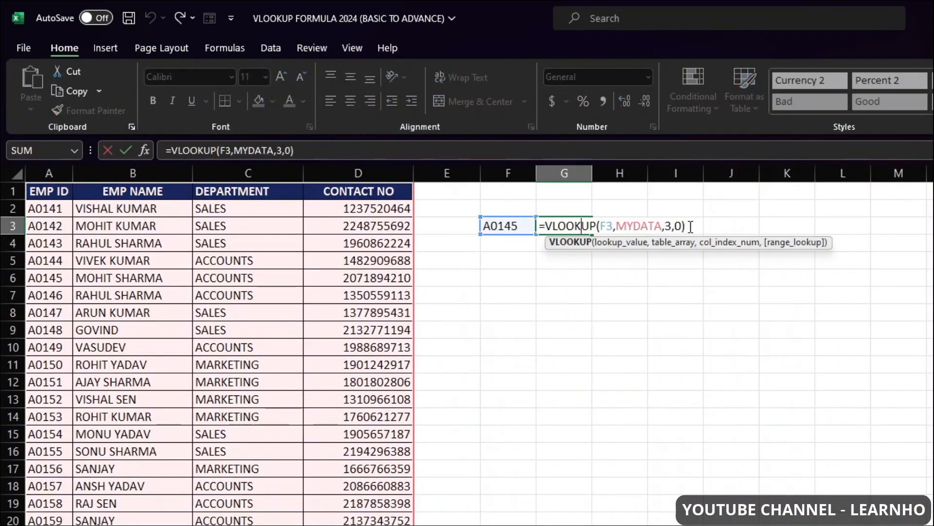
left_click(677, 227)
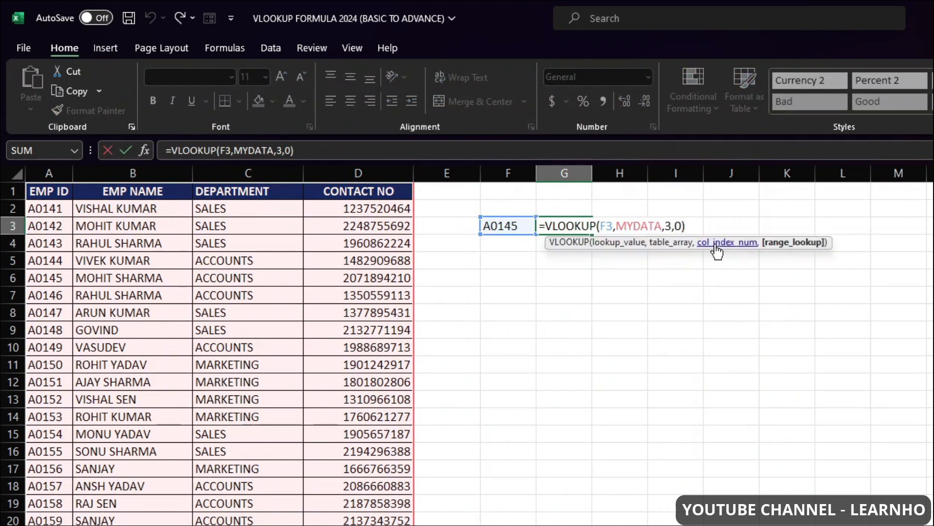
key("BackSpace")
type("1")
key("BackSpace")
type("0")
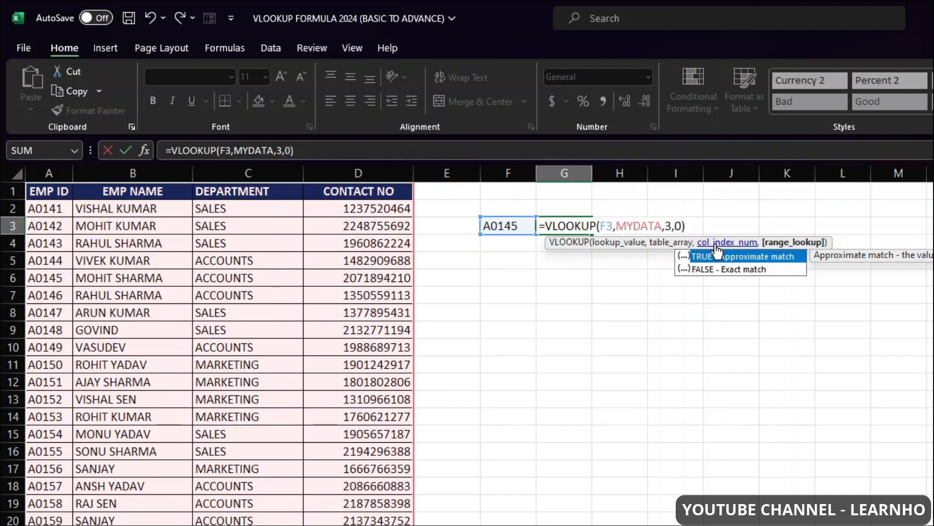
key("Down")
key("Up")
key("Down")
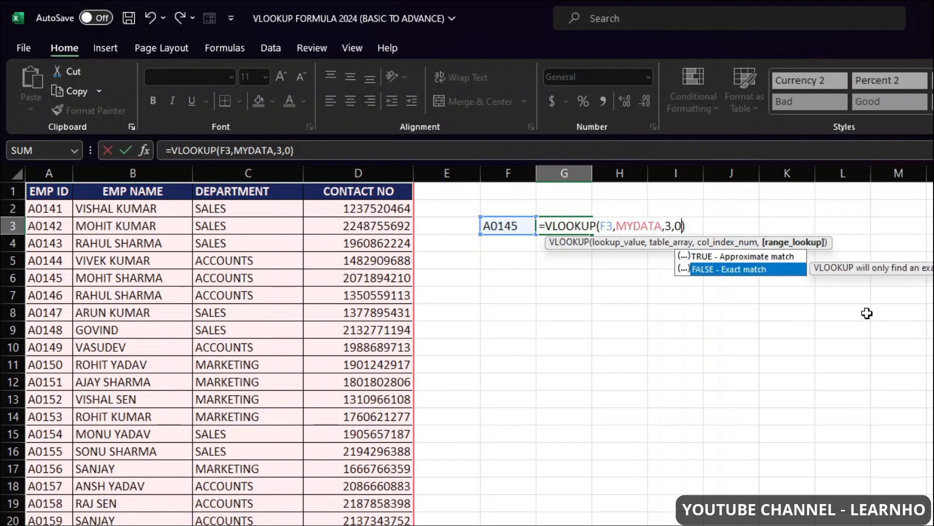
key("Up")
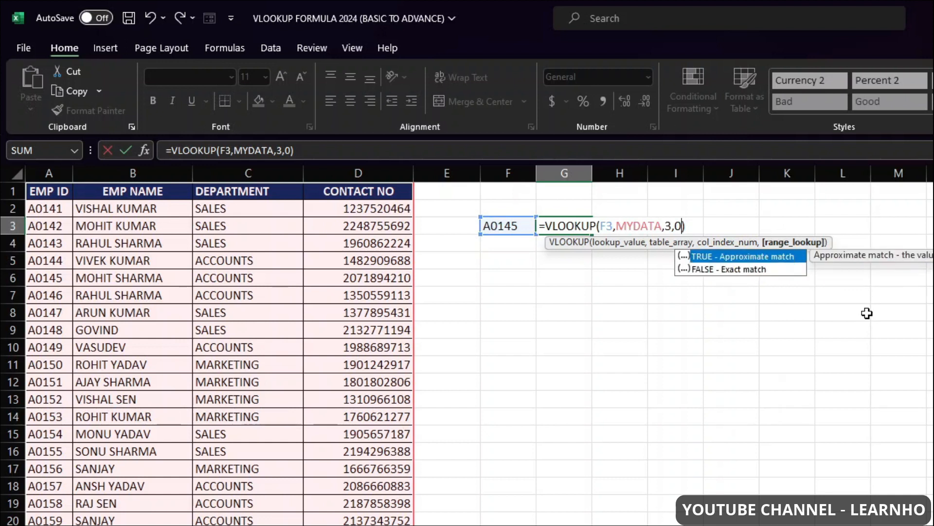
key("Down")
key("Up")
key("BackSpace")
key("Down")
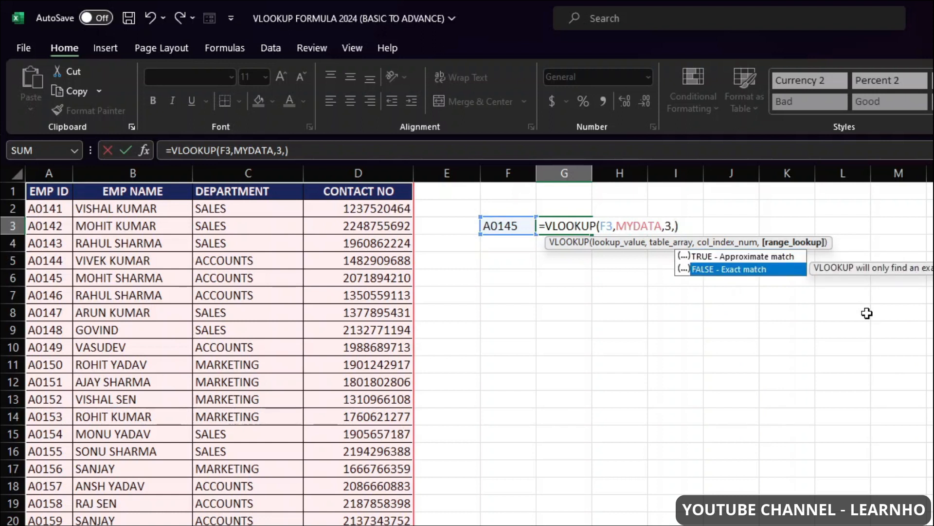
type("0")
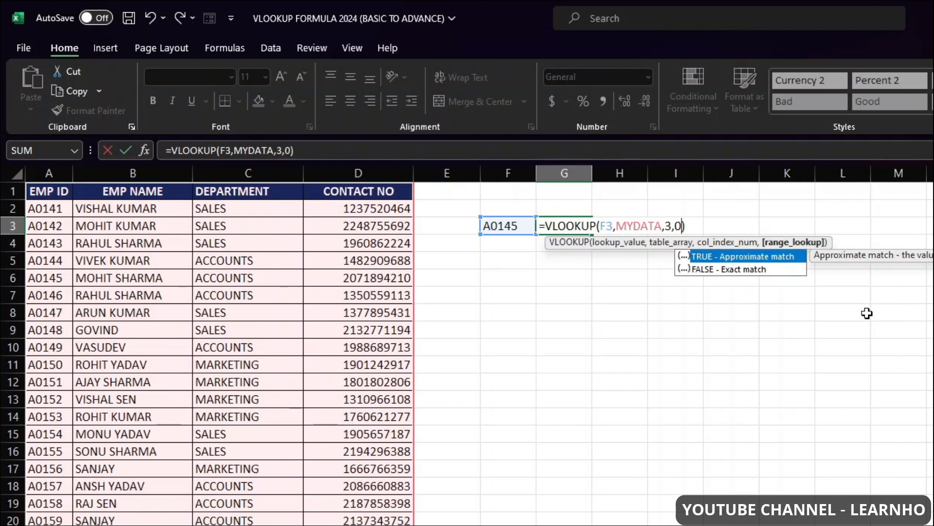
key("Return")
Step: Replace the lookup value in F3 with a made-up employee ID absent from the table and check G3's VLOOKUP
left_click(502, 223)
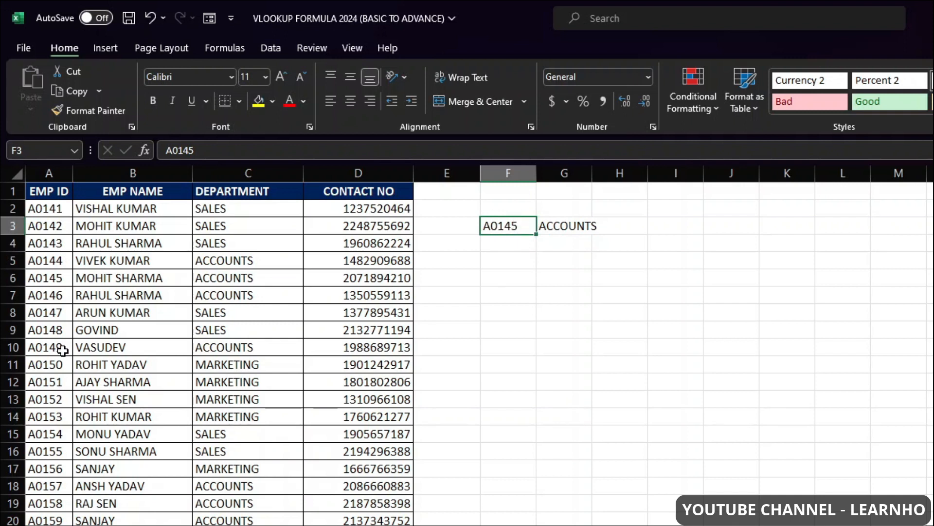
left_click(545, 227)
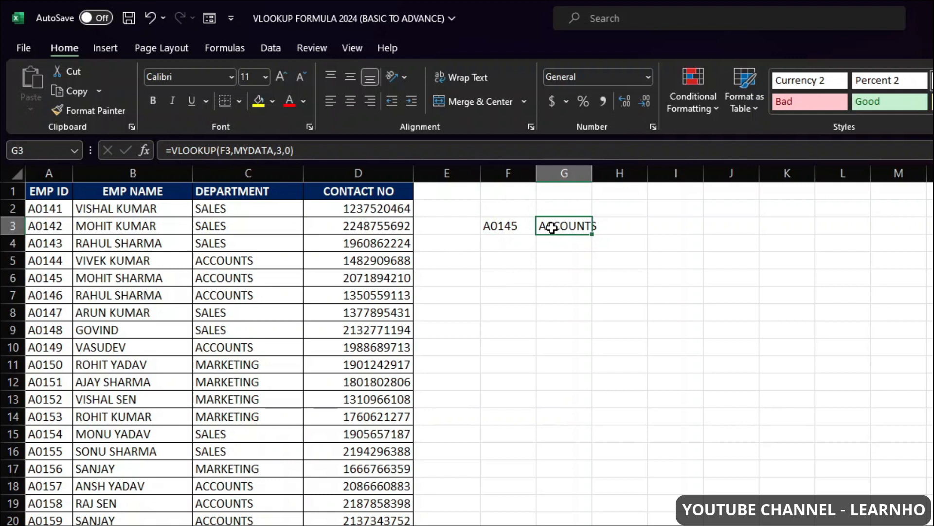
left_click(495, 228)
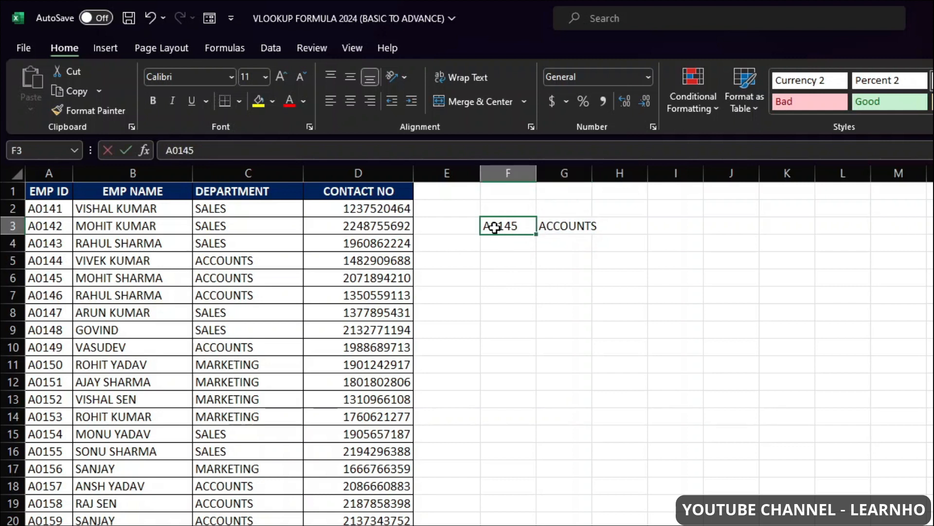
type("A5456")
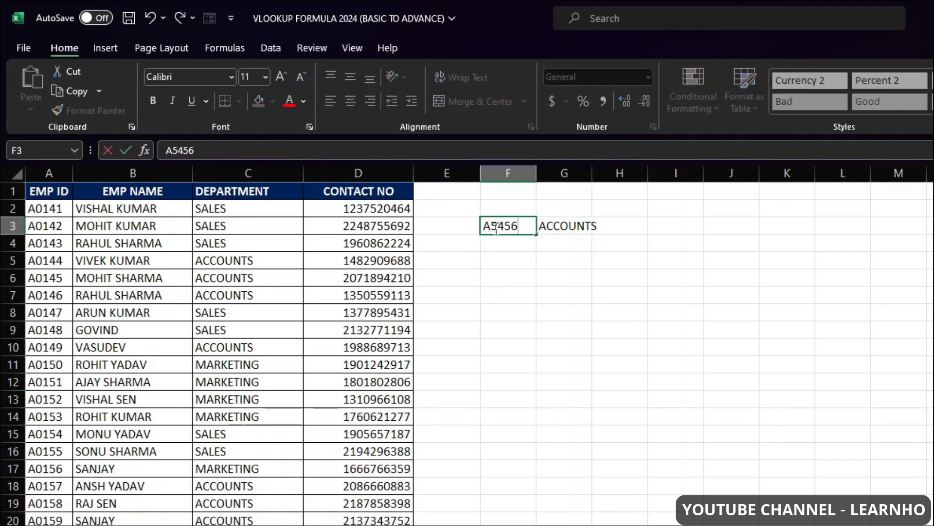
key("Return")
left_click(571, 227)
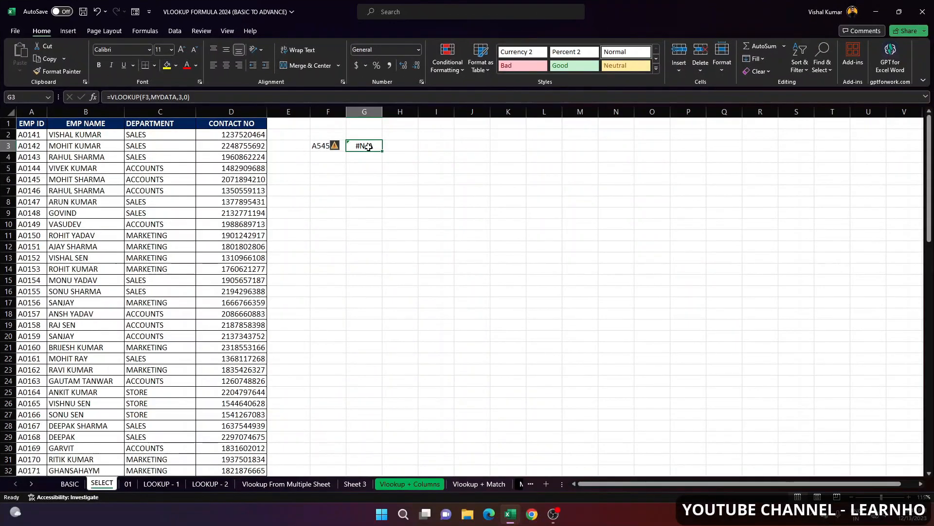
double_click(368, 146)
key("Return")
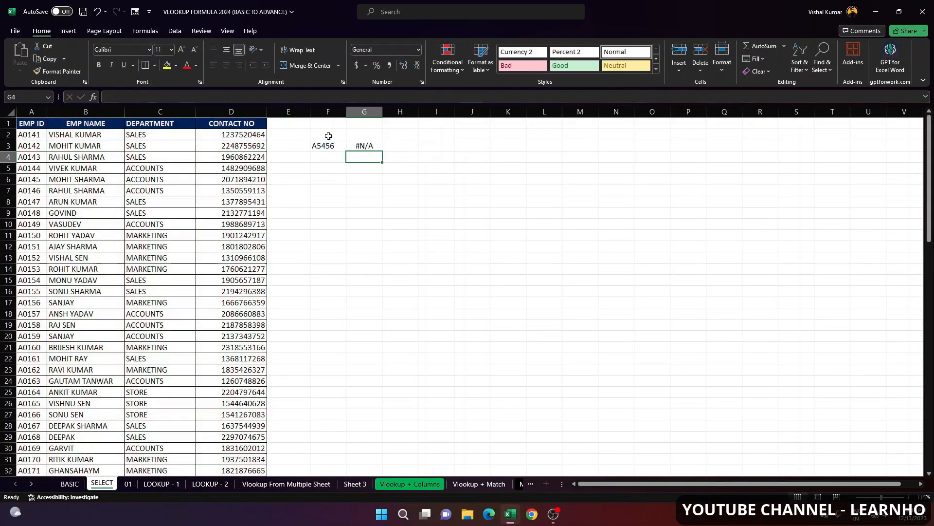
Step: Compare the income and bonus tables on sheets 01 and LOOKUP - 1, returning to the first income slab on 01
left_click(128, 483)
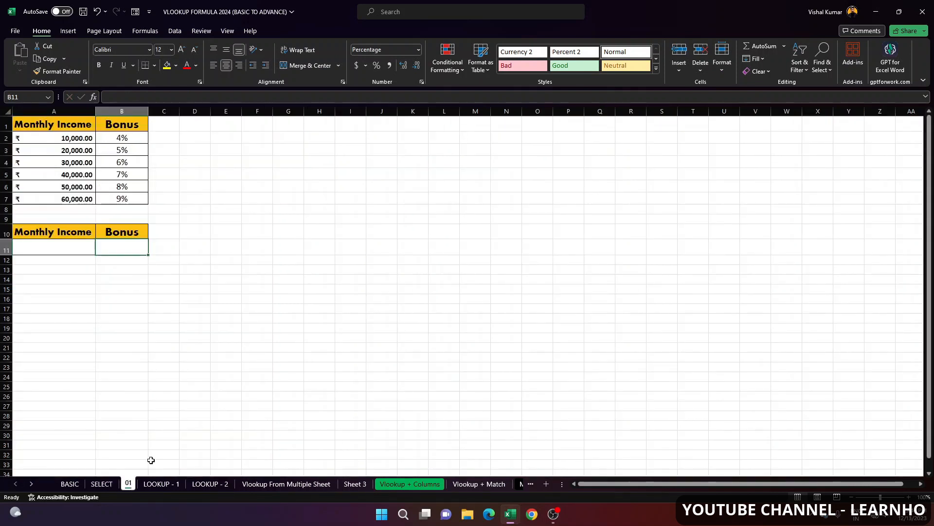
left_click(175, 487)
scroll(192, 379, "down", 3)
scroll(192, 379, "up", 3)
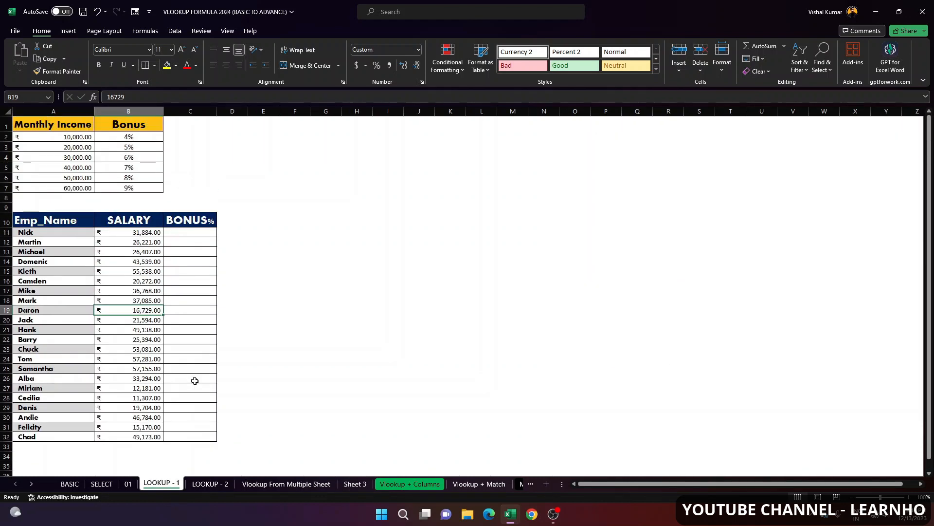
left_click(128, 485)
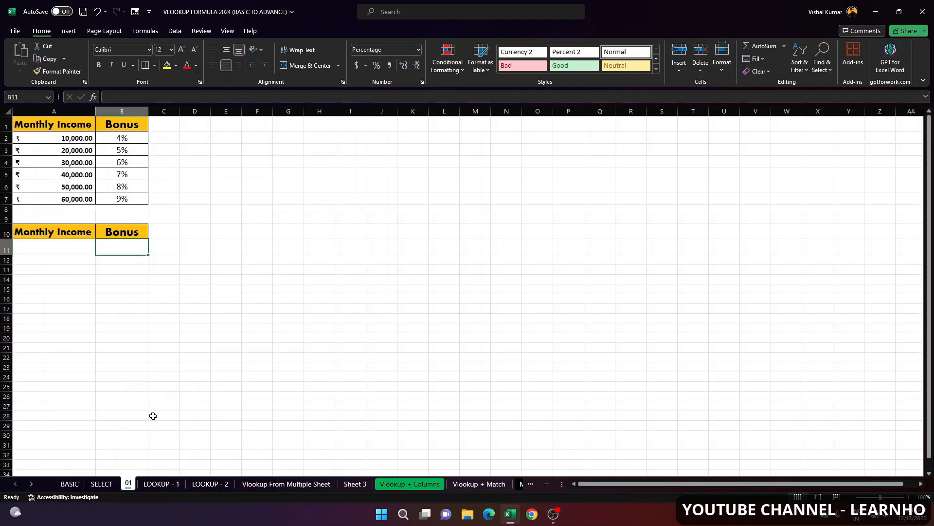
left_click(161, 484)
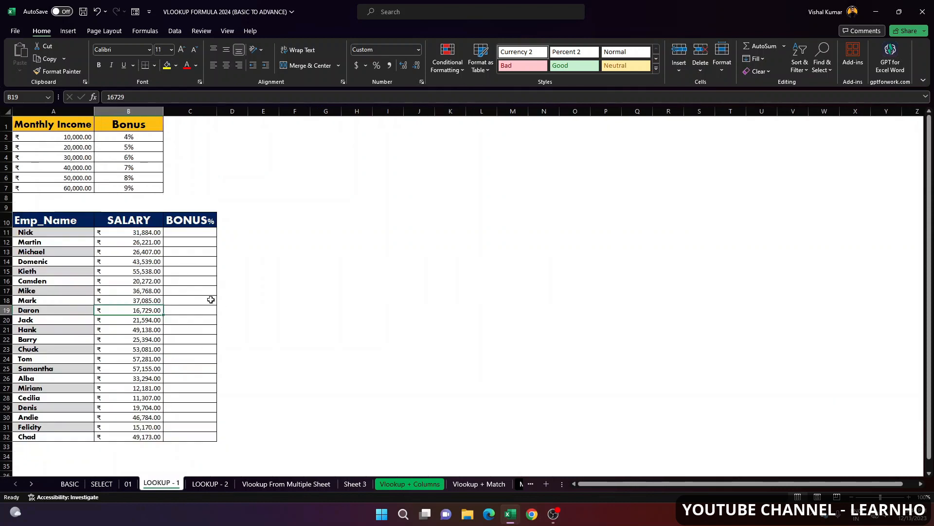
left_click(129, 485)
left_click(198, 247)
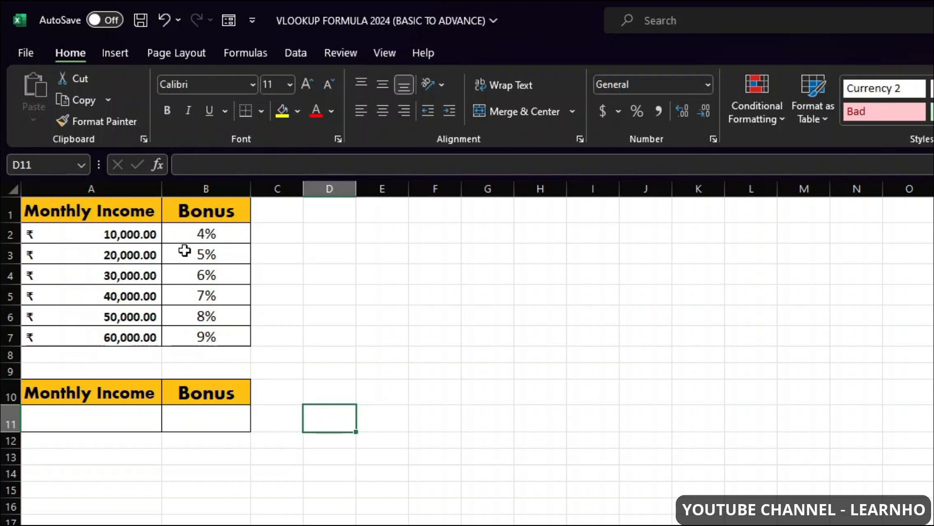
left_click(142, 232)
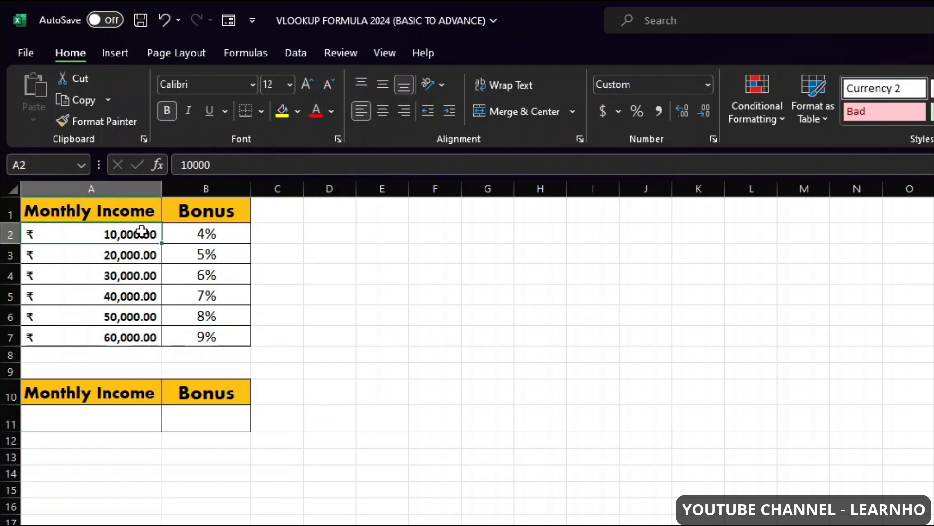
Step: Examine the income slabs from 10,000 up to 40,000 in column A and the bonus percentage each one earns
left_click(140, 271)
left_click(139, 251)
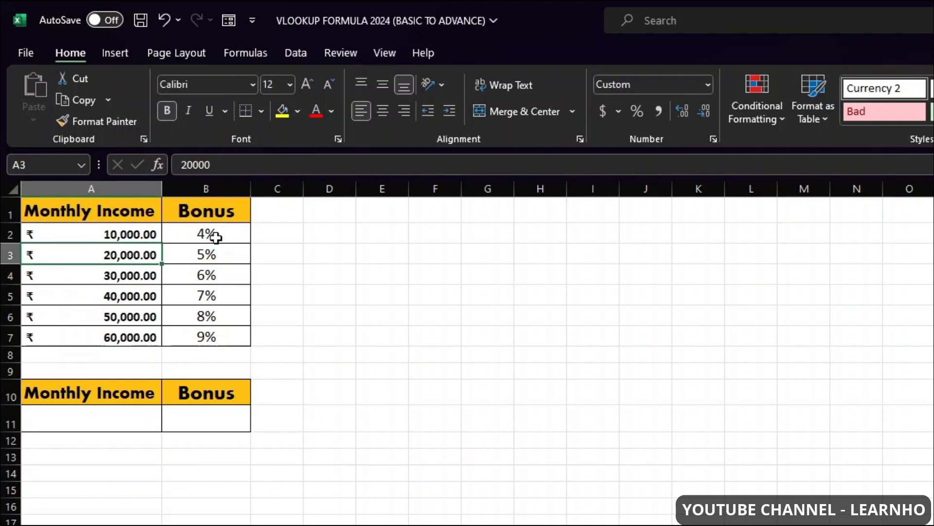
left_click(226, 233)
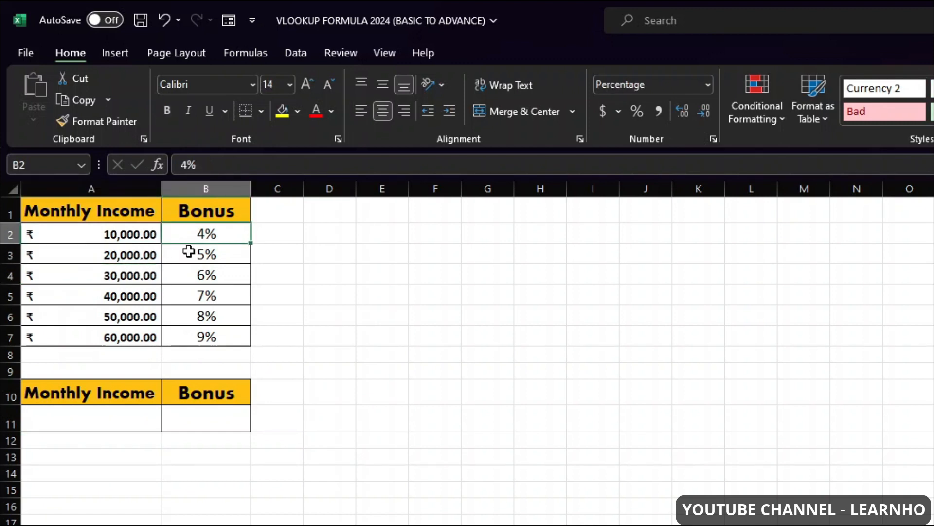
left_click(151, 252)
left_click(149, 275)
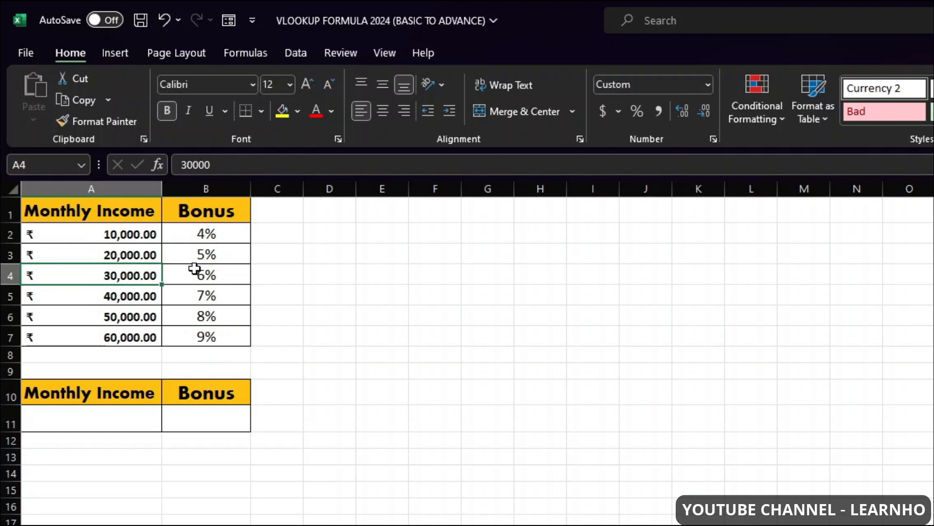
left_click(212, 254)
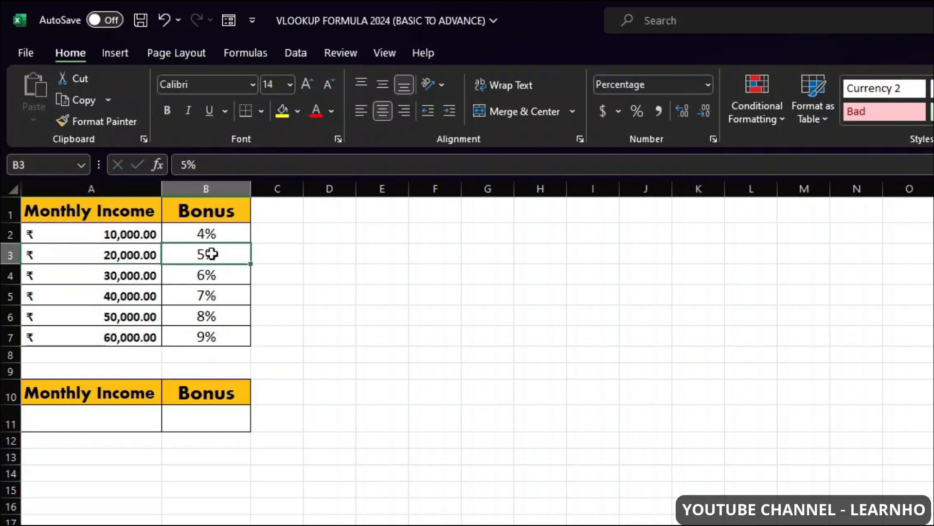
left_click(140, 281)
left_click(141, 302)
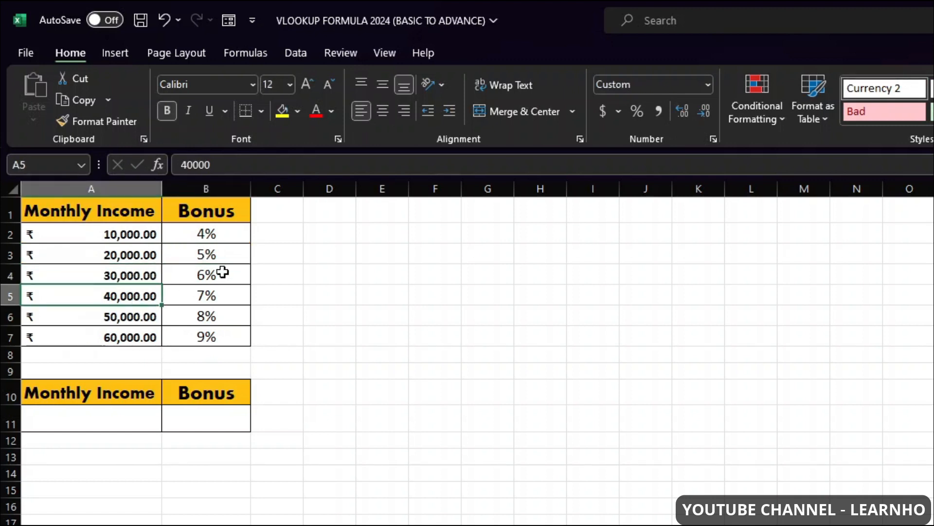
left_click(222, 271)
Step: Examine the income slabs from 40,000 to 60,000 and their matching bonus percentages in column B
left_click(122, 296)
left_click(121, 315)
left_click(132, 335)
left_click(141, 318)
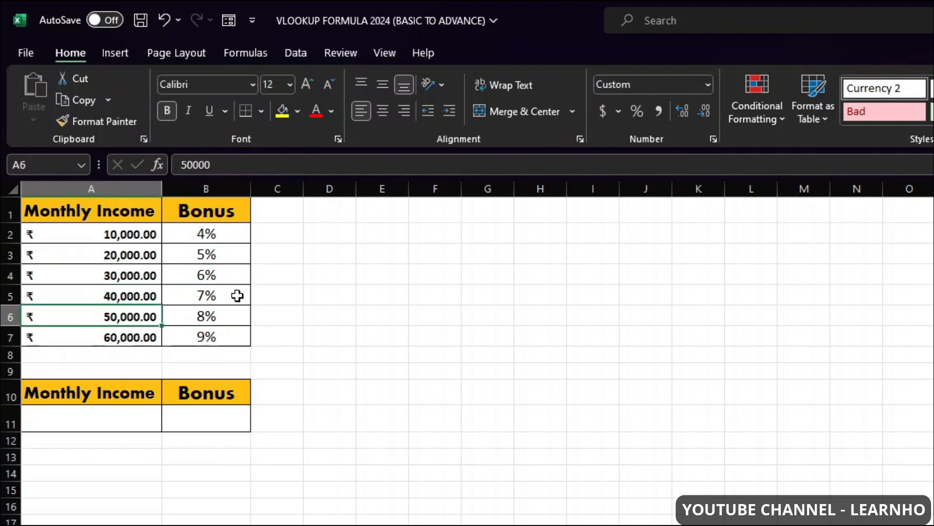
left_click(238, 294)
left_click(158, 316)
left_click(141, 339)
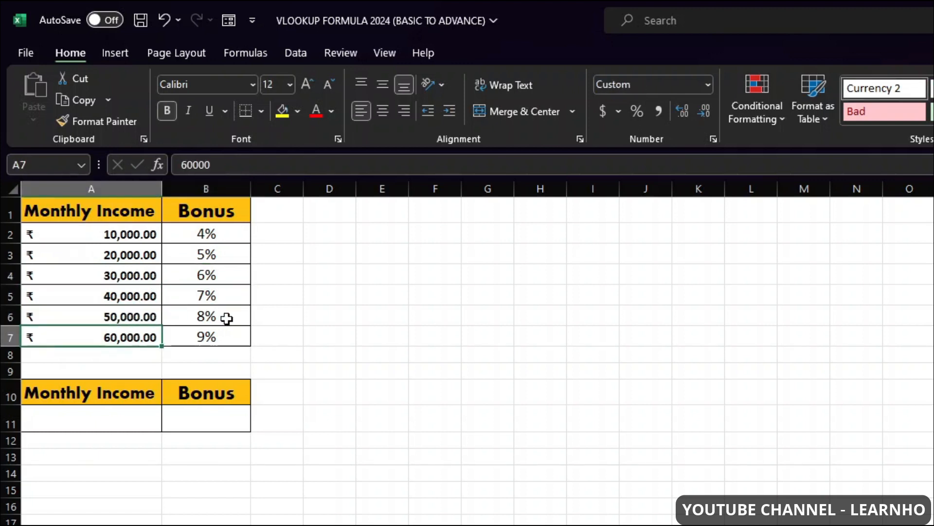
left_click(225, 316)
left_click(129, 336)
left_click(201, 338)
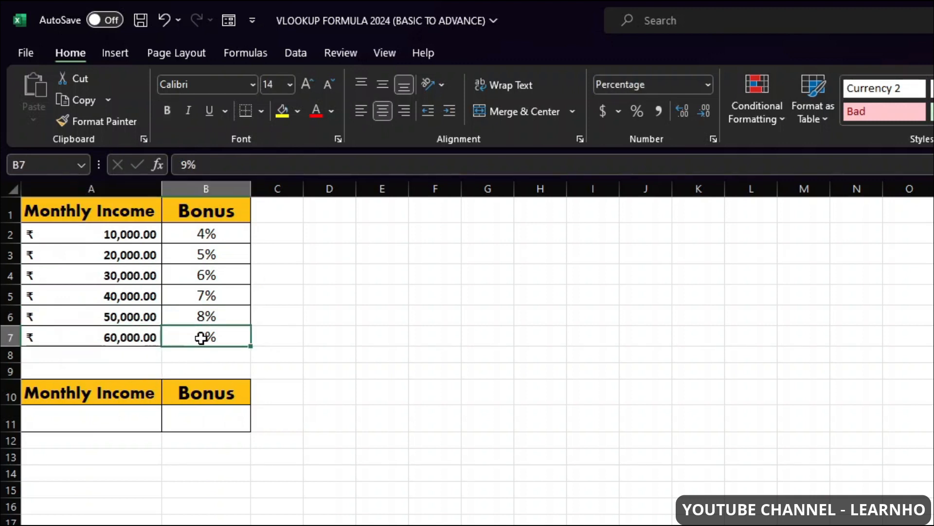
Step: Enter =VLOOKUP(A11,A1:B7,2,0) in B11 to look up the bonus for the monthly income in A11
left_click(133, 424)
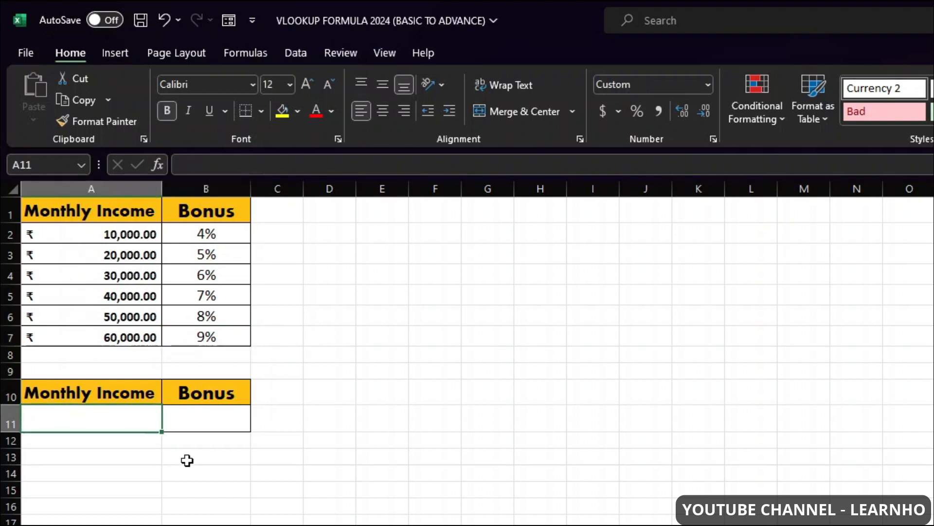
left_click(186, 419)
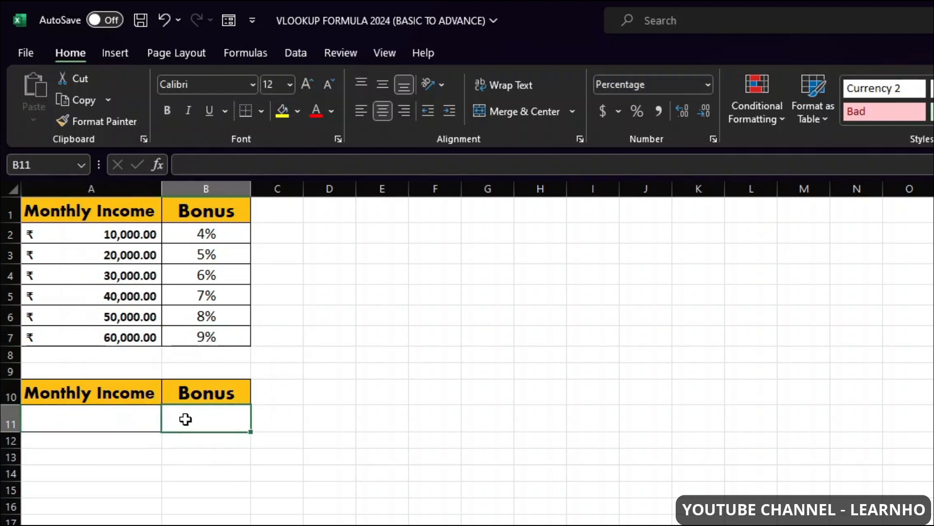
type("=")
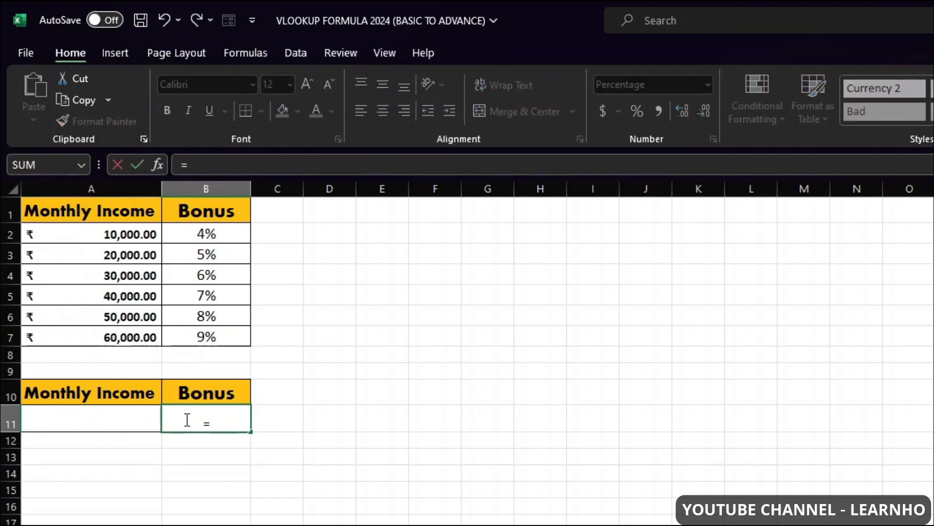
type("VLOOKUP(")
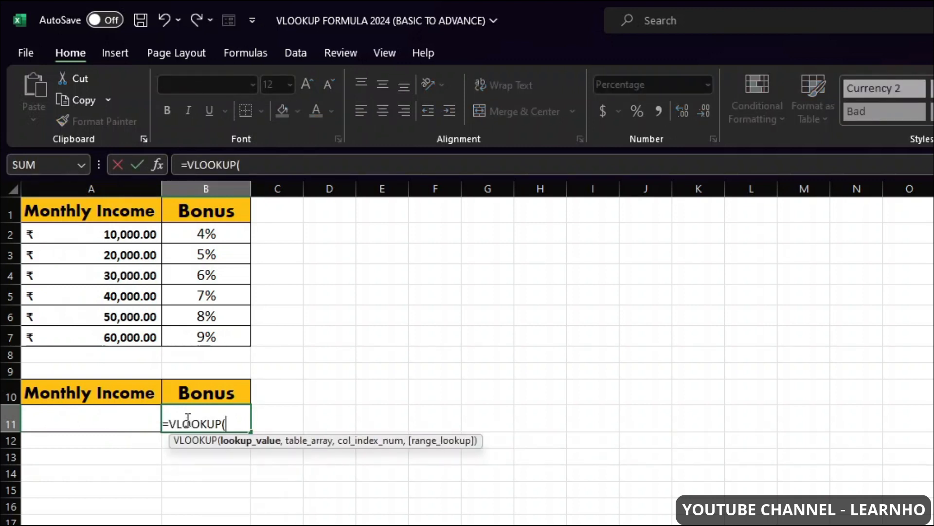
left_click(125, 424)
type(",")
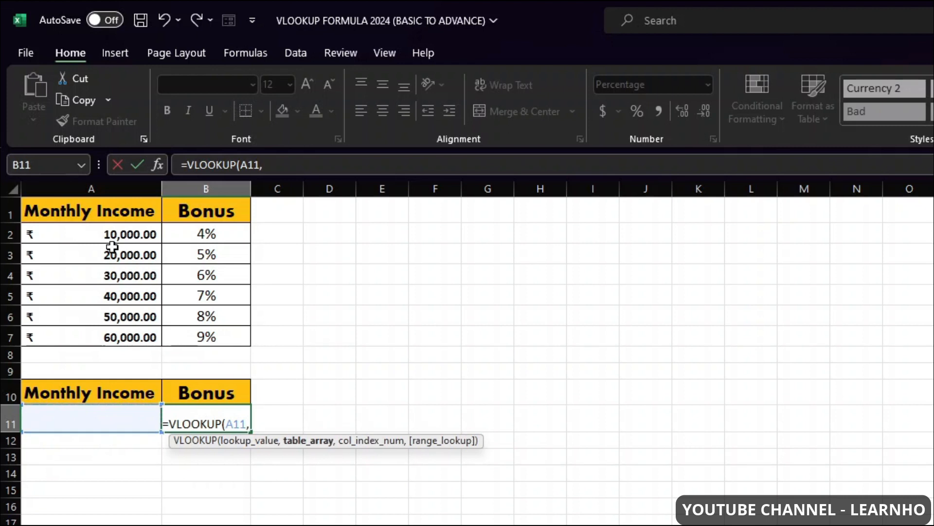
left_click_drag(73, 216, 214, 338)
type(",")
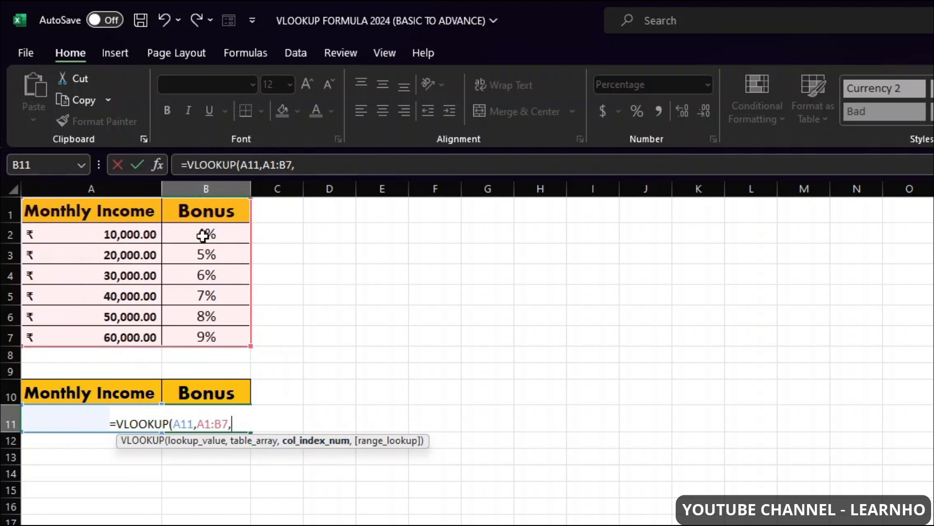
type("2,0")
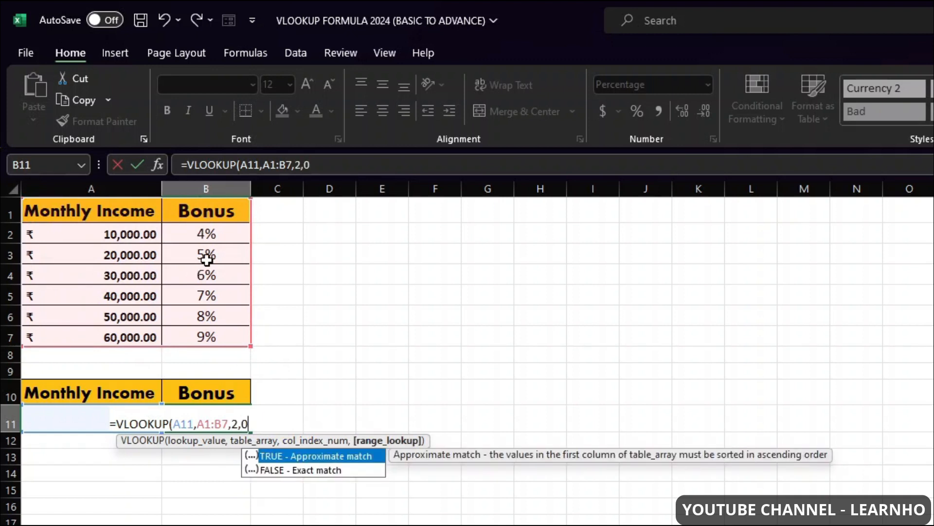
type(")")
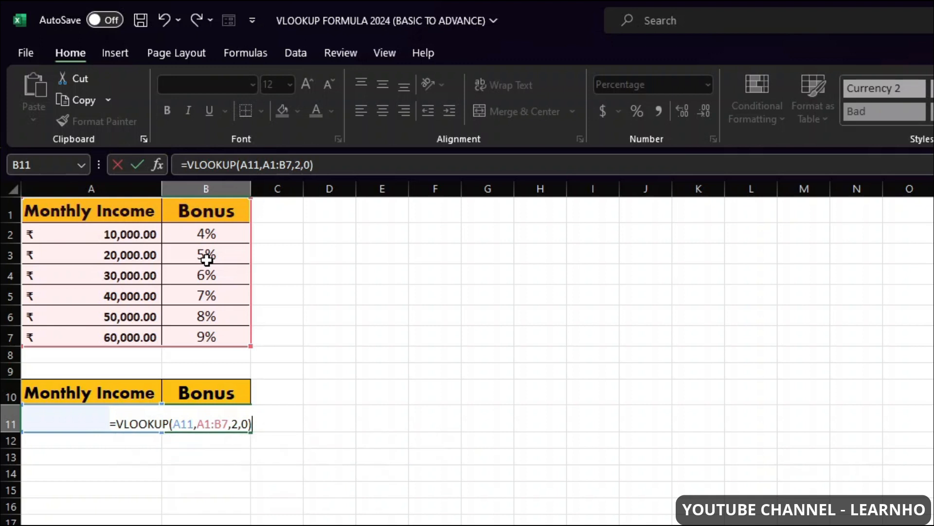
key("Return")
Step: Set the monthly income in A11 to 40000 and compare B11 with the matching slab in row 5
key("Up")
key("Left")
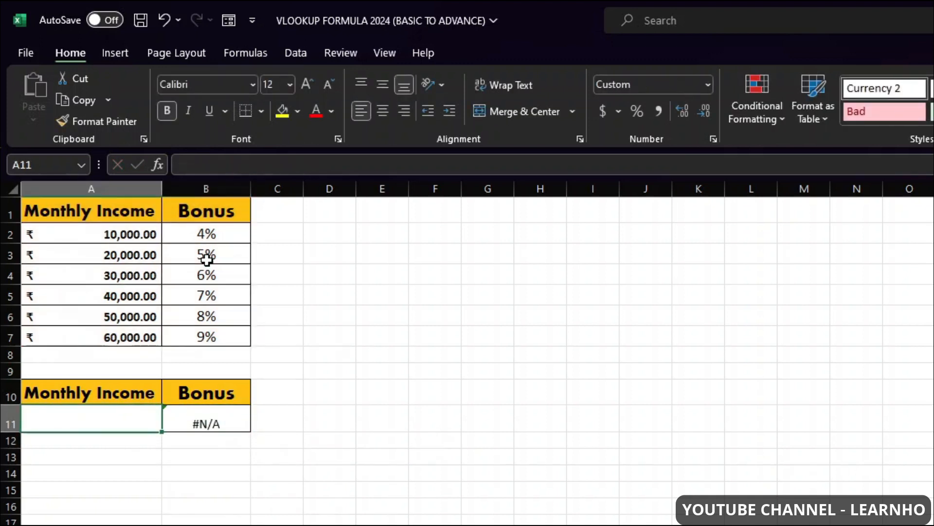
type("40000")
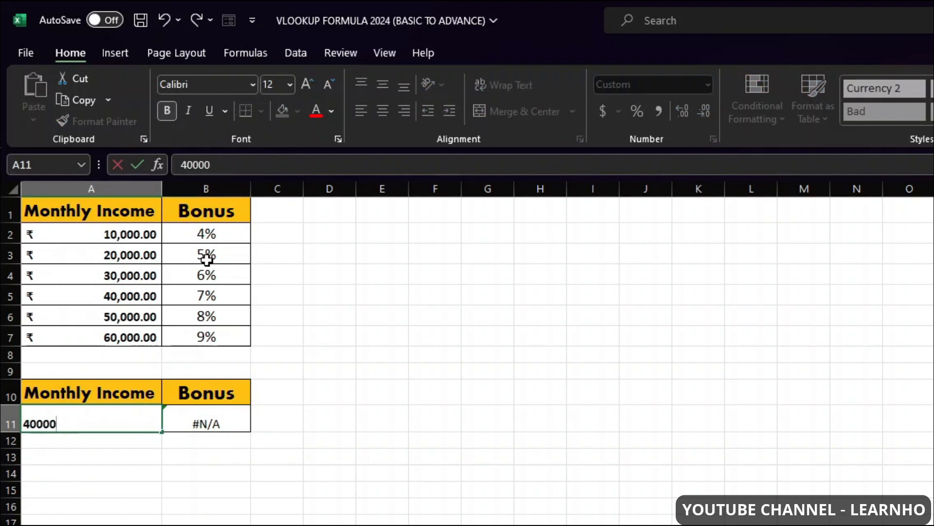
key("Return")
key("Up")
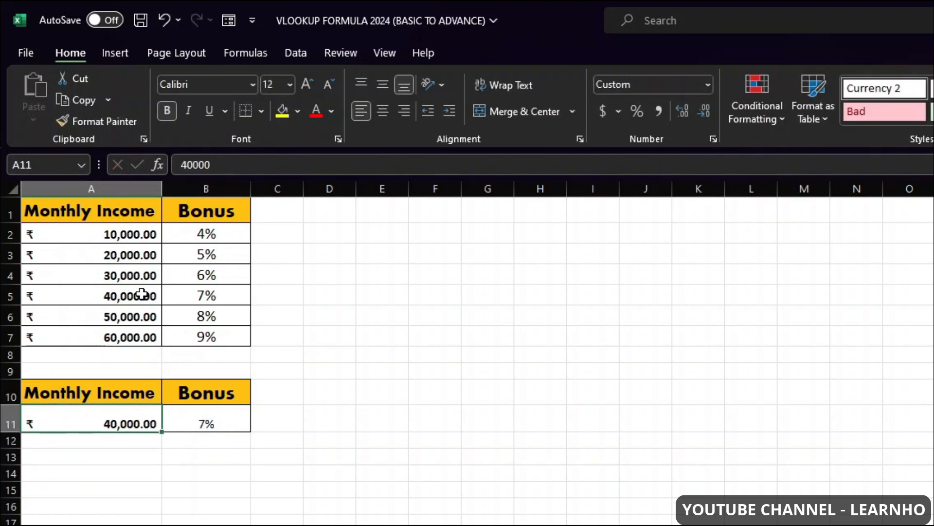
left_click(136, 294)
left_click(192, 294)
Step: Change the monthly income in A11 to 42000, a value between two slabs, and check the exact-match formula in B11
left_click(132, 415)
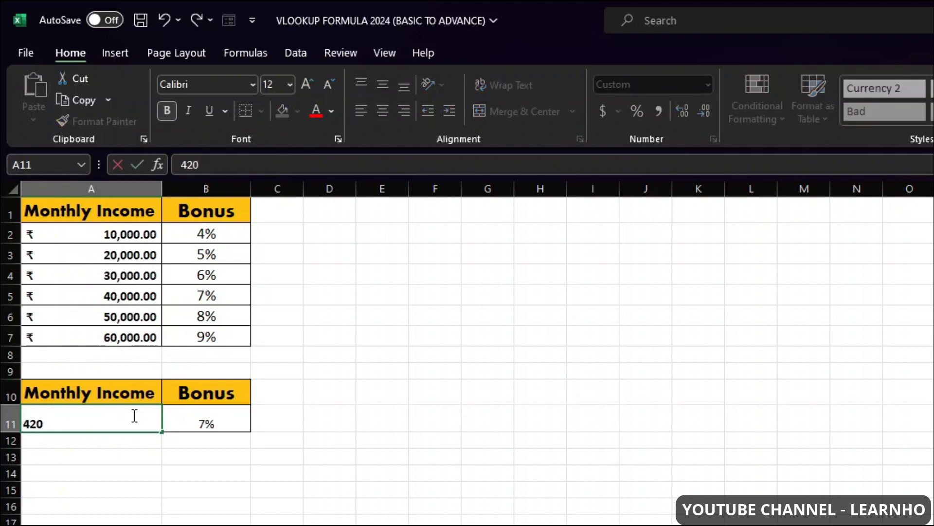
key("Return")
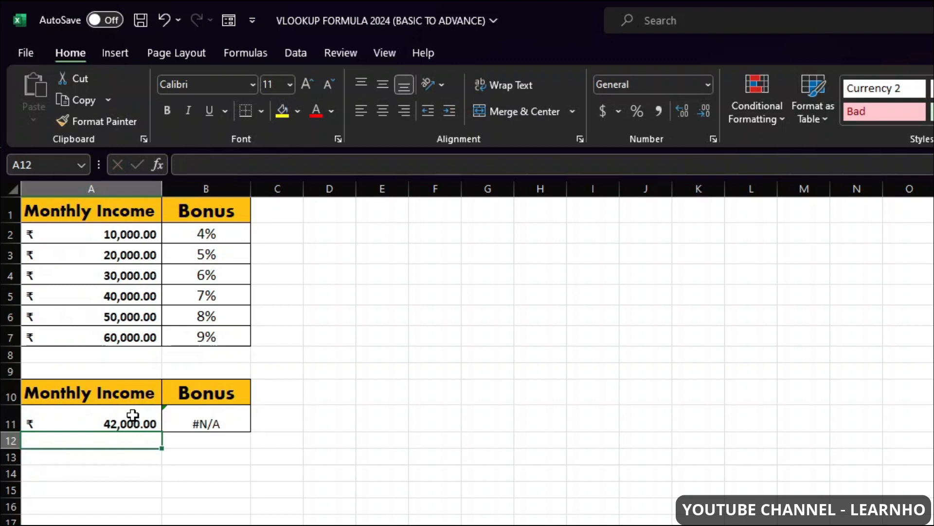
key("Up")
key("Right")
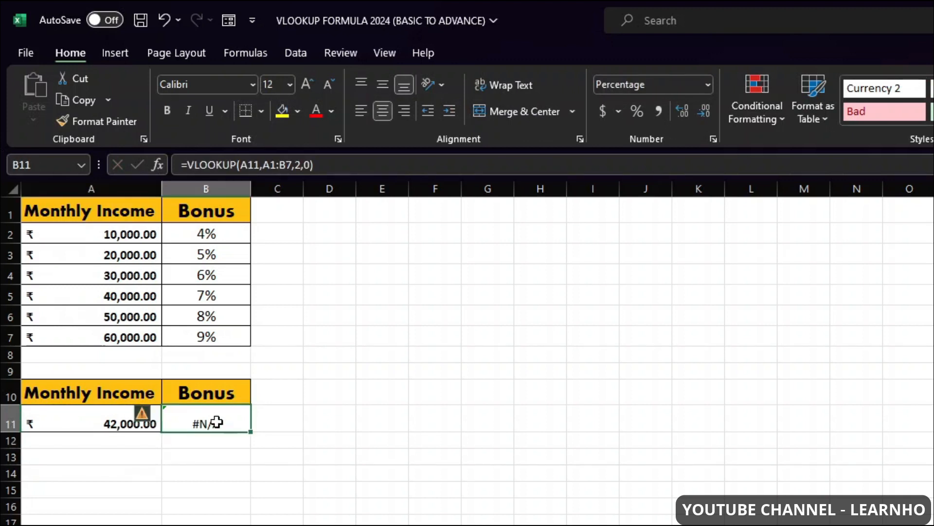
Step: Change the range lookup argument of B11's VLOOKUP to 1 for an approximate match
double_click(217, 422)
left_click(250, 423)
key("BackSpace")
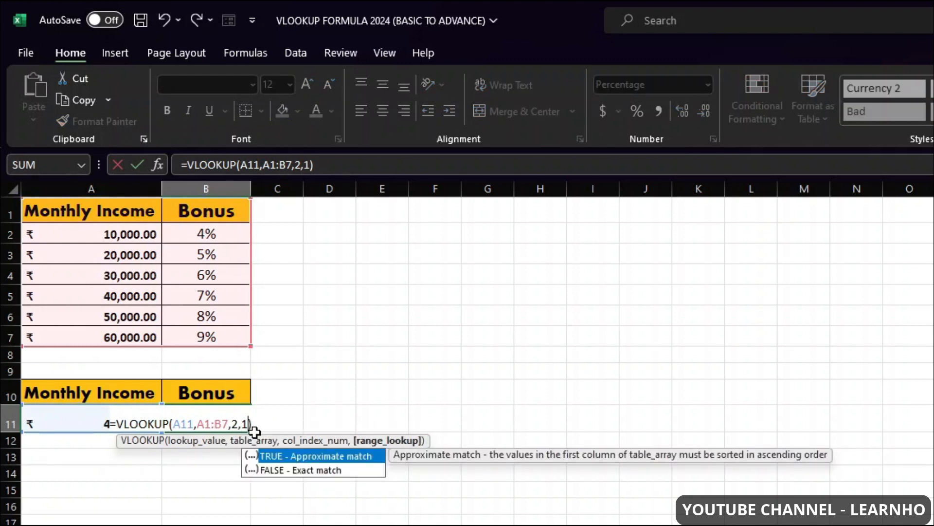
key("Return")
key("Up")
key("Left")
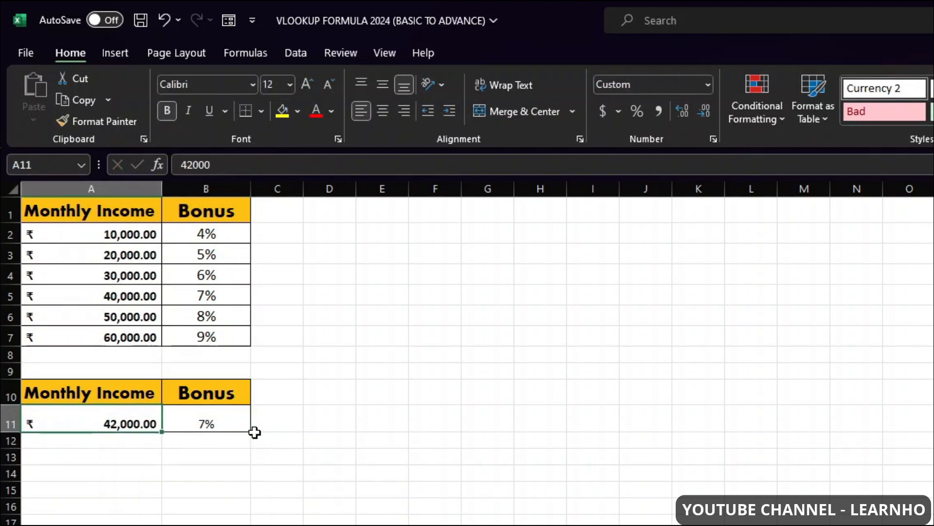
Step: Review the slab between 50,000 and 60,000, set the monthly income in A11 to 56000, and compare the bonus with B6
left_click(131, 313)
left_click(133, 340)
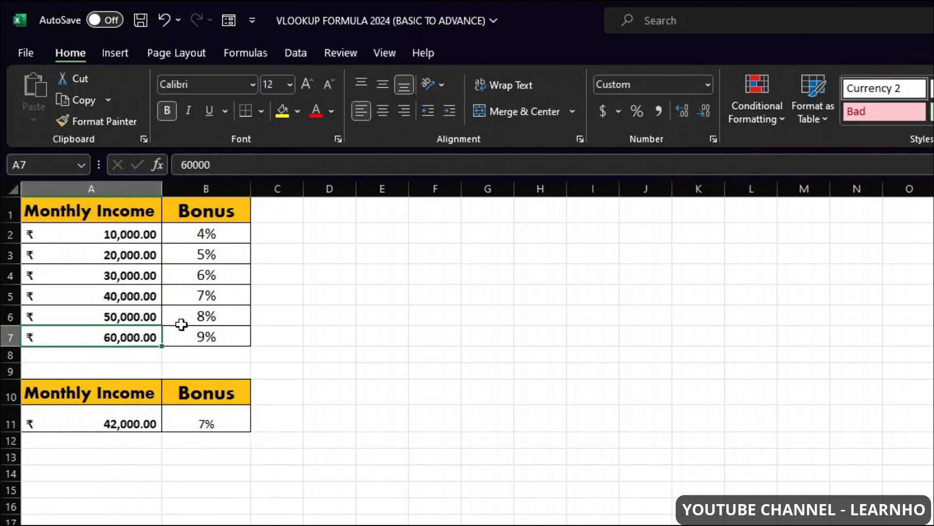
left_click(190, 321)
left_click(124, 417)
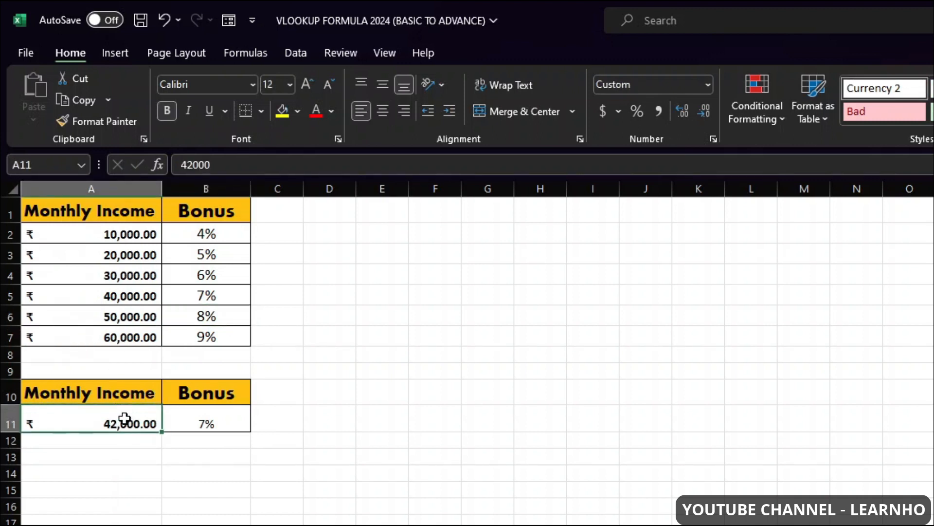
type("560")
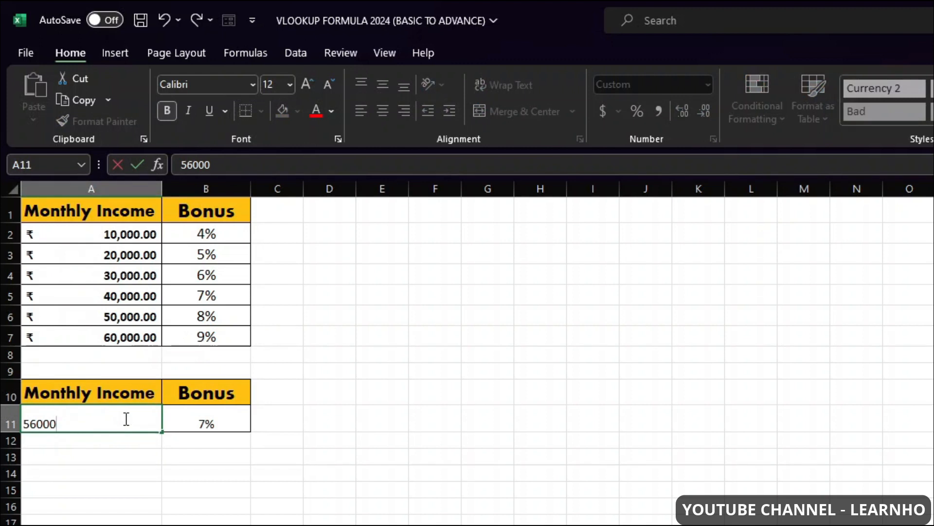
key("Return")
left_click(210, 319)
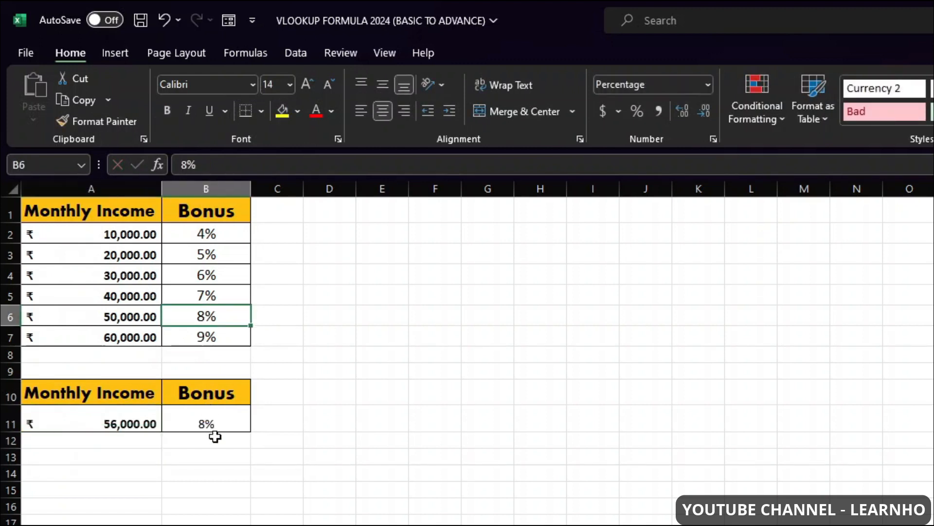
Step: Set the monthly income in A11 to 32500 and compare its bonus with the slab between 30,000 and 40,000
left_click(161, 425)
type("32500")
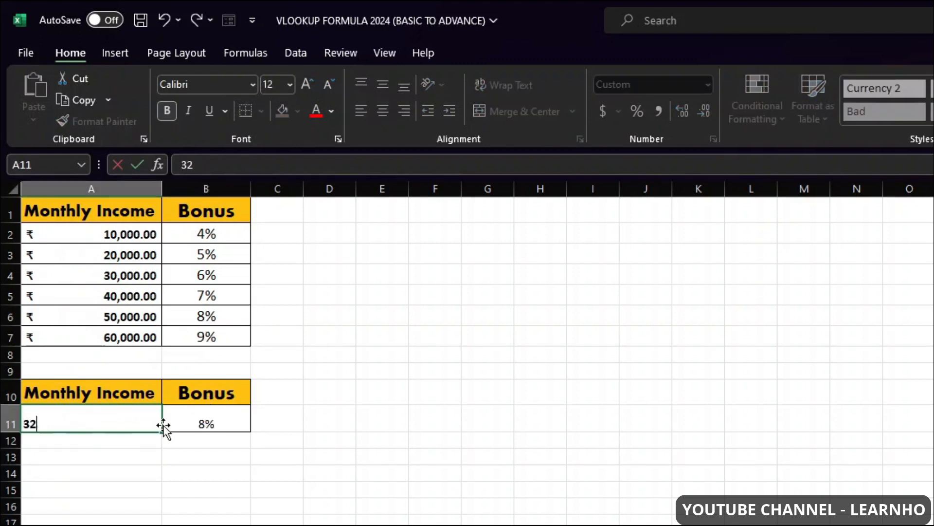
key("Escape")
key("Return")
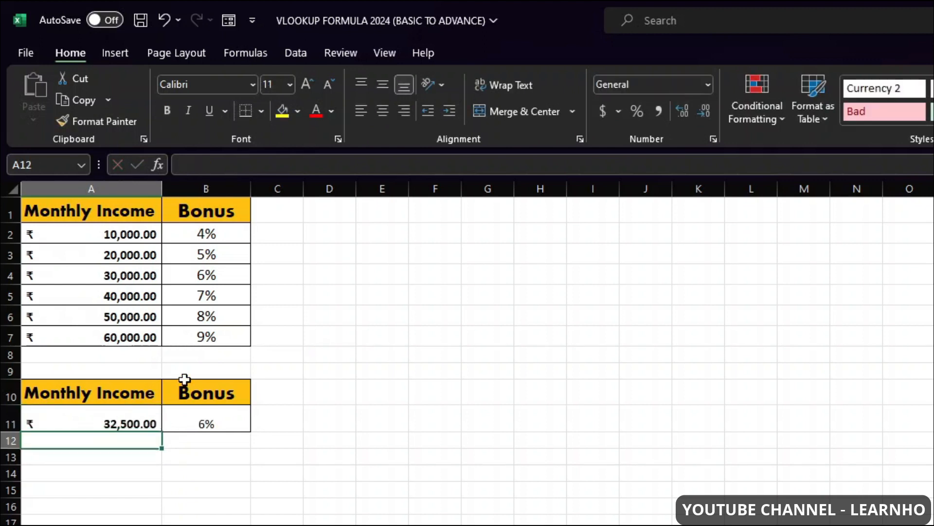
left_click(139, 275)
left_click(137, 298)
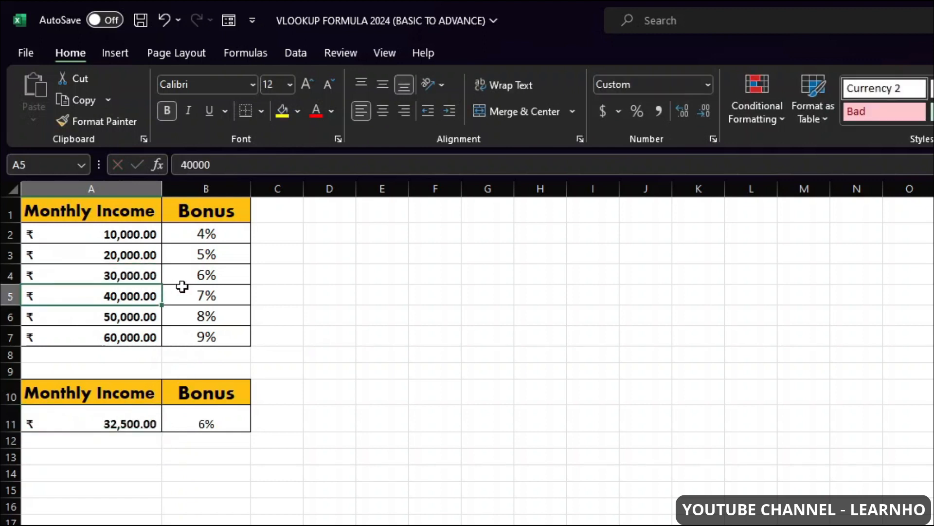
left_click(194, 277)
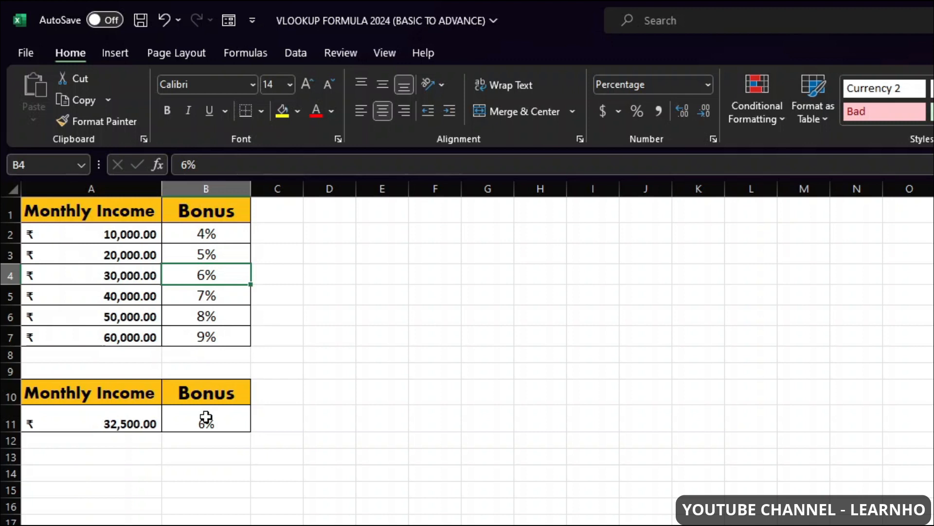
Step: Review the approximate match argument in B11's VLOOKUP without changing it, and go to the LOOKUP - 1 sheet
left_click(206, 417)
double_click(206, 419)
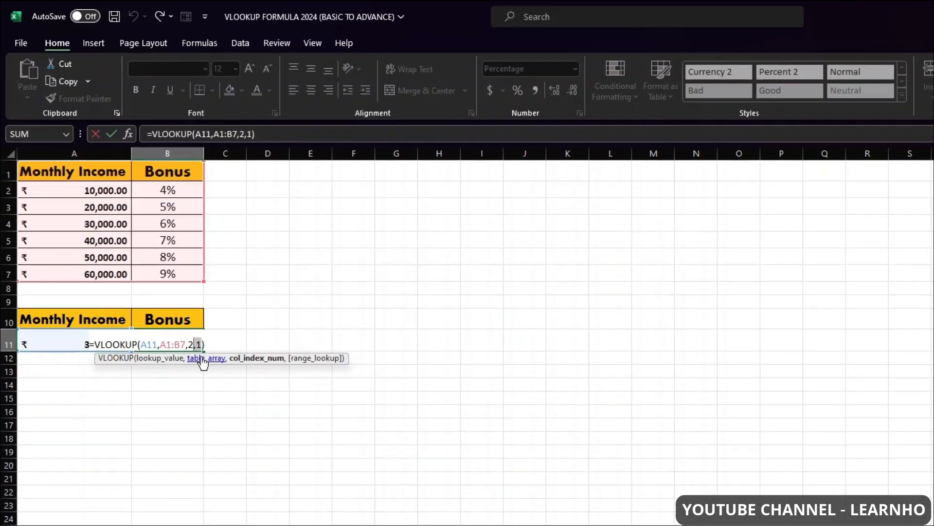
key("Return")
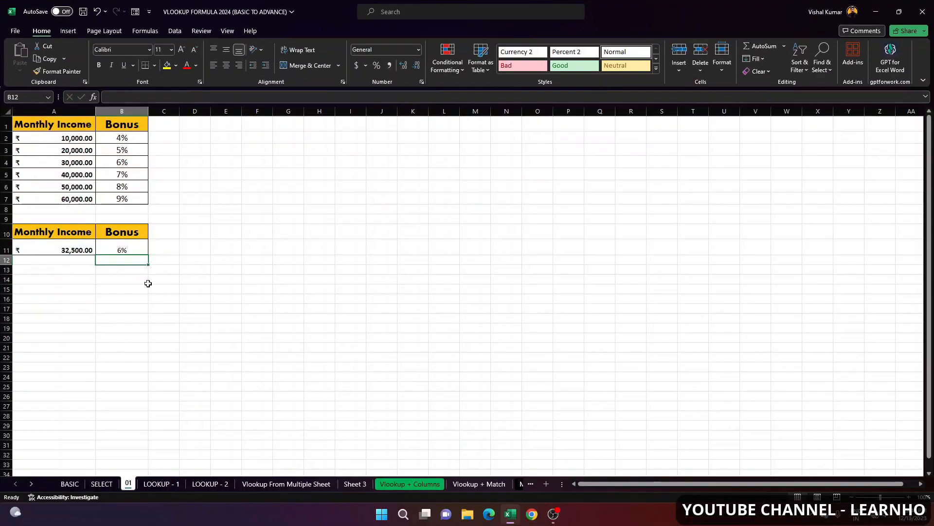
left_click(162, 483)
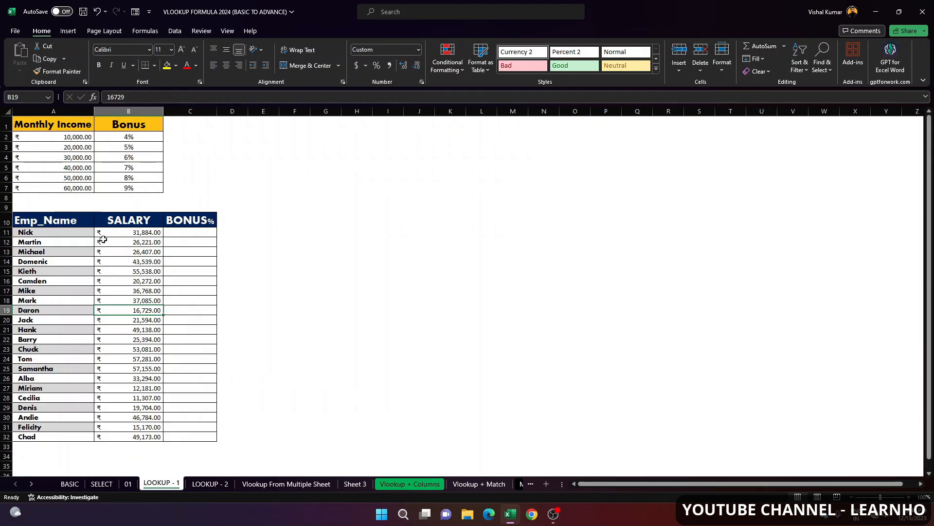
Step: Review the employee names and salaries in rows 11 to 32 and the BONUS% column awaiting a formula
left_click_drag(63, 228, 69, 399)
left_click(79, 270)
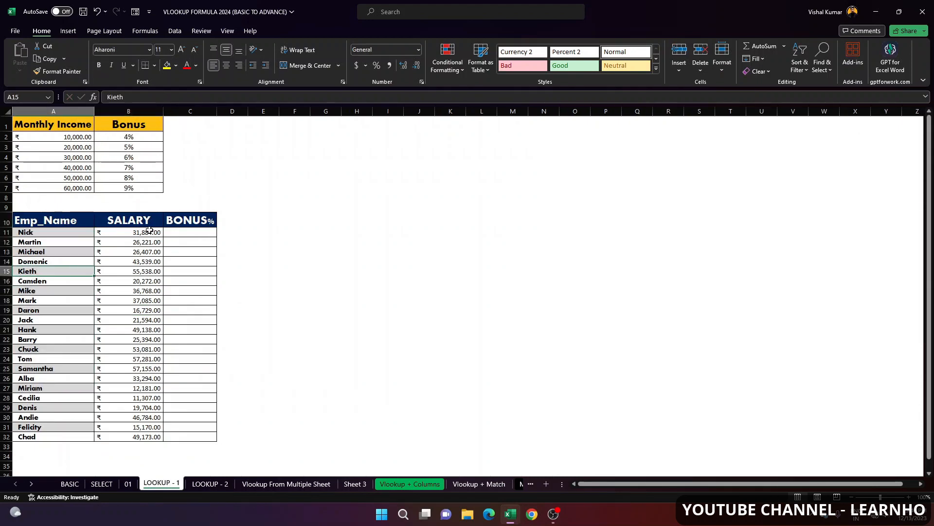
left_click_drag(149, 227, 146, 414)
left_click(146, 271)
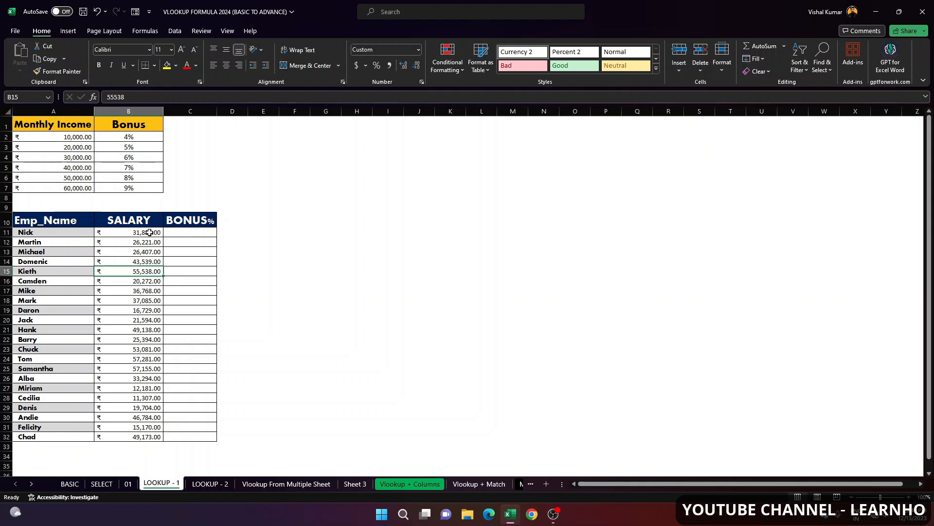
left_click(172, 233)
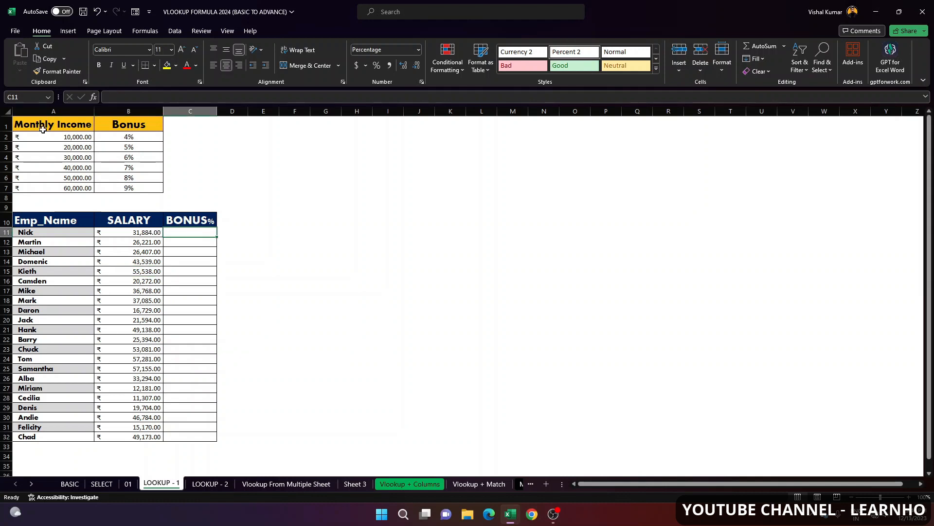
Step: Review the monthly income slabs and bonus percentages in A1:B7 that apply to the BONUS% column
left_click_drag(68, 128, 147, 187)
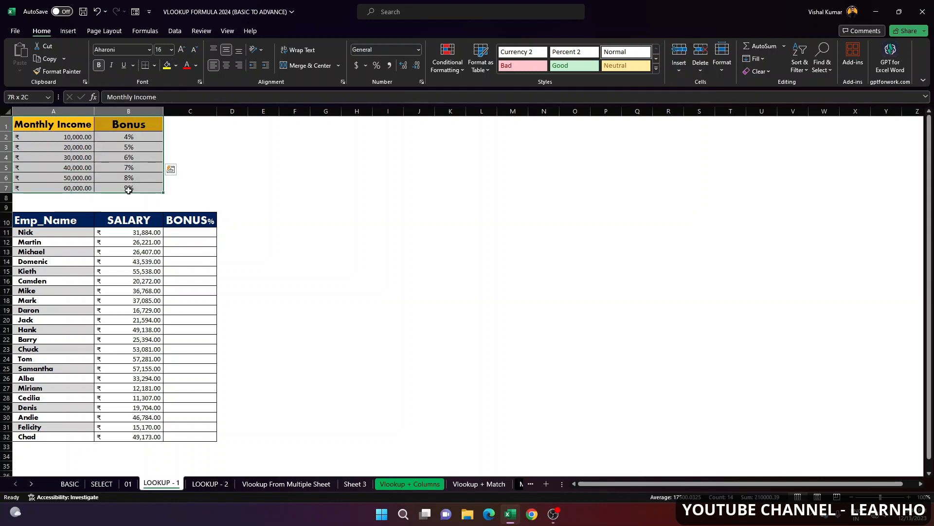
key("Return")
left_click(84, 154)
left_click(128, 139)
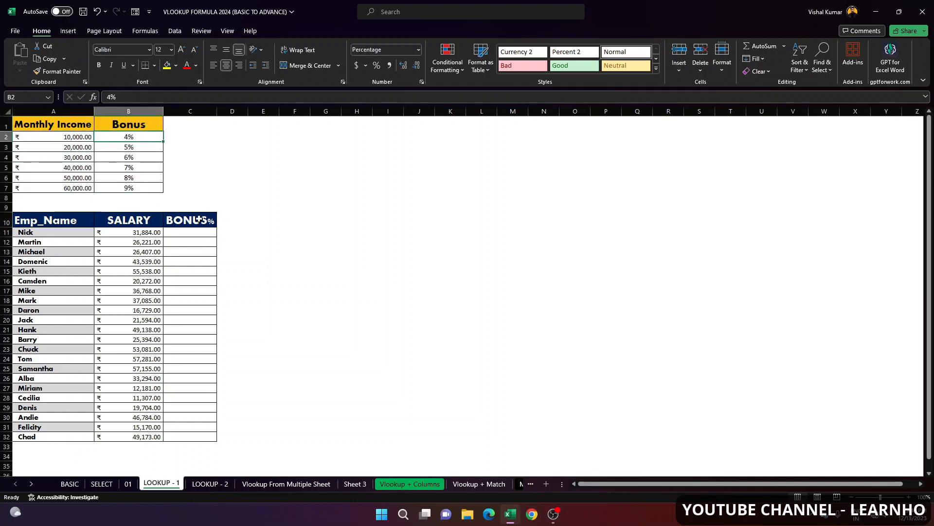
left_click(173, 238)
left_click(62, 159)
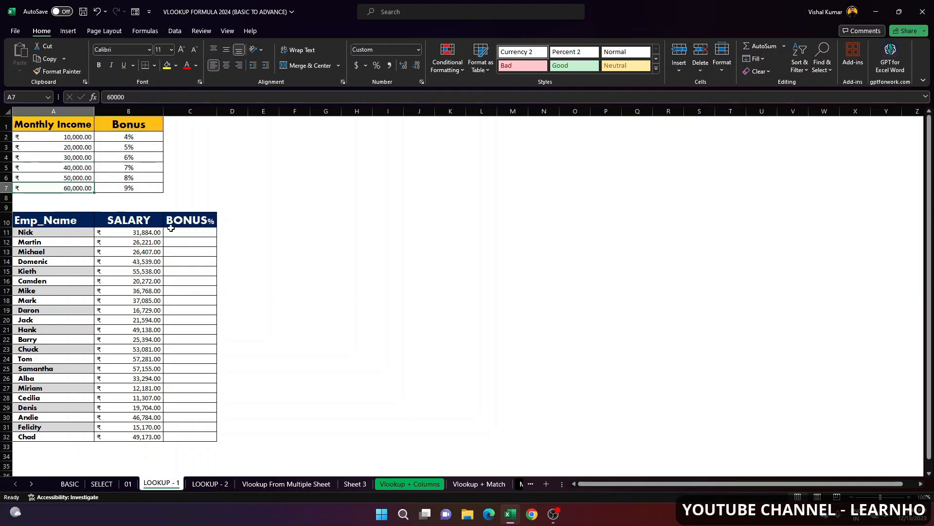
left_click(196, 248)
left_click(184, 232)
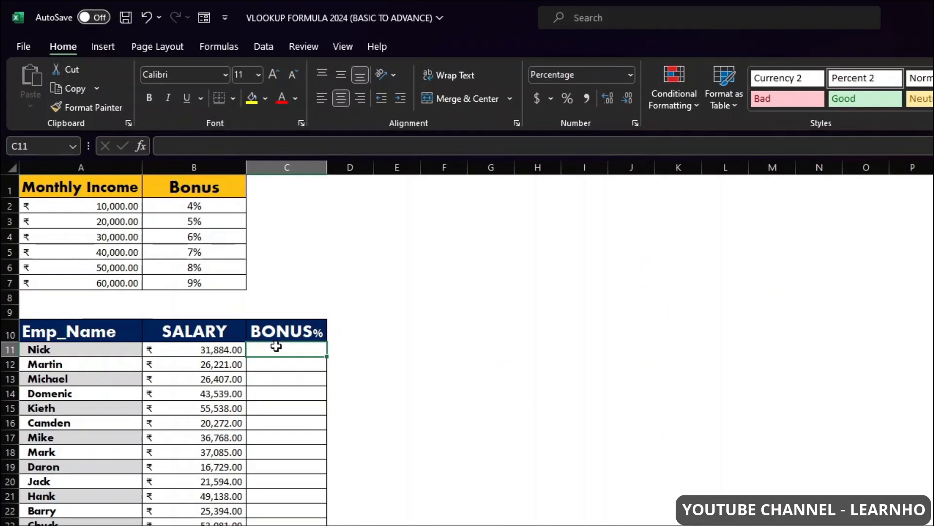
Step: Compare the salaries in B11 and B12 with the income slabs to identify their matching bonus percentages
left_click(150, 232)
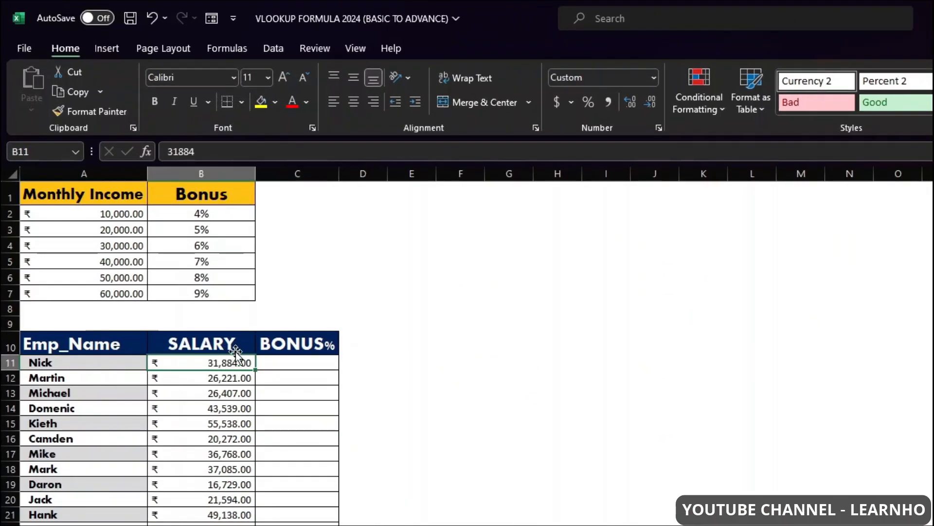
left_click(120, 243)
left_click(124, 259)
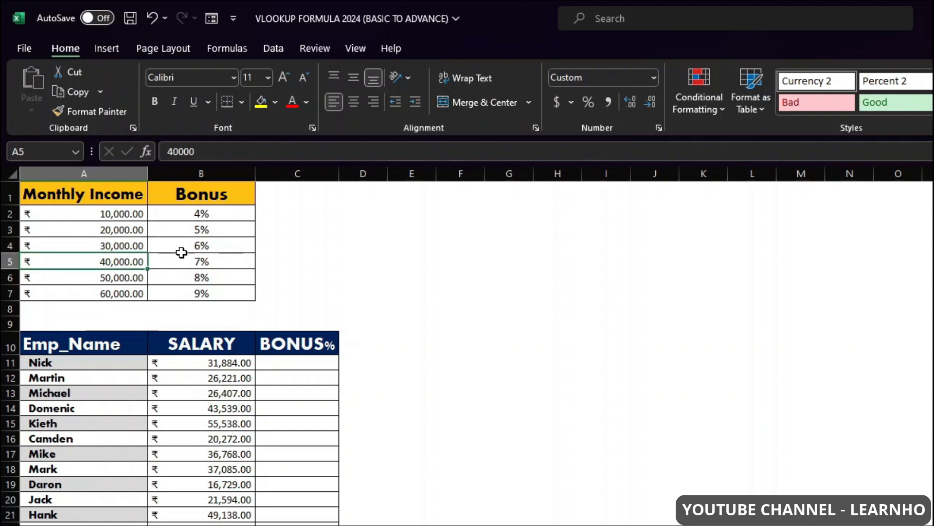
left_click(200, 247)
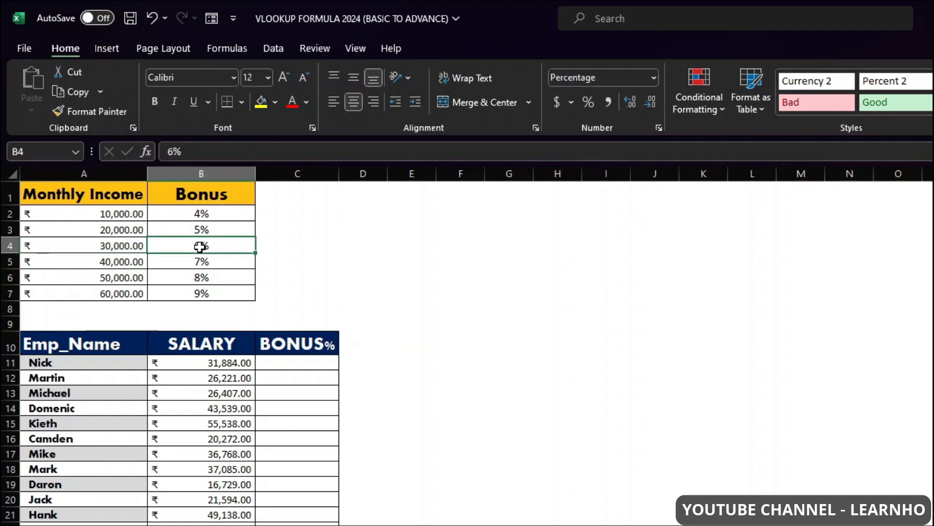
left_click(240, 375)
left_click(116, 245)
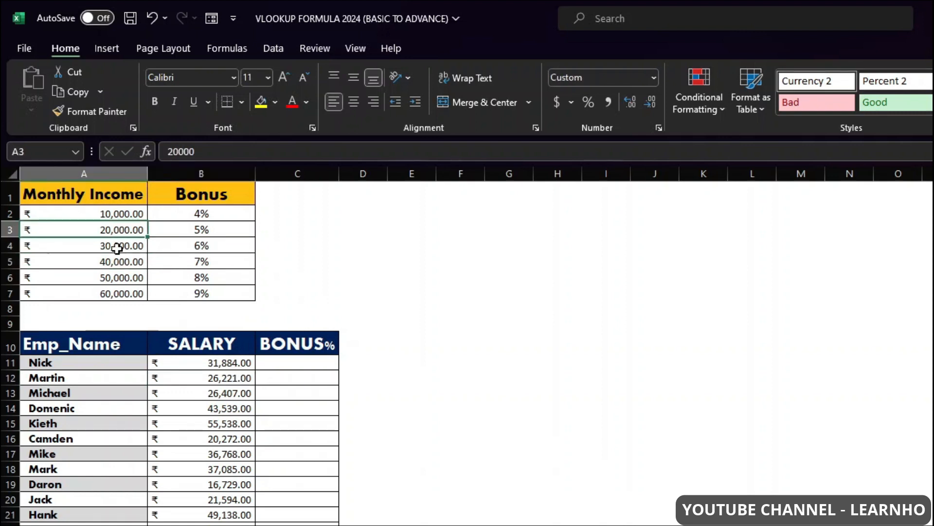
left_click(217, 232)
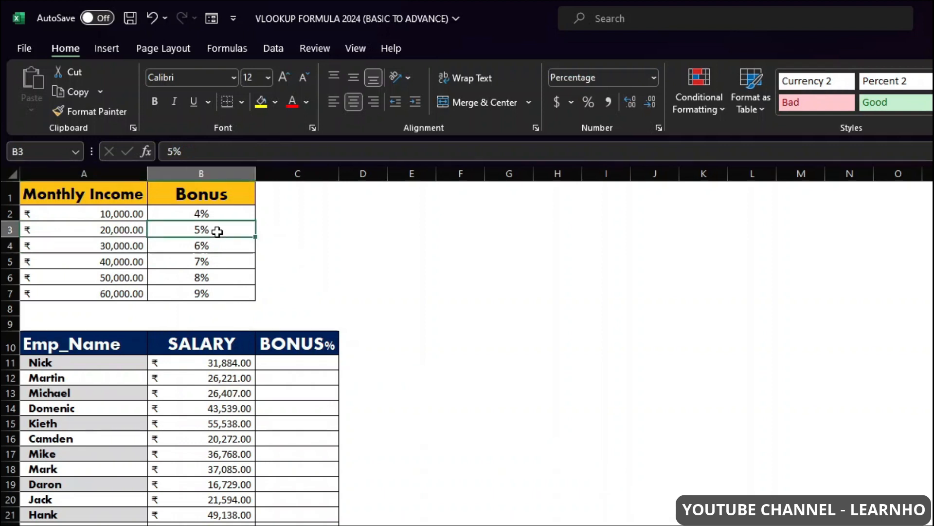
Step: Enter =VLOOKUP(B11,A1:B7,2,1) in C11 to look up the bonus percentage with an approximate match
left_click(294, 364)
type("=VLOOKUP(")
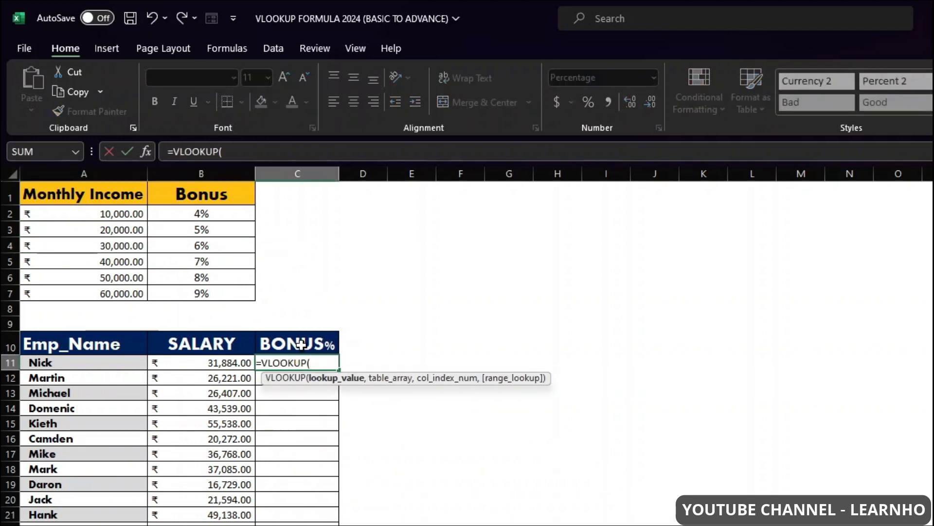
left_click(241, 364)
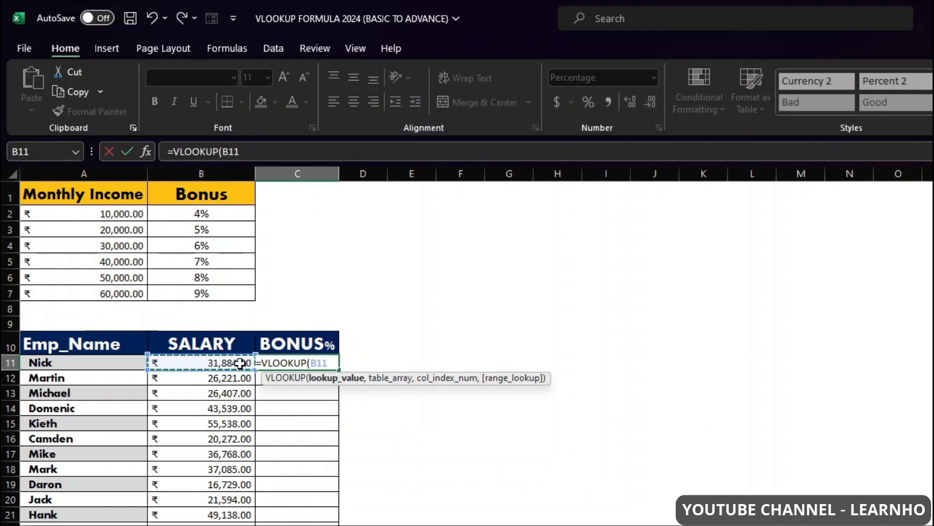
type(",")
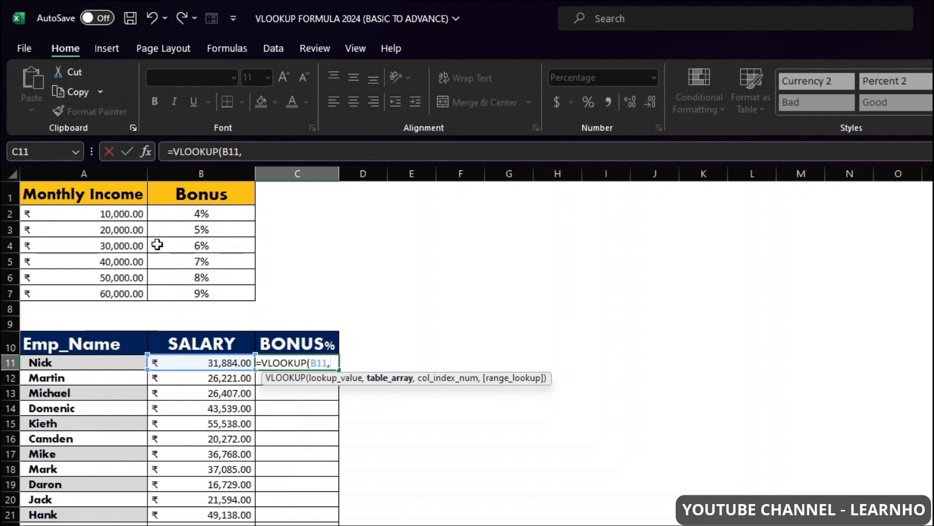
left_click_drag(98, 188, 208, 290)
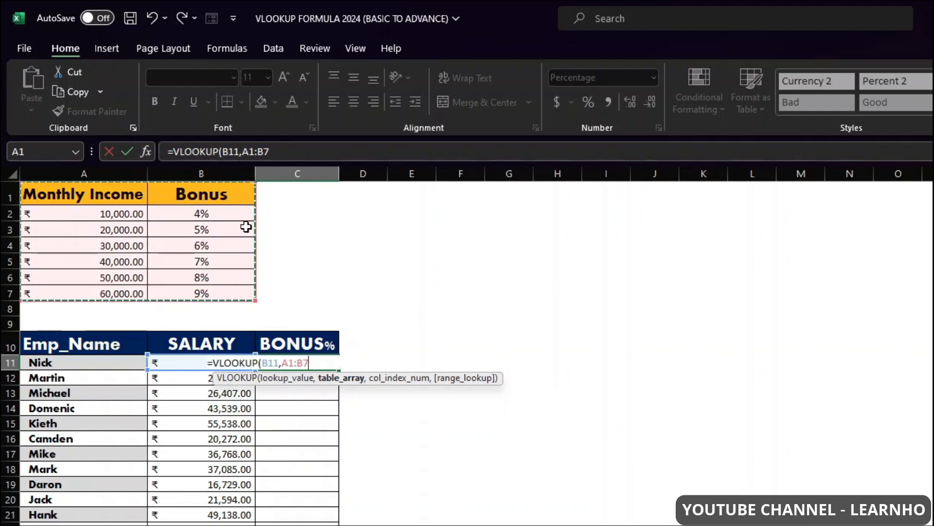
type(",")
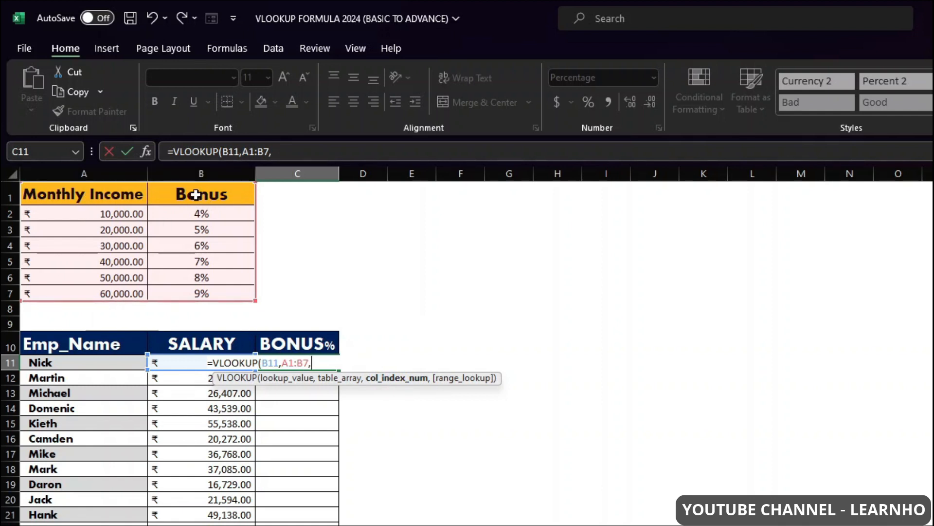
type("2,1")
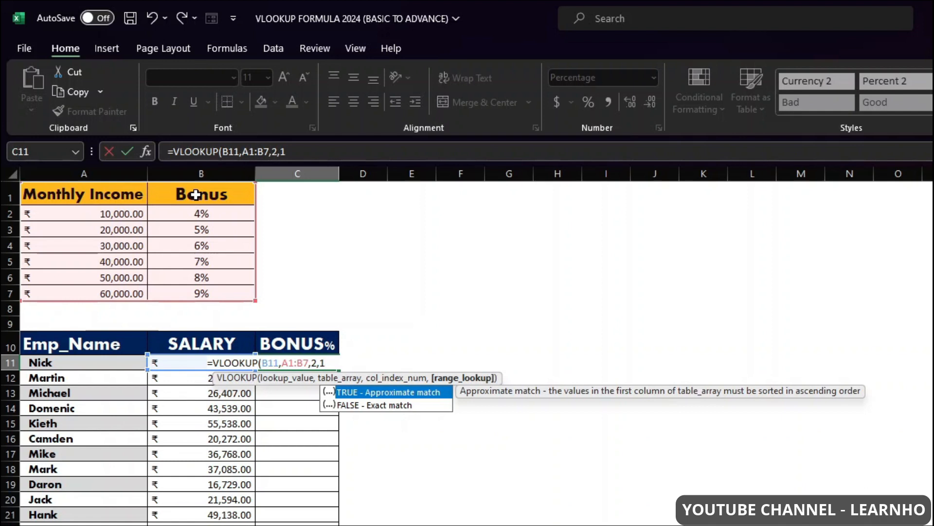
type(")")
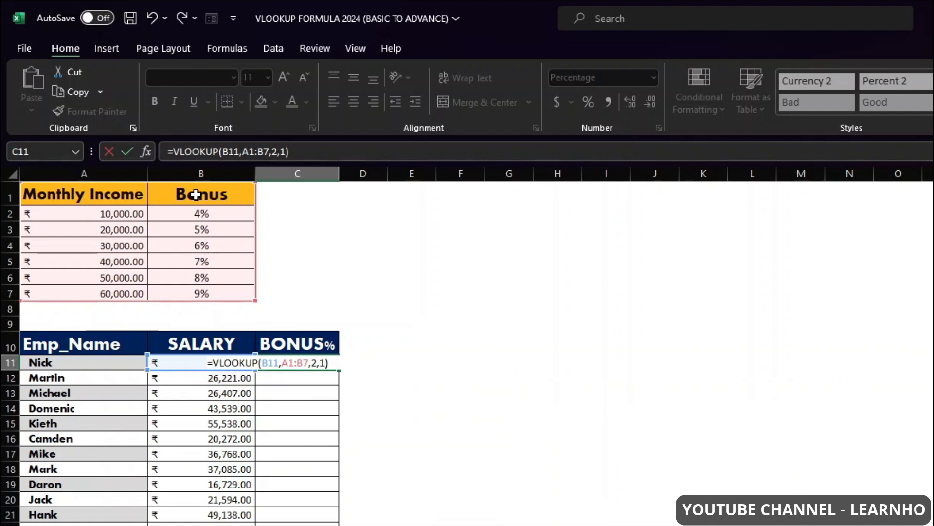
key("Return")
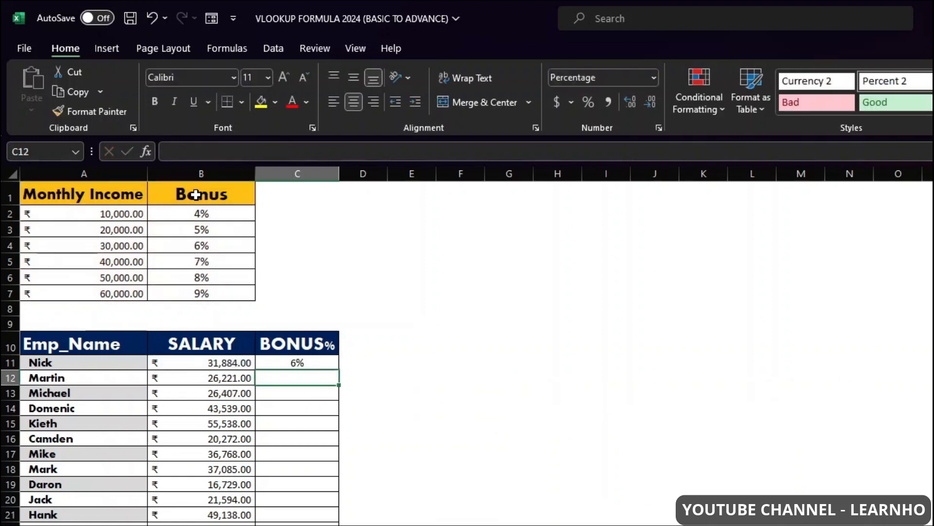
Step: Check the bonus in C11 against the slab between 30,000 and 40,000
left_click(314, 363)
left_click(113, 244)
left_click(119, 262)
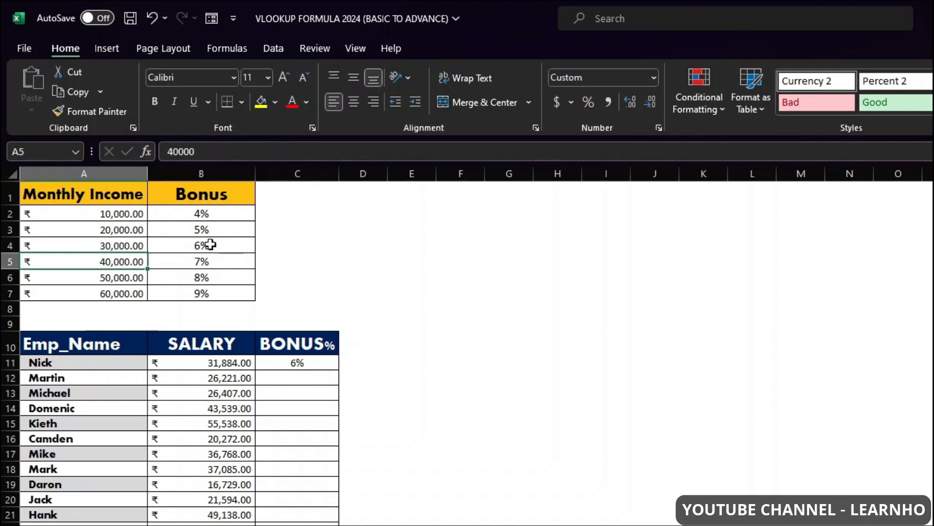
left_click(211, 244)
left_click(295, 360)
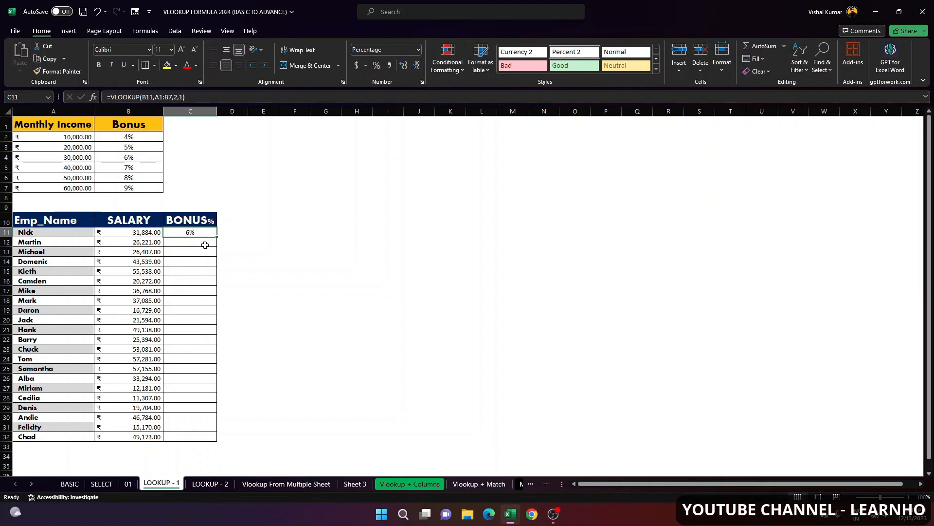
Step: Fill C11's formula down the BONUS% column to C30 and inspect the lookup ranges in C22 and C12
left_click_drag(217, 236, 219, 420)
double_click(200, 339)
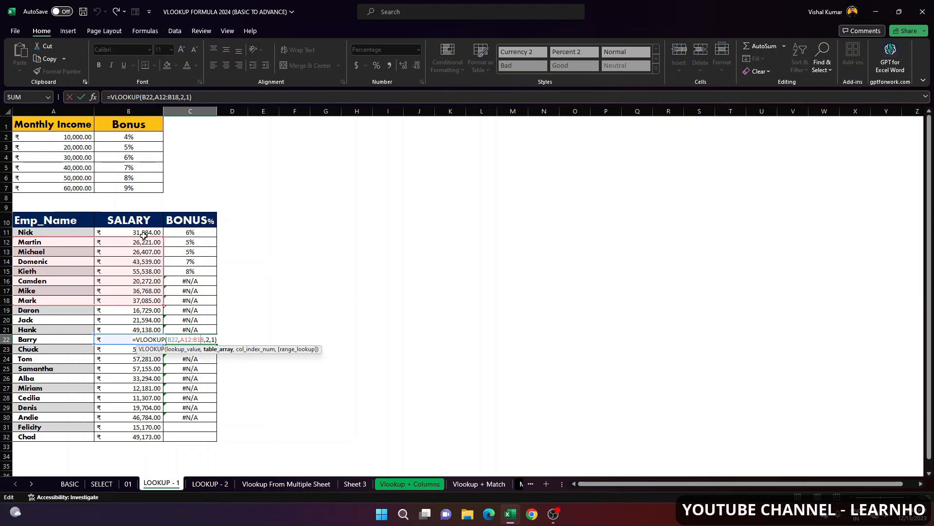
key("Escape")
double_click(200, 241)
key("Escape")
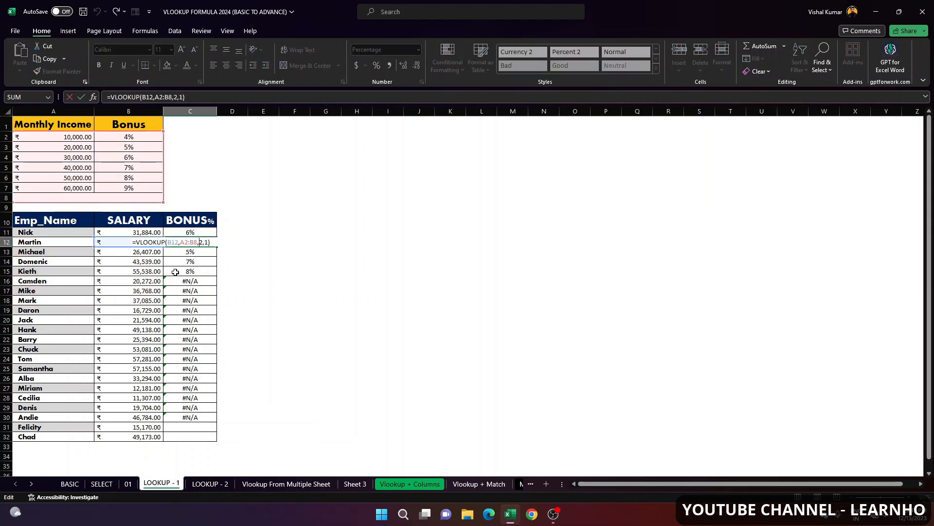
Step: Inspect the table array references in the copied formulas of C13 through C16
double_click(195, 252)
key("Escape")
double_click(197, 262)
key("Return")
double_click(197, 270)
key("Return")
double_click(191, 280)
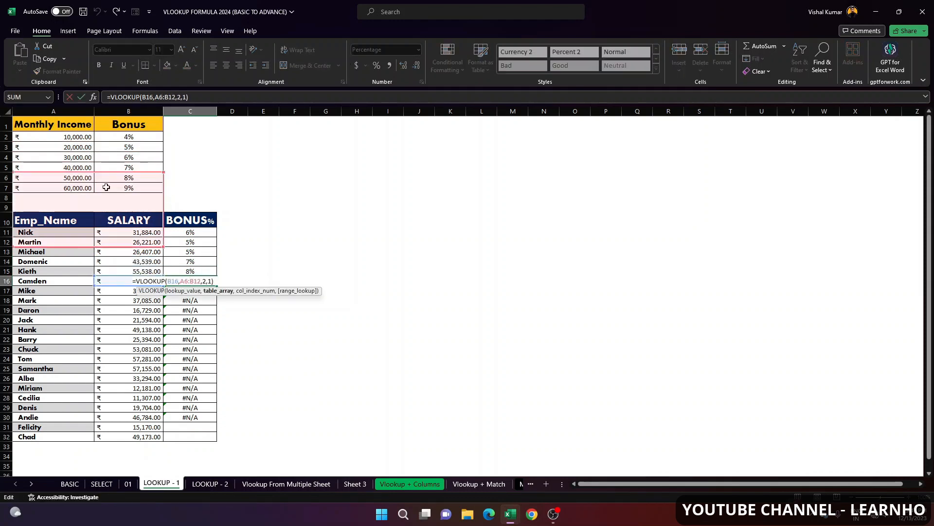
key("Return")
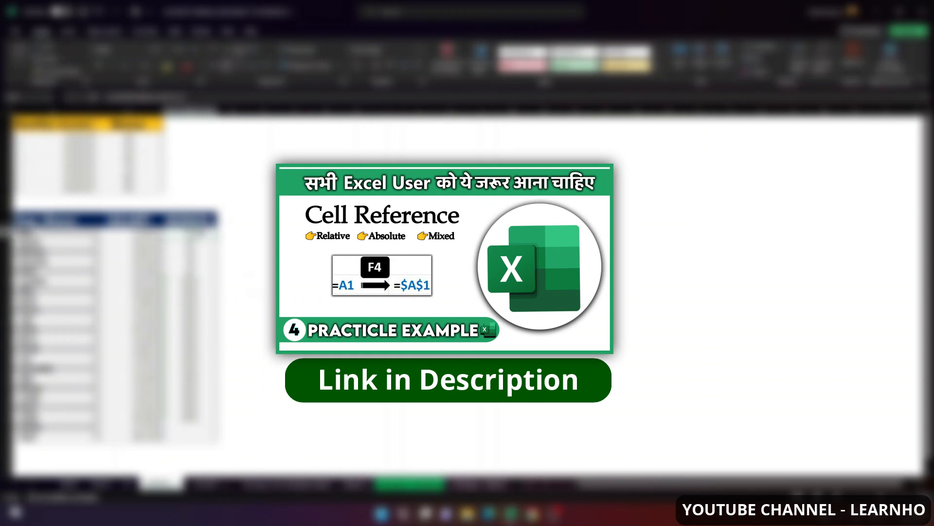
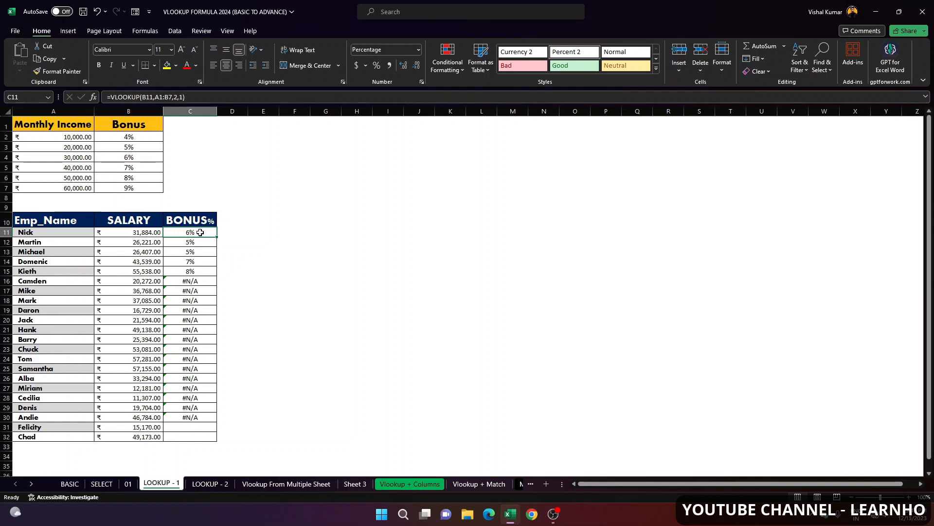
Step: Make the table array in C11's VLOOKUP an absolute reference, $A$1:$B$7
double_click(200, 232)
left_click(187, 243)
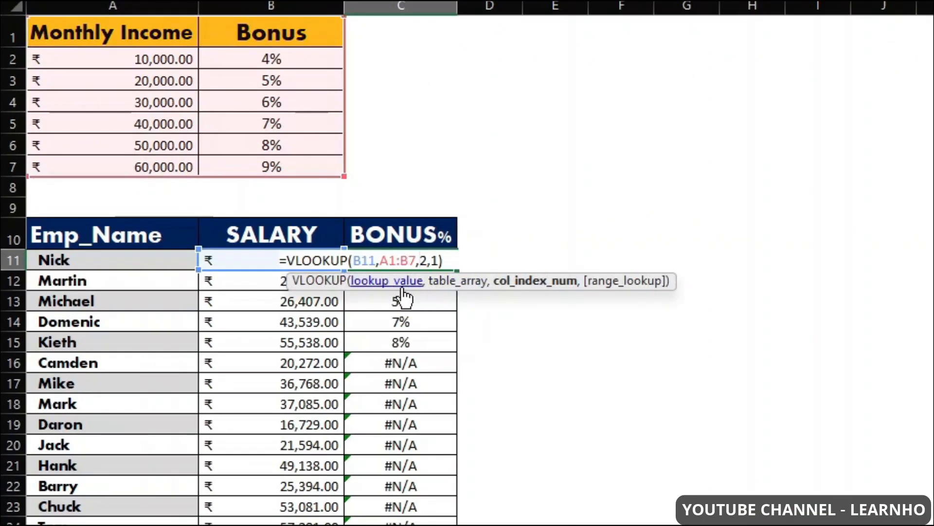
left_click(459, 288)
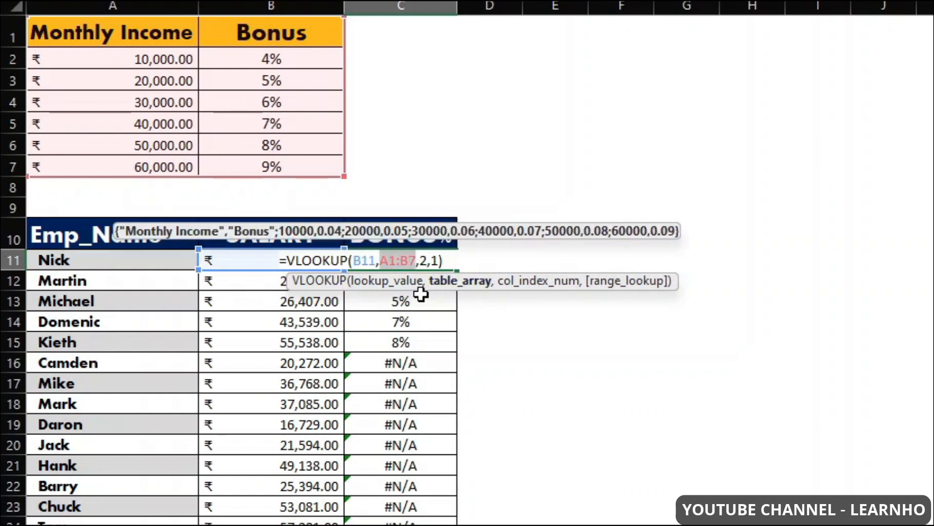
key("F4")
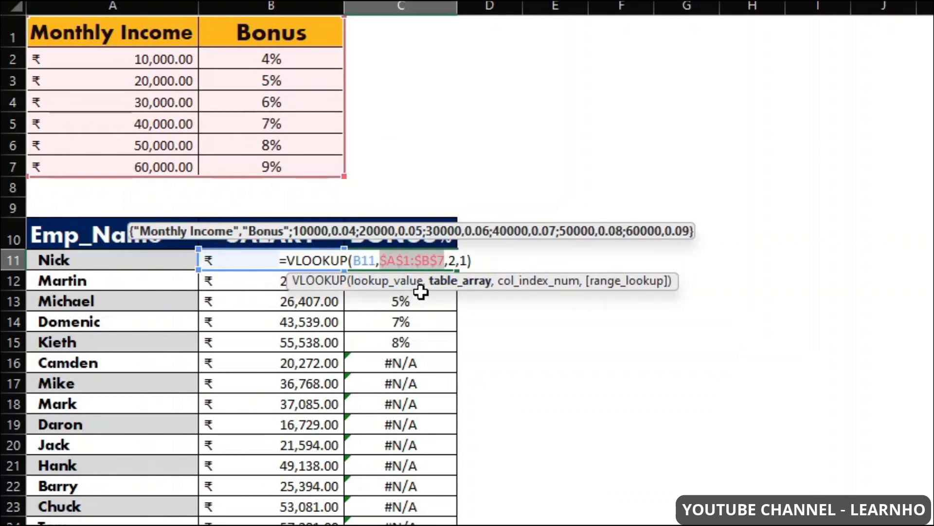
key("Return")
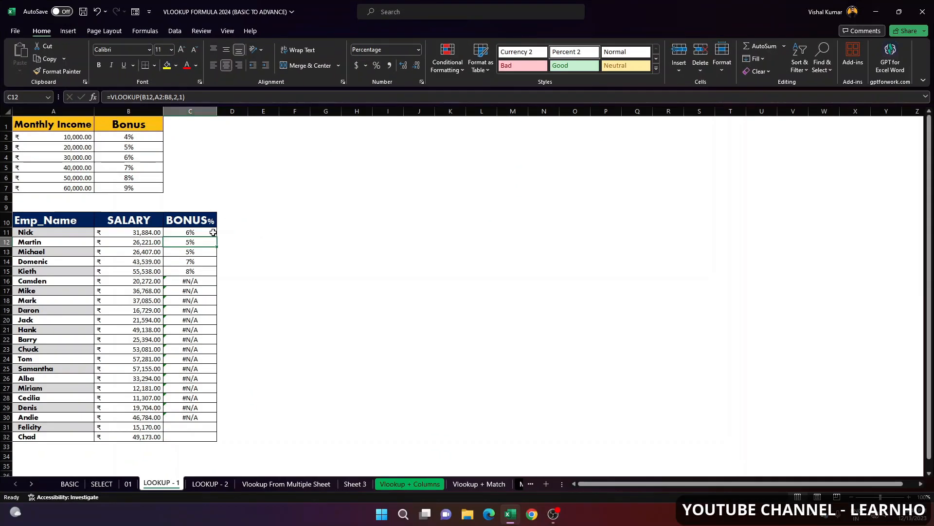
Step: Fill C11's formula down to C32 and check several of the copied bonus formulas
left_click(213, 232)
left_click_drag(217, 237, 202, 439)
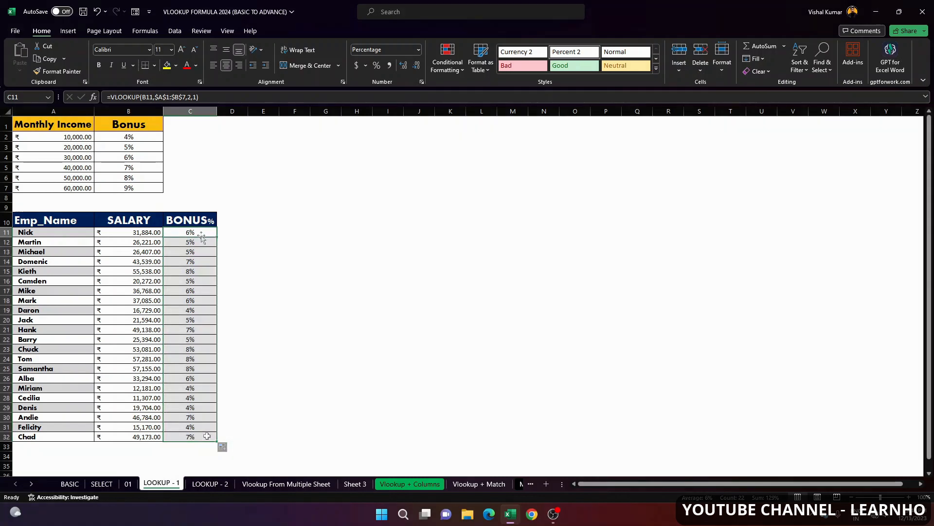
left_click(195, 280)
left_click(198, 320)
left_click(194, 369)
left_click(194, 408)
left_click(198, 426)
Step: Calculate the bonus amount in D11 by multiplying B11 by C11, and clear that cell again
left_click(237, 233)
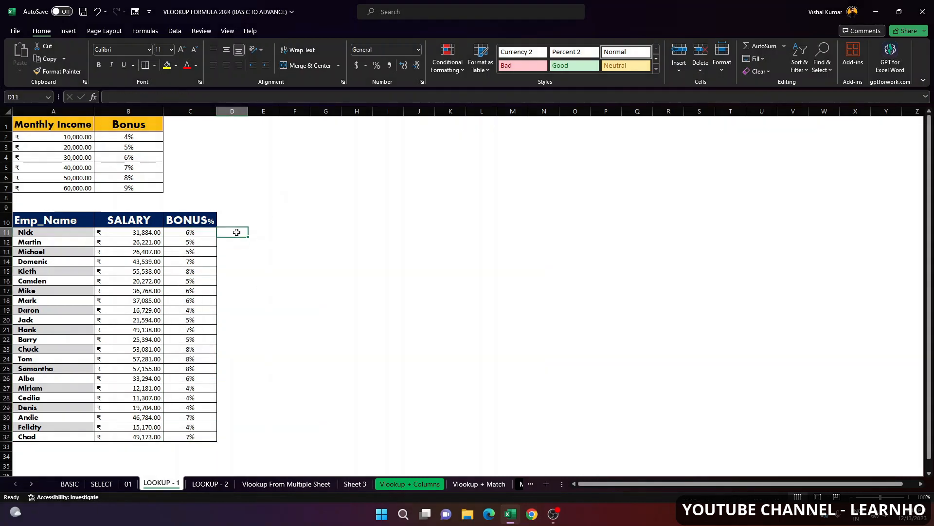
type("=")
left_click(162, 232)
type("*")
left_click(209, 233)
key("Return")
left_click(228, 233)
key("Delete")
left_click(185, 260)
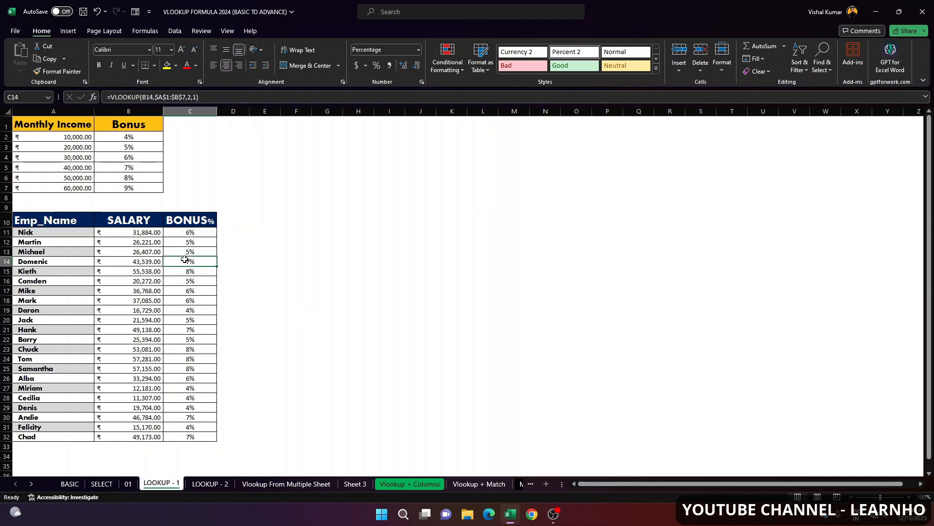
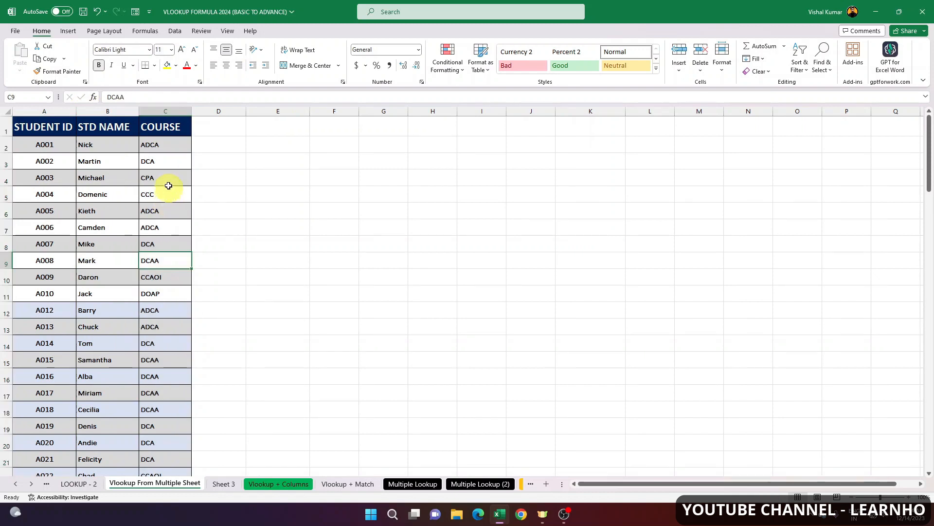
Step: Examine the student table's ID, name and course columns, and the course and fee table on Sheet 3
left_click_drag(48, 128, 190, 289)
left_click(157, 242)
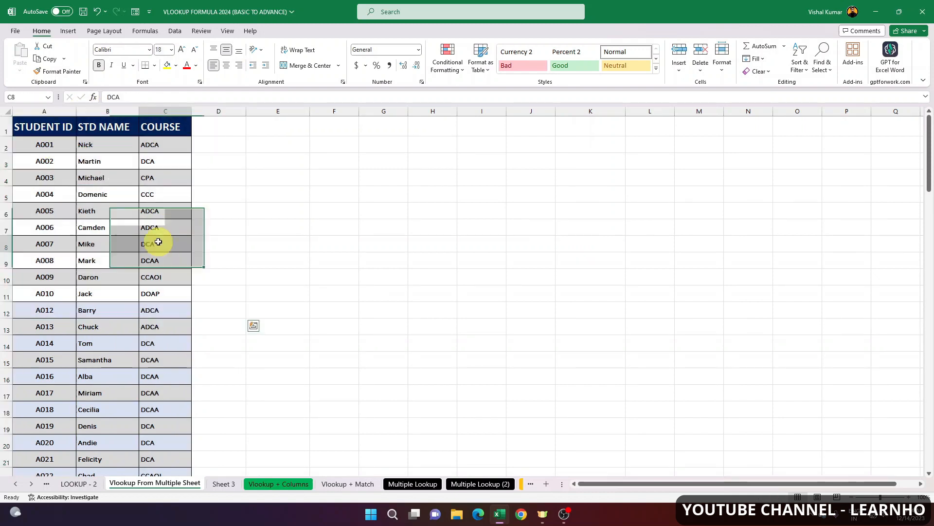
left_click(220, 485)
left_click_drag(42, 129, 62, 225)
left_click(66, 176)
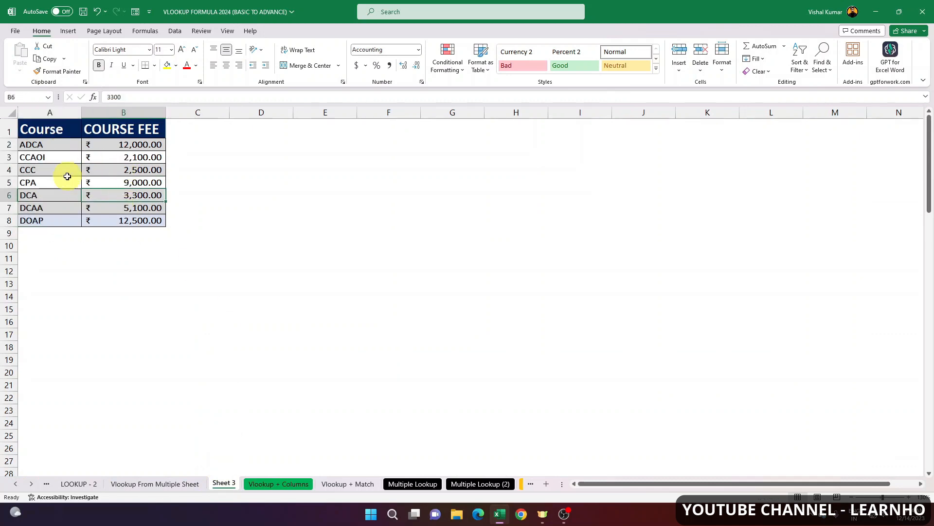
left_click(59, 205)
left_click(129, 207)
left_click(134, 220)
left_click_drag(47, 136, 133, 217)
left_click(131, 209)
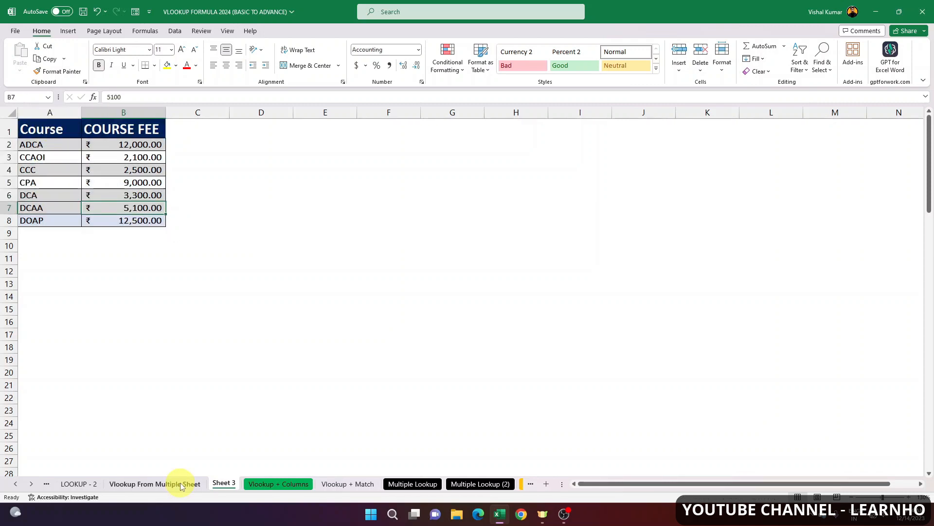
left_click(48, 144)
left_click(131, 144)
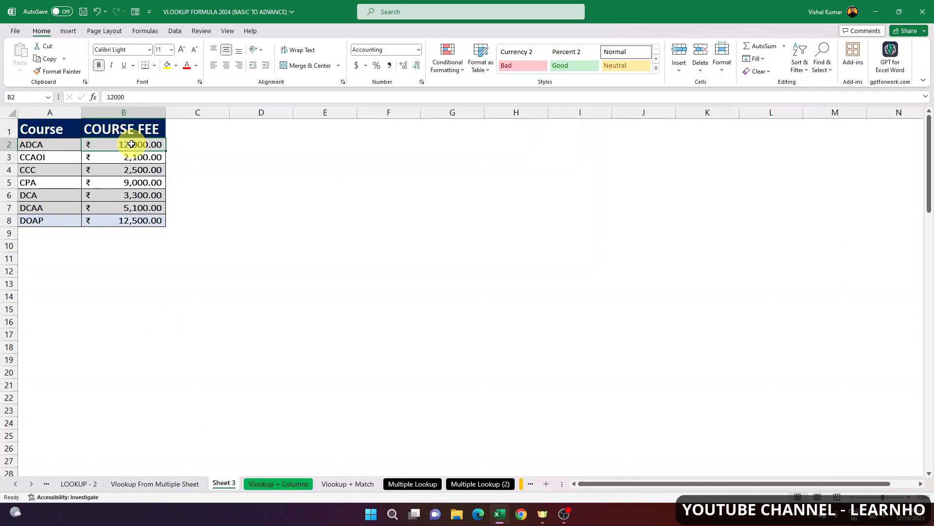
Step: Return to the Vlookup From Multiple Sheet worksheet and examine several ADCA rows together with the empty column D cells beside them
left_click(187, 484)
left_click_drag(167, 145, 241, 146)
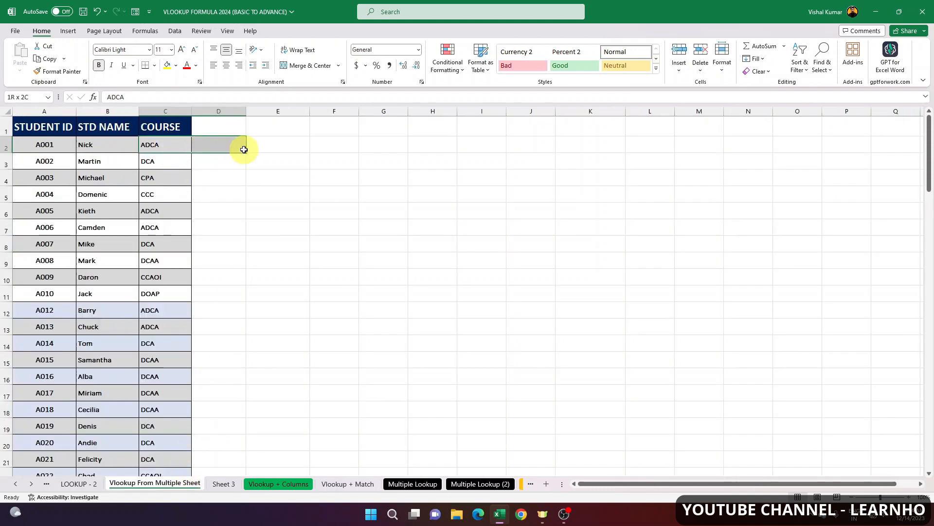
left_click(187, 214, "ctrl")
left_click_drag(203, 220, 236, 215)
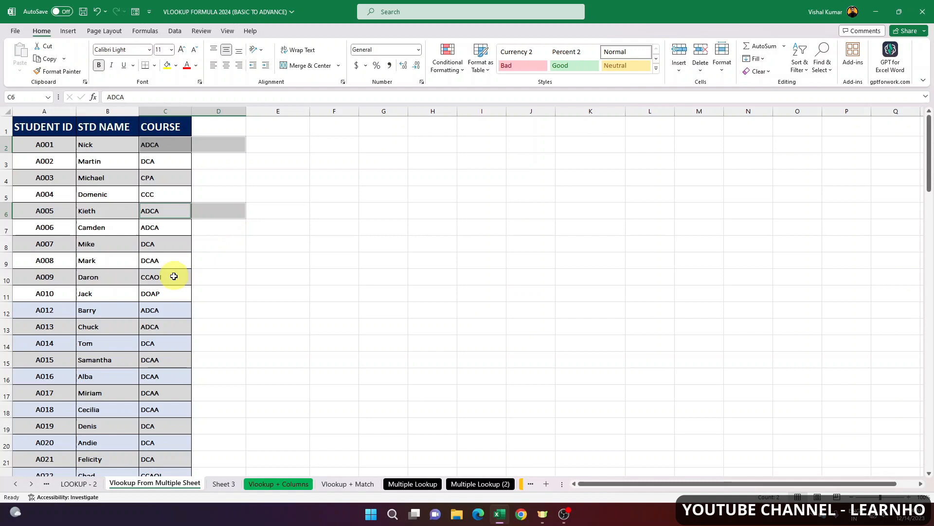
left_click_drag(167, 316, 222, 316)
left_click_drag(167, 142, 217, 141)
left_click_drag(176, 231, 224, 225)
left_click(207, 205)
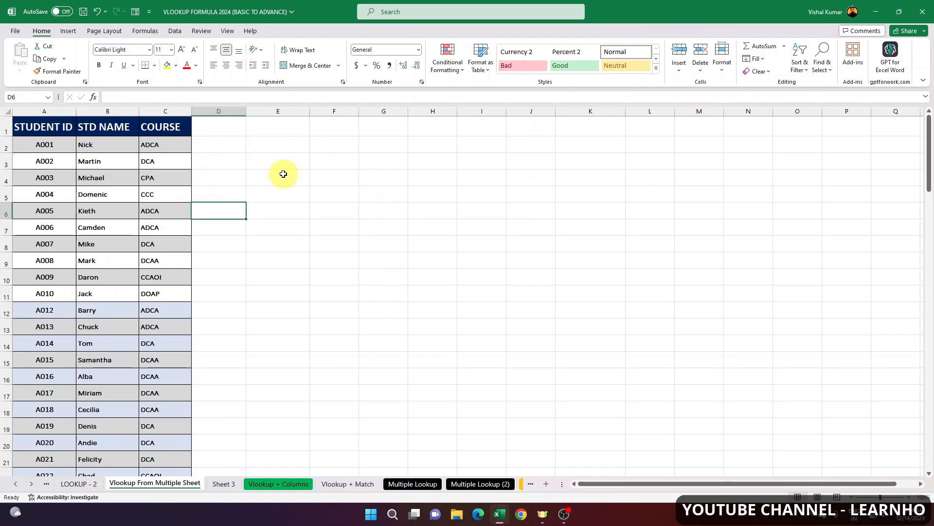
Step: Add the header COURSE FEES in D1, and copy column C's formatting to column D with the width fitted to the header
key("ctrl+Up")
type("cou")
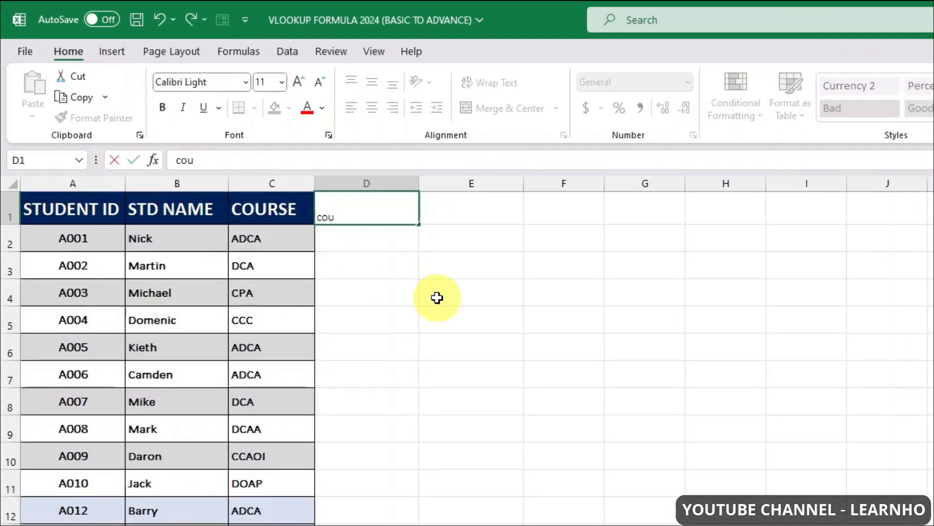
type("RSE FEES")
key("Return")
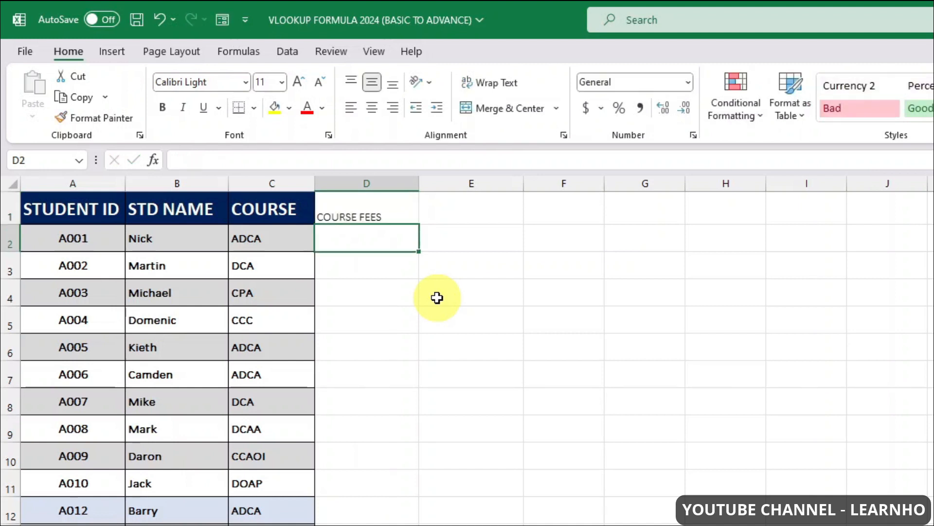
left_click(299, 203)
left_click(298, 183)
left_click(92, 118)
left_click(368, 183)
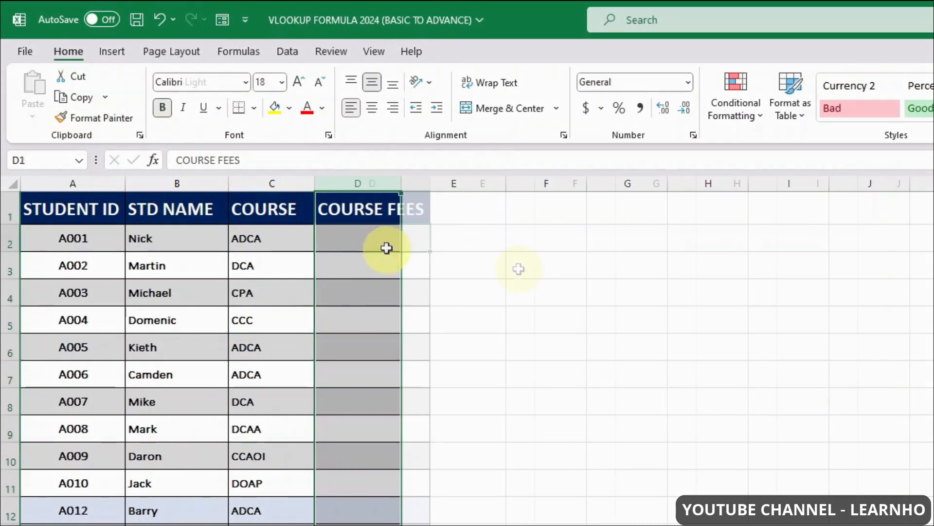
Step: Start a VLOOKUP in D2 with C2 as the lookup value and 'Sheet 3'!A1:B8 as the table array
left_click(346, 235)
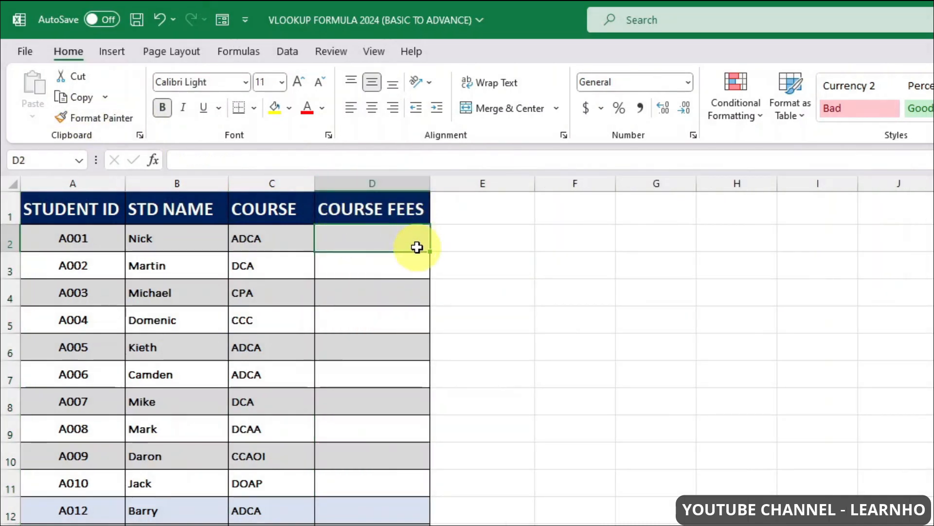
type("=VLOOKUP(")
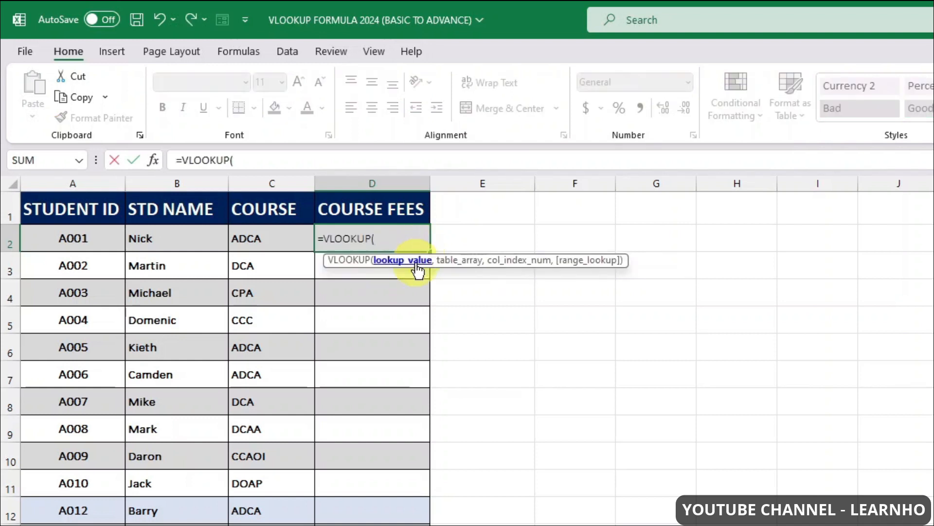
left_click(287, 231)
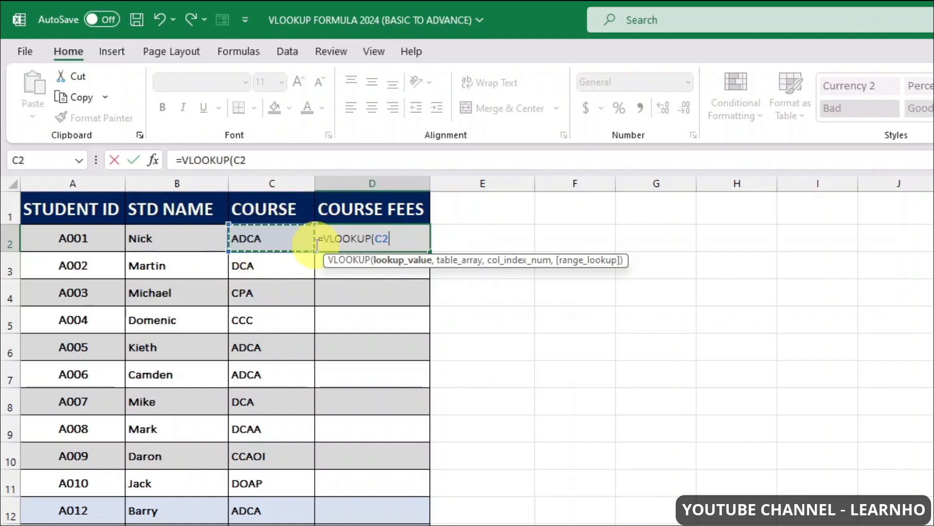
type(",")
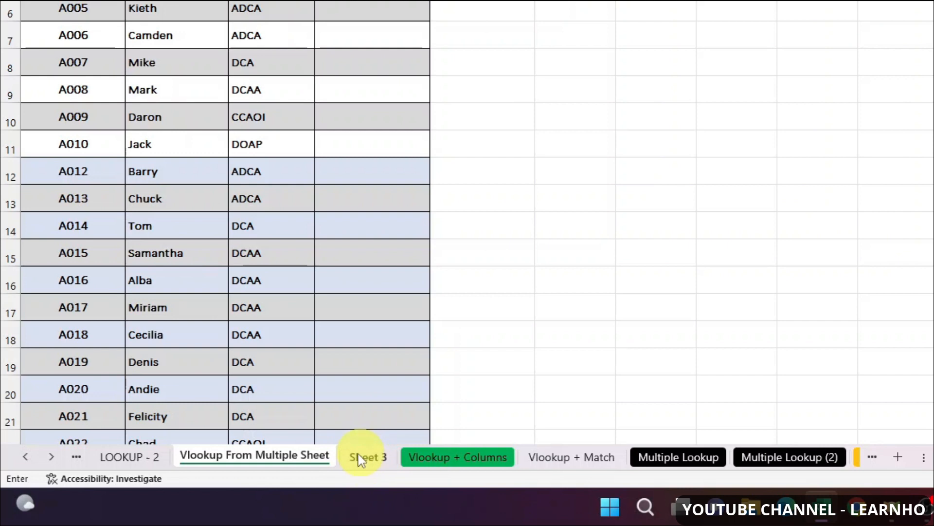
left_click(366, 463)
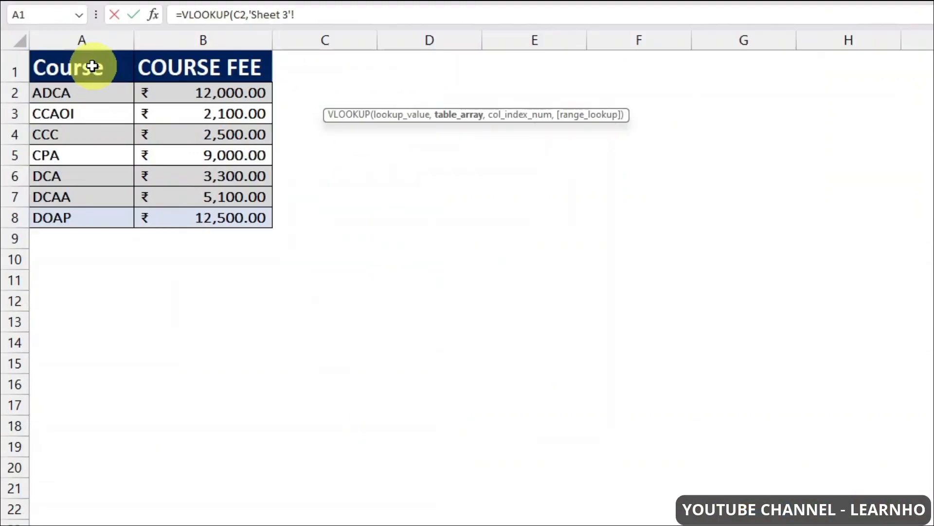
left_click_drag(93, 66, 224, 211)
left_click_drag(225, 359, 225, 358)
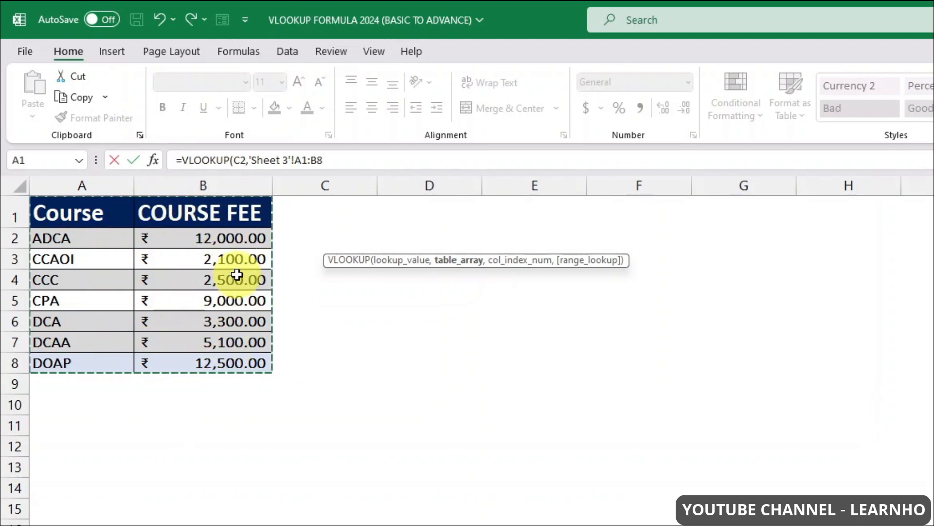
Step: Complete D2's VLOOKUP with column index 2 and 0 for an exact match, and enter the formula
left_click(346, 160)
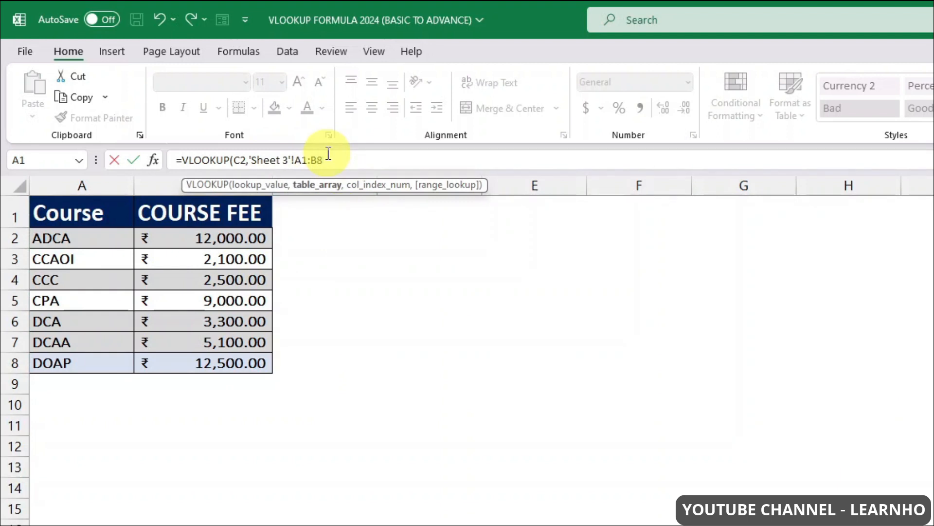
type(",")
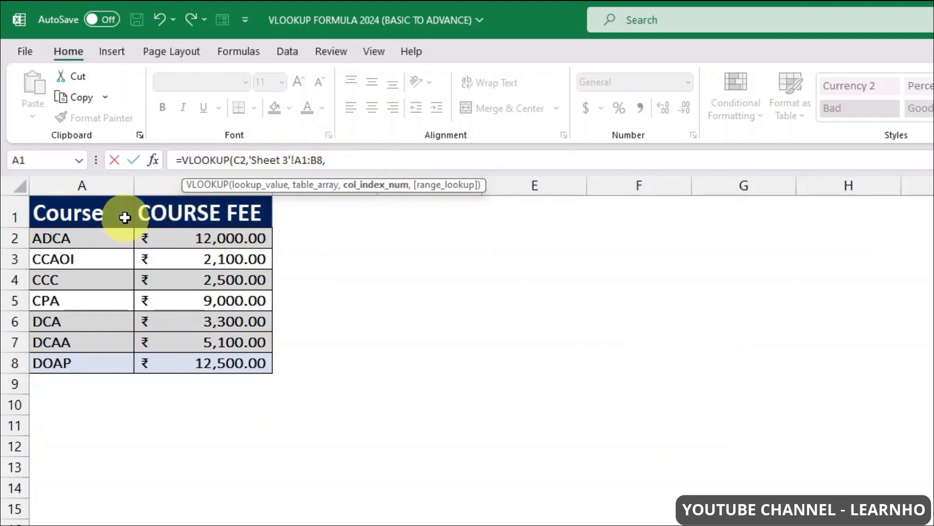
type("2")
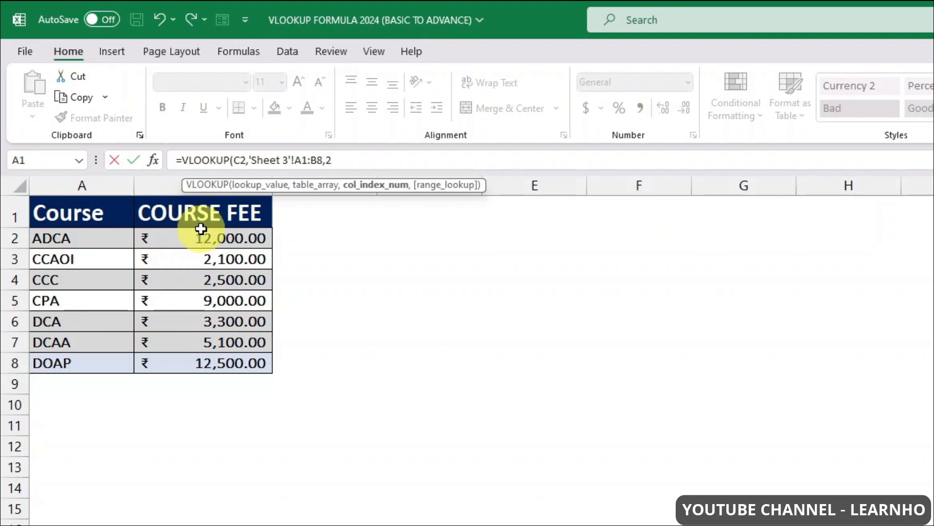
type(",0")
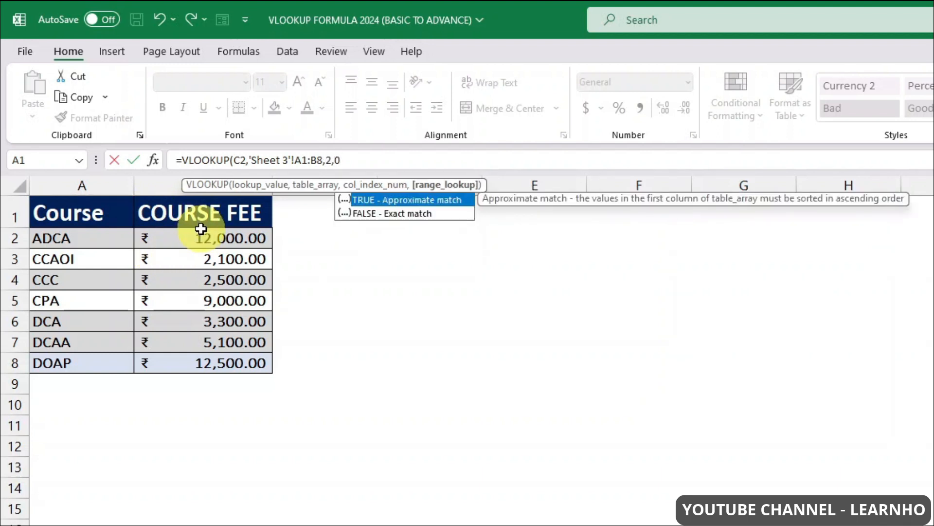
type(")")
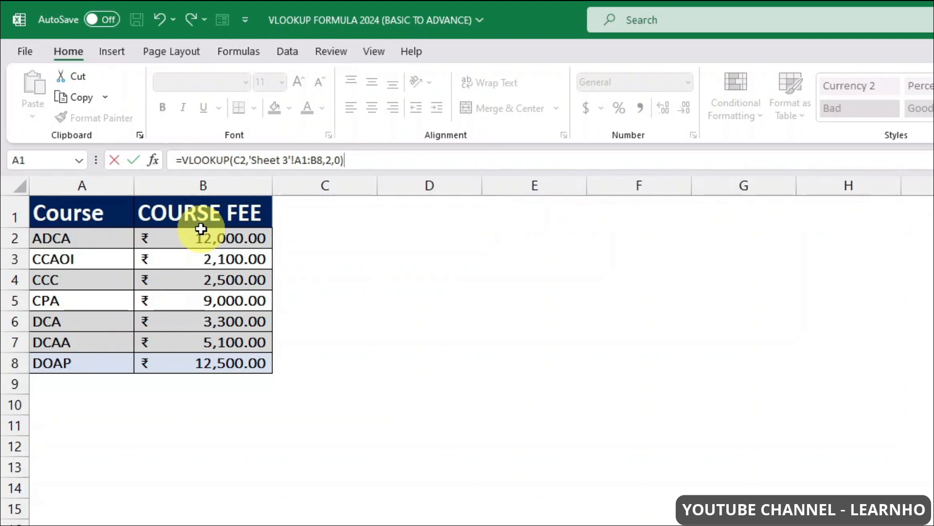
key("Return")
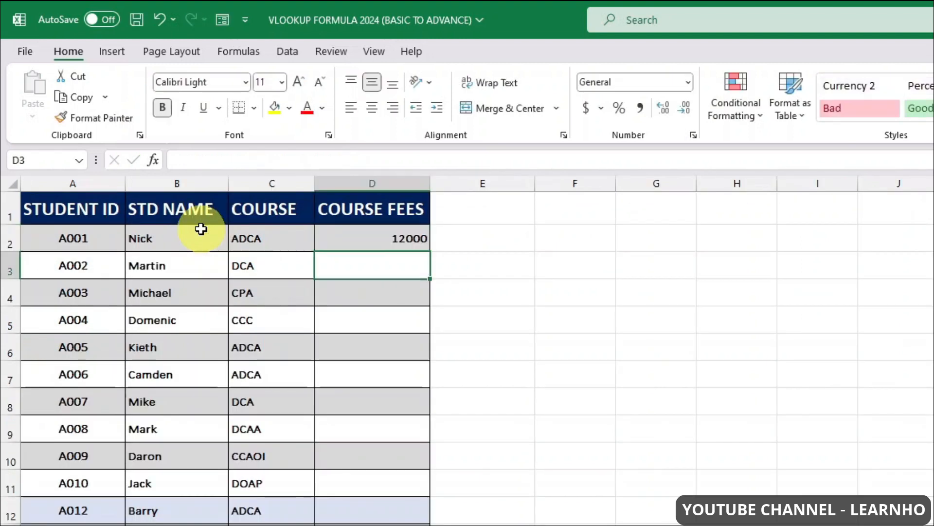
Step: Fill D2's VLOOKUP formula down to D5
left_click(290, 243)
left_click(390, 239)
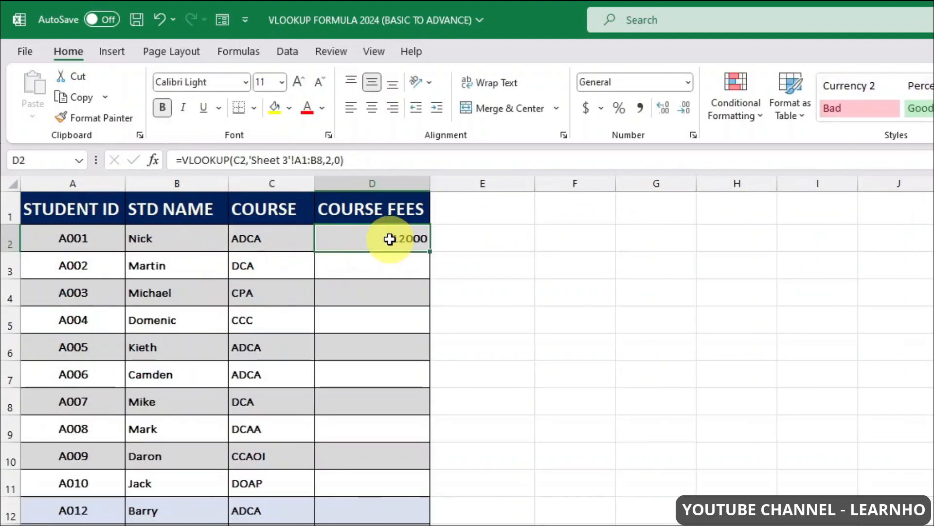
left_click_drag(430, 250, 438, 341)
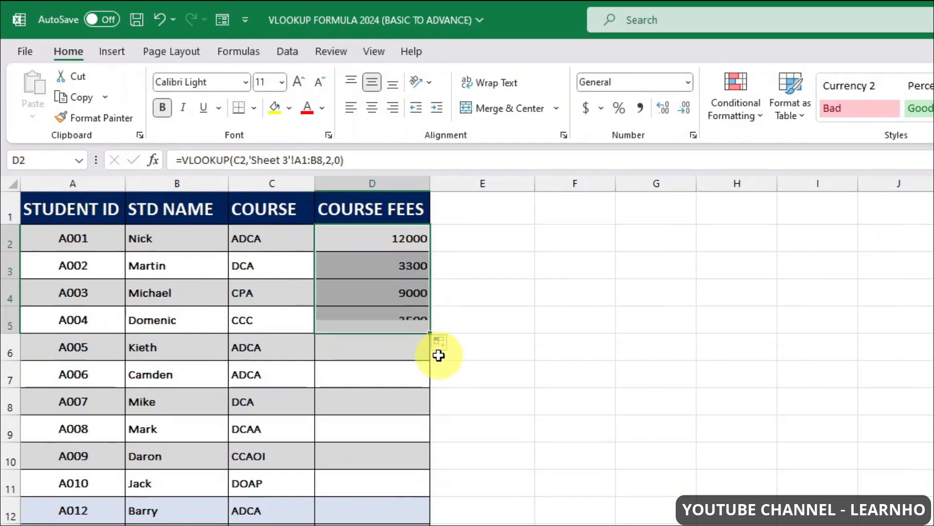
Step: Make the table array in D2's VLOOKUP an absolute reference, 'Sheet 3'!$A$1:$B$8
double_click(393, 235)
left_click_drag(481, 237, 409, 237)
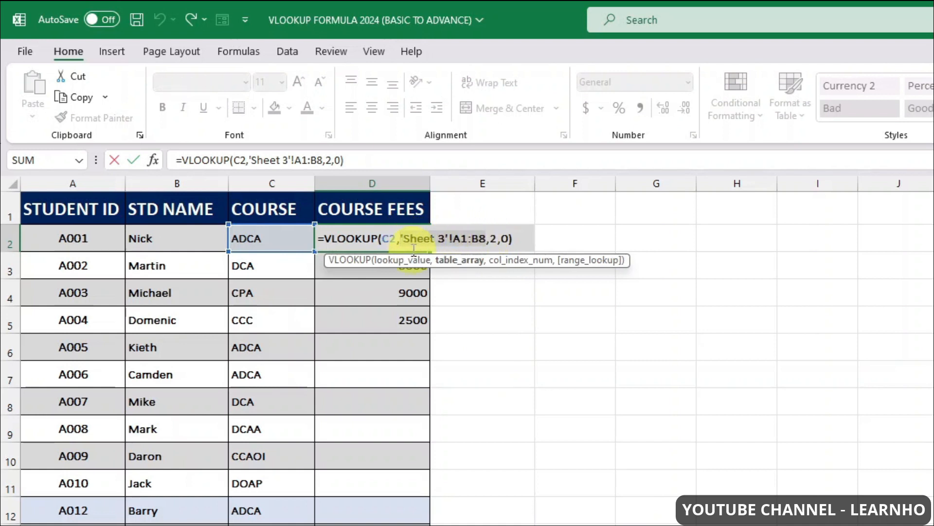
left_click(467, 263)
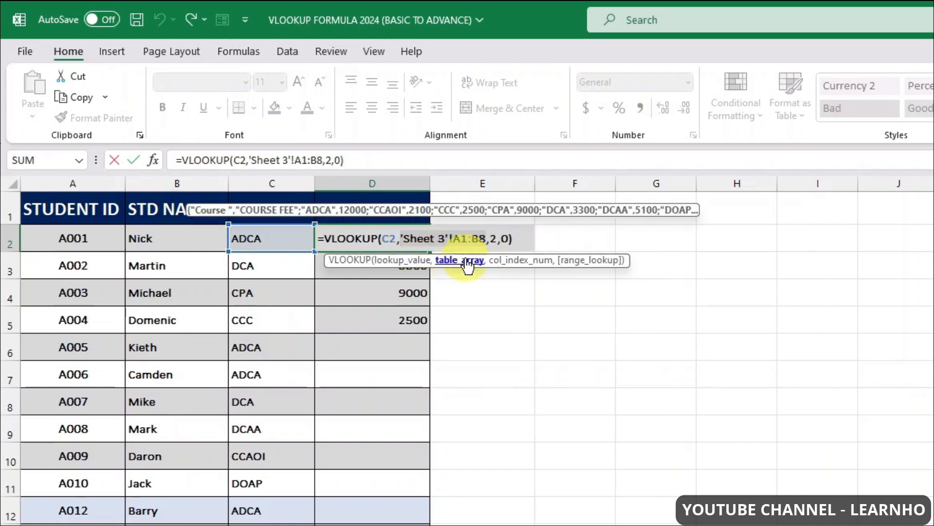
key("F4")
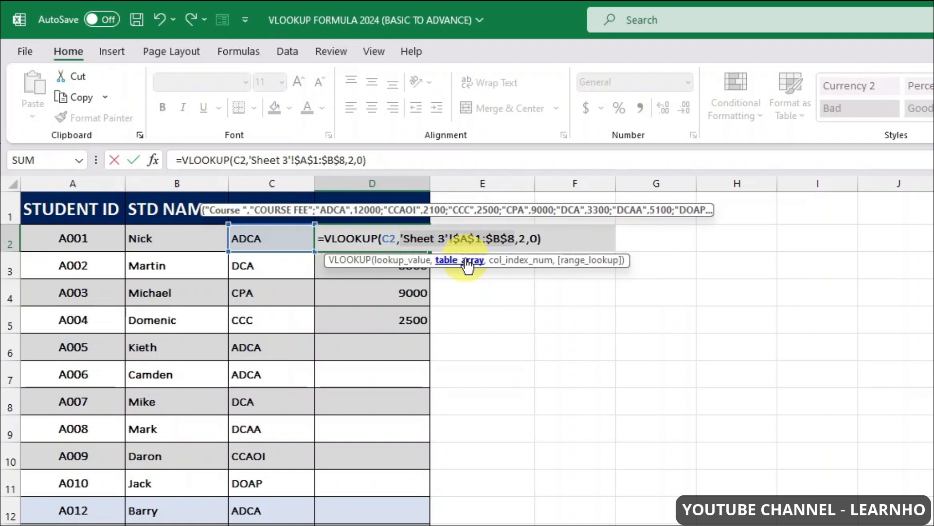
key("Return")
Step: Fill D2's formula down the whole COURSE FEES column and check the fees of several DCA rows farther down the list
left_click(416, 238)
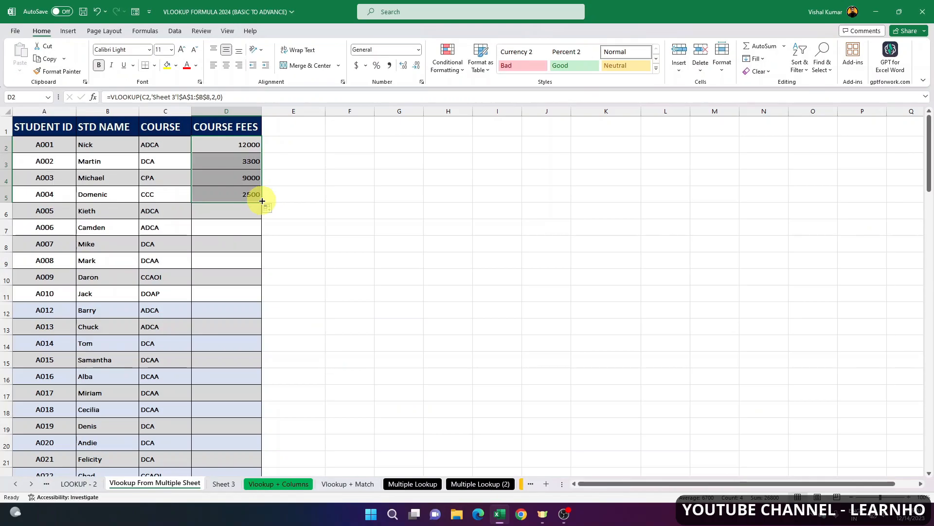
double_click(430, 333)
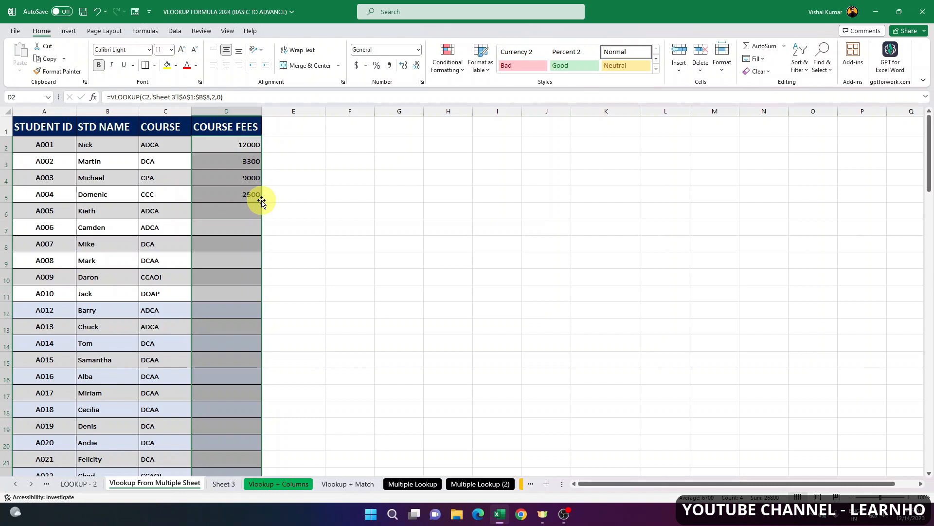
scroll(247, 279, "down", 11)
scroll(241, 299, "down", 3)
left_click_drag(156, 275, 244, 274)
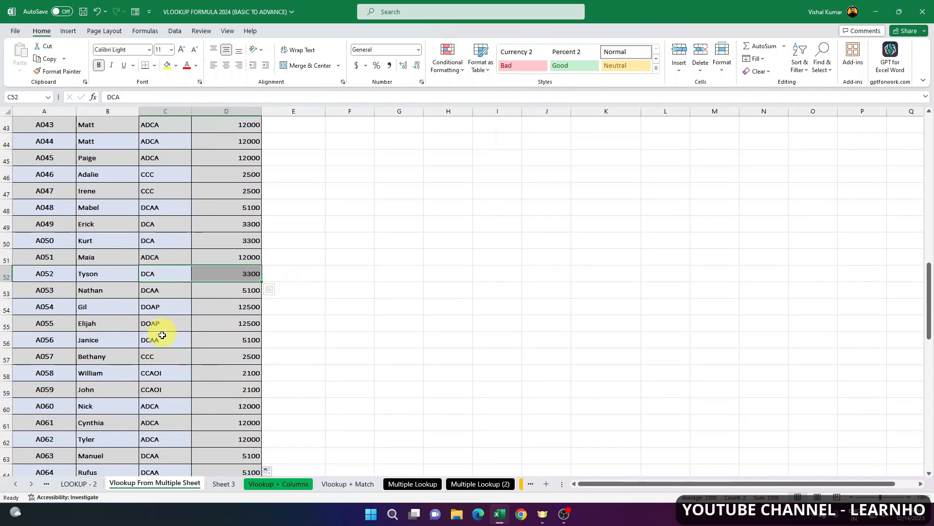
scroll(165, 444, "down", 3)
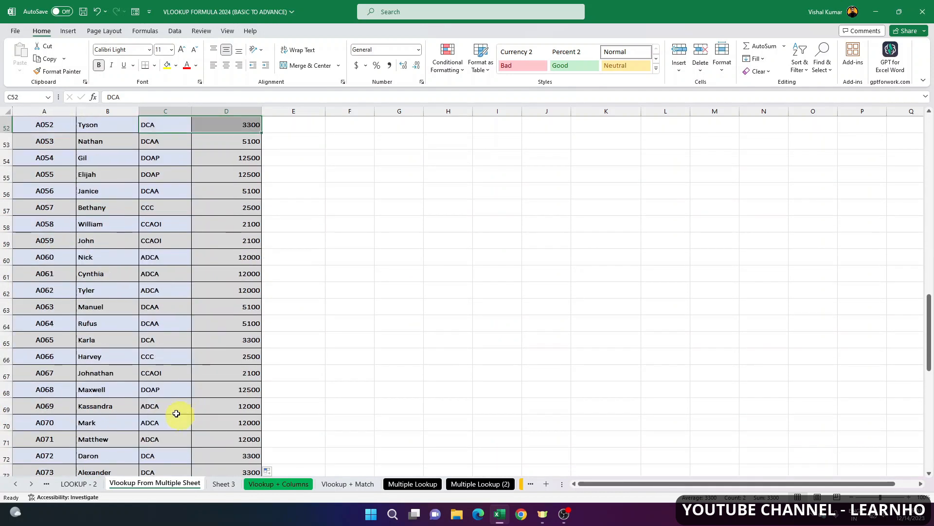
left_click_drag(155, 452, 261, 455)
scroll(202, 463, "down", 5)
left_click_drag(153, 217, 234, 217)
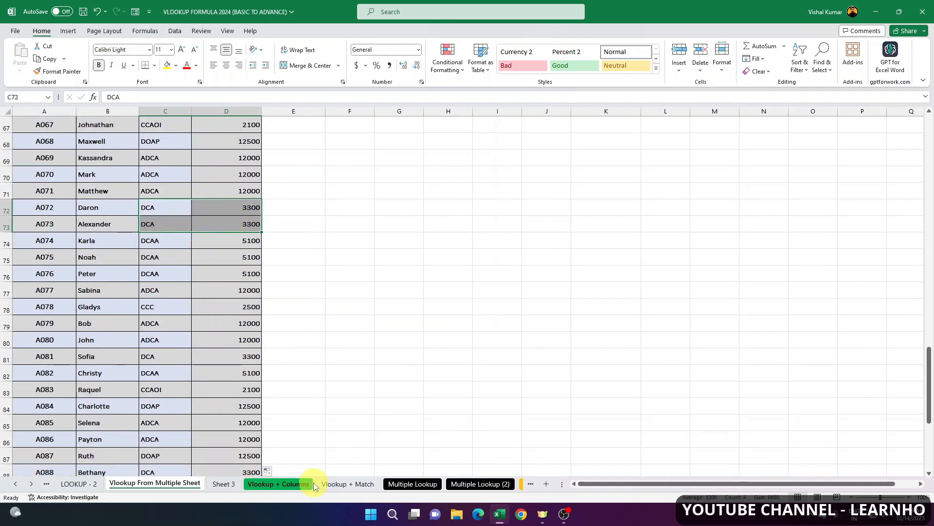
Step: Define the workbook-scope name COURSE_FEES for the course fee table in A1:B8 on Sheet 3
left_click(225, 485)
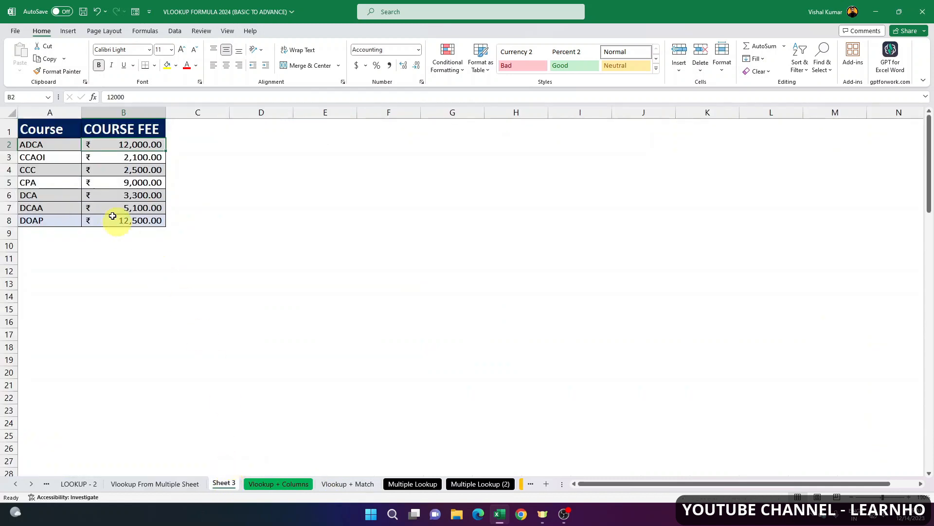
left_click_drag(29, 194, 141, 197)
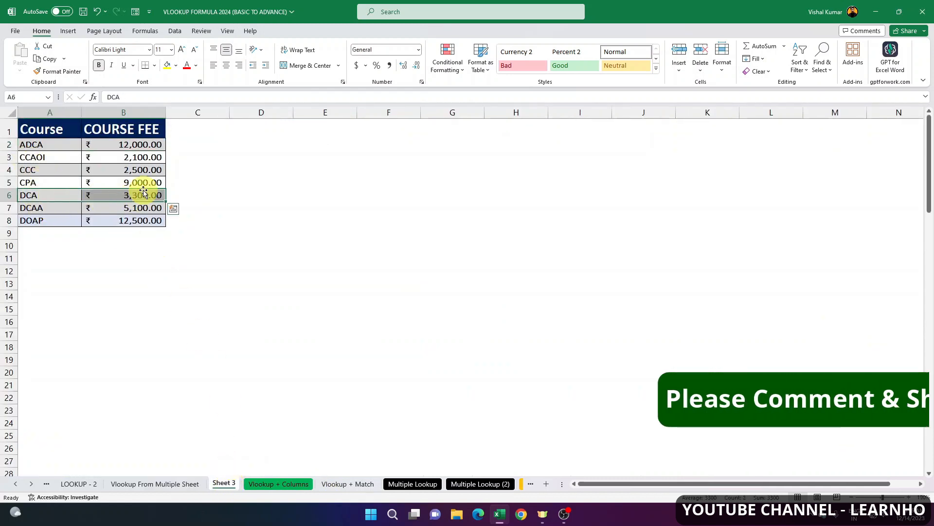
left_click_drag(56, 141, 130, 223)
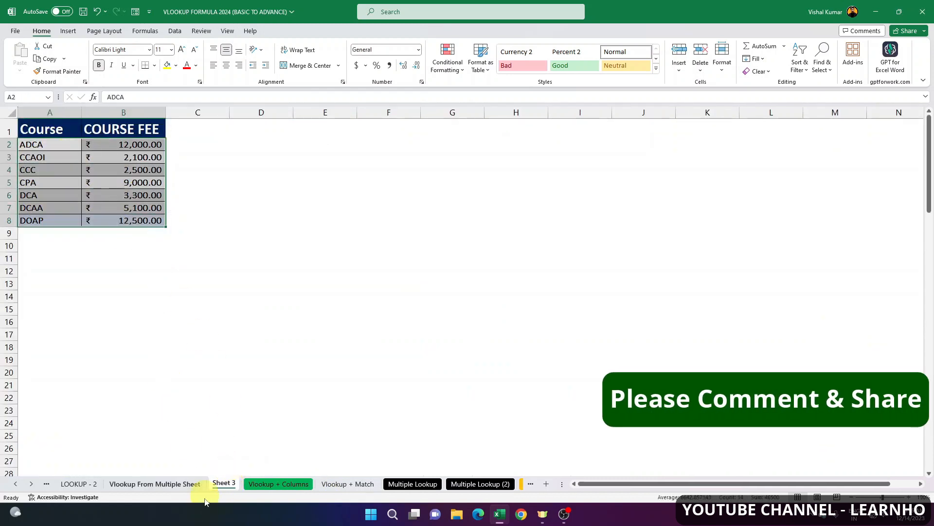
left_click(180, 484)
scroll(249, 248, "up", 10)
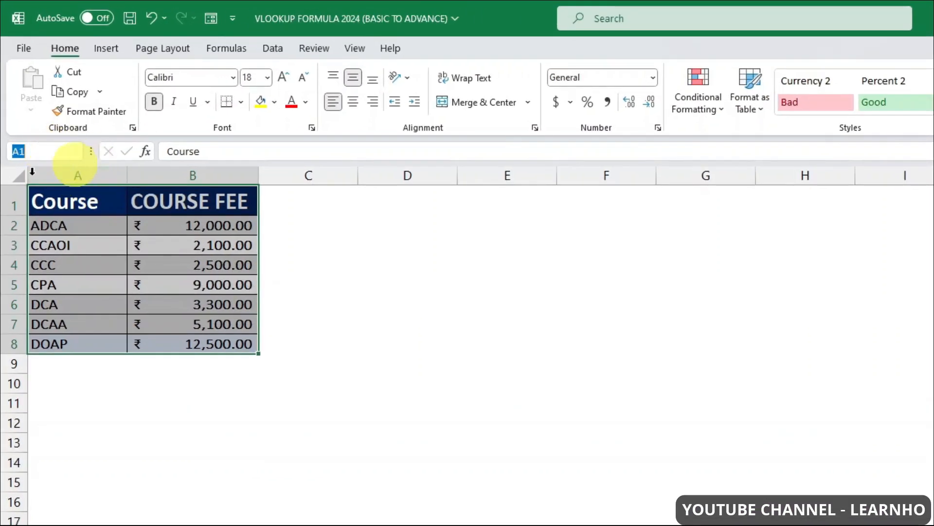
left_click(238, 48)
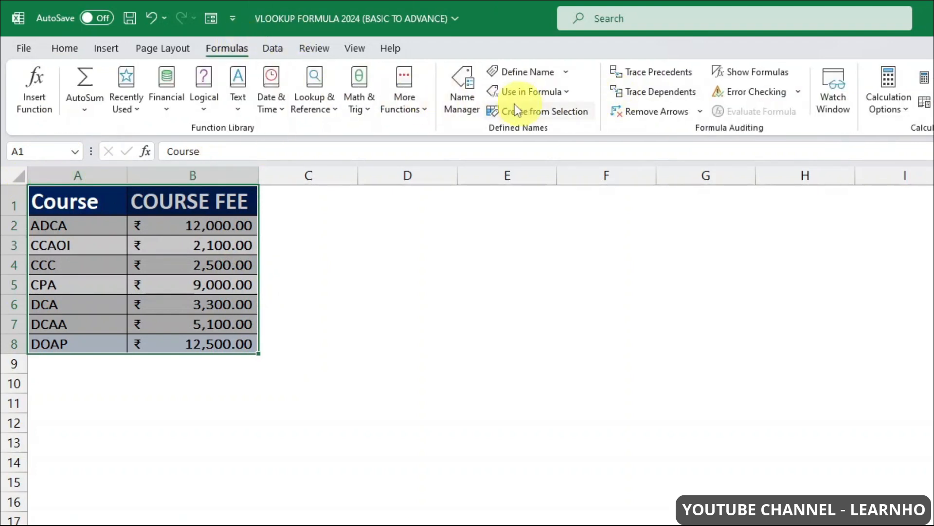
left_click(524, 72)
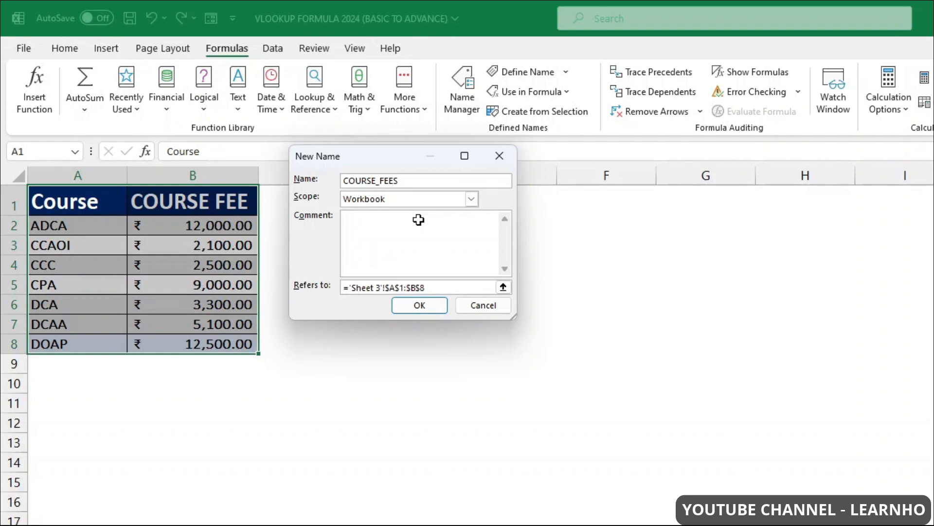
key("Return")
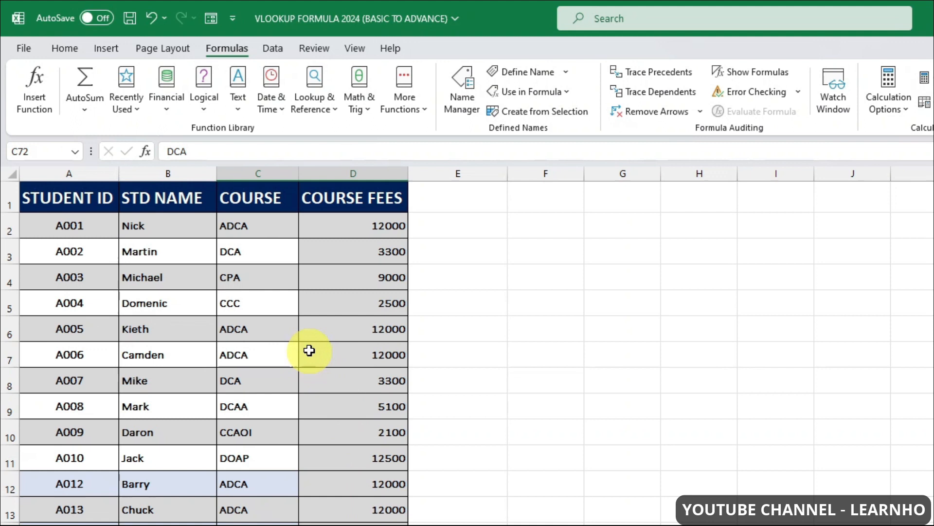
Step: Clear all existing lookup formulas from the COURSE FEES column, from D2 down, on the Vlookup From Multiple Sheet sheet
left_click(350, 227)
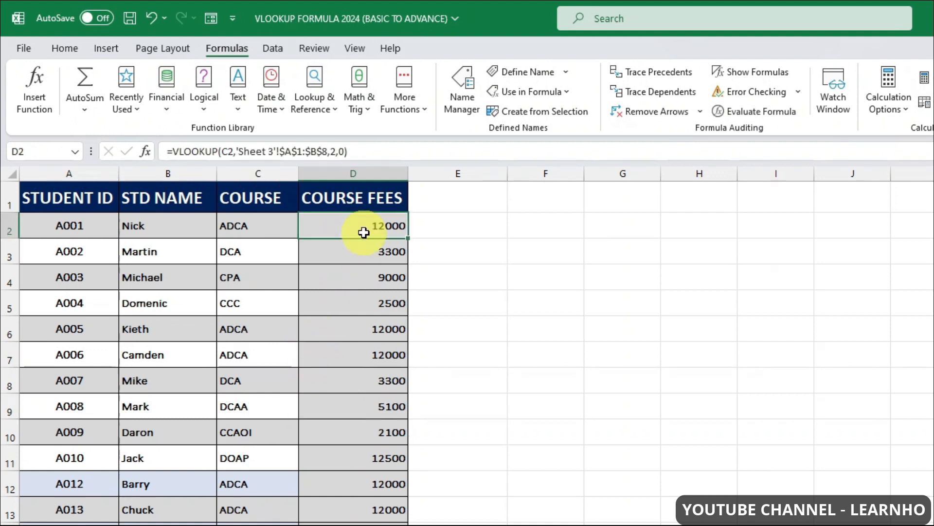
key("ctrl+shift+Down")
key("Delete")
key("ctrl+BackSpace")
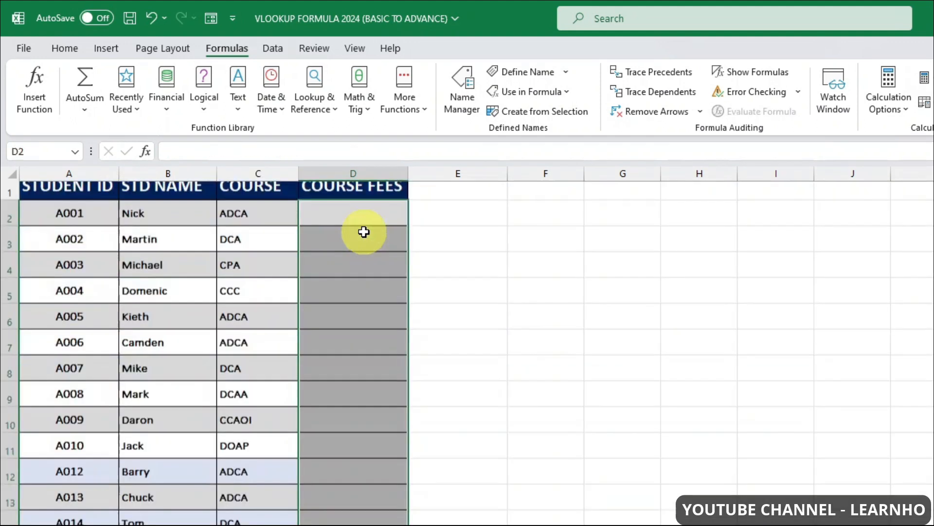
Step: Enter the formula =VLOOKUP(C2,COURSE_FEES,2,0) in cell D2 to look up the first student's course fee
left_click(365, 232)
type("=VLOOKUP(")
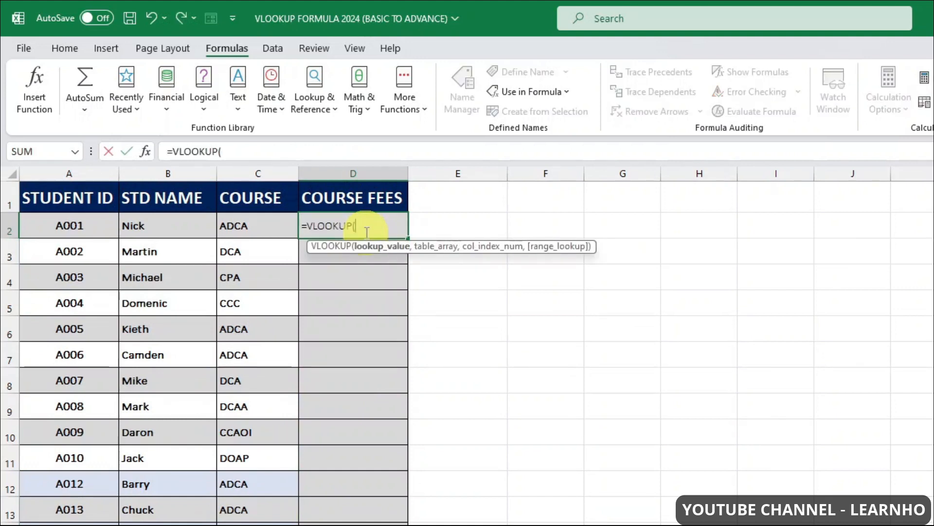
key("Left")
left_click(277, 229)
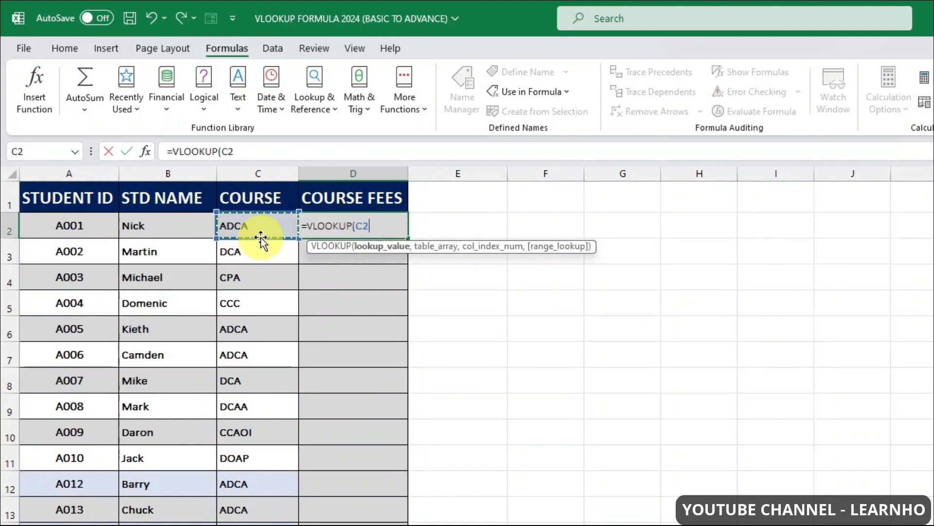
type(",")
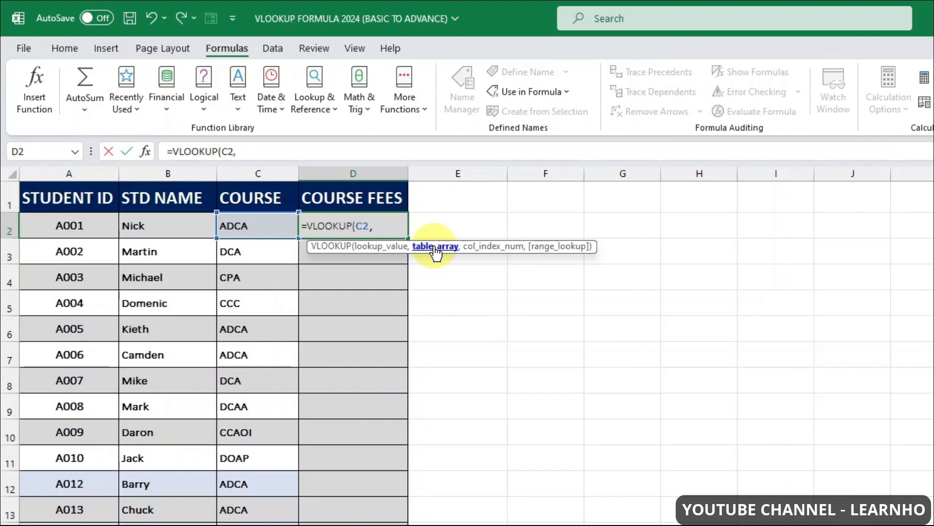
type("COUR")
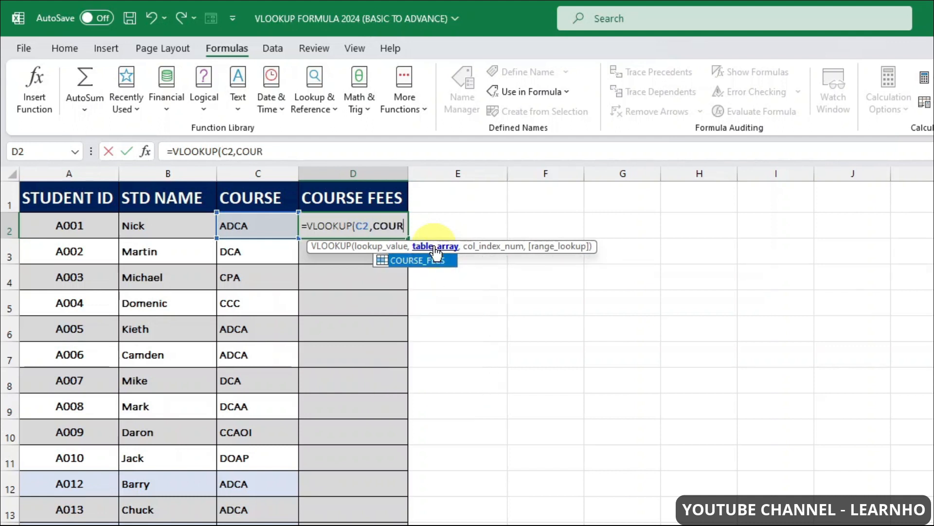
key("Tab")
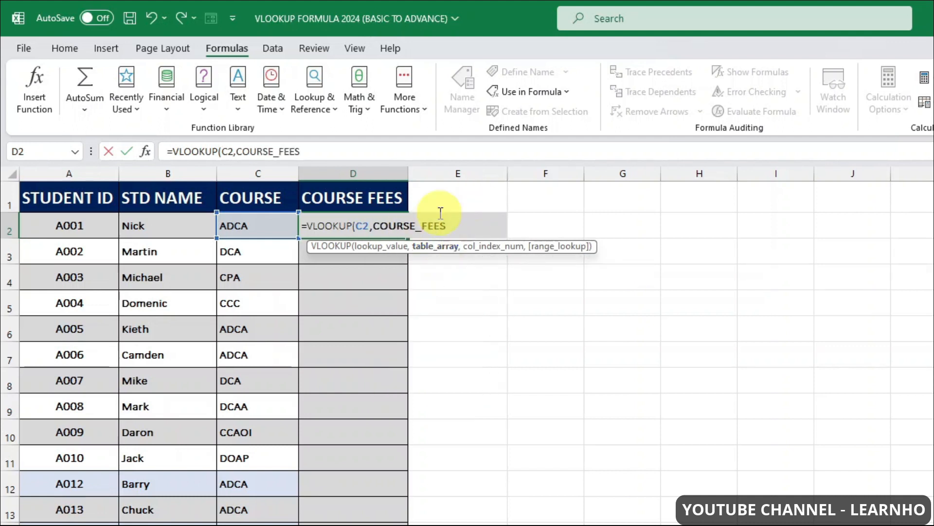
type(",")
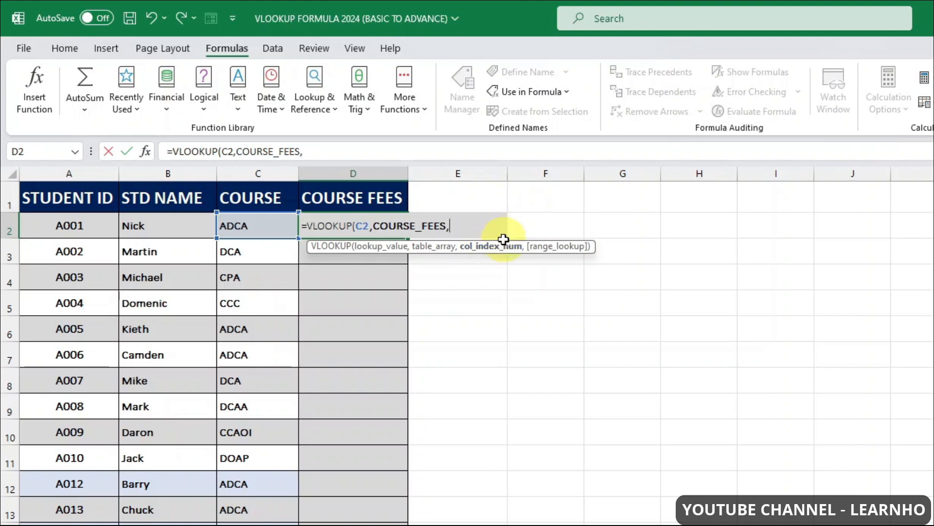
type("2,0")
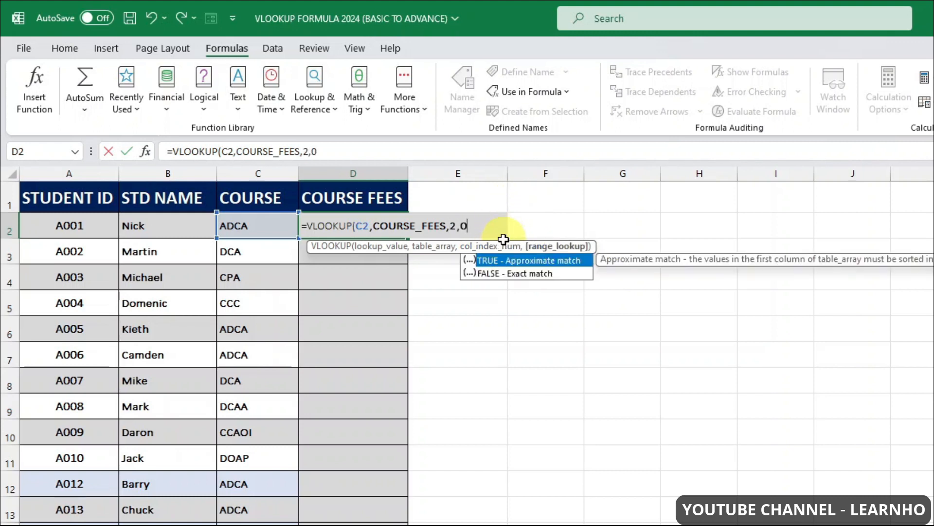
key("Return")
key("Up")
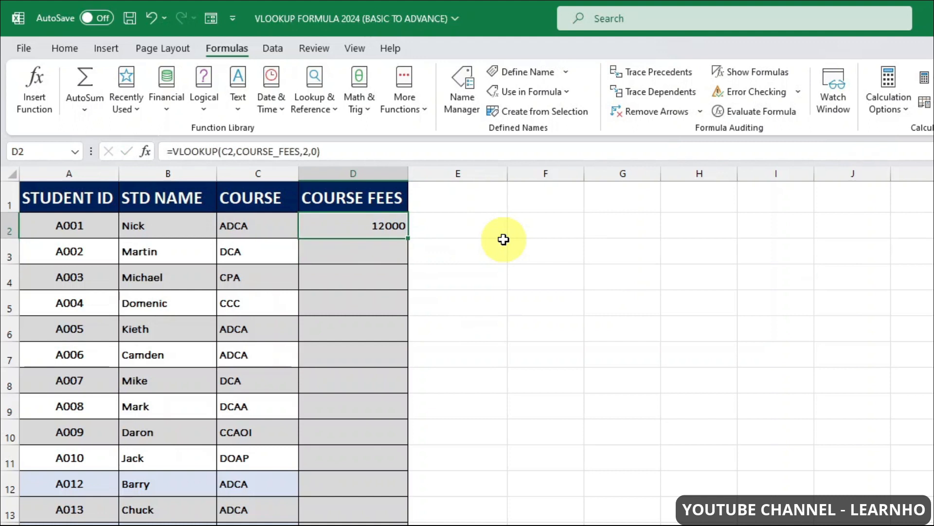
Step: Fill the D2 lookup formula down the COURSE FEES column for all students and review the filled cells
double_click(392, 228)
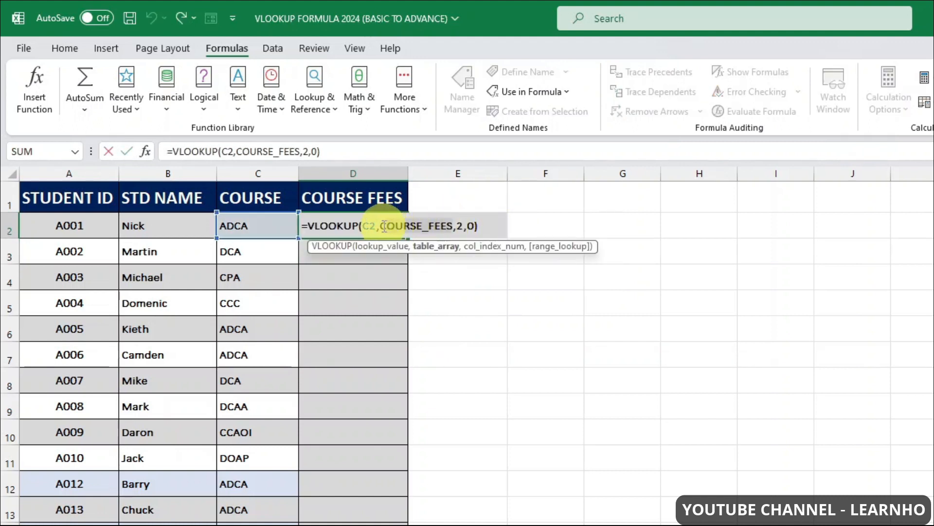
left_click(392, 258)
left_click(391, 226)
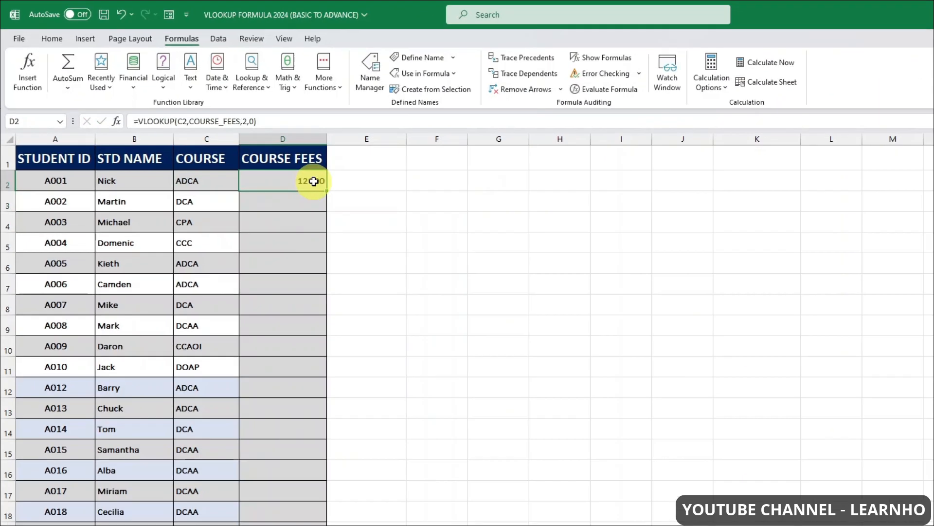
double_click(326, 191)
scroll(318, 443, "down", 1)
scroll(315, 268, "up", 1)
left_click(314, 267)
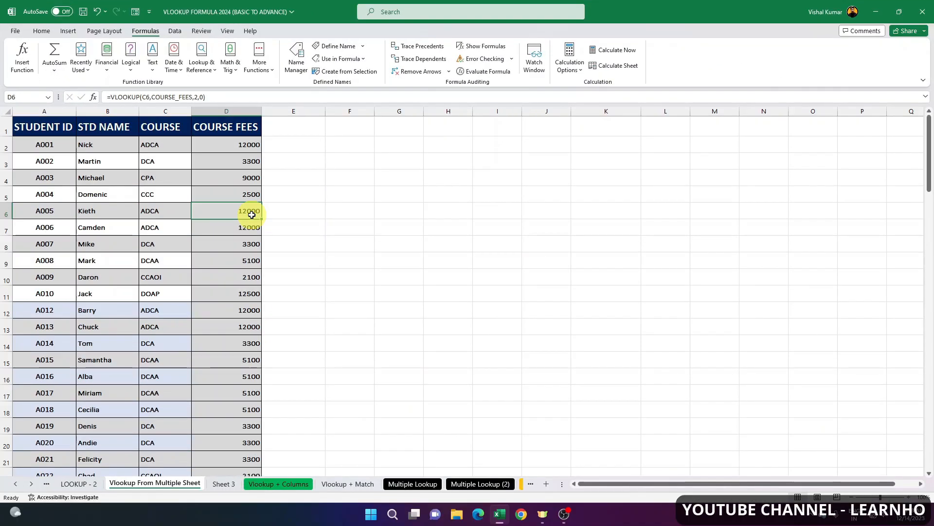
left_click_drag(248, 146, 221, 359)
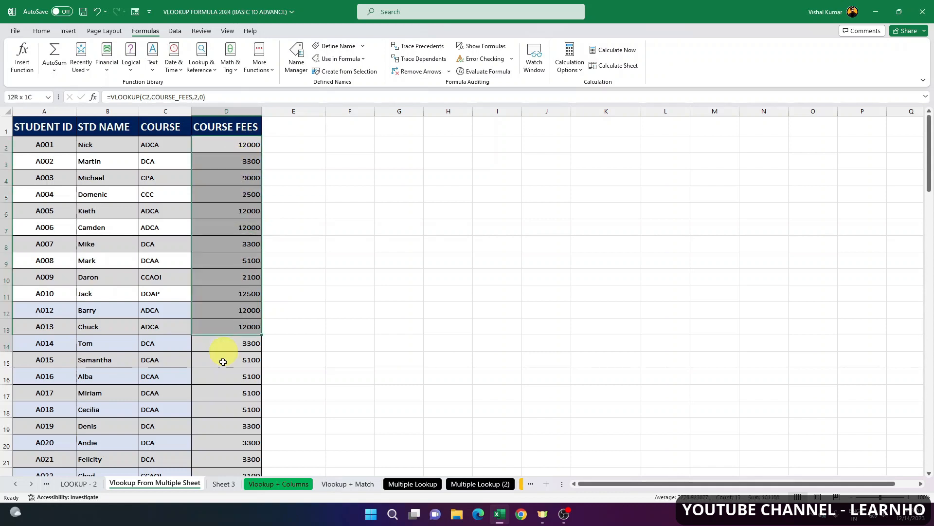
left_click_drag(221, 358, 221, 402)
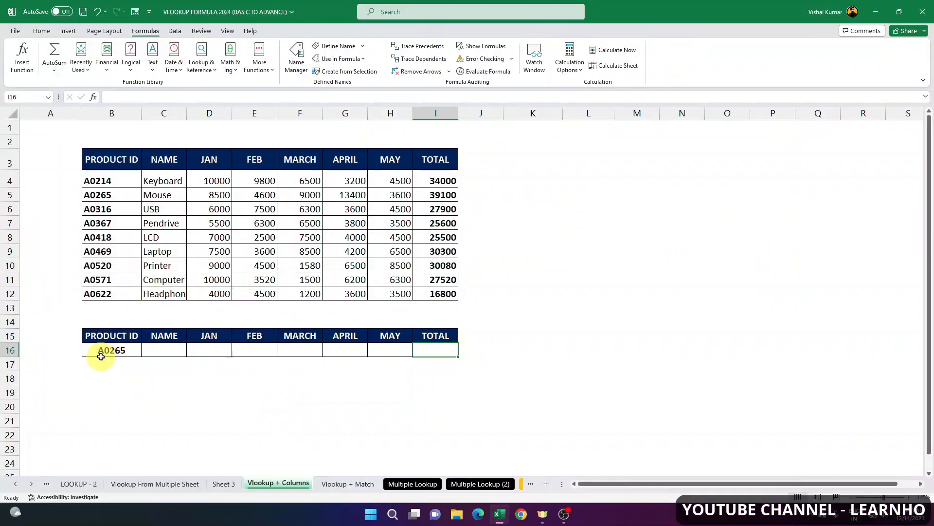
Step: Examine the lookup row on the Vlookup + Columns sheet, from the product ID in B16 across the NAME to TOTAL cells
left_click(103, 351)
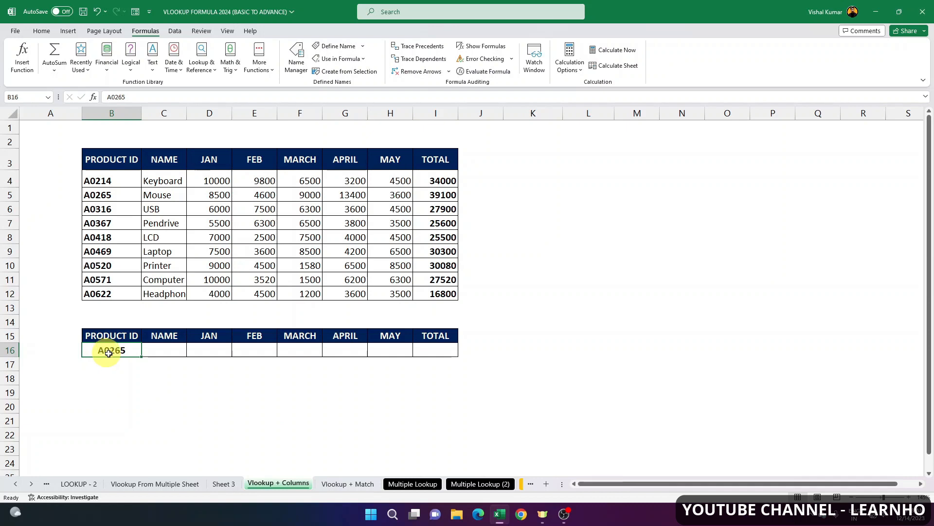
left_click(152, 351)
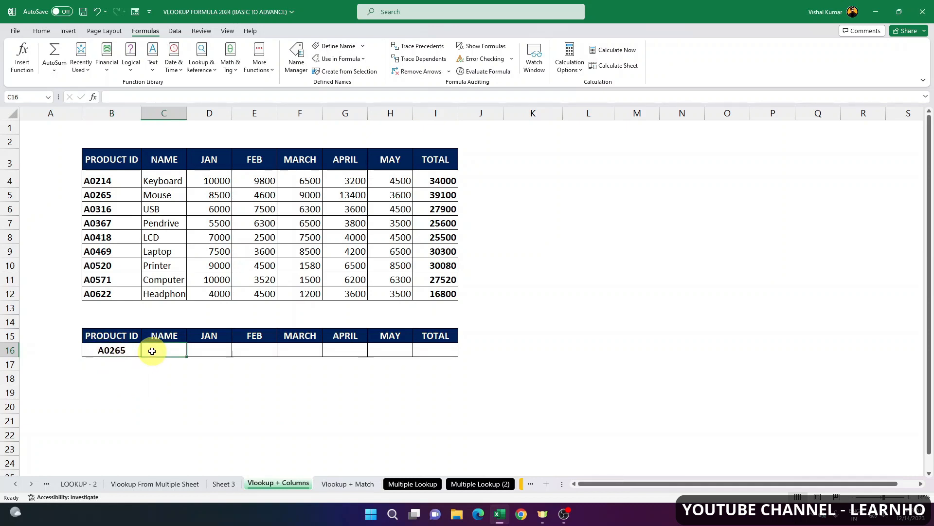
left_click(126, 351)
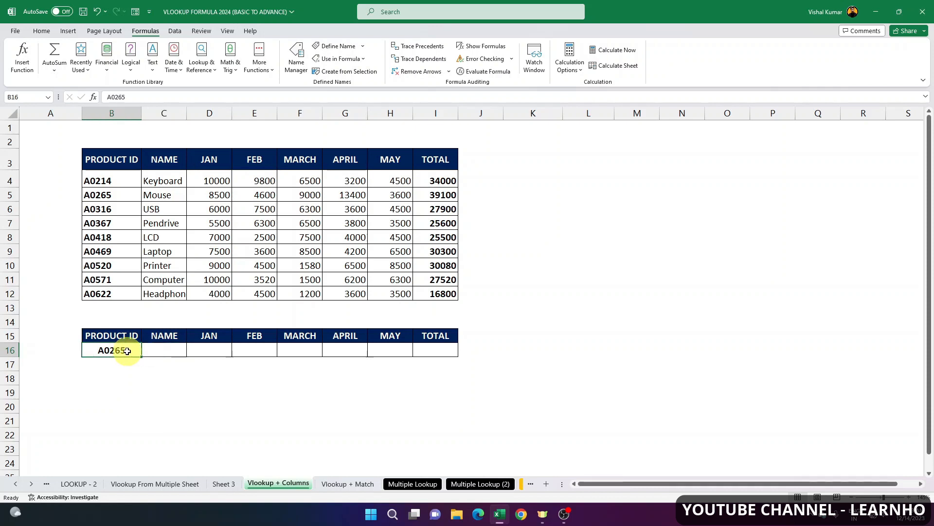
left_click(217, 351)
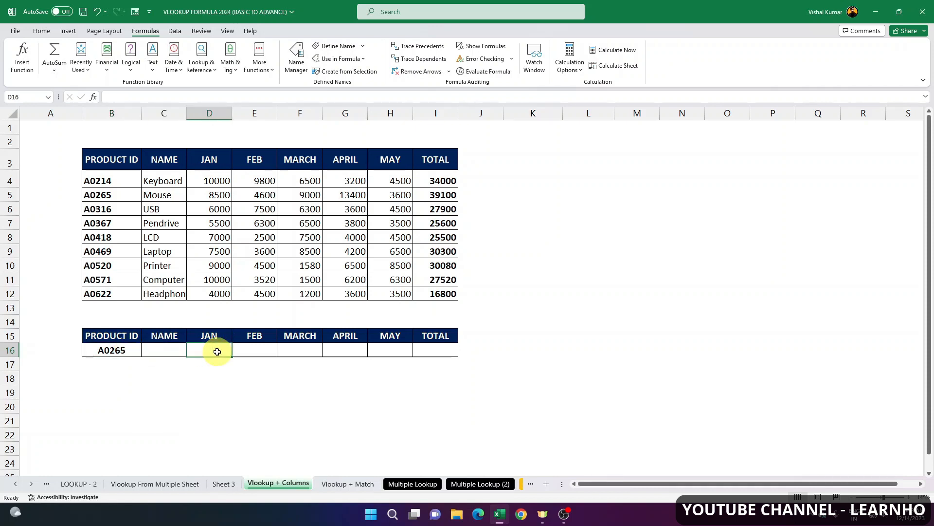
left_click(171, 351)
left_click_drag(171, 351, 254, 351)
left_click(257, 351)
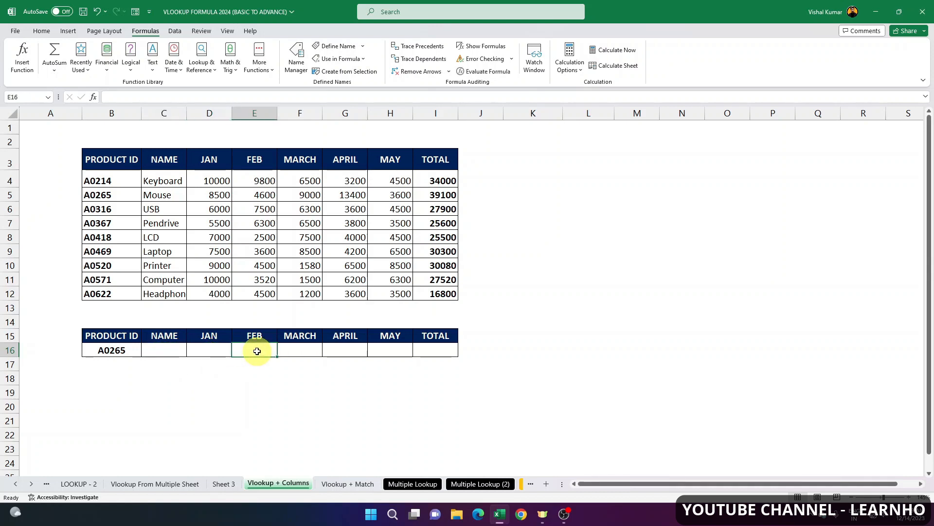
left_click(122, 352)
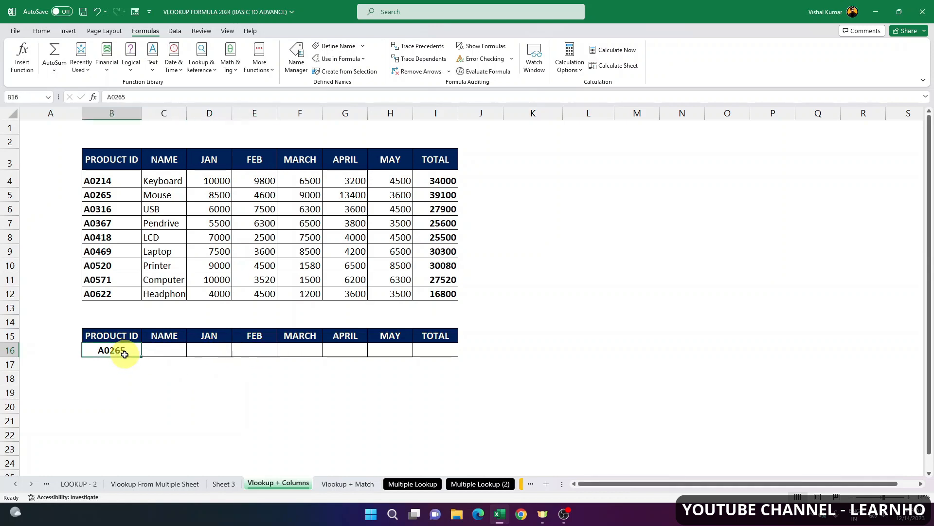
left_click(162, 354)
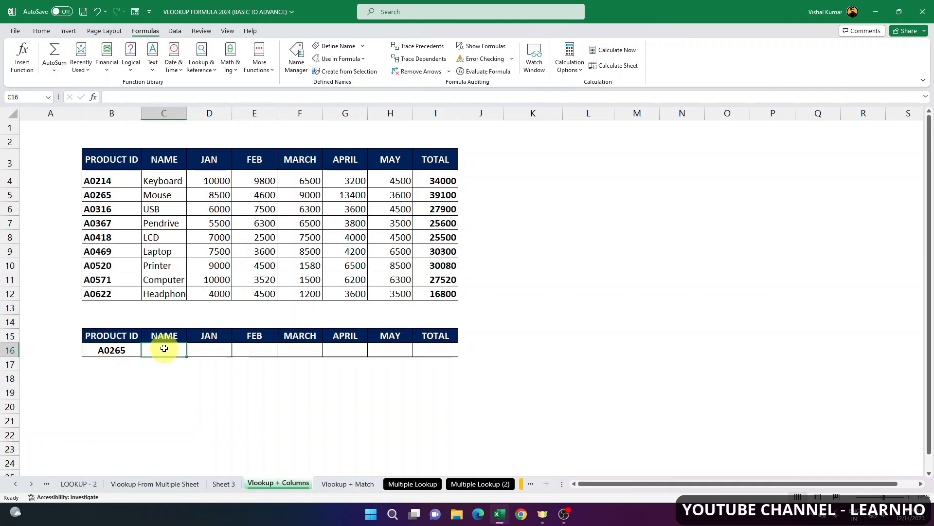
left_click(117, 351)
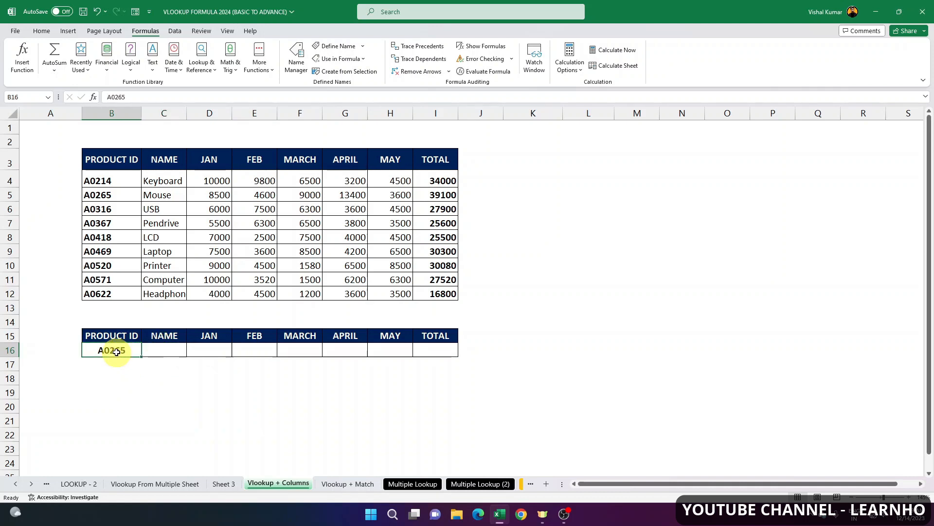
left_click(224, 350)
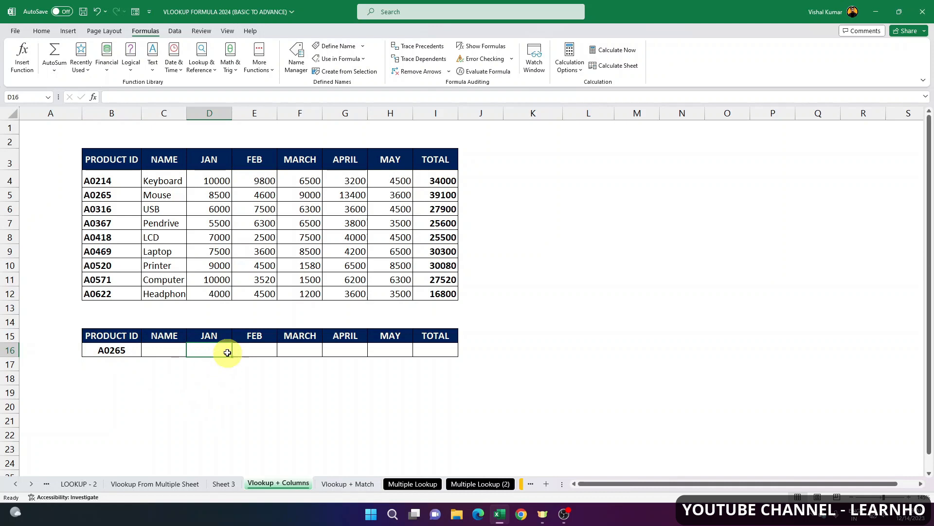
left_click(265, 349)
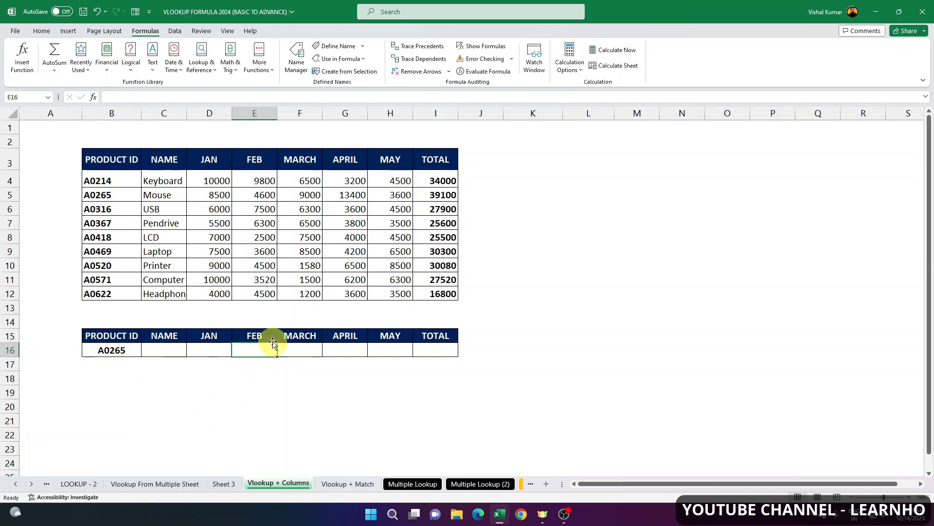
left_click(123, 350)
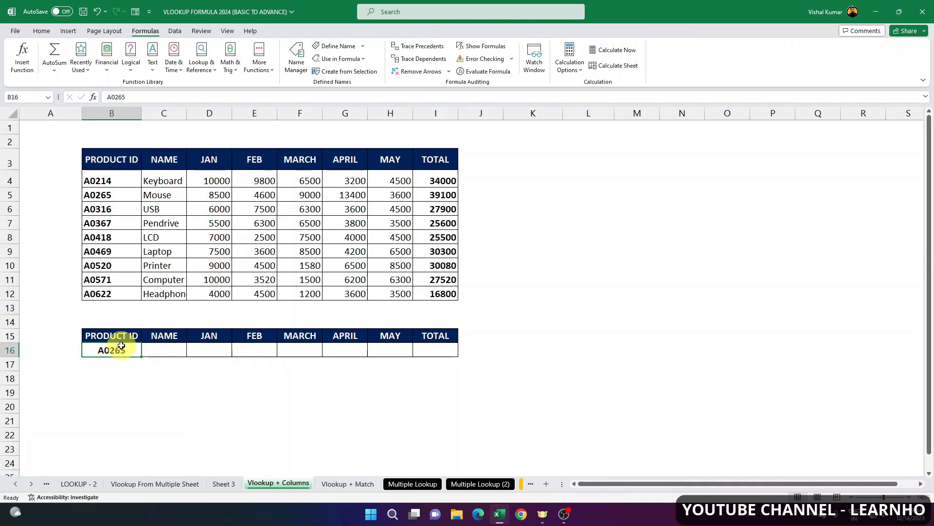
left_click_drag(166, 345, 443, 348)
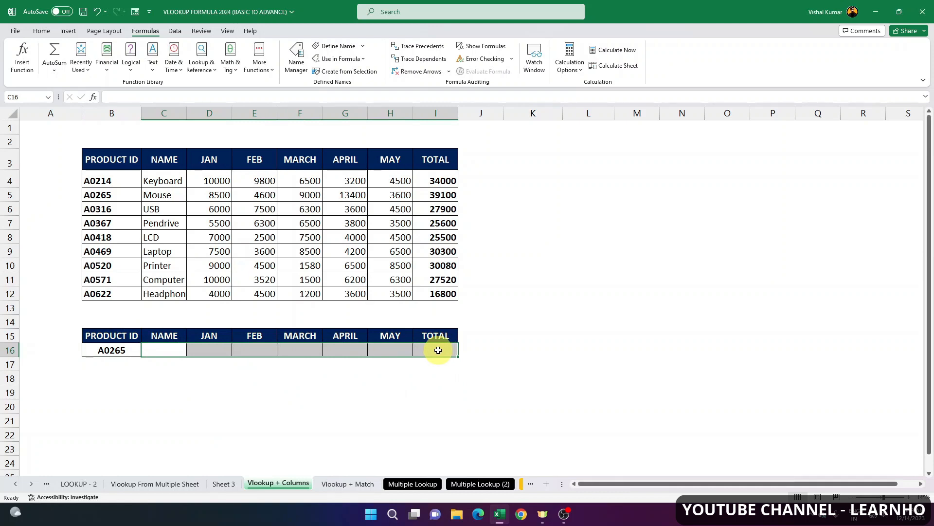
left_click(172, 350)
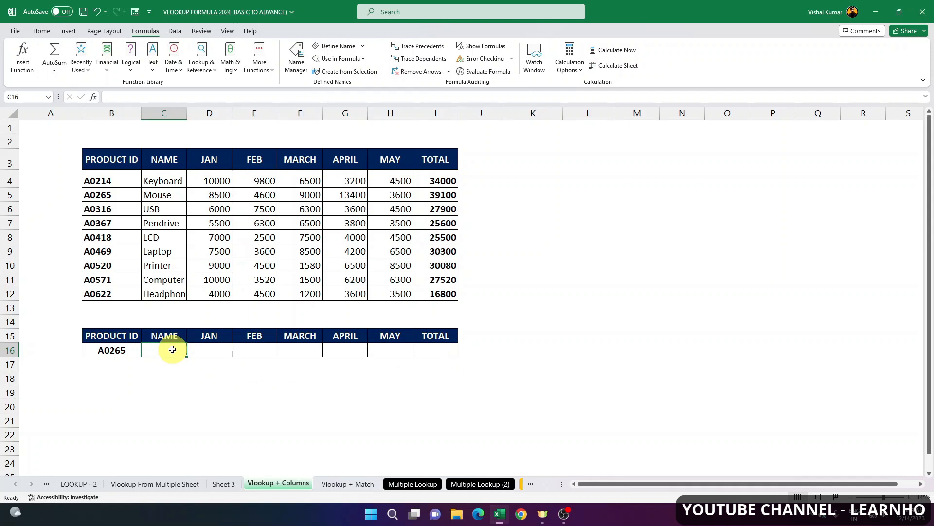
Step: Review the result cells of the lookup row one by one, from NAME to TOTAL in row 16
key("Right")
key("Right")
key("Right")
key("Right")
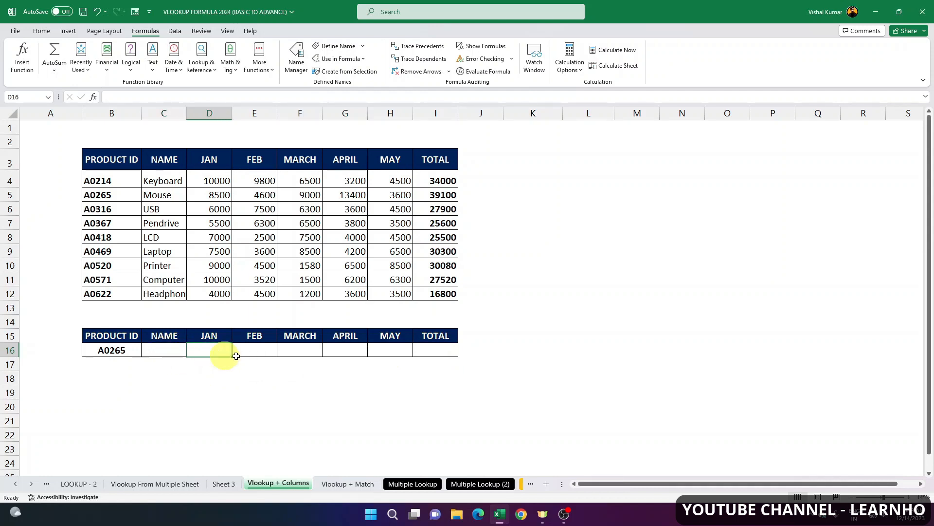
key("Right")
key("Right")
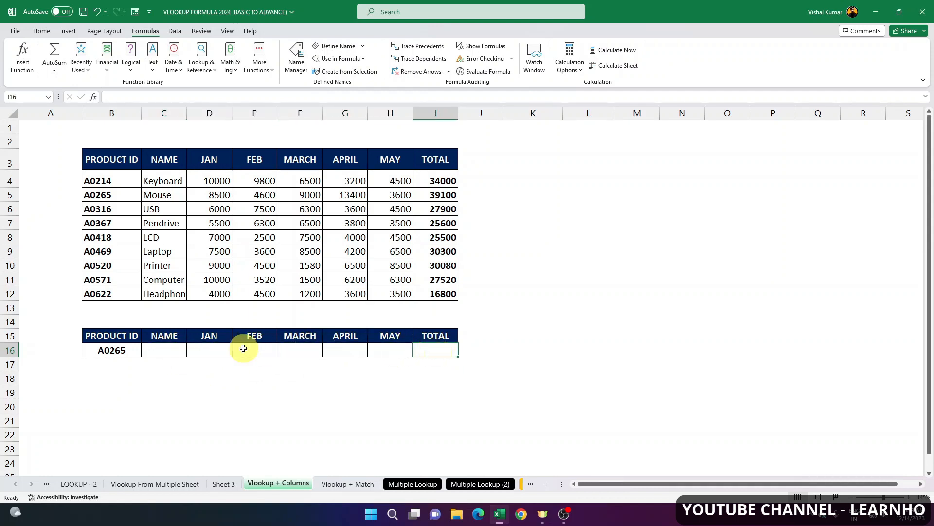
Step: Try product ID A0418 in B16, check the result cells C16:I16 and clear the ID again
left_click(121, 349)
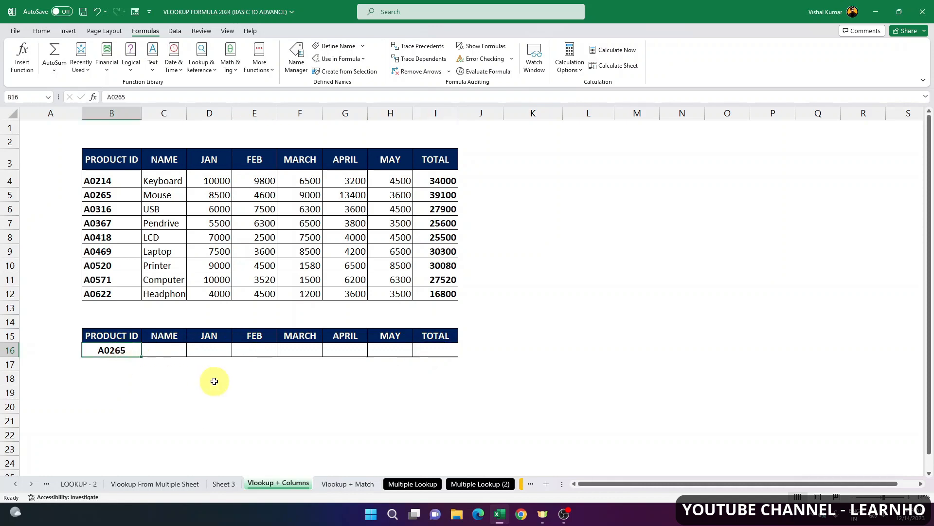
type("A04")
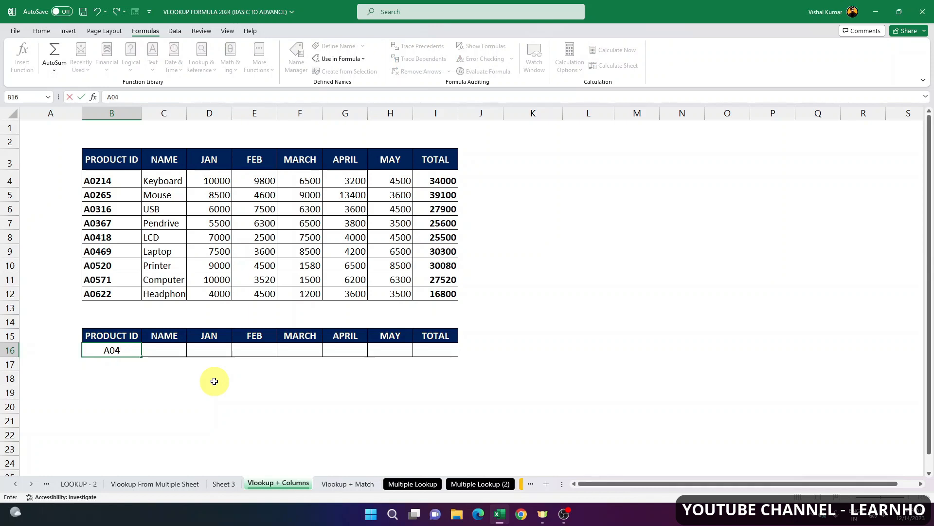
type("18")
key("Return")
left_click_drag(167, 349, 458, 346)
left_click(129, 349)
key("Delete")
Step: Enter the formula =VLOOKUP(B16,B3:I12,2,0) in cell C16 to look up the product name
left_click(167, 348)
type("=VL")
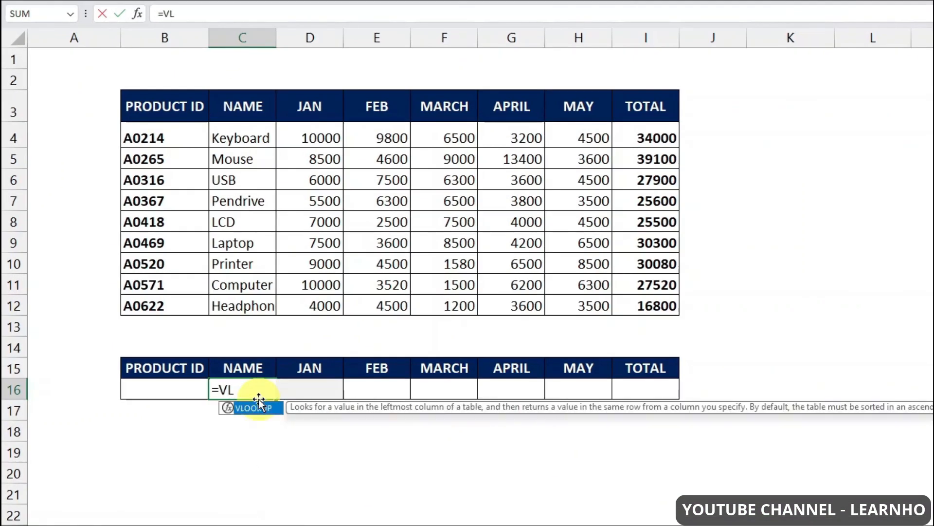
double_click(259, 404)
left_click(180, 392)
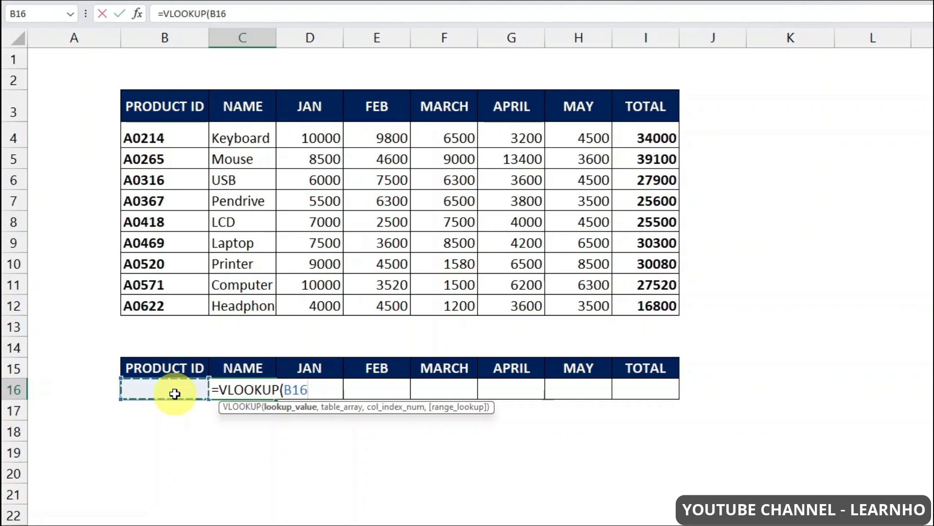
type(",")
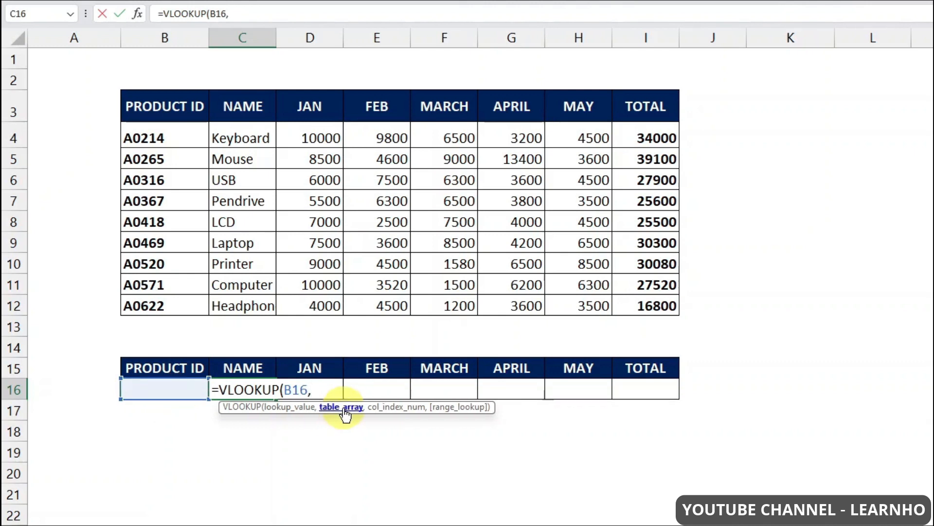
left_click_drag(195, 117, 648, 305)
type(",2")
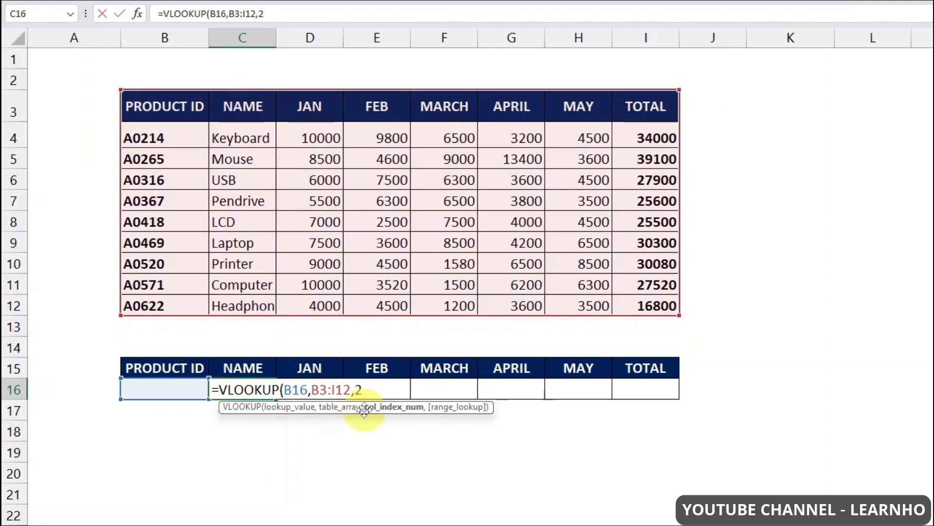
type(",0)")
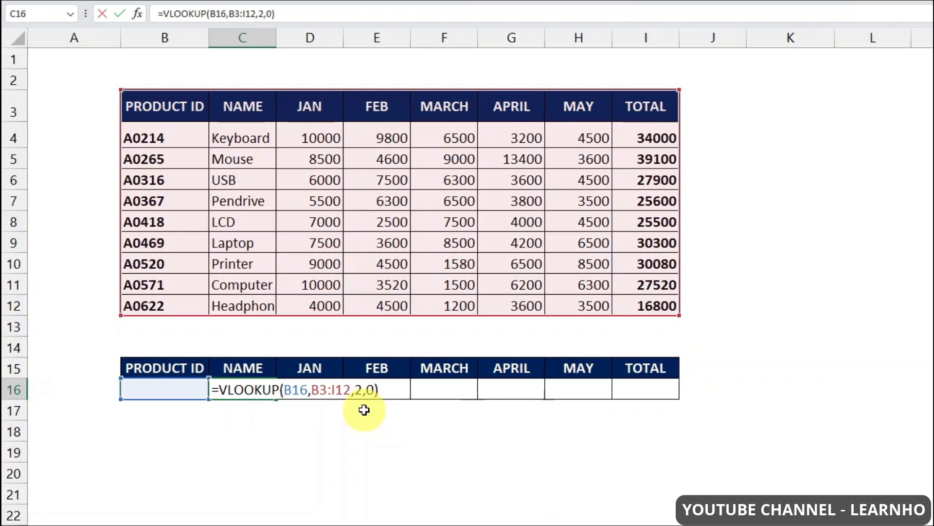
key("Return")
Step: Enter product ID A0571 in cell B16
key("Up")
key("Left")
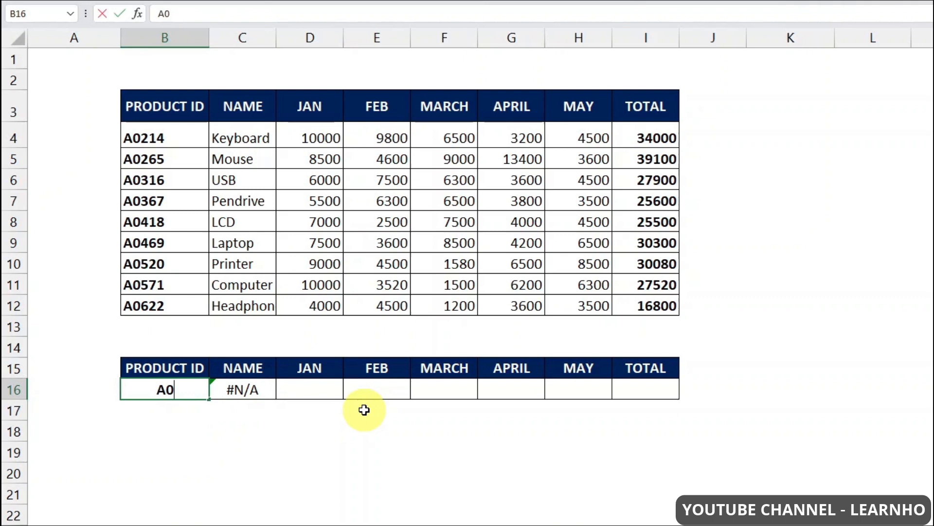
type("A0571")
key("Return")
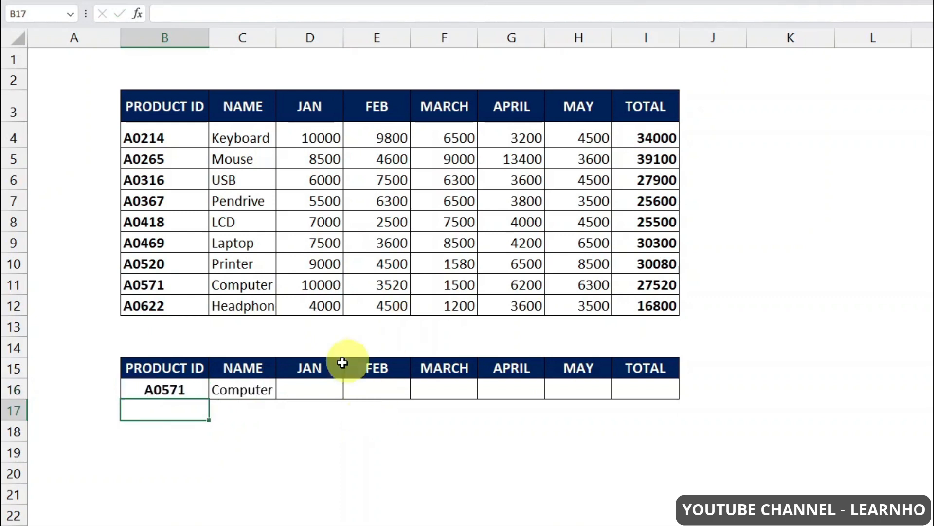
Step: Fill the C16 formula across to I16 and inspect the arguments of the copied formula in D16
left_click(248, 397)
left_click_drag(274, 401, 682, 408)
left_click(317, 391)
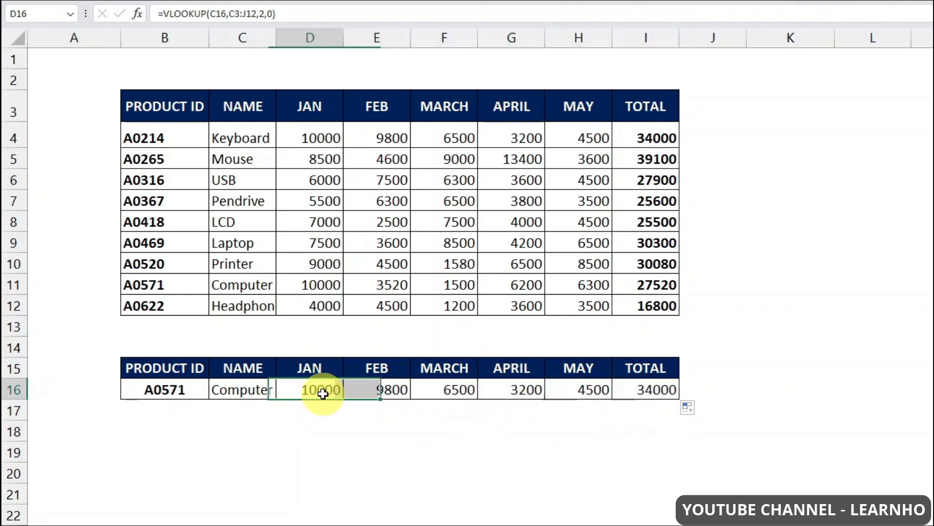
double_click(319, 389)
double_click(430, 390)
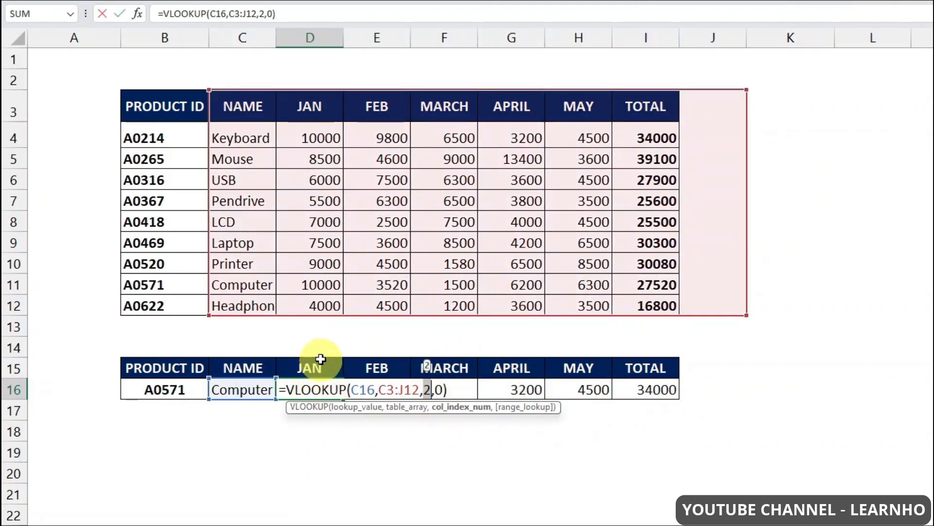
key("Return")
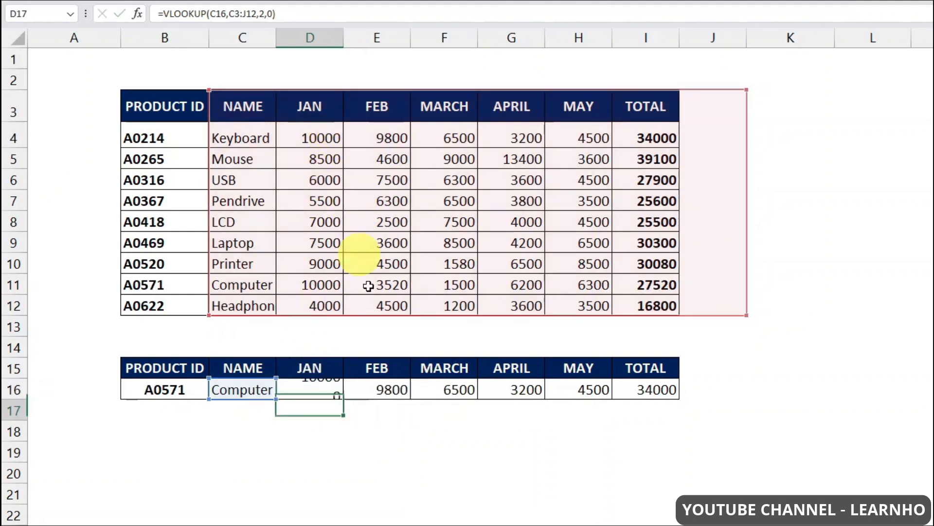
Step: Examine the column index argument in the copied E16 formula and in the original C16 formula
double_click(365, 387)
double_click(499, 389)
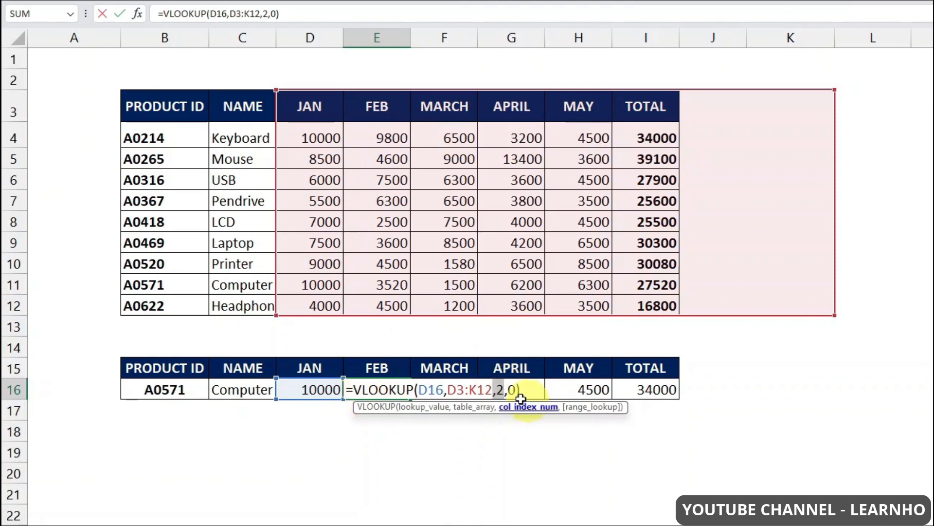
left_click(500, 388)
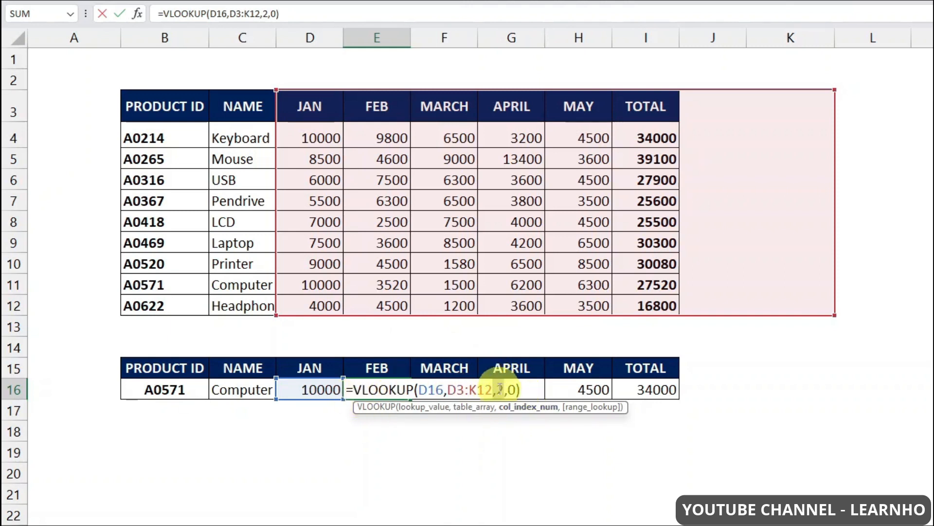
double_click(502, 389)
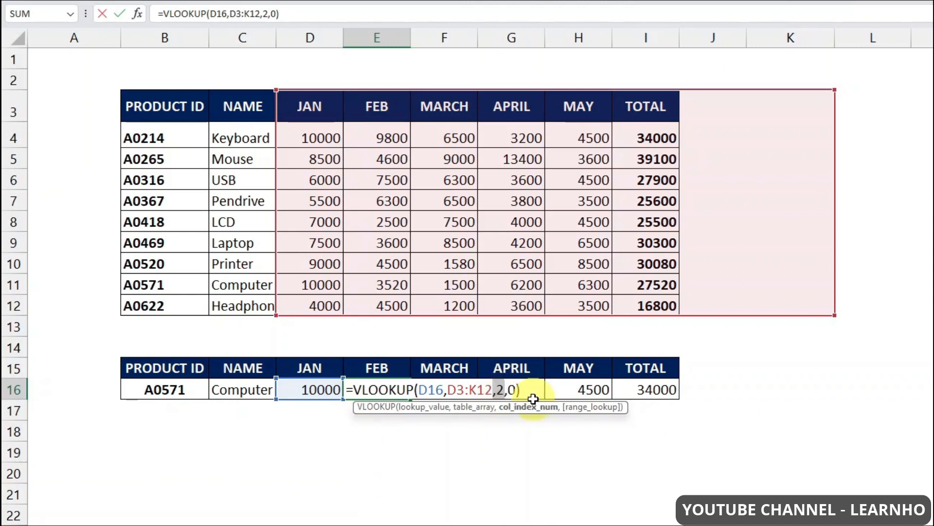
double_click(250, 389)
key("Return")
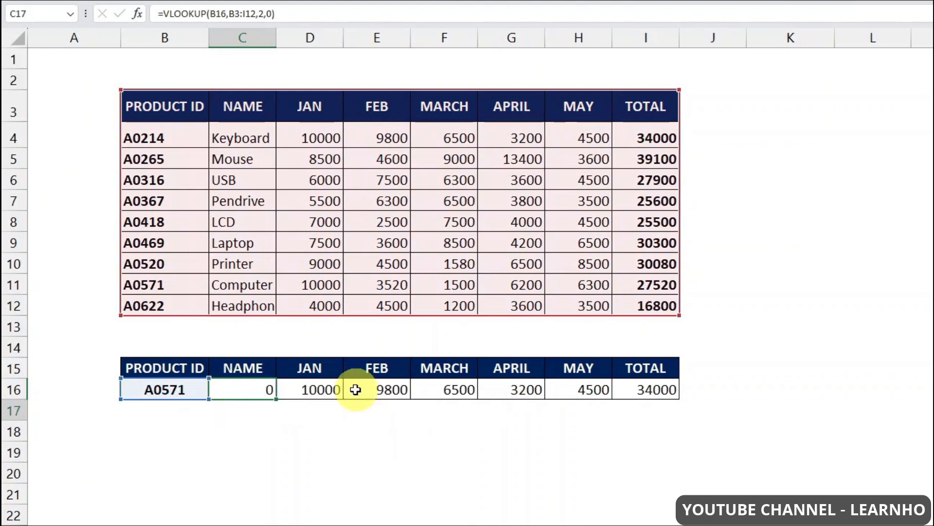
Step: Clear the copied formulas in D16:I16 and replace the column index in C16's VLOOKUP with COLUMNS(B3:C3)
left_click(356, 389)
key("Left")
key("Left")
key("F2")
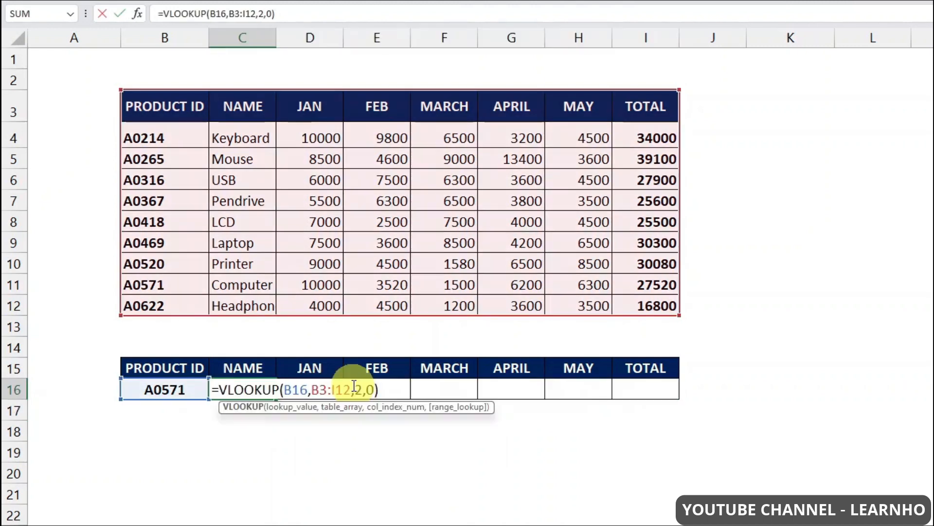
left_click(361, 389)
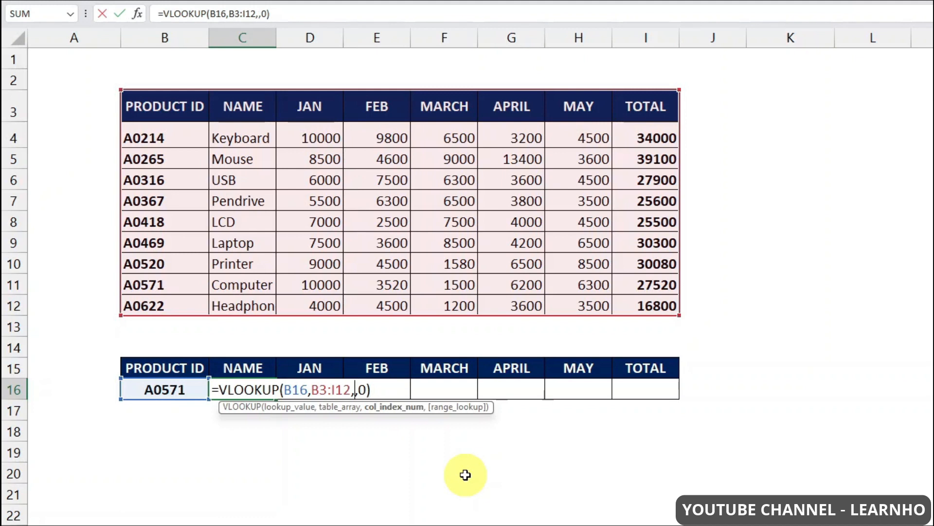
type("COL")
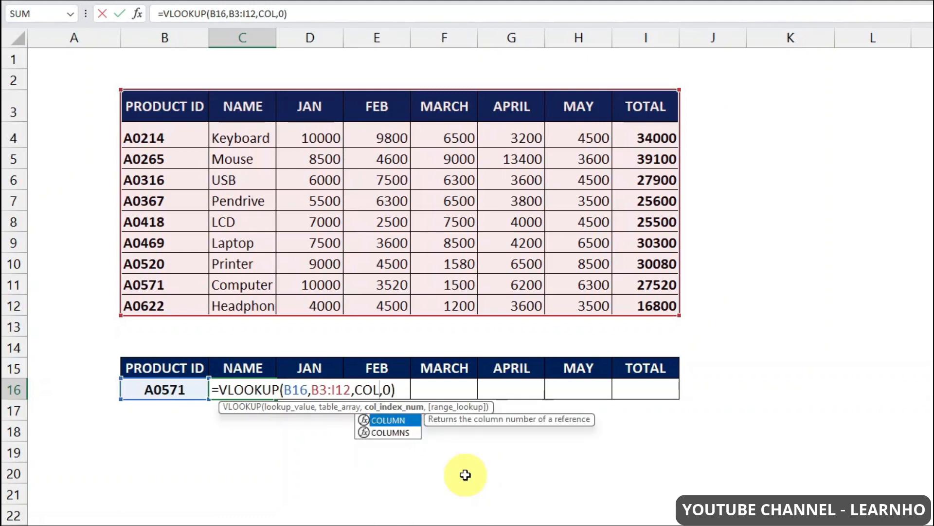
key("Down")
key("Tab")
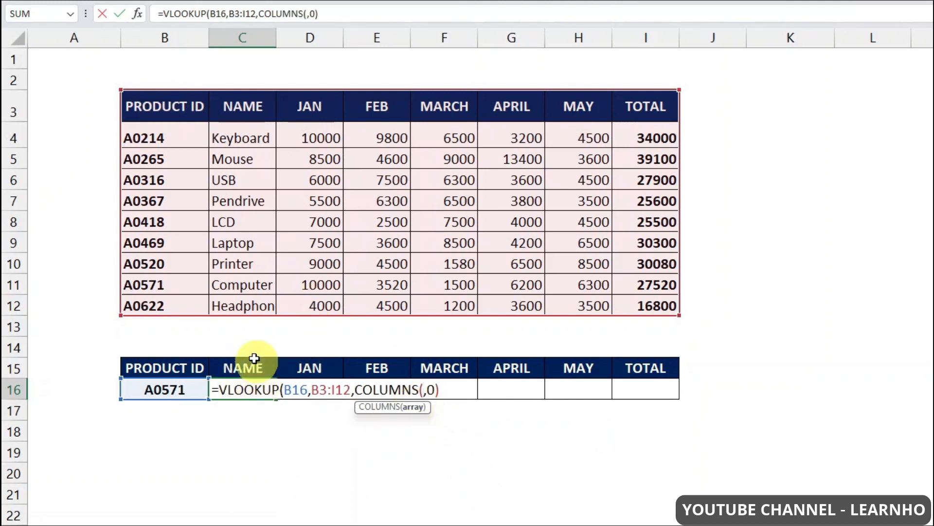
left_click_drag(156, 100, 237, 106)
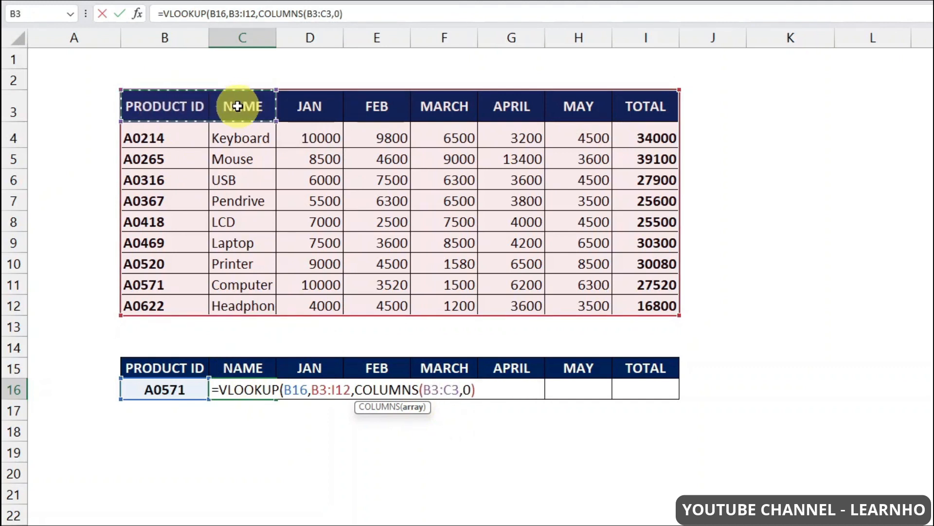
type(")")
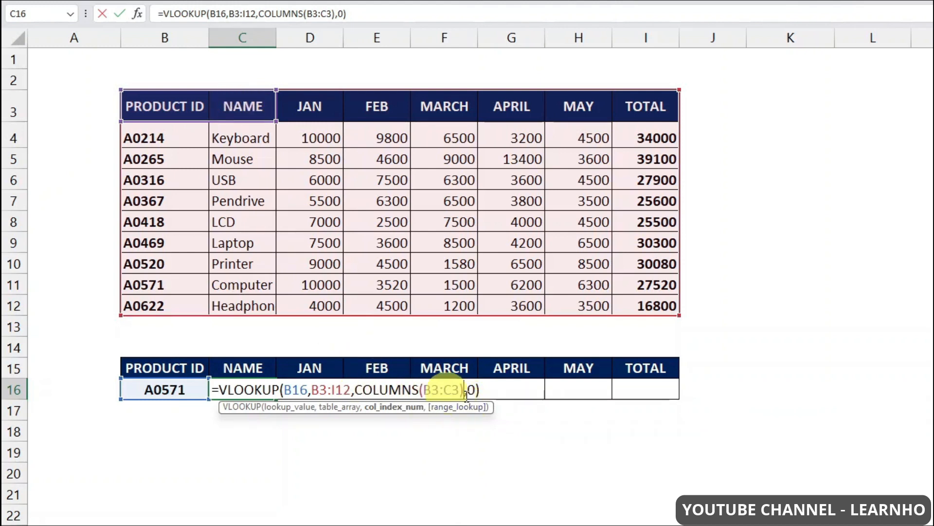
Step: Make the lookup value and table array in C16's formula absolute, as $B$16 and $B$3:$I$12
left_click(323, 409)
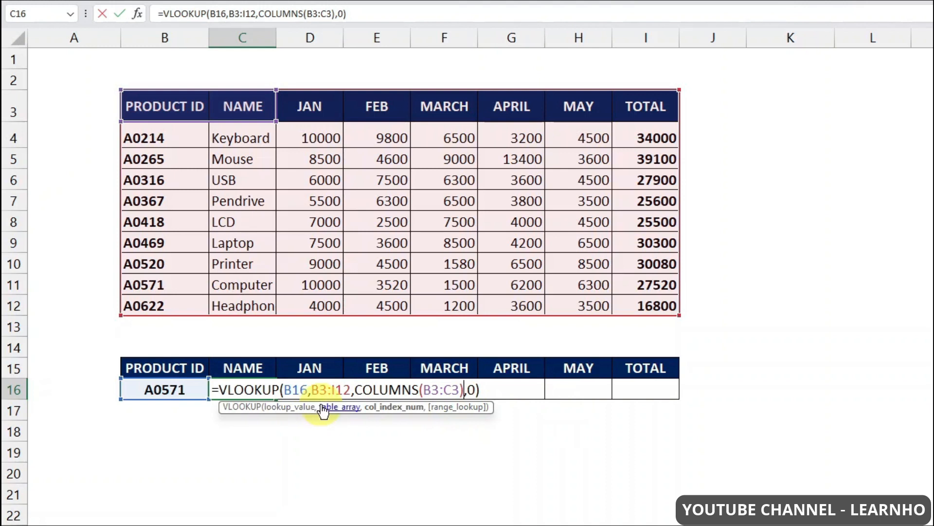
left_click(303, 409)
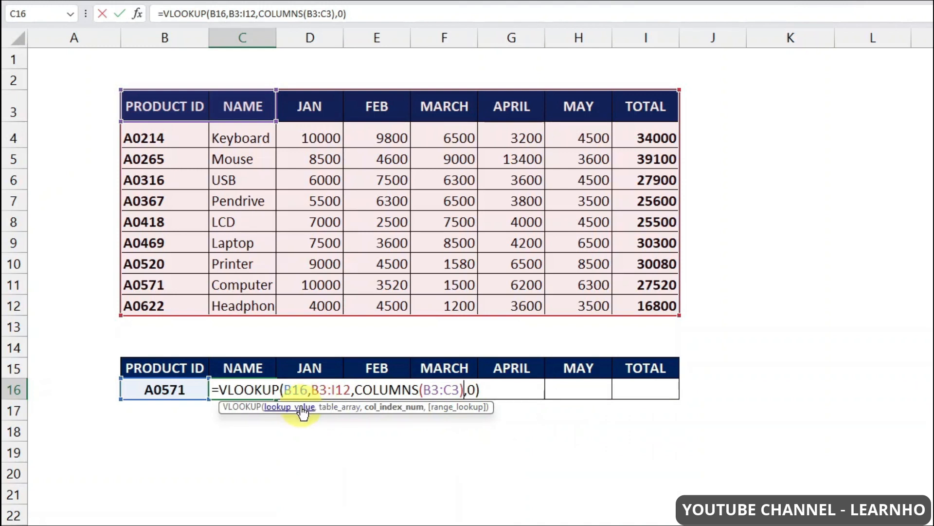
left_click(294, 408)
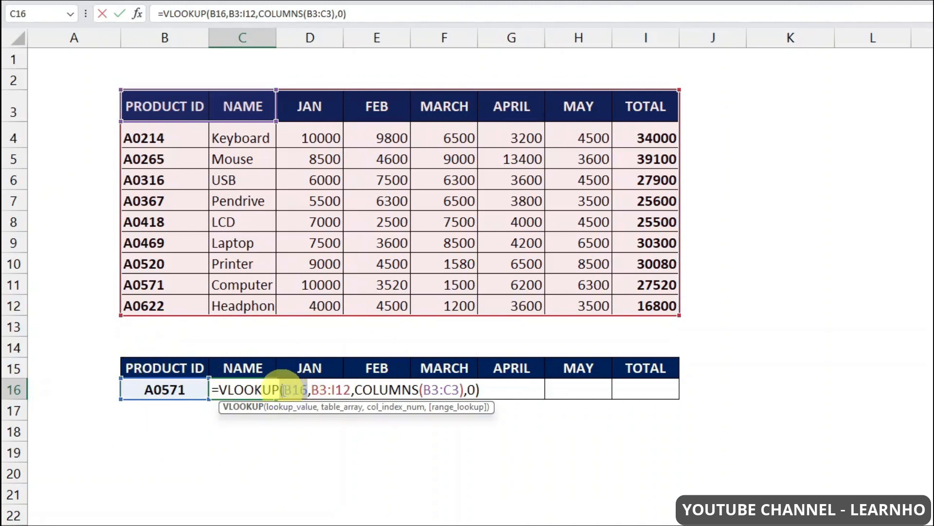
left_click(295, 408)
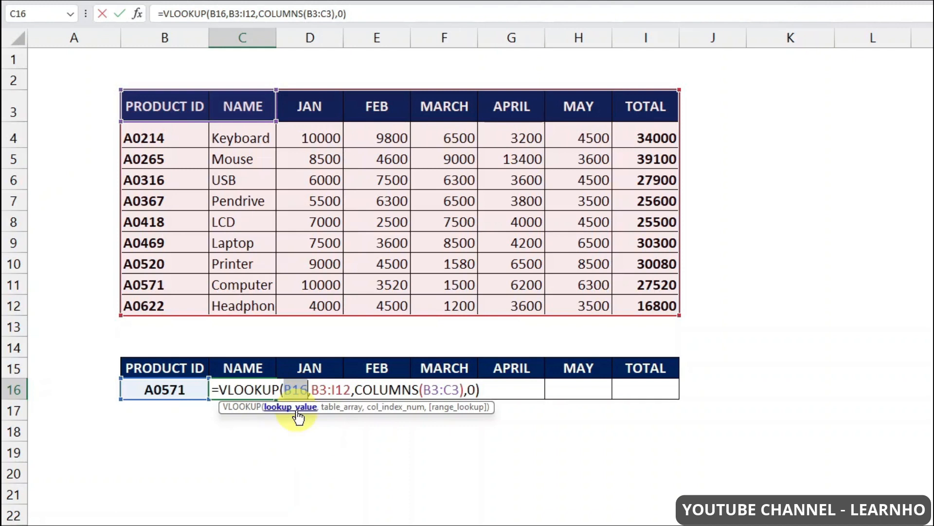
key("F4")
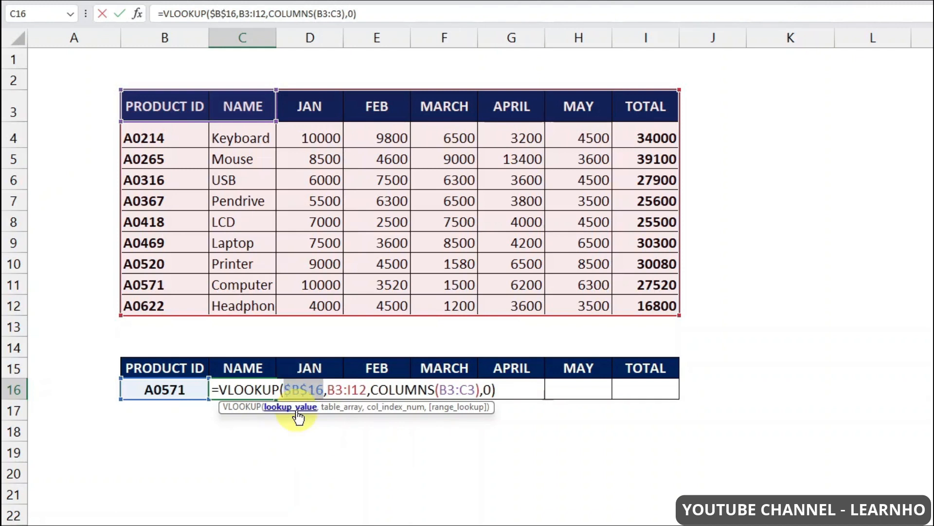
left_click(340, 407)
key("F4")
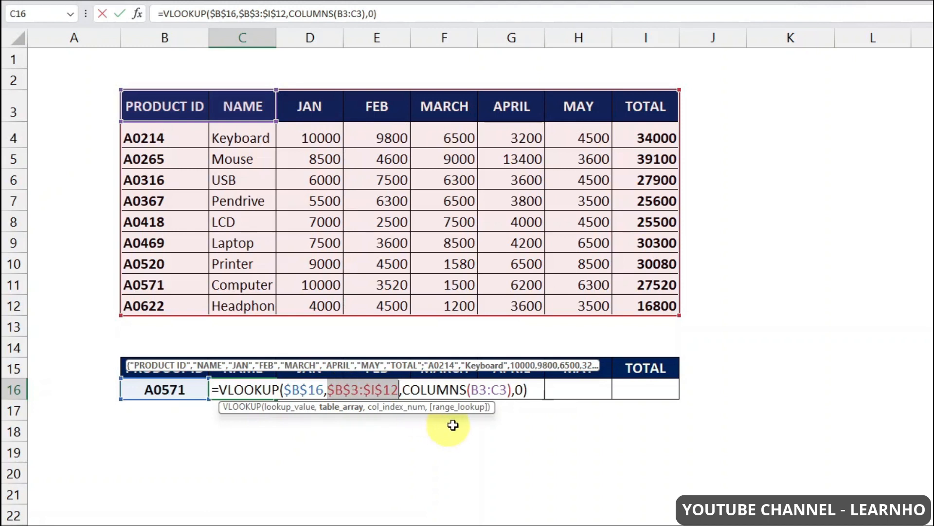
Step: Lock only the start of the COLUMNS range as $B$3:C3, and fill the C16 formula across to I16
double_click(485, 392)
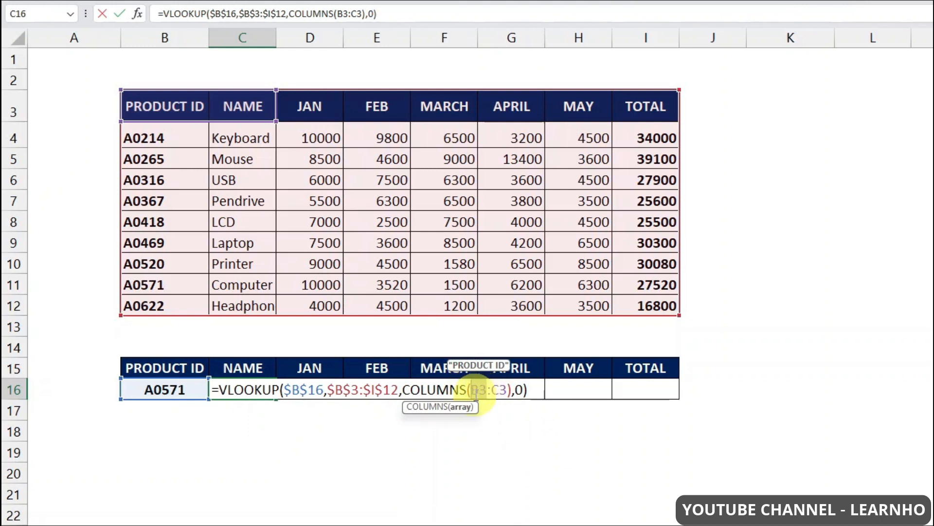
key("F4")
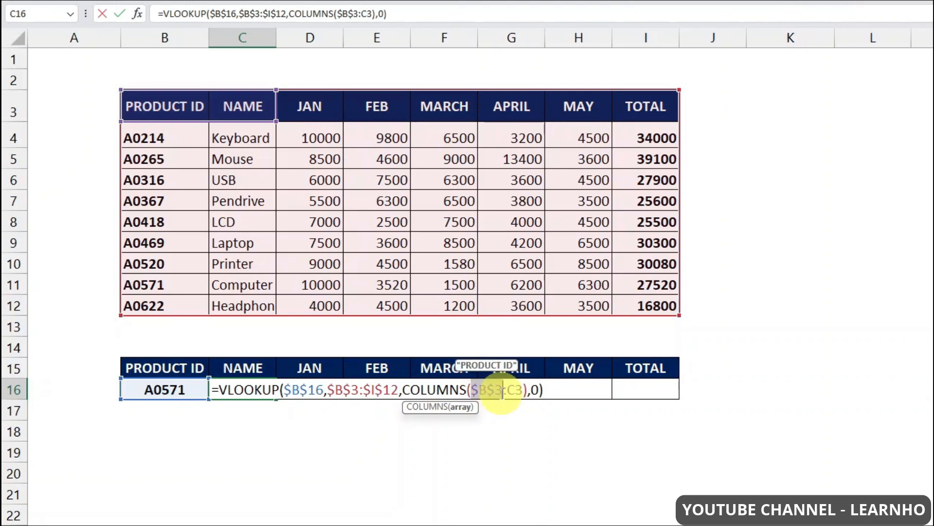
left_click(514, 389)
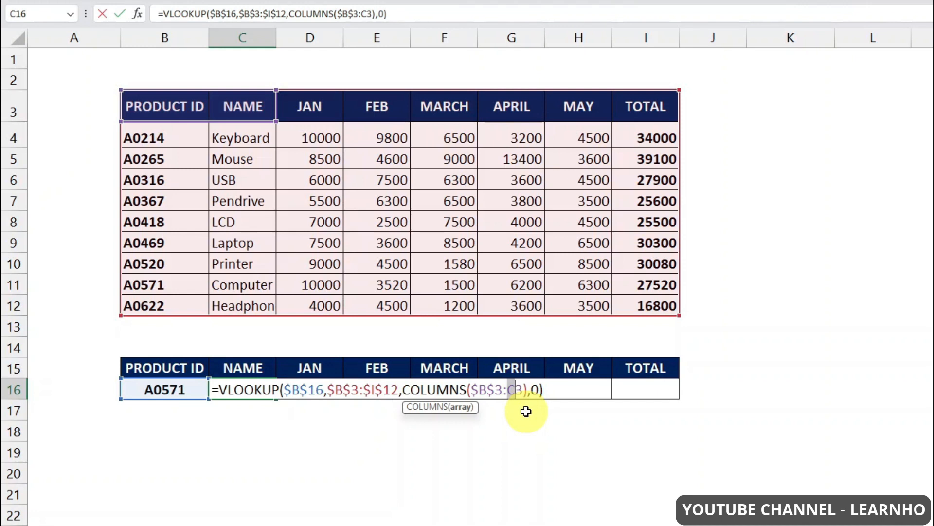
key("Return")
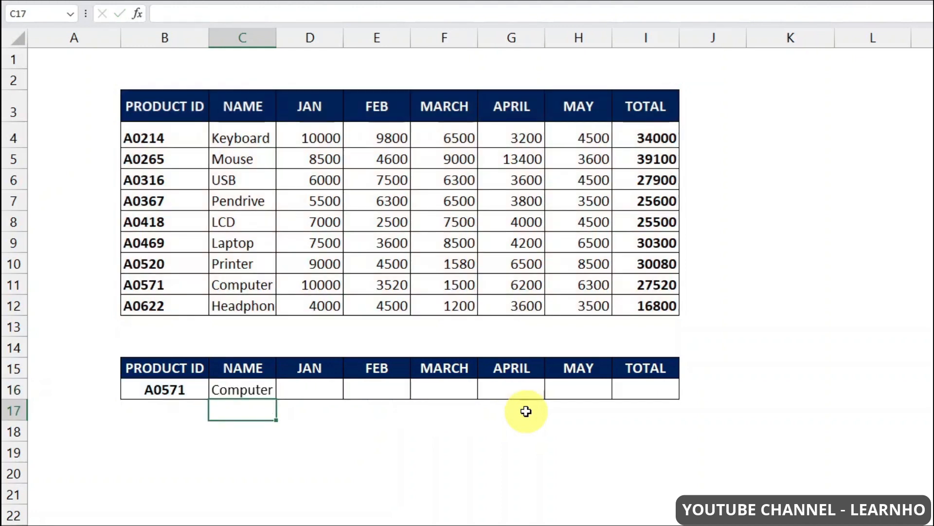
left_click(264, 390)
left_click_drag(278, 401, 674, 402)
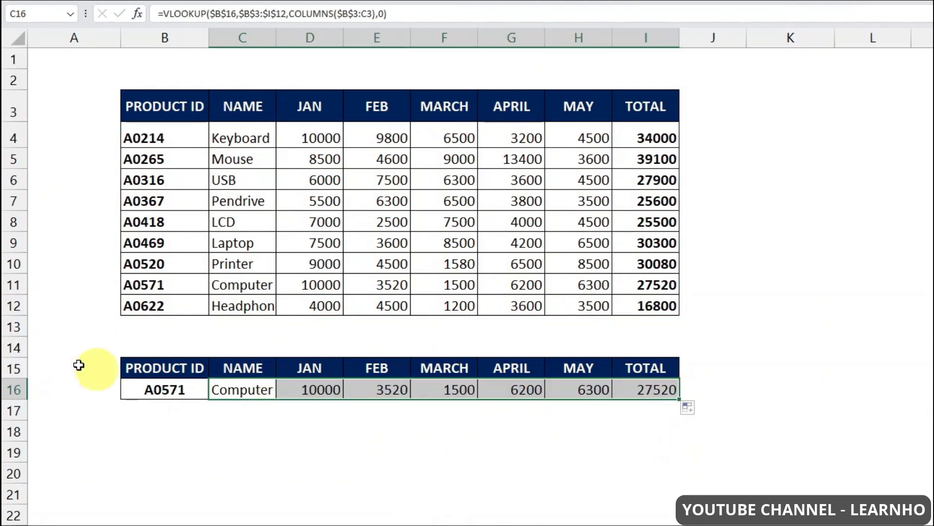
Step: Set the lookup product ID in B16 to A0622, check the results against row 12, and widen column C to fit its contents
left_click(148, 388)
type("A")
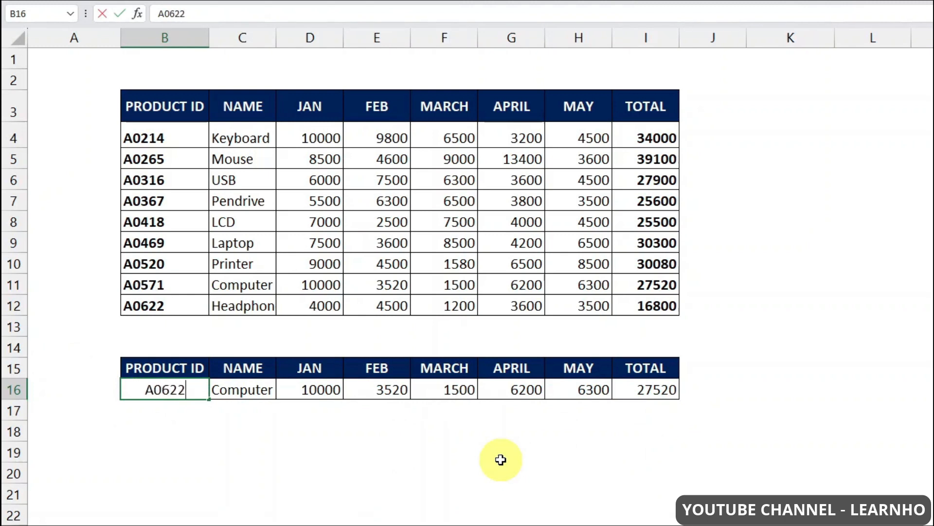
type("0622")
key("Return")
key("Up")
key("Up")
left_click_drag(176, 314, 667, 303)
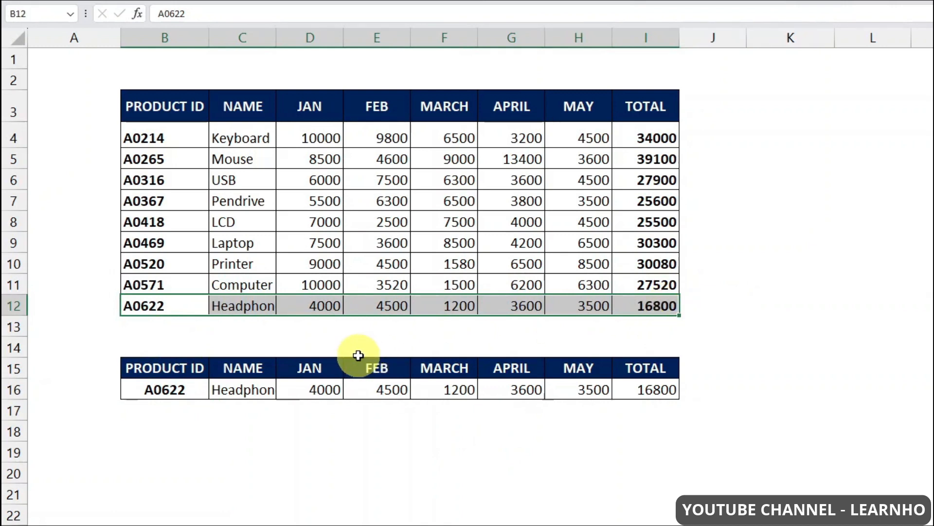
double_click(276, 37)
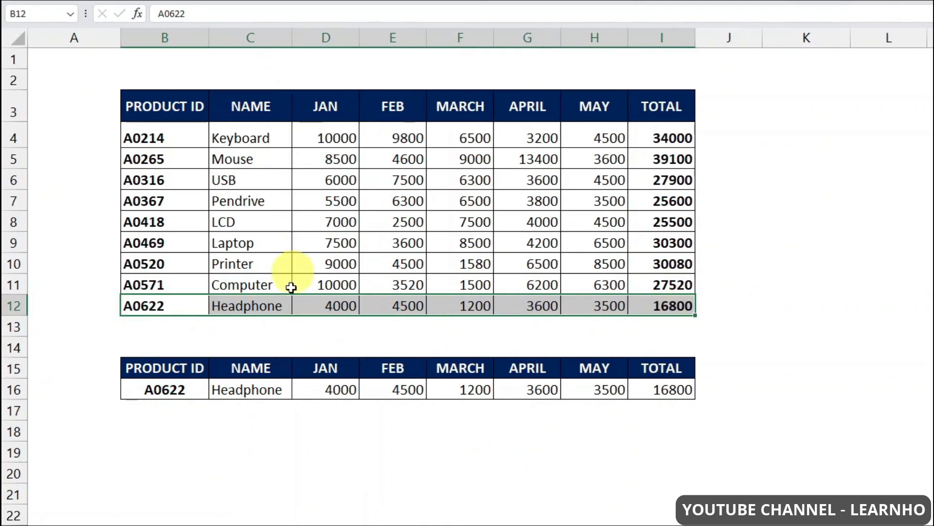
left_click(246, 390)
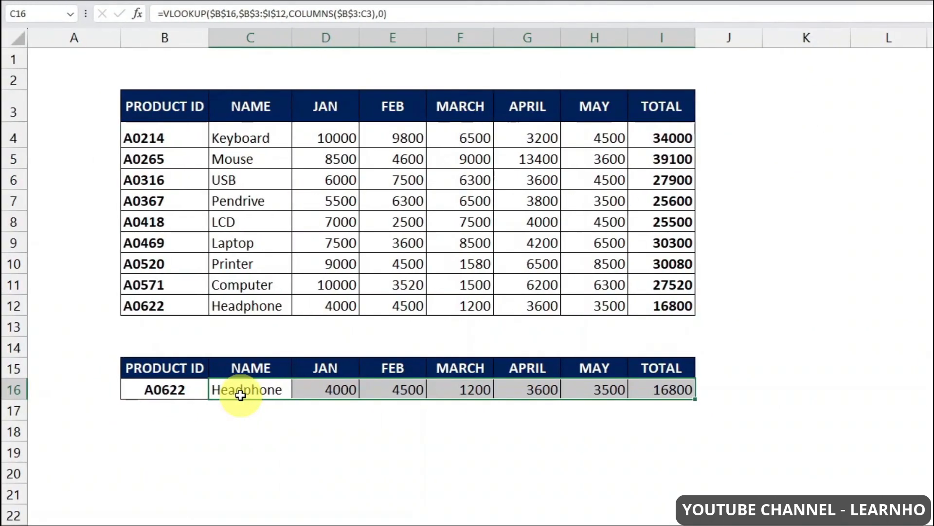
Step: Enter the unlisted product ID A6545 in B16 and check the results in C16:I16 against the product table
left_click(193, 392)
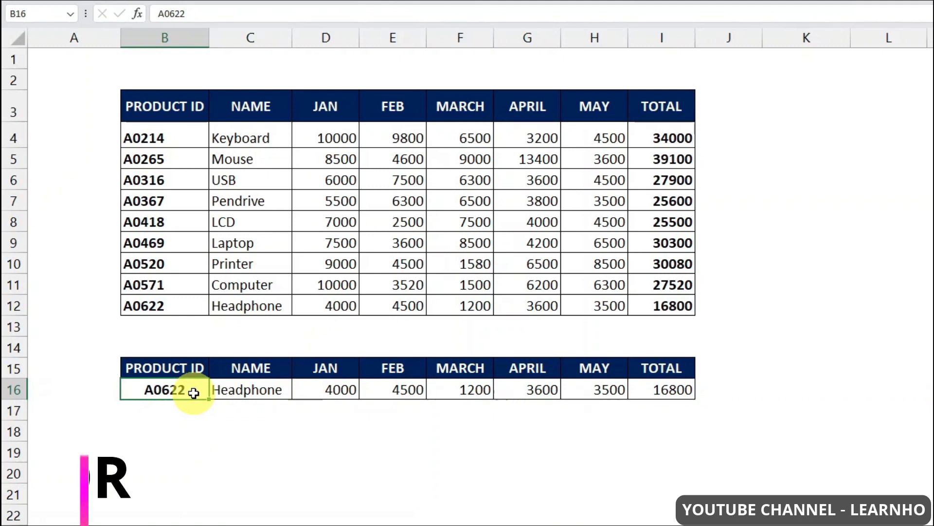
type("A654")
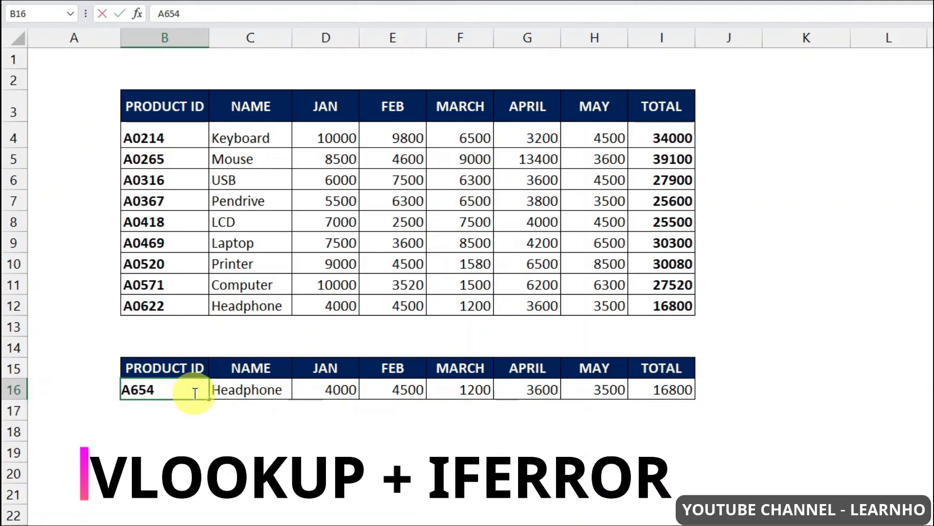
type("5")
key("Return")
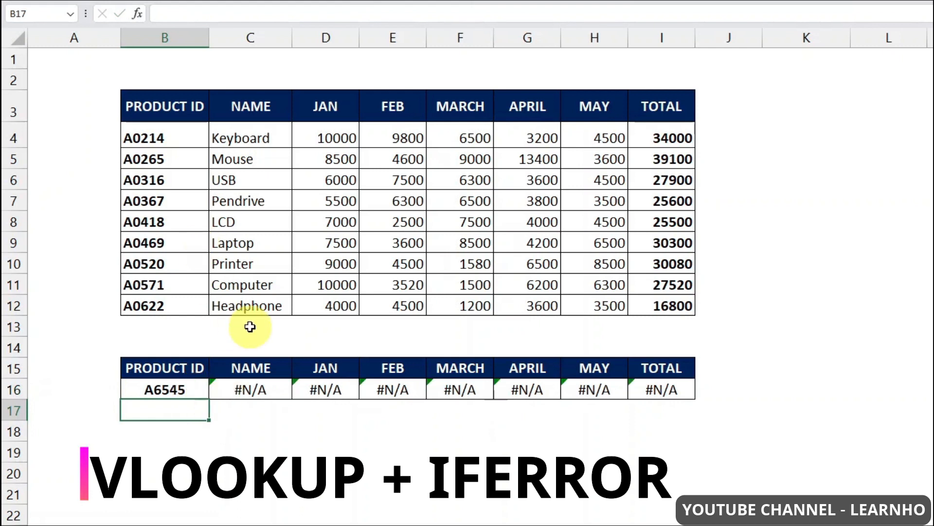
left_click_drag(250, 390, 687, 389)
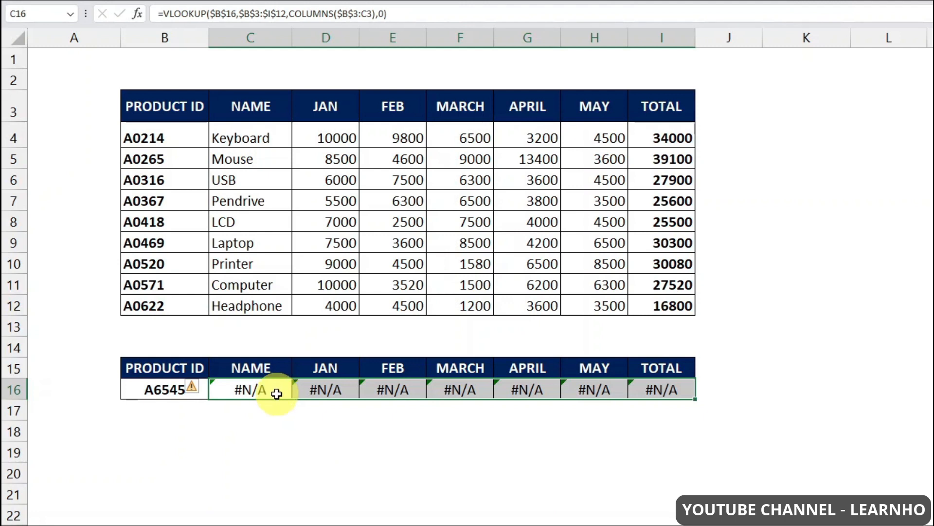
left_click(276, 389)
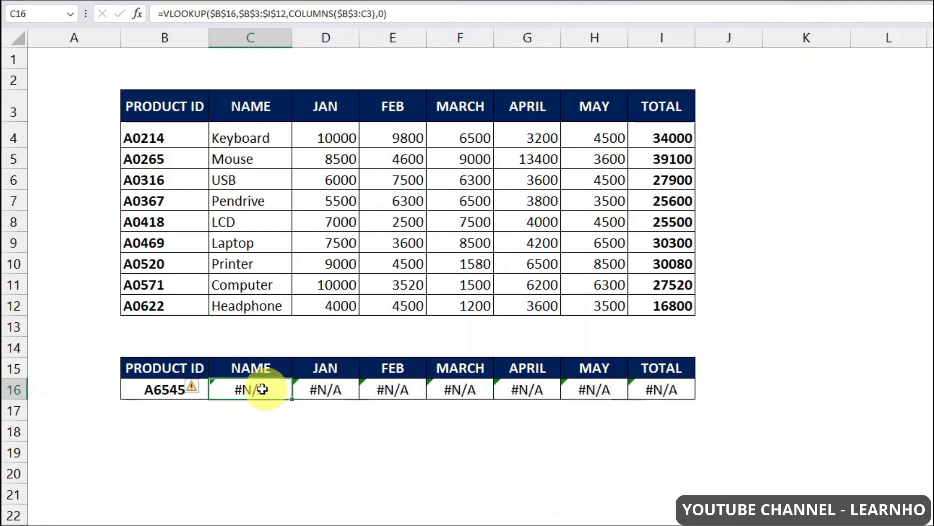
left_click(204, 389)
left_click_drag(200, 115, 664, 308)
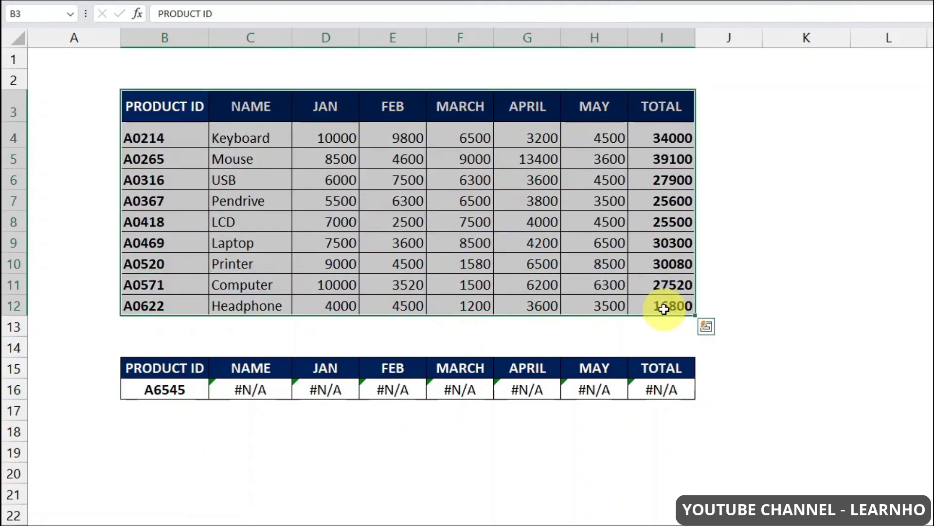
Step: Wrap C16's VLOOKUP formula in IFERROR with "NOT FOUND" as the value returned on error
left_click(263, 388)
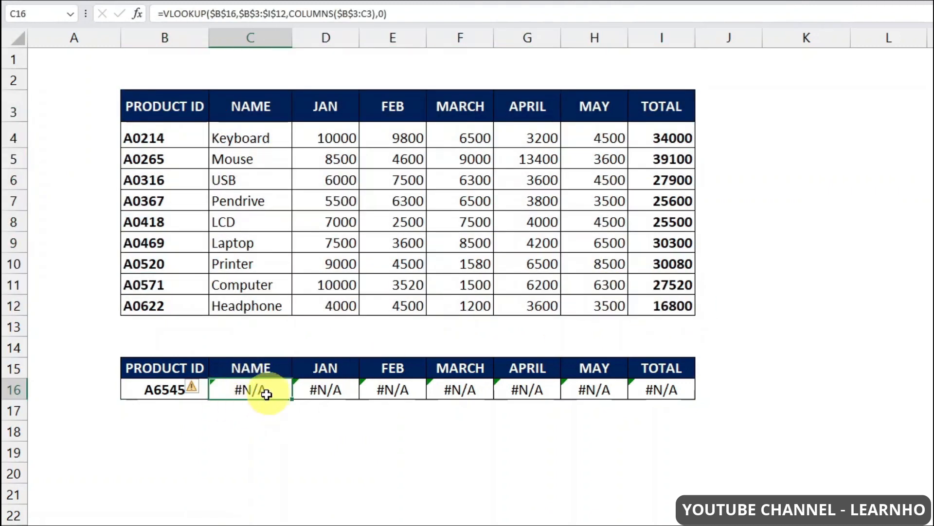
double_click(265, 388)
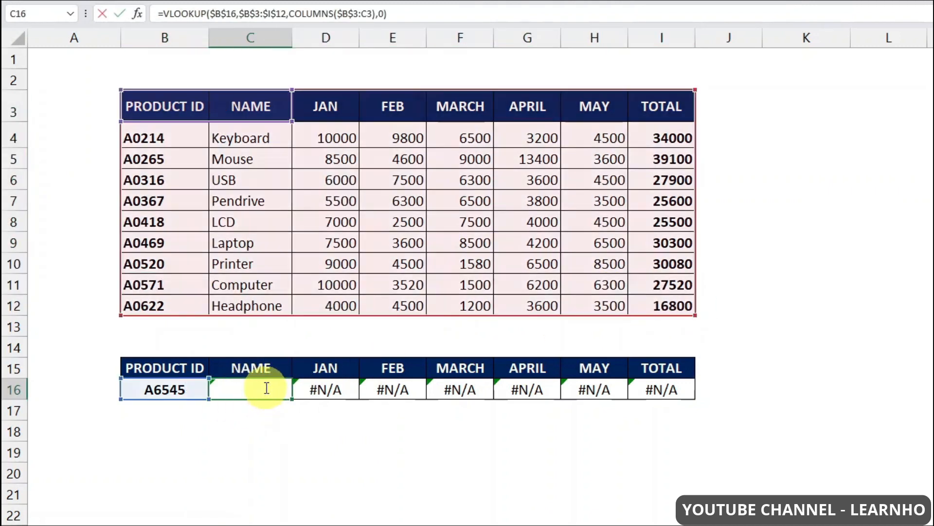
left_click(220, 389)
type("IFERROR(")
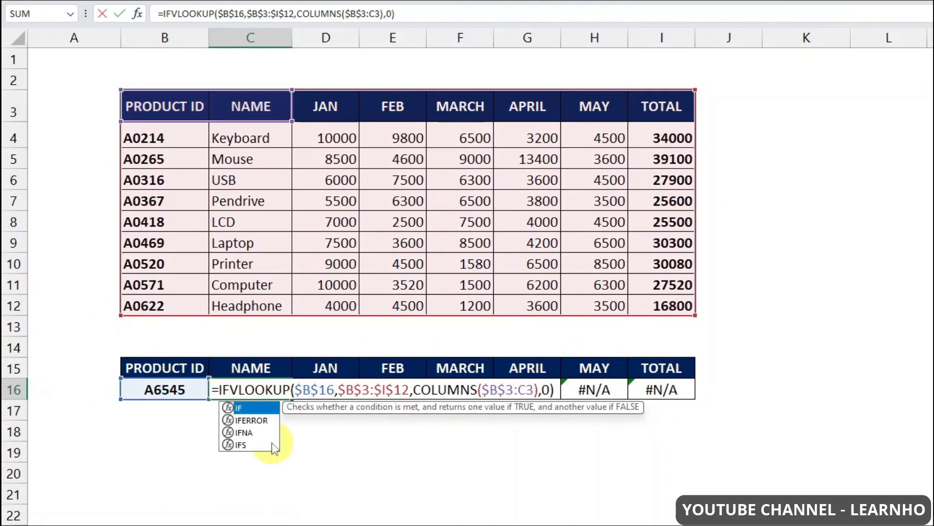
left_click_drag(275, 390, 396, 389)
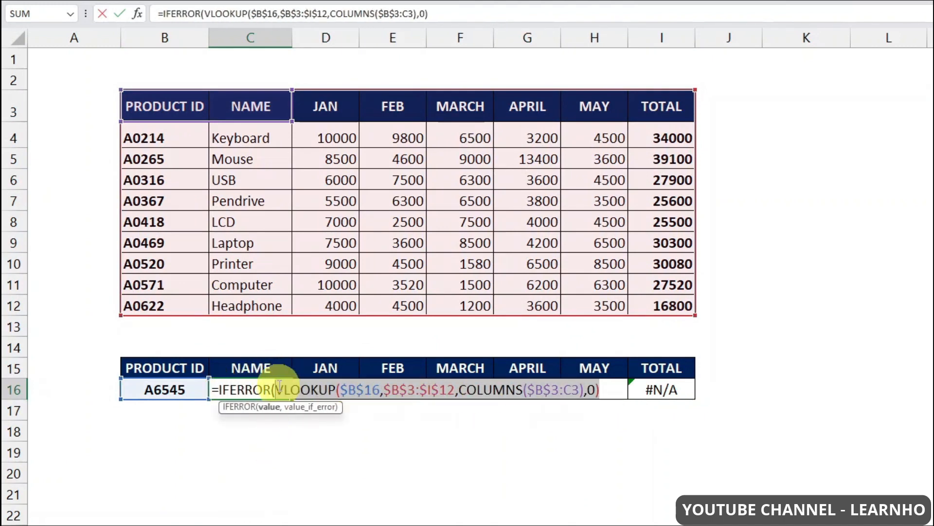
left_click(616, 391)
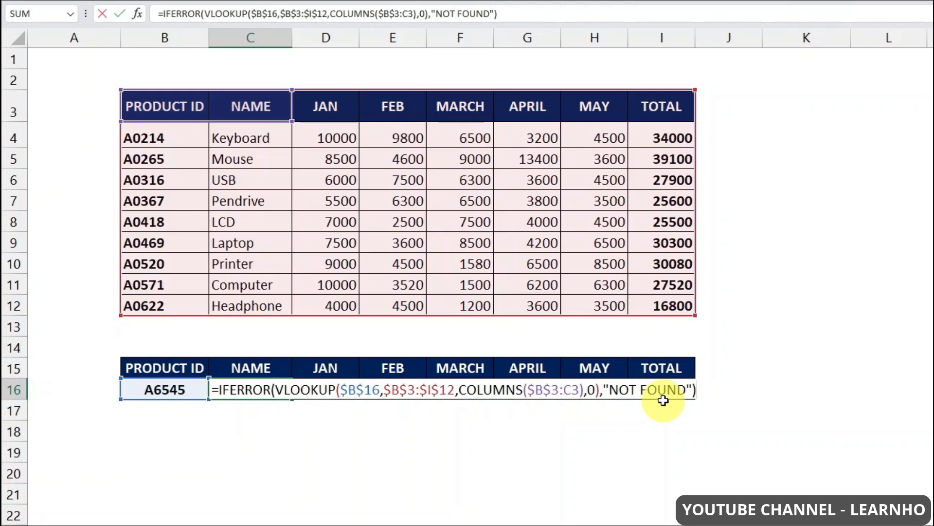
key("Return")
Step: Fill the IFERROR formula from C16 across to I16 and widen columns C to I to fit their contents
left_click(273, 392)
left_click_drag(295, 400, 681, 401)
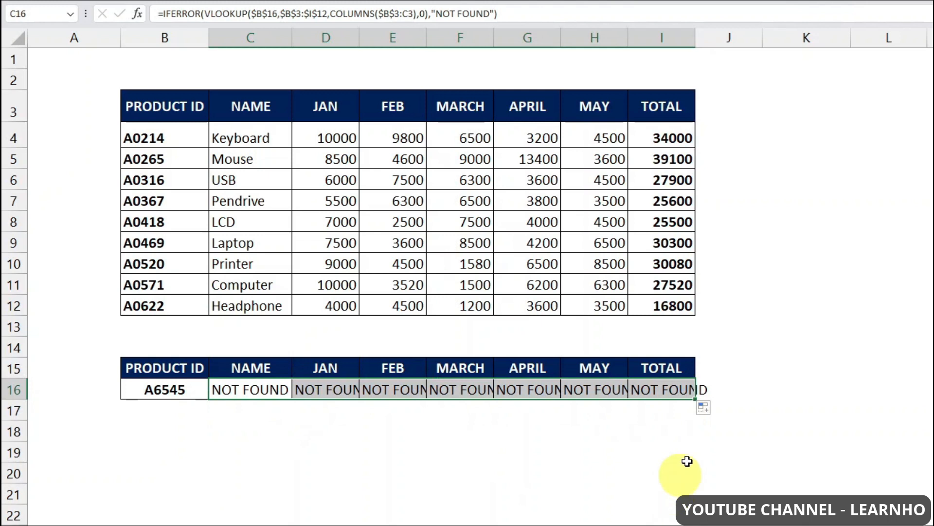
left_click_drag(262, 33, 693, 25)
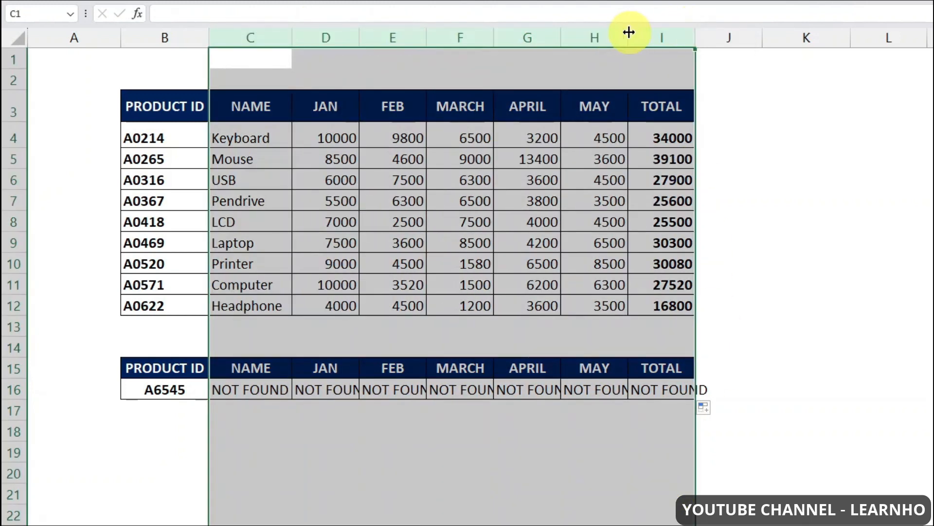
double_click(629, 32)
left_click(426, 389)
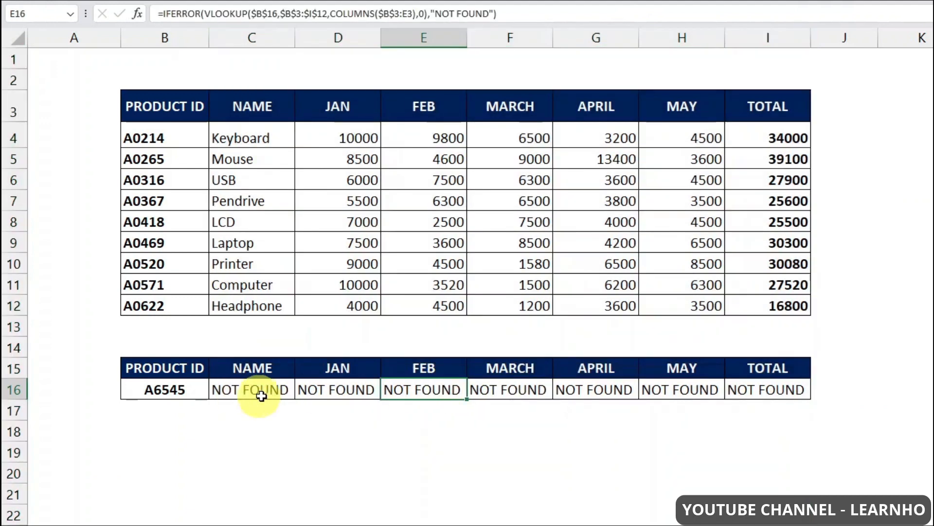
Step: Test the IFERROR lookup in B16 with the valid product ID A0571 and the invalid entry ASDFSD
left_click(183, 390)
type("A")
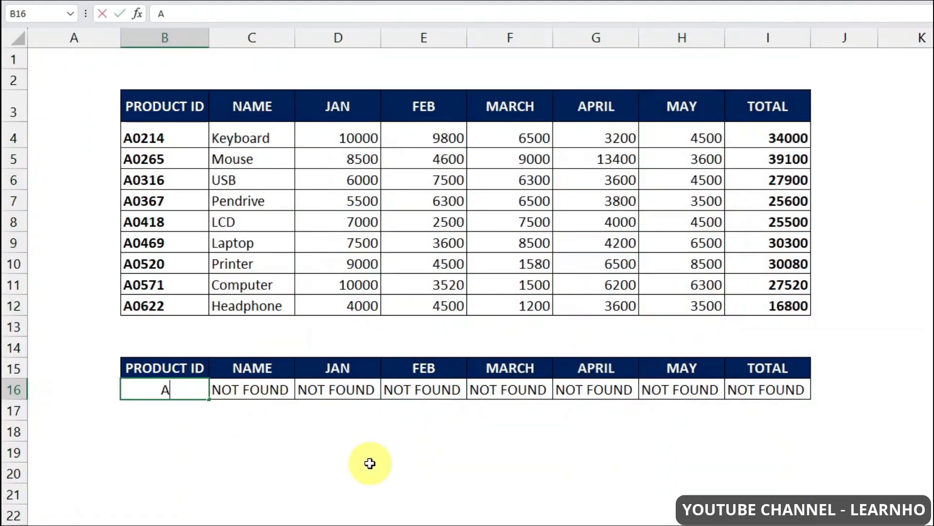
type("0571")
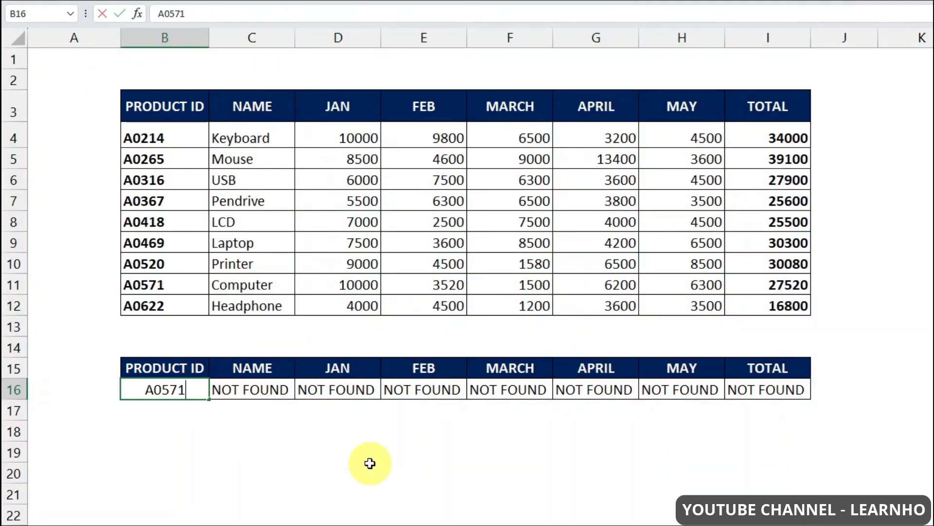
key("Return")
key("Up")
type("ASDF")
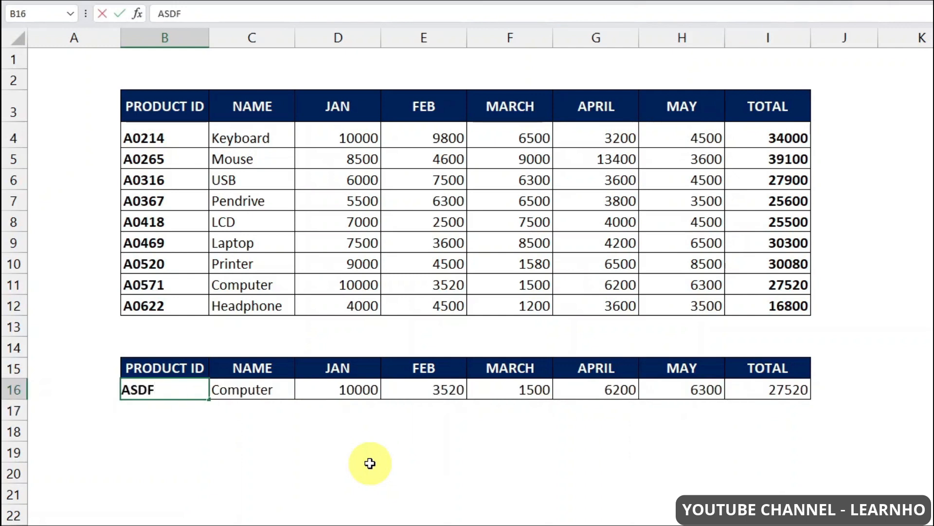
key("Return")
left_click_drag(253, 389, 798, 383)
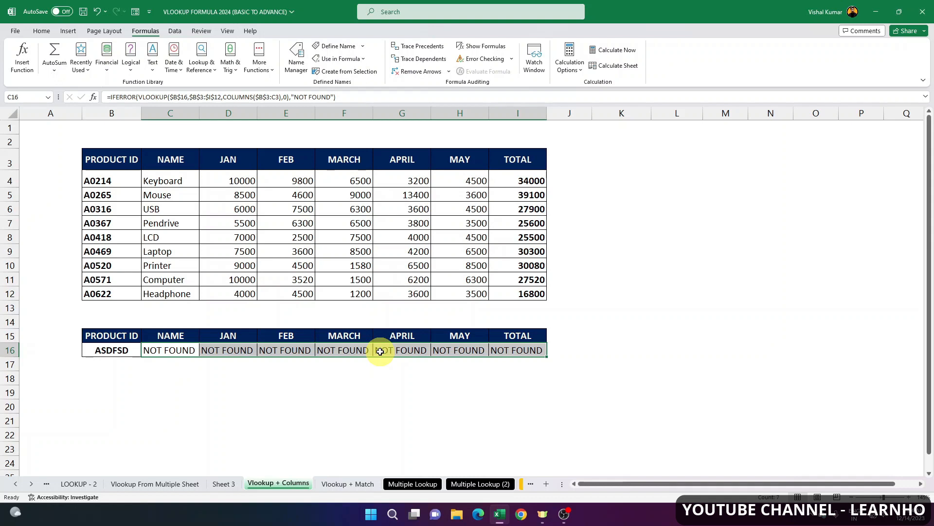
Step: Set the lookup product ID in B16 to A0622 and check the results in C16:I16
left_click(121, 335)
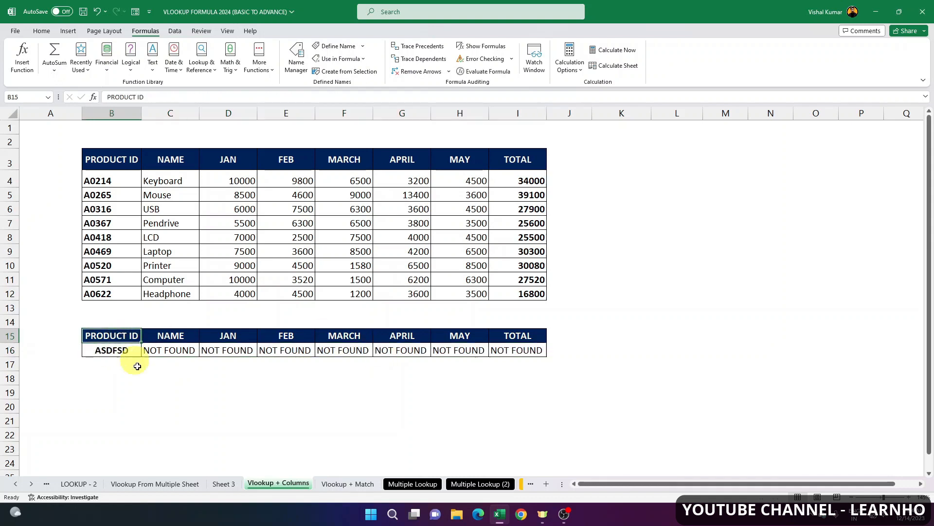
left_click(124, 350)
type("A")
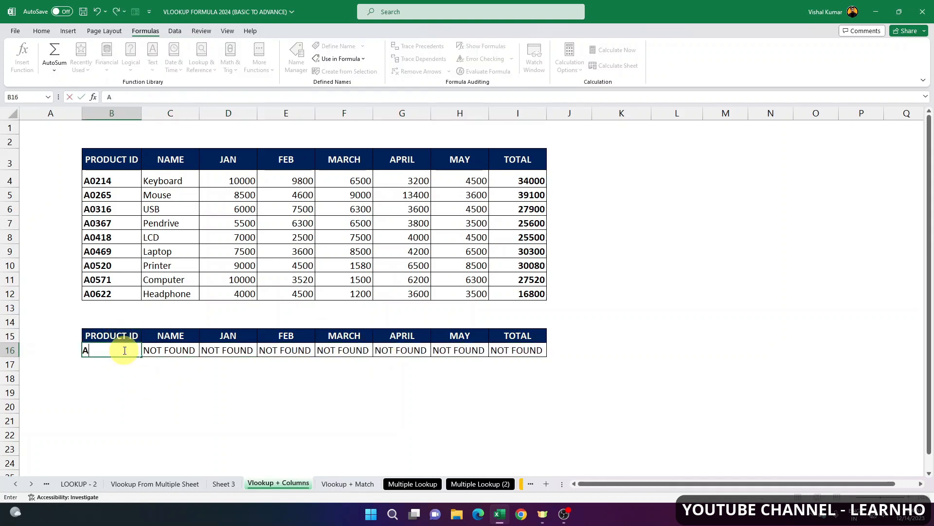
type("0622")
key("Return")
left_click_drag(167, 350, 523, 351)
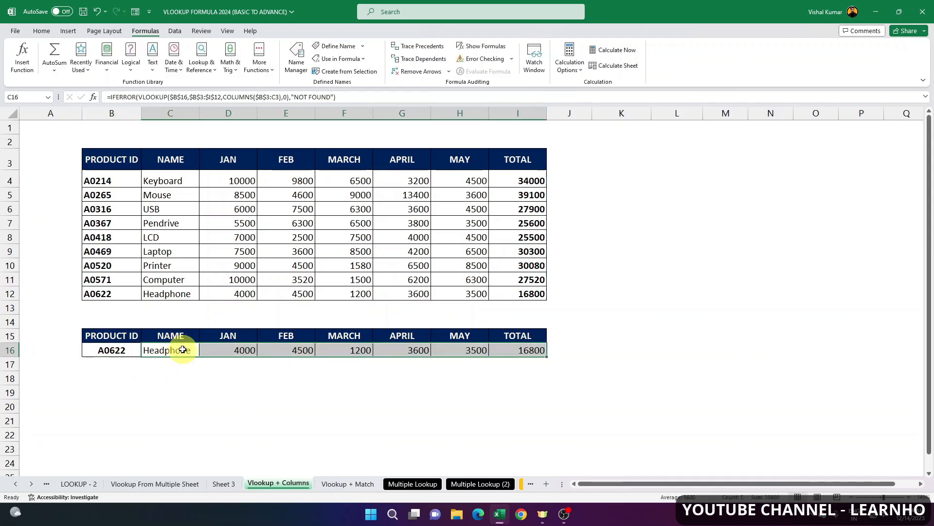
Step: Examine the result table's header cells in row 15 and the IFERROR formula in C16
left_click(292, 350)
left_click(229, 335)
left_click(292, 335)
left_click(344, 335)
left_click(395, 333)
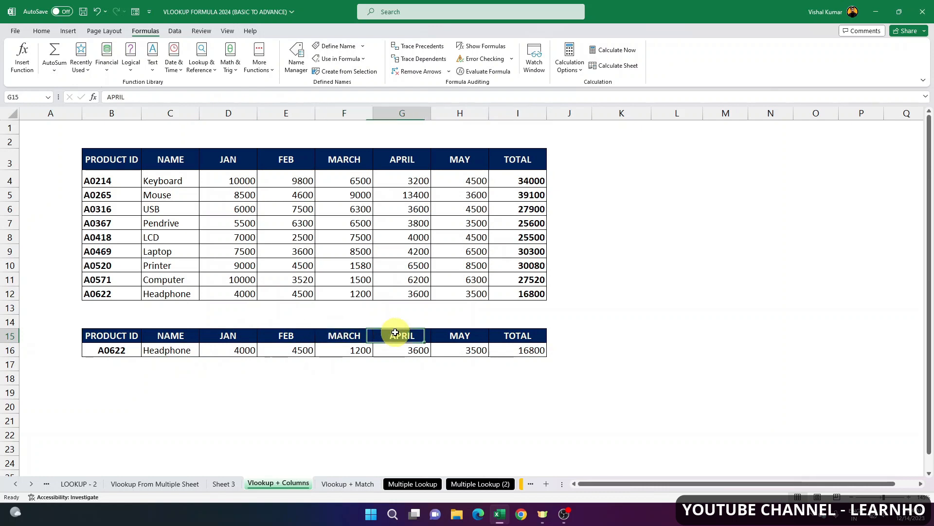
left_click(169, 334)
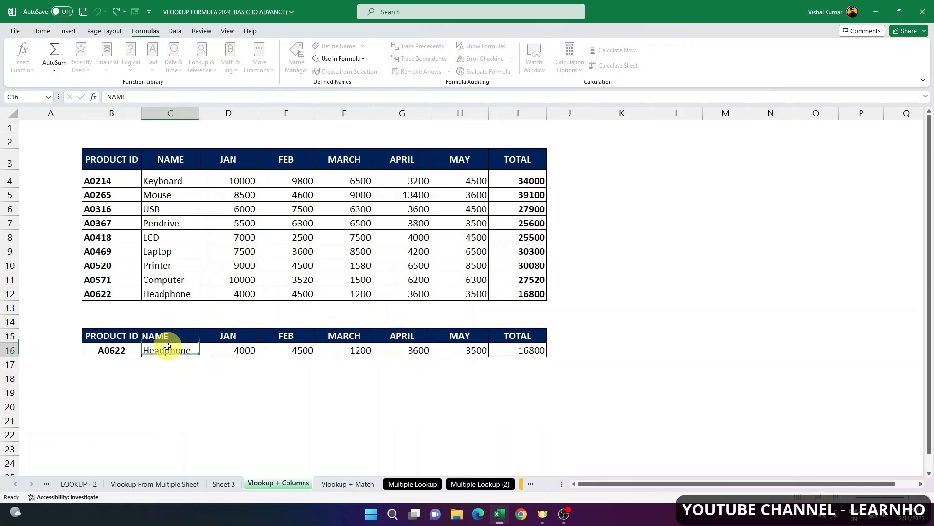
left_click(169, 349)
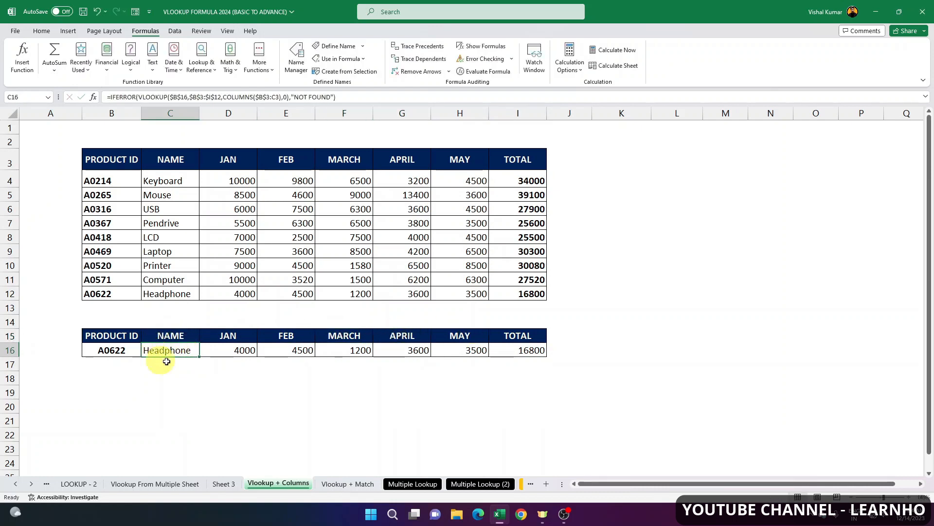
Step: Open the Vlookup + Match sheet and examine the product ID in K4 and the VLOOKUP with MATCH formula in L4
left_click(350, 484)
left_click(558, 183)
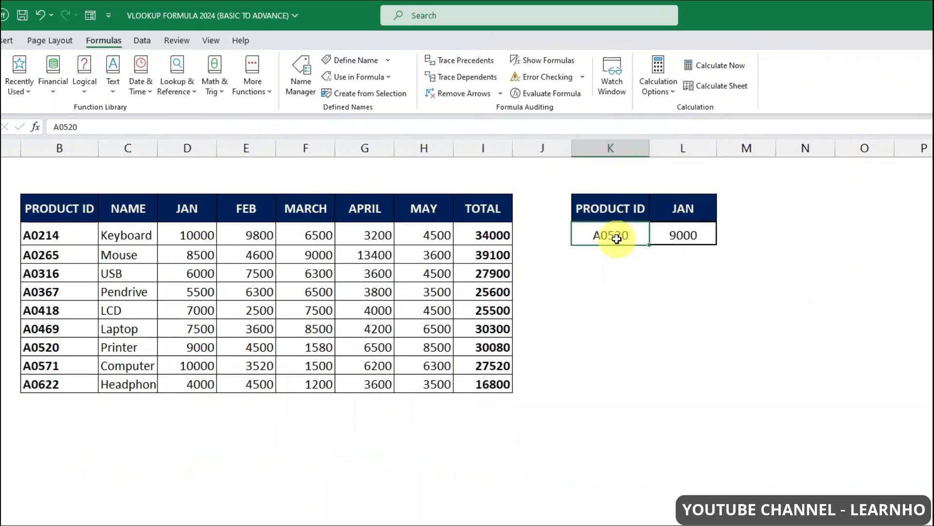
left_click(692, 235)
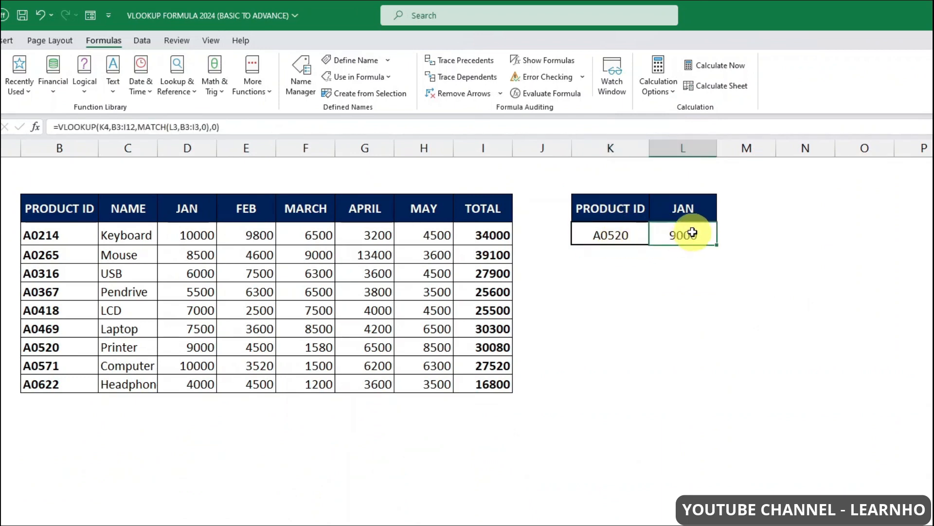
Step: Change the lookup header in L3 to MARCH, to TOTAL, and finally to NAME
left_click(701, 208)
left_click(724, 215)
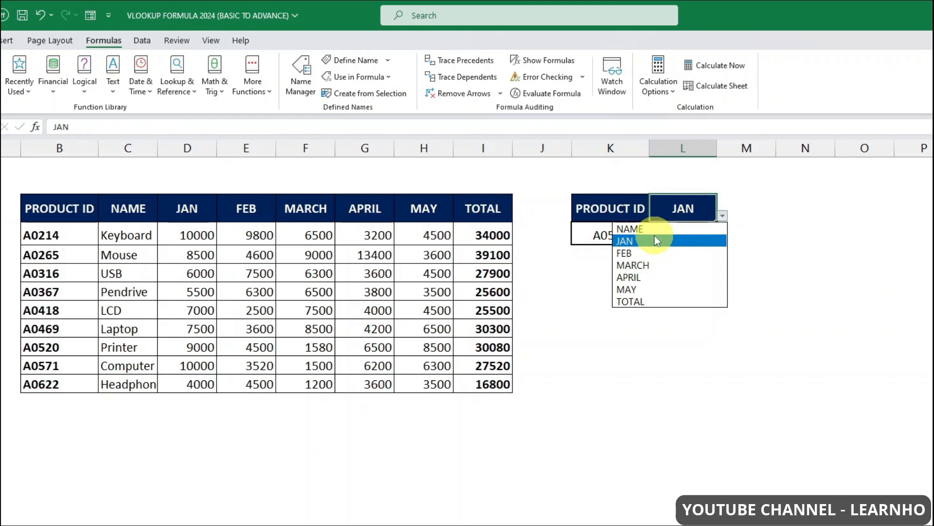
left_click(650, 265)
left_click(723, 215)
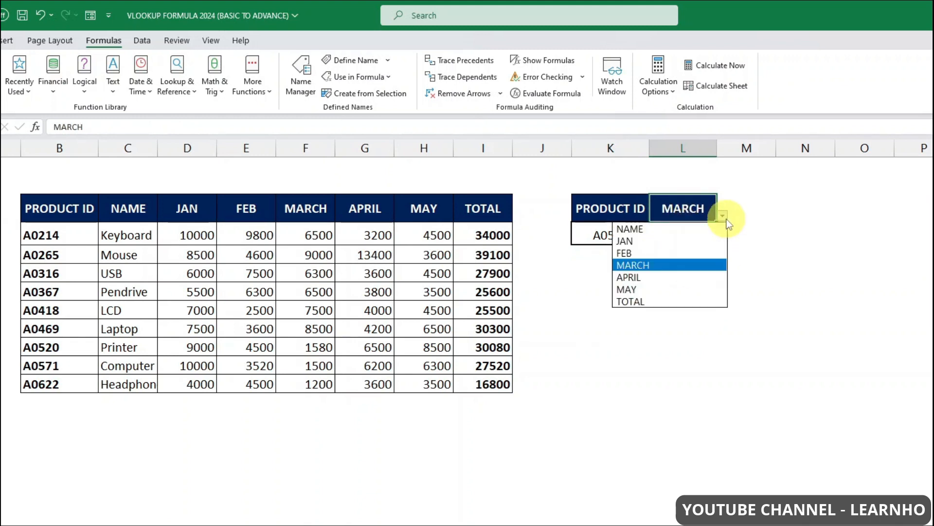
left_click(661, 303)
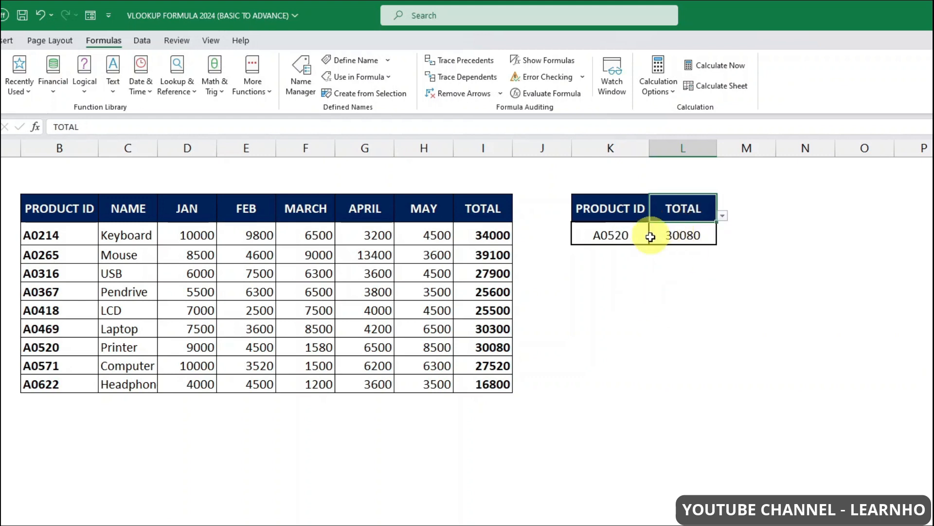
left_click(723, 216)
left_click(654, 232)
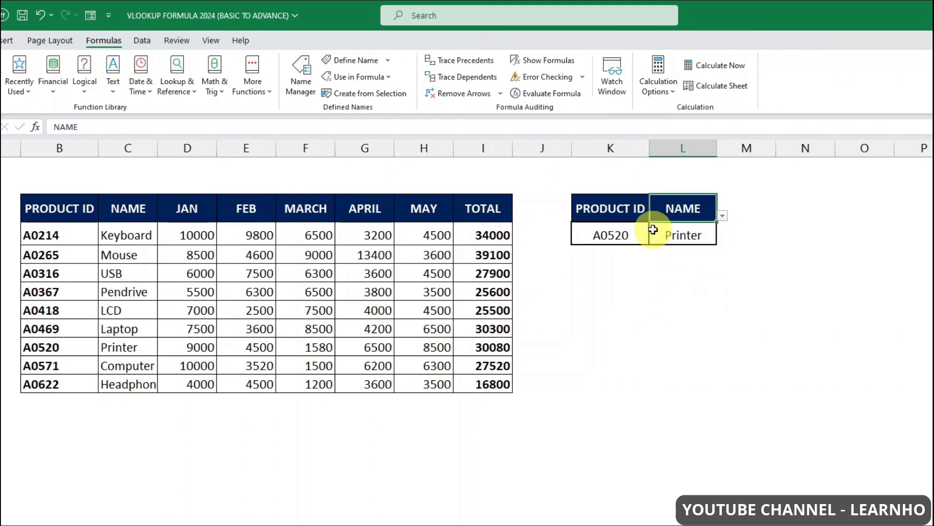
Step: Set the lookup product ID in K4 to A0469 and the lookup header in L3 to MARCH
left_click(642, 235)
type("A0469")
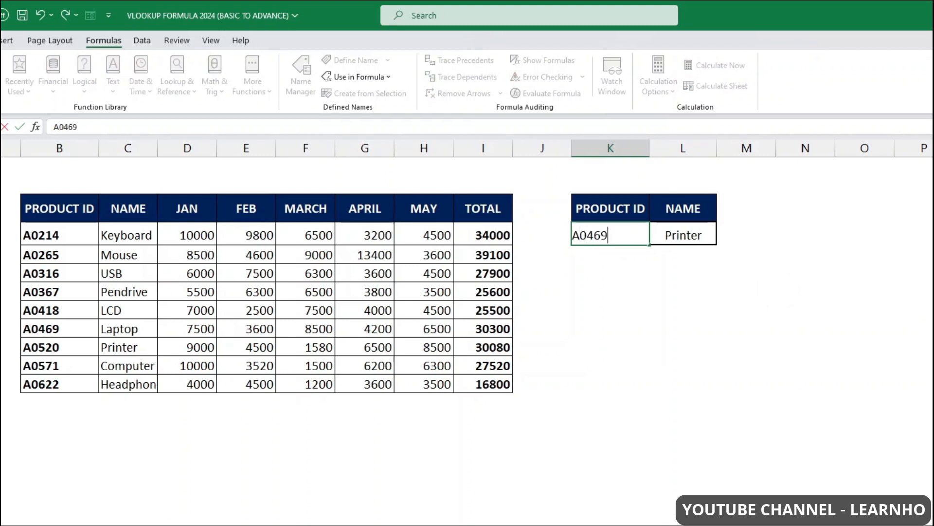
key("Return")
left_click(712, 210)
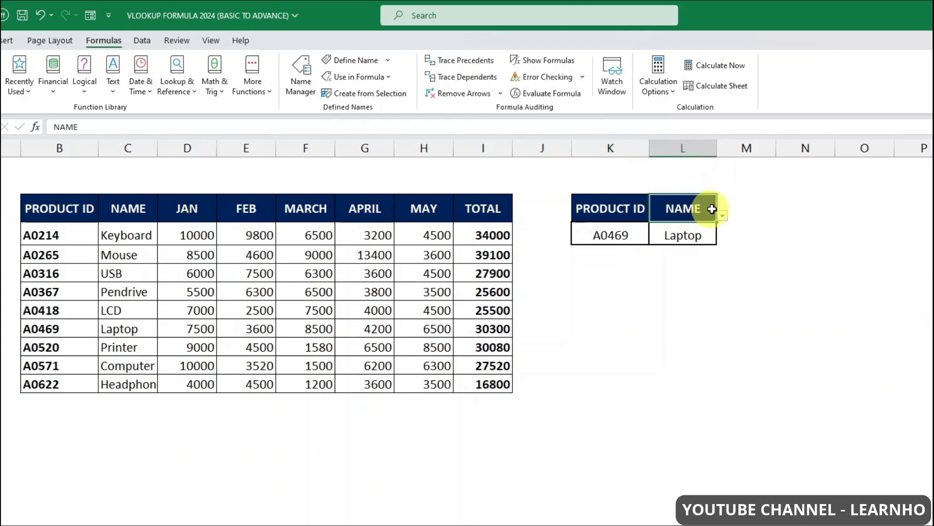
left_click(724, 216)
left_click(661, 265)
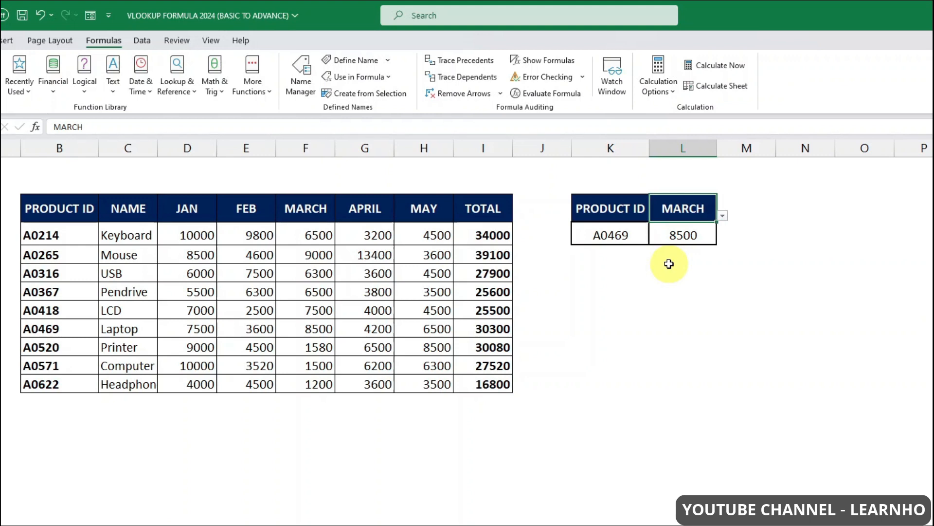
Step: Examine the lookup header row and the formula in L4, and change the header in L3 to APRIL
left_click_drag(628, 209, 654, 208)
key("ctrl+shift+Right")
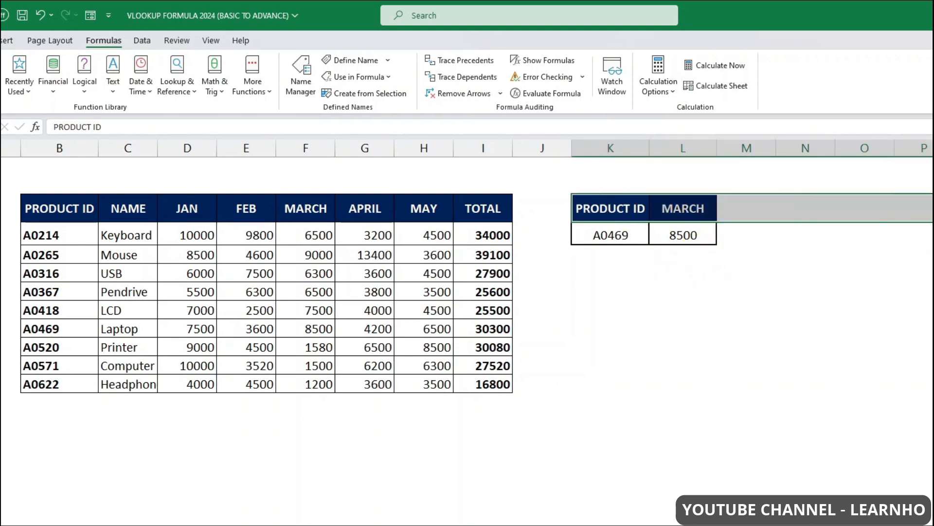
left_click(707, 228)
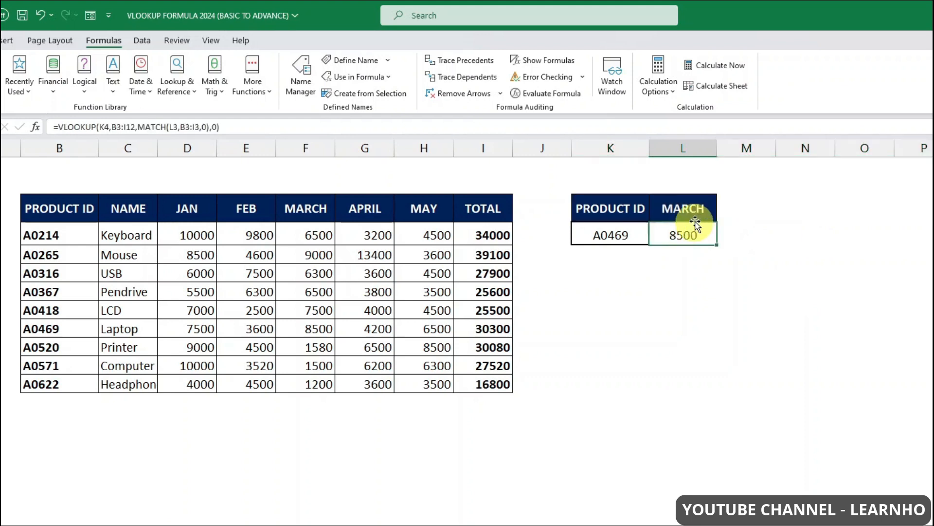
left_click(708, 209)
left_click(722, 216)
left_click(672, 276)
Step: Replace the formula in L4 with =VLOOKUP(K4,B3:I12,2,0)
left_click(710, 235)
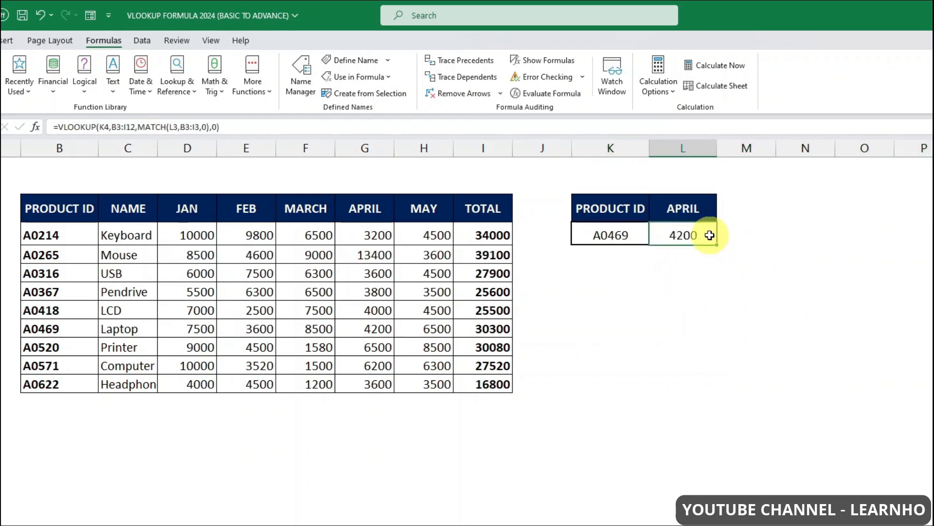
key("Delete")
type("=")
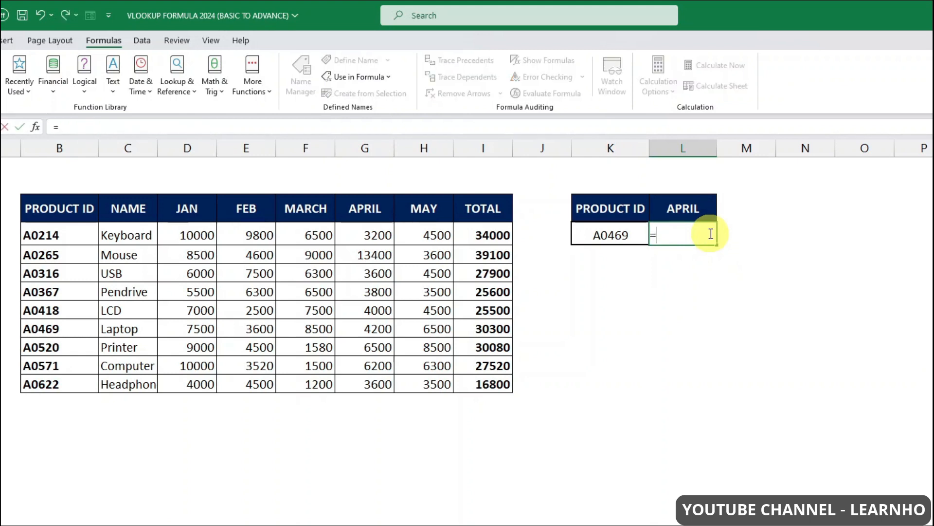
type("VL")
double_click(709, 253)
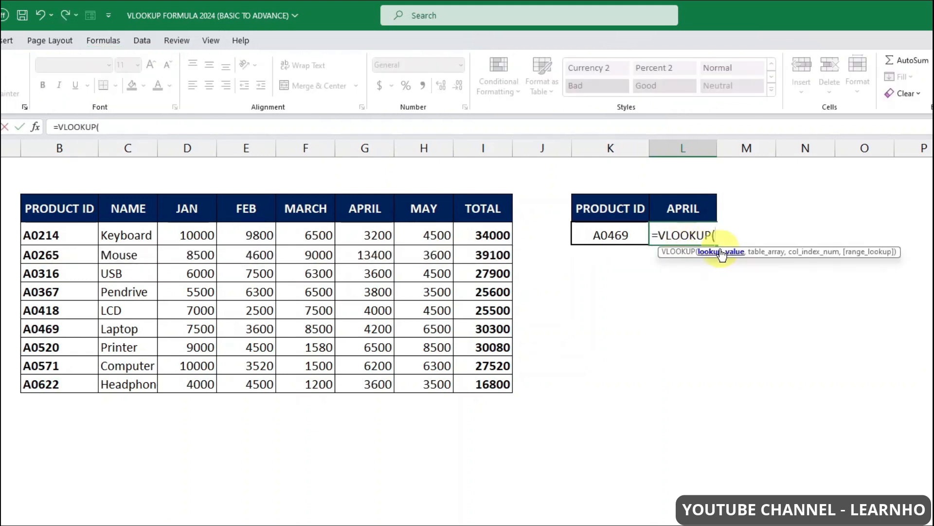
left_click(628, 235)
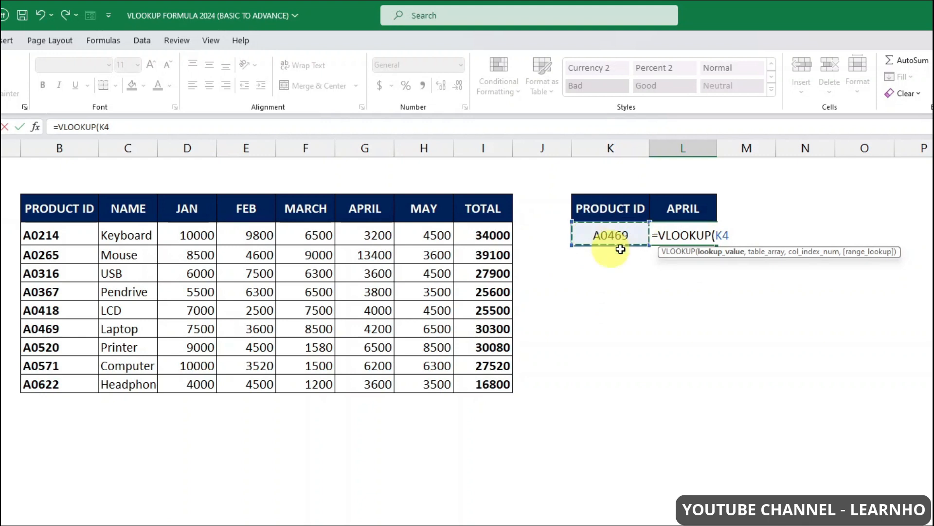
type(",")
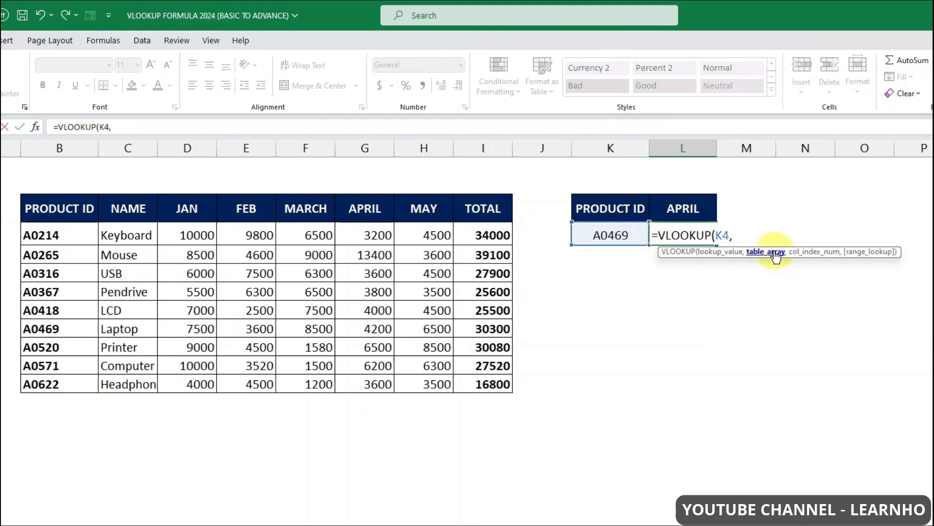
left_click_drag(72, 212, 487, 383)
type(",")
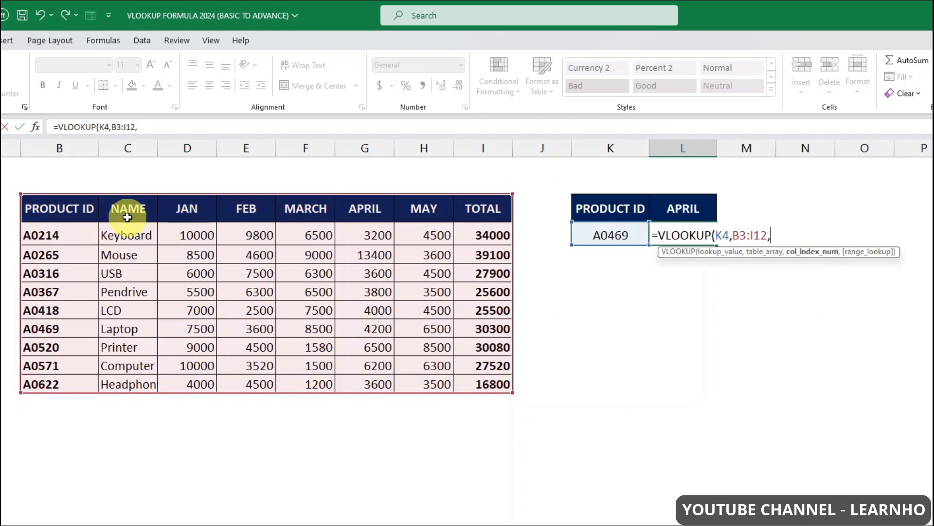
type("2,0")
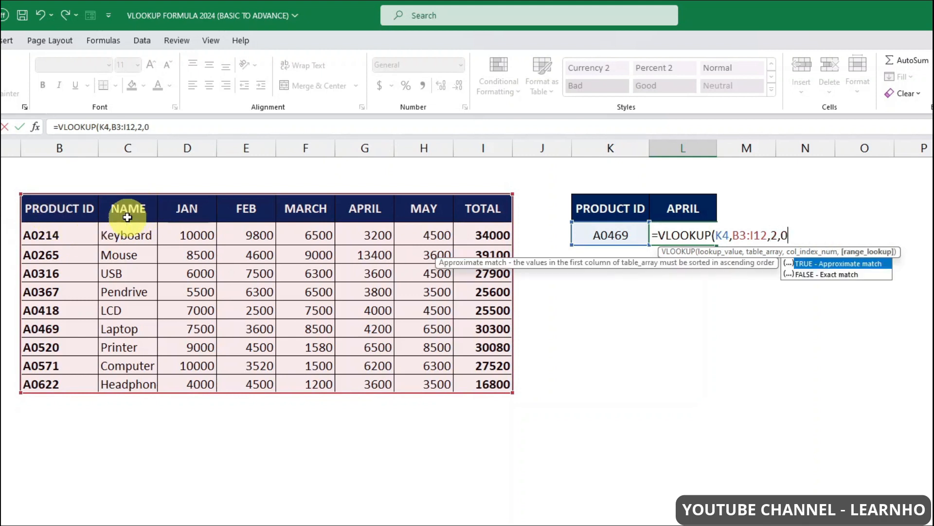
type(")")
key("Return")
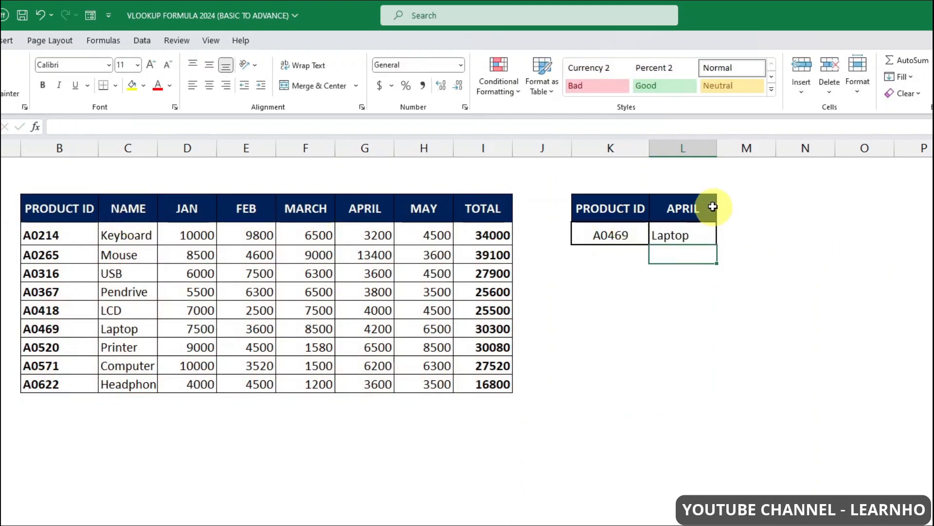
Step: Change the lookup header in L3 to JAN and back to NAME, checking the fixed-column formula in L4
left_click(713, 206)
left_click(722, 216)
left_click(668, 235)
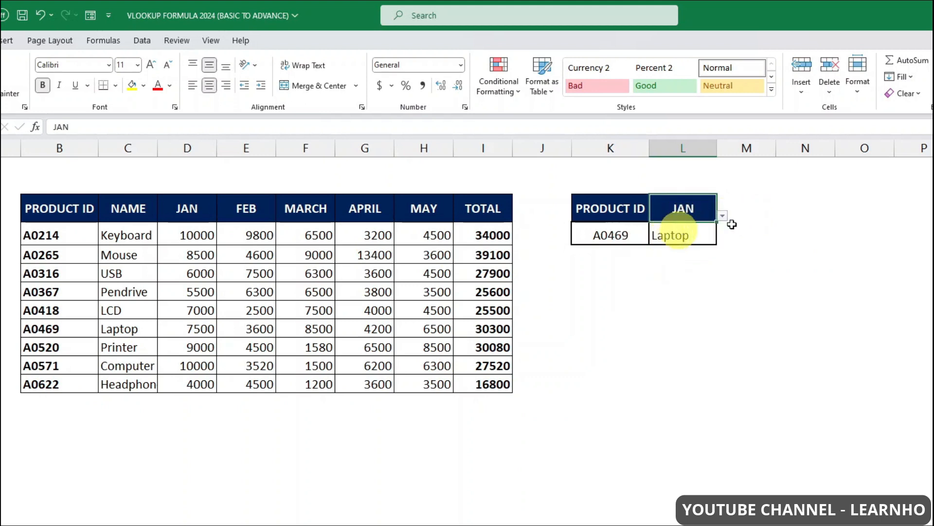
left_click(722, 217)
left_click(675, 230)
left_click(689, 236)
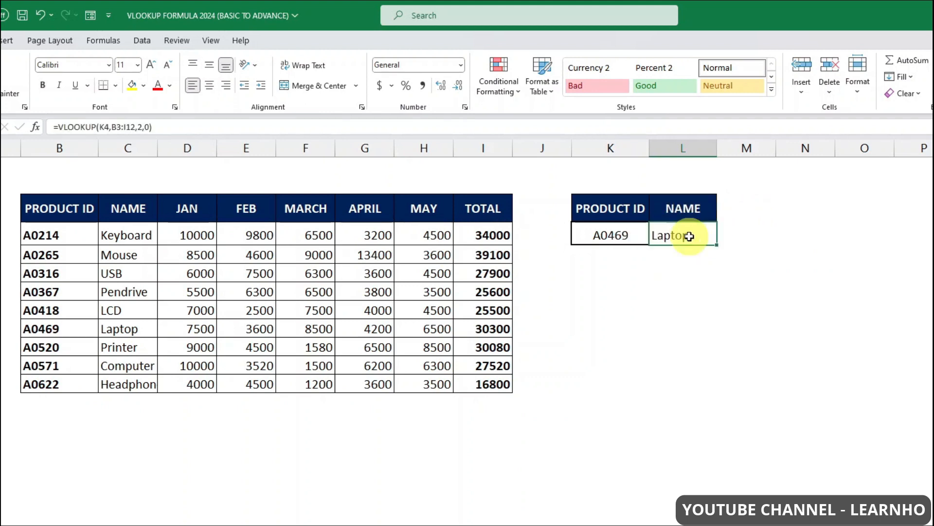
Step: Set the header in L3 to JAN and edit the VLOOKUP column index in L4 to match the JAN column
left_click(706, 208)
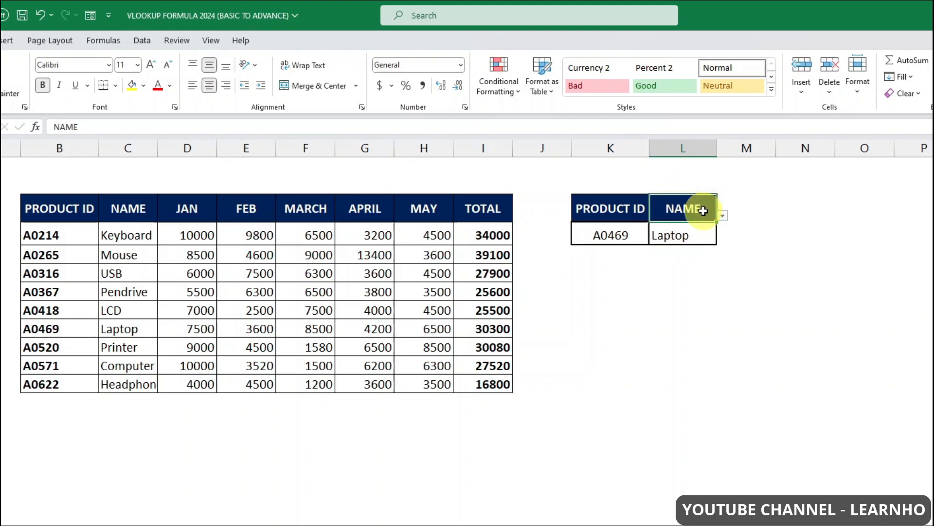
left_click(722, 215)
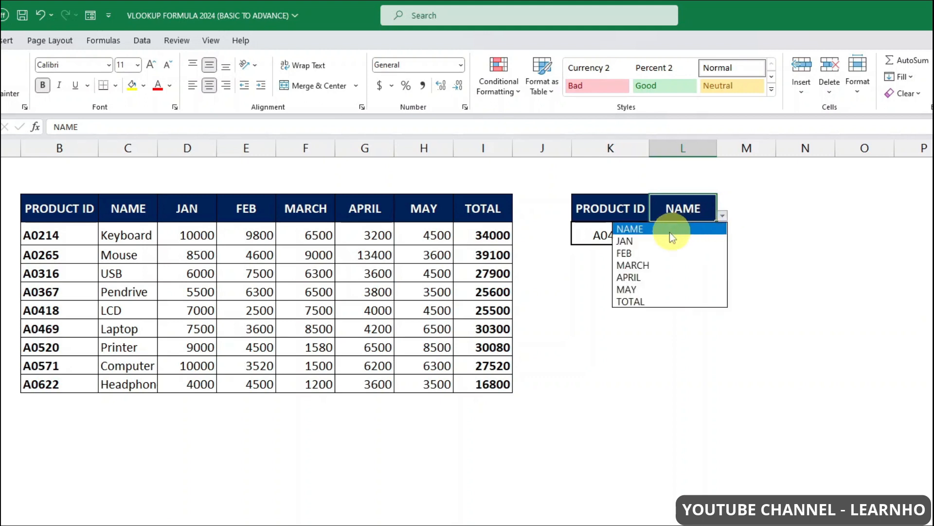
left_click(657, 242)
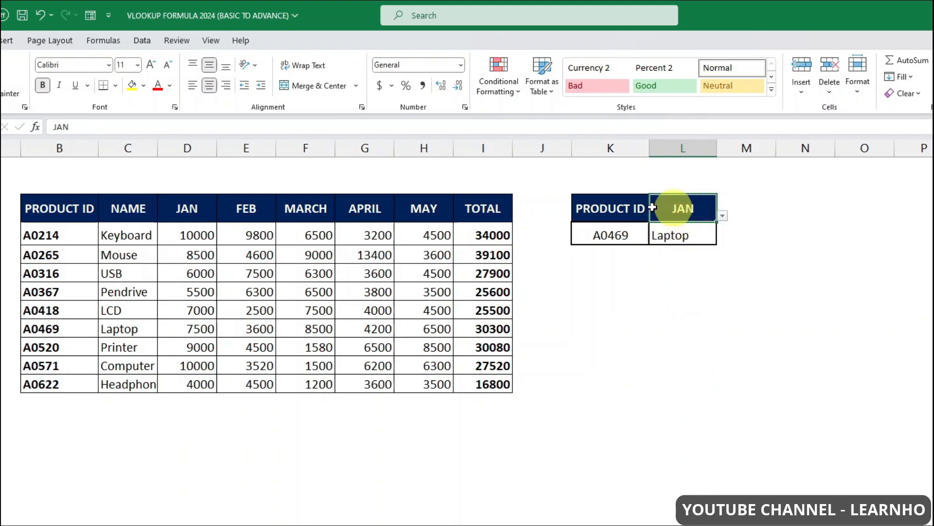
double_click(681, 235)
left_click(776, 235)
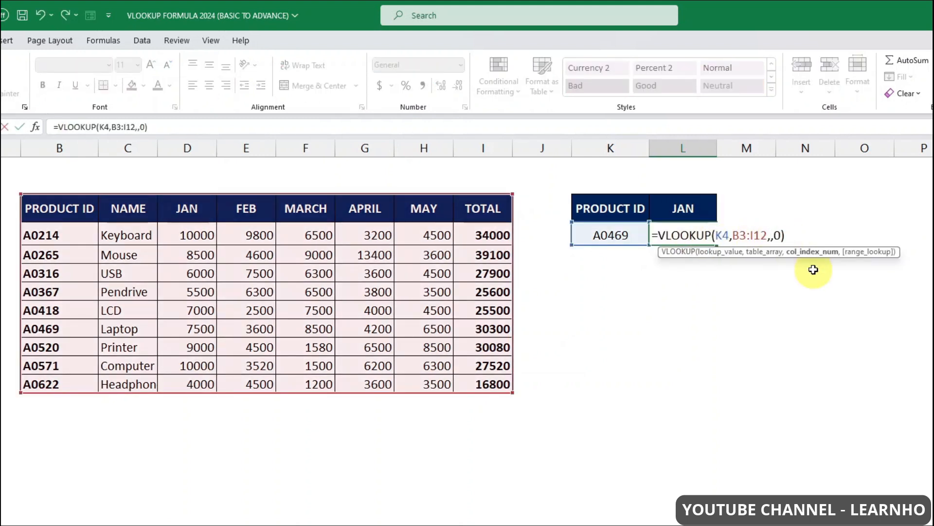
key("Return")
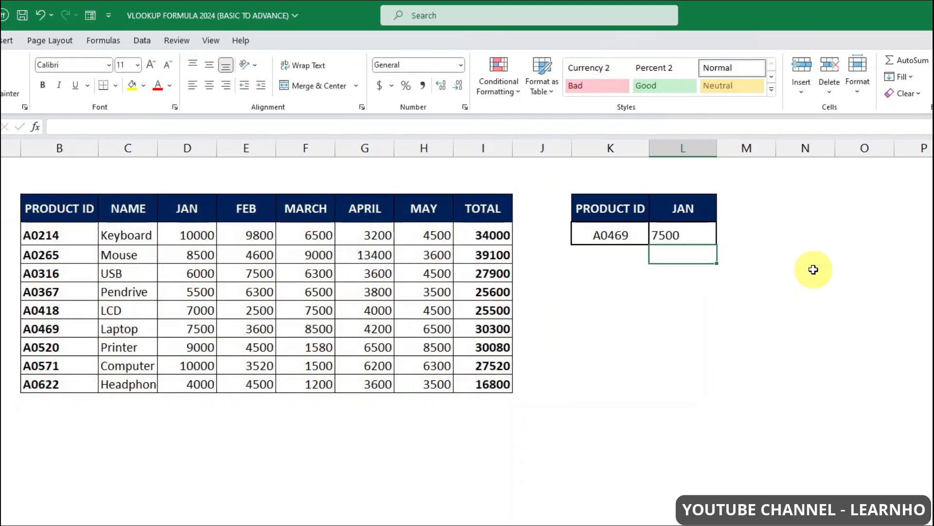
left_click(705, 233)
Step: Set the lookup header in L3 to FEB and the VLOOKUP column index in L4 to 4
left_click(707, 204)
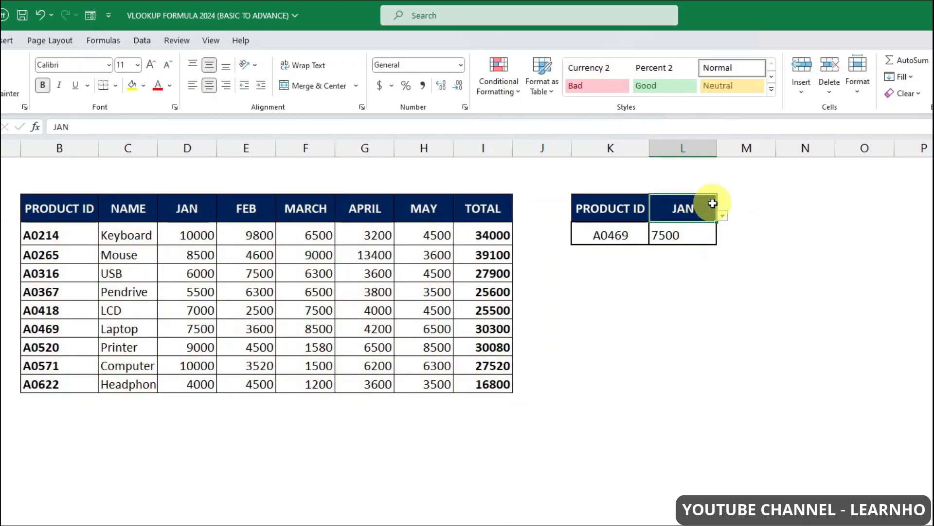
left_click(721, 214)
left_click(676, 253)
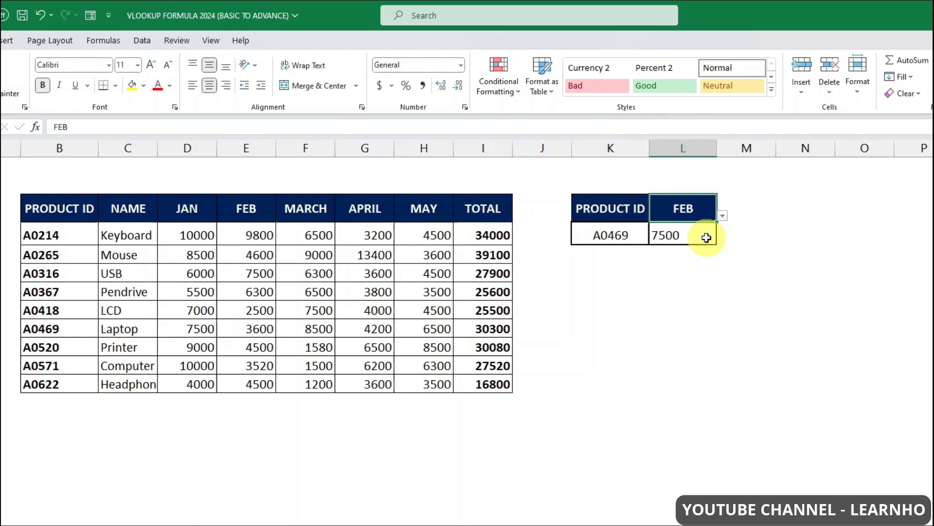
double_click(706, 234)
left_click_drag(773, 235, 778, 235)
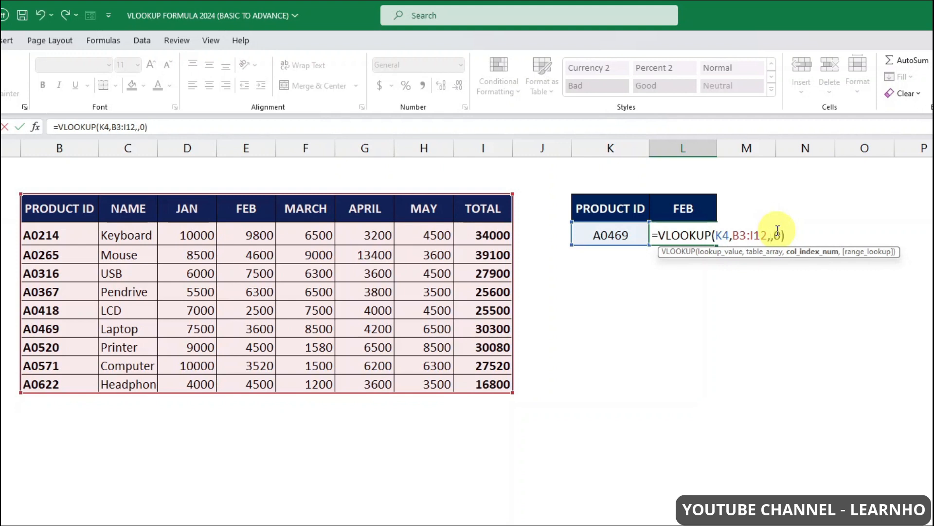
key("Return")
left_click(696, 235)
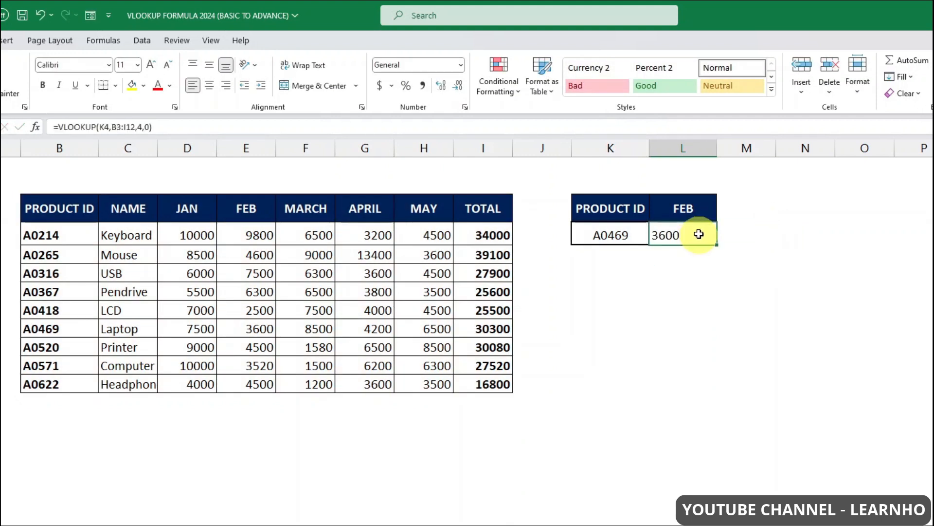
Step: Set the lookup header in L3 to TOTAL and the VLOOKUP column index in L4 to 8, and check both cells
left_click(691, 214)
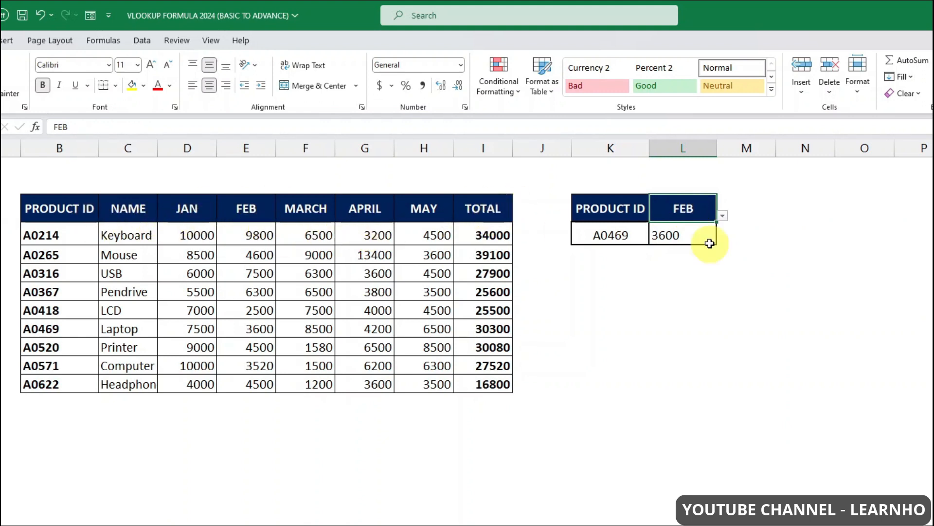
left_click(723, 217)
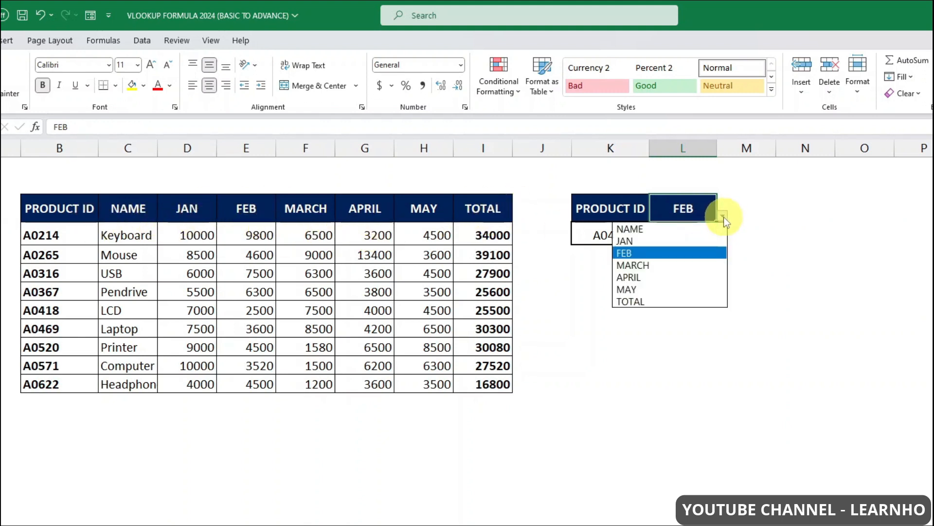
left_click(631, 302)
left_click(687, 233)
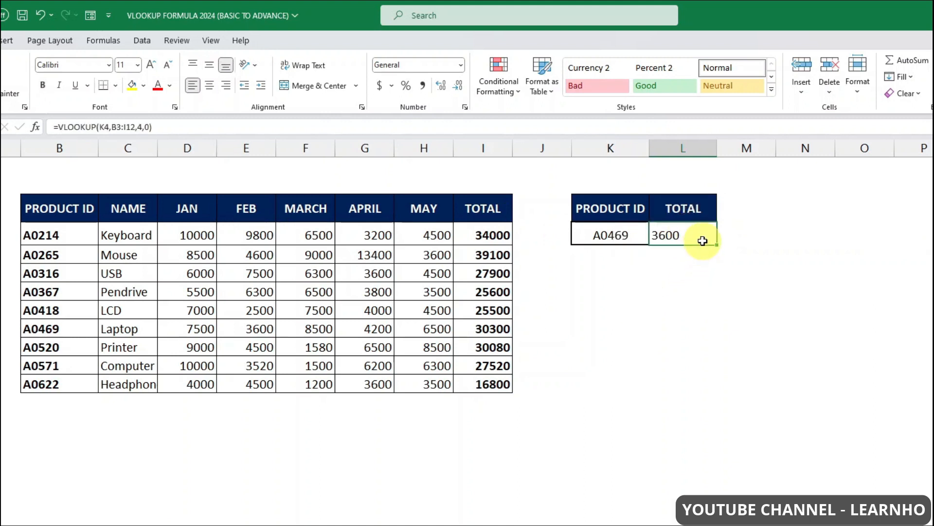
double_click(701, 235)
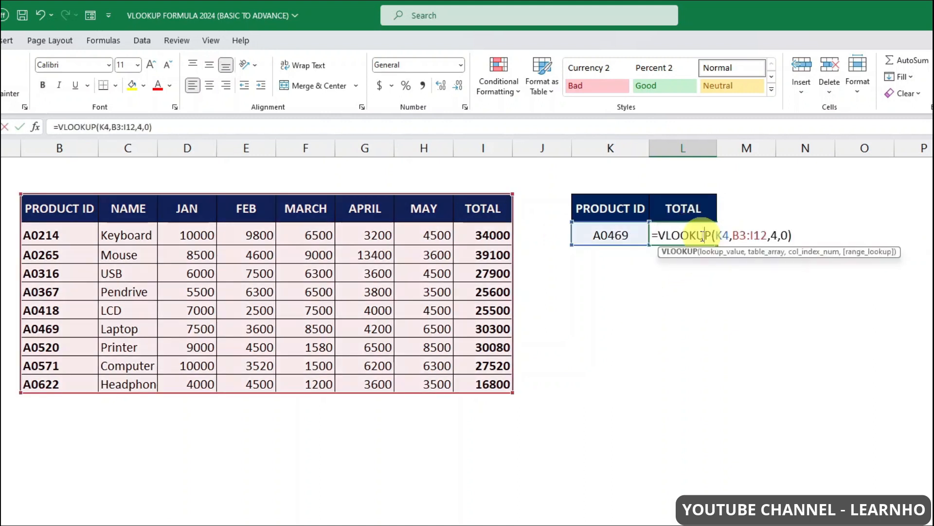
left_click(779, 234)
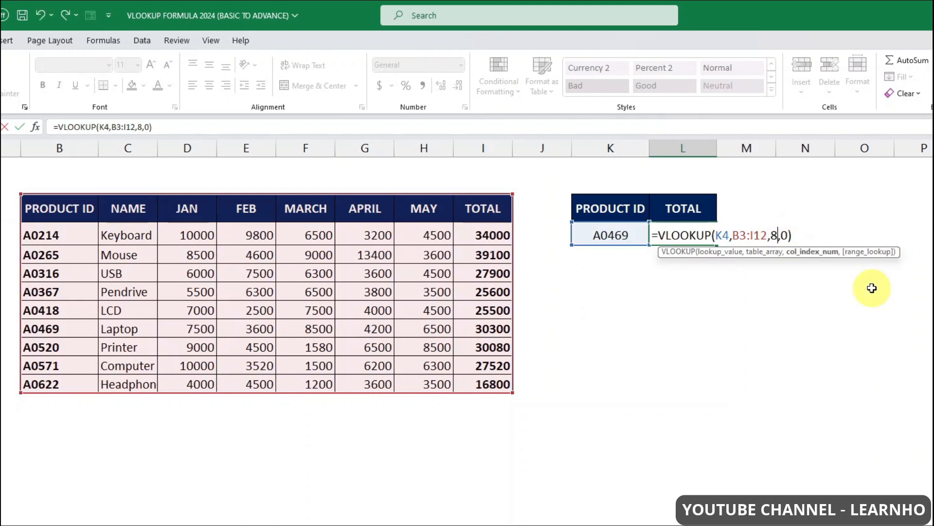
key("Return")
left_click(664, 204)
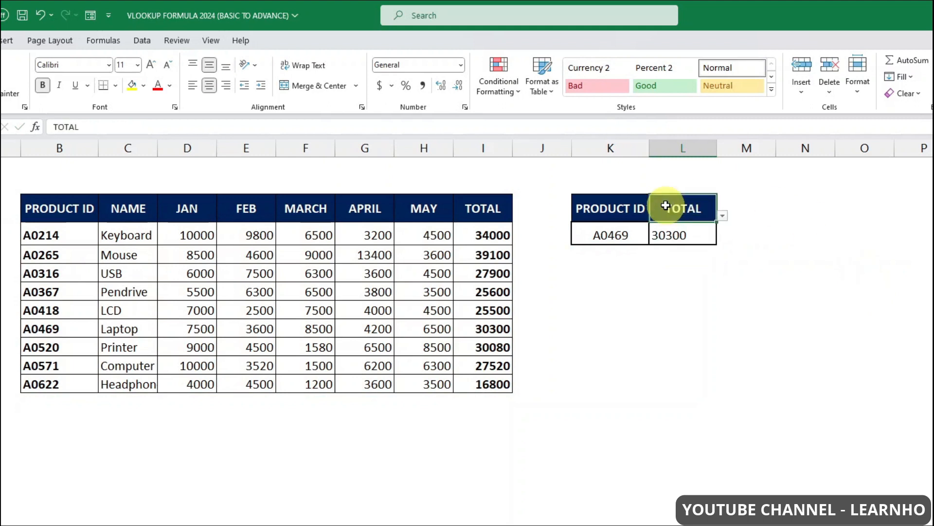
left_click(699, 229)
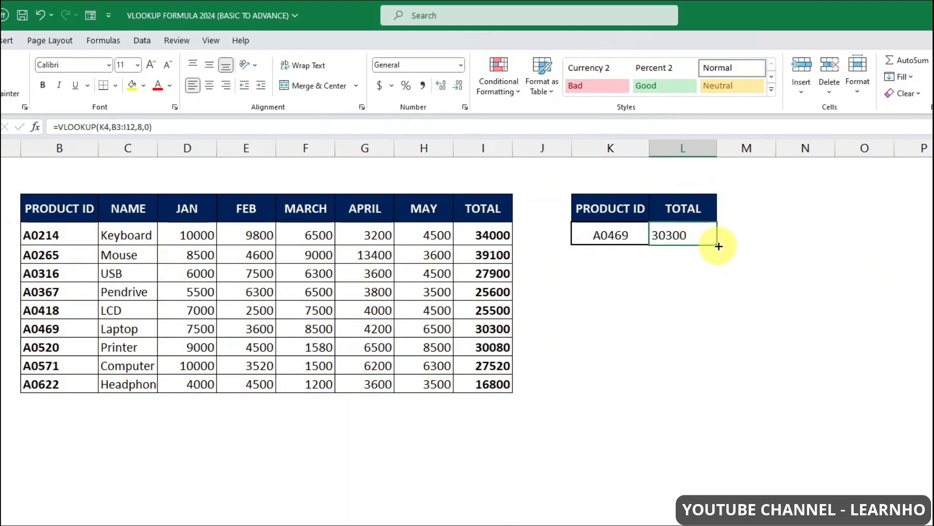
Step: Replace the formula in L4 with =MATCH(L3,B3:I3,0) to find the position of the selected header
left_click(689, 204)
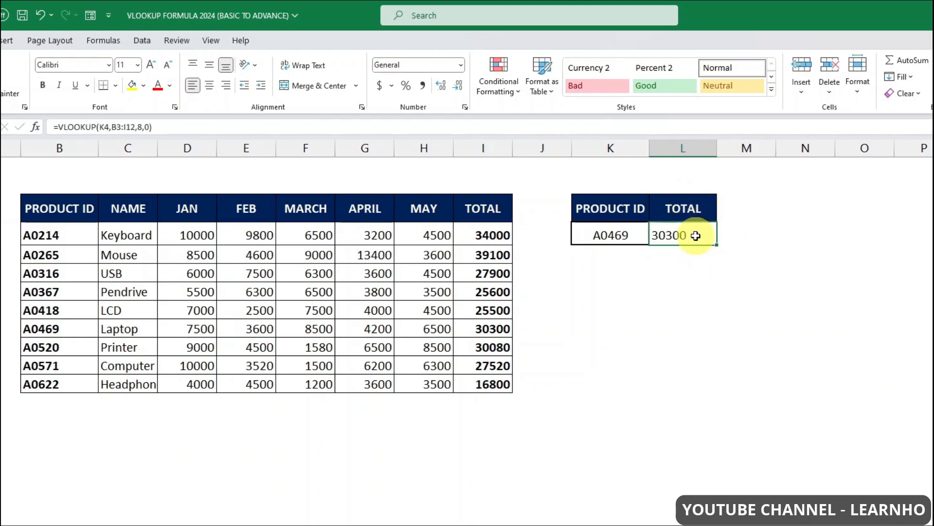
key("Delete")
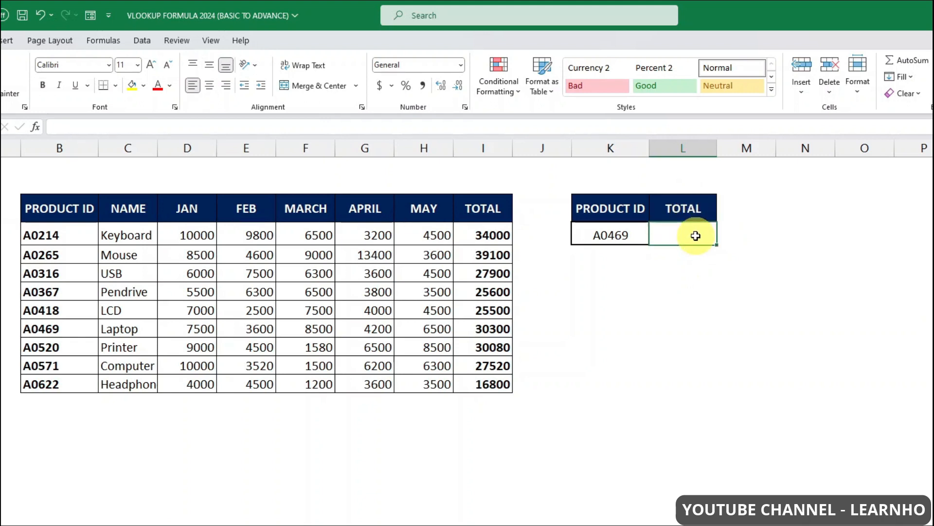
type("=")
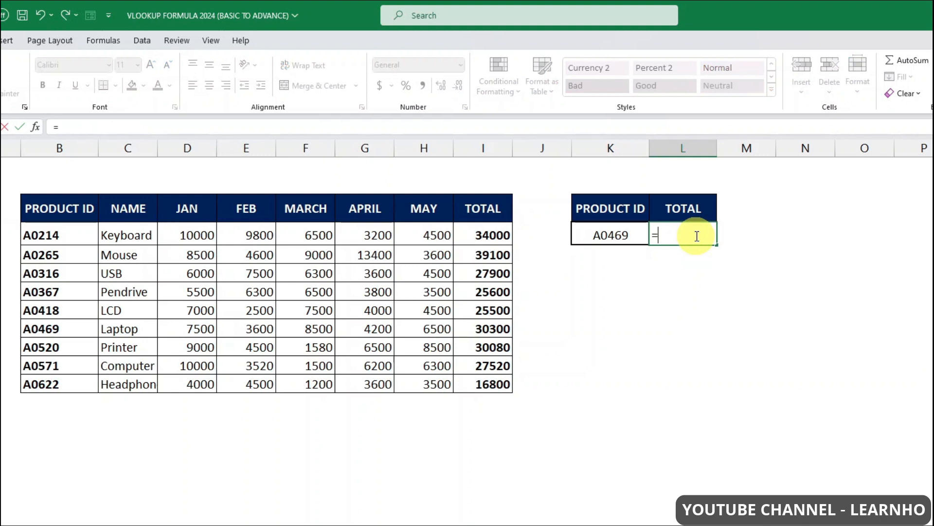
type("MAT")
key("Tab")
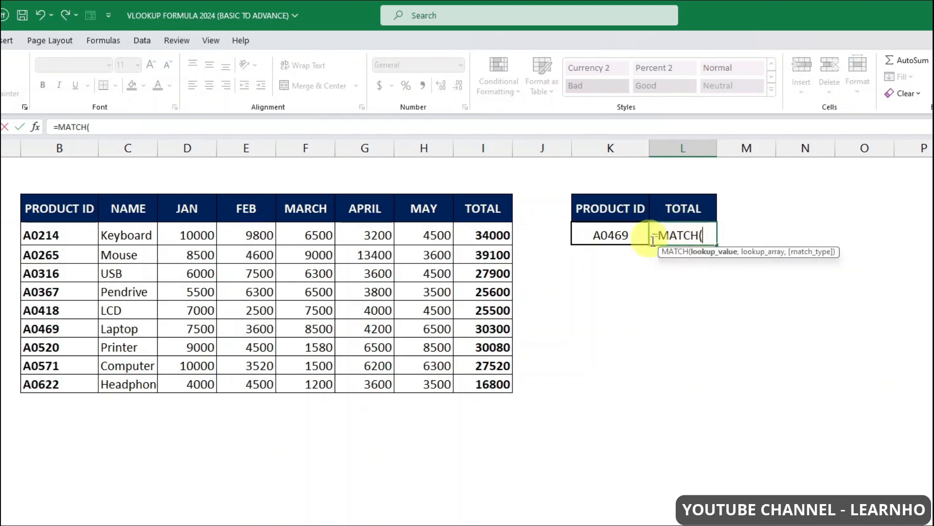
left_click(696, 205)
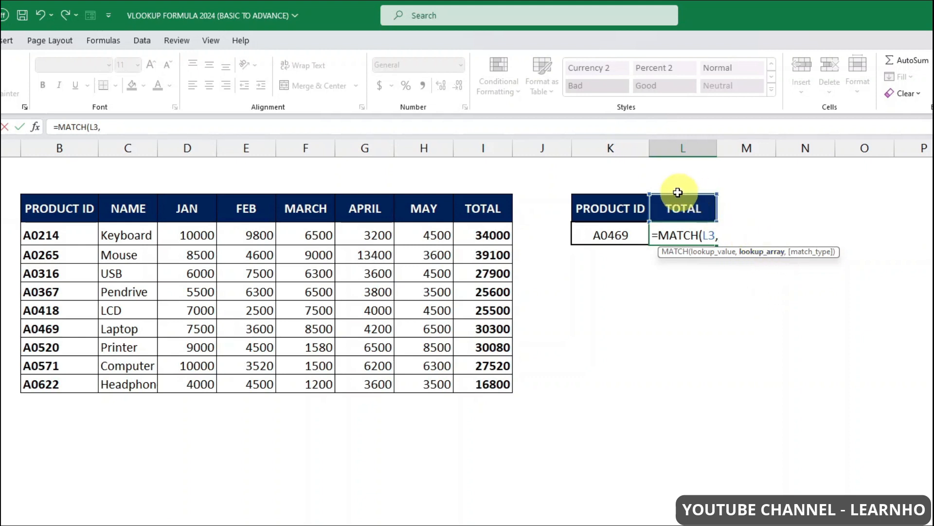
left_click_drag(69, 204, 472, 203)
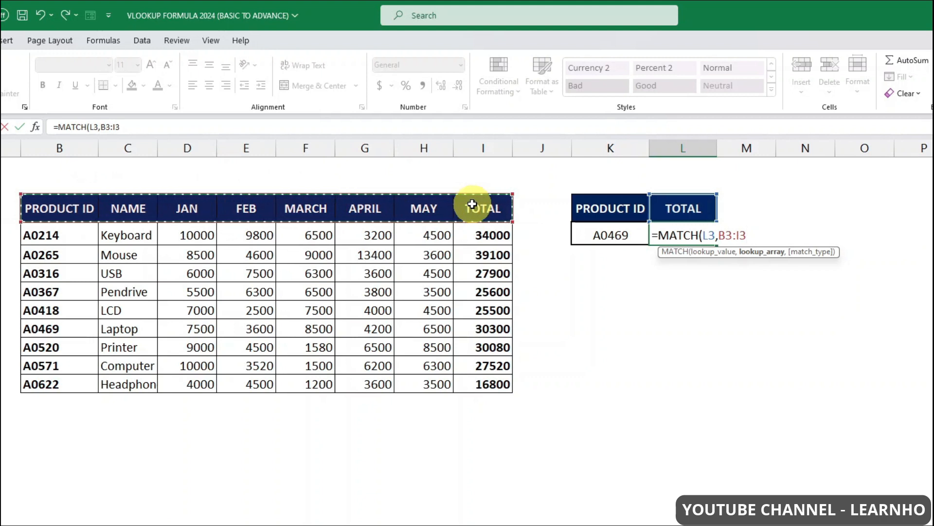
type(",")
type("0)")
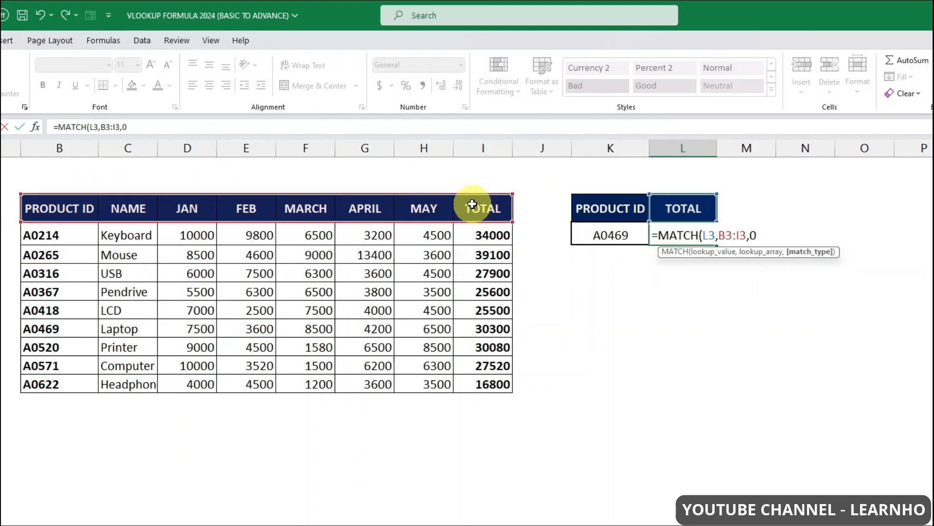
key("Return")
key("Up")
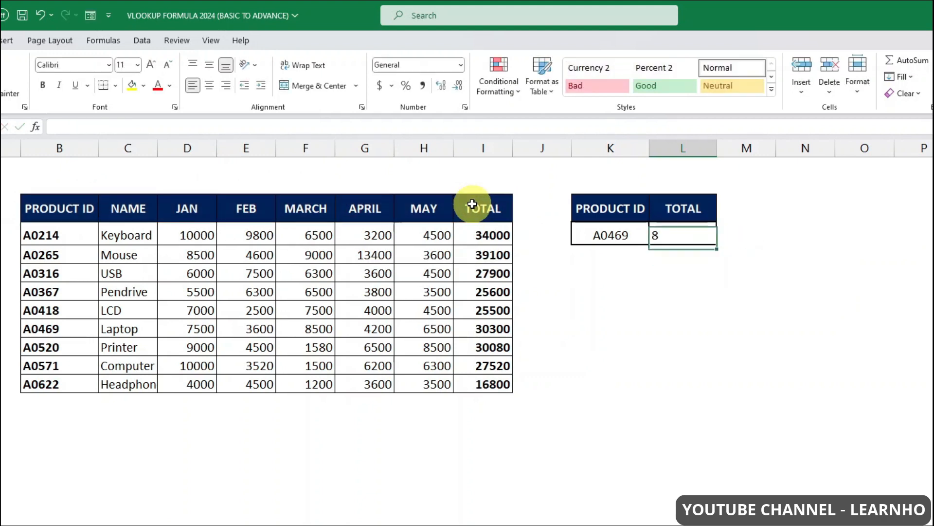
Step: Switch the header in L3 through NAME, FEB, APRIL and MAY to test the MATCH formula, ending on MARCH
key("Up")
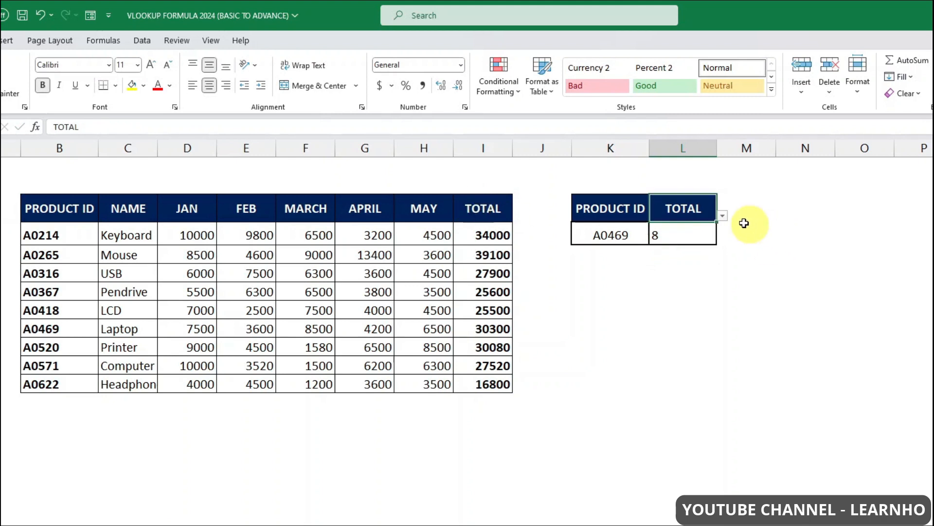
left_click(722, 215)
left_click(653, 230)
left_click(722, 215)
left_click(655, 252)
left_click(723, 215)
left_click(652, 277)
left_click(723, 215)
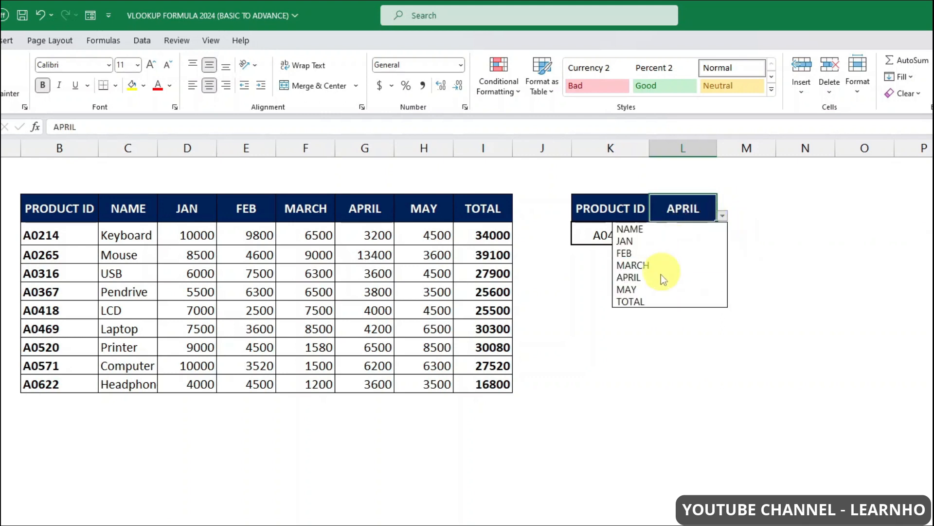
left_click(628, 289)
left_click(723, 215)
left_click(653, 263)
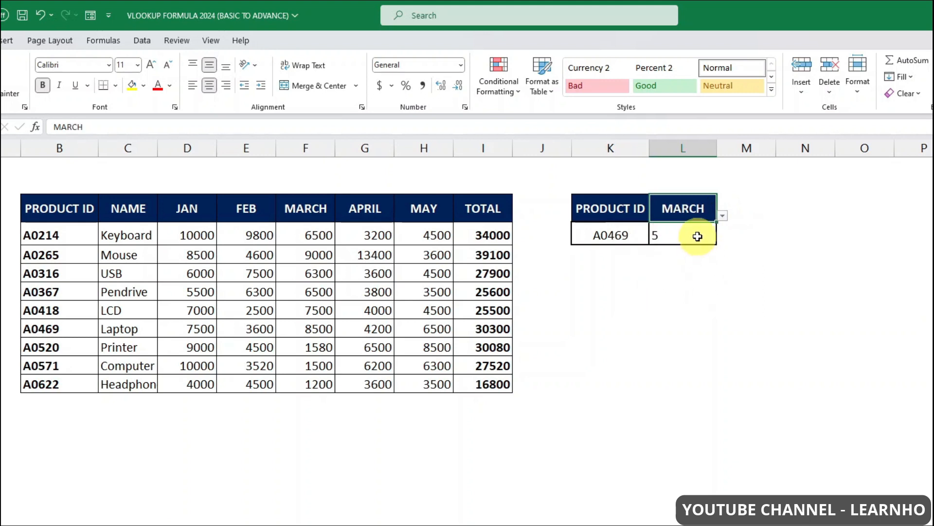
Step: Clear L4 and start a VLOOKUP there with K4 as the lookup value and B3:I12 as the table array
left_click(700, 237)
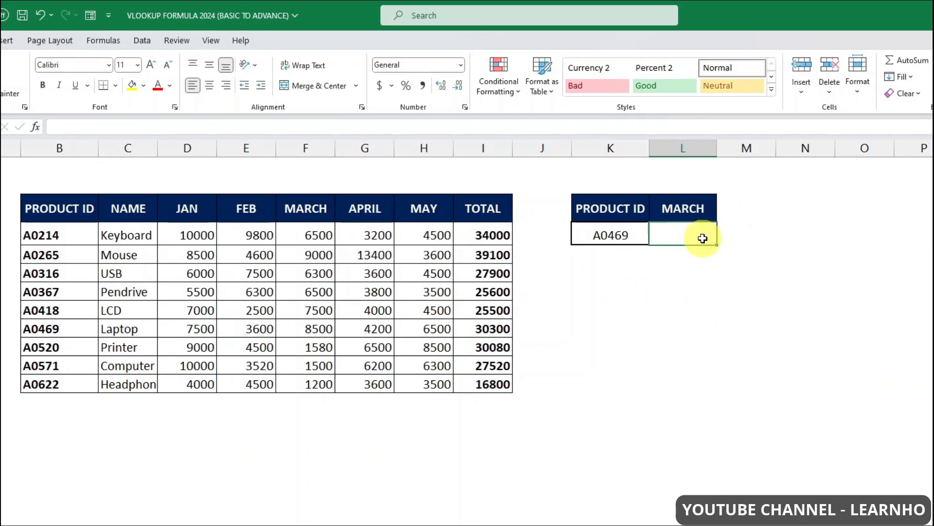
type("=V")
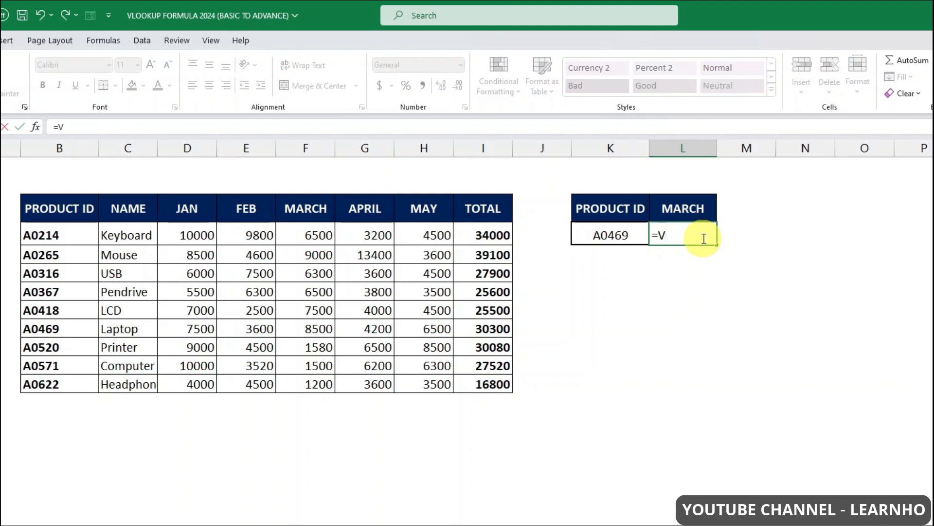
type("LOOKUP(")
left_click(613, 238)
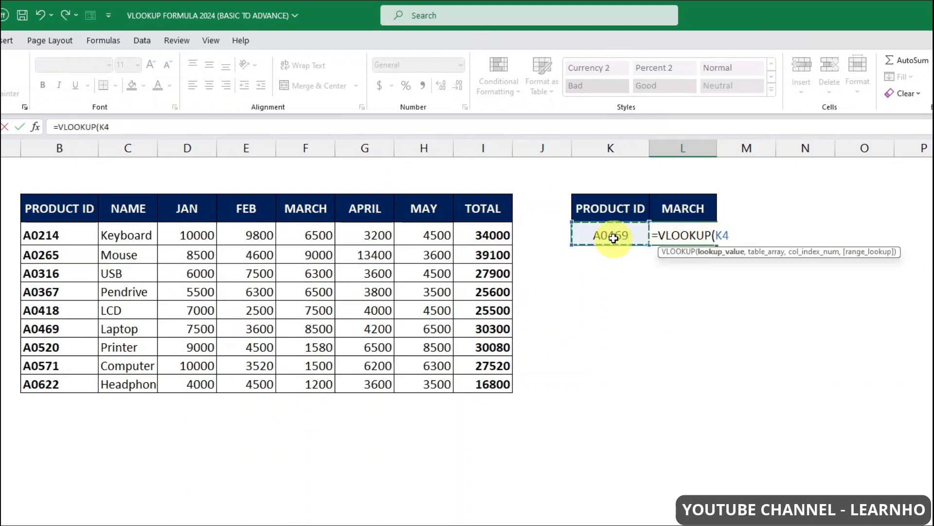
type(",")
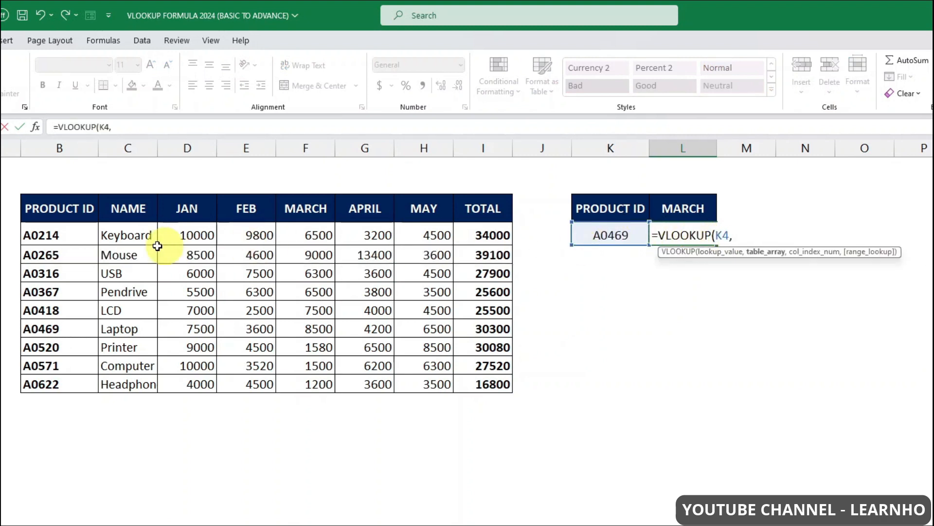
left_click_drag(71, 209, 495, 381)
type(",")
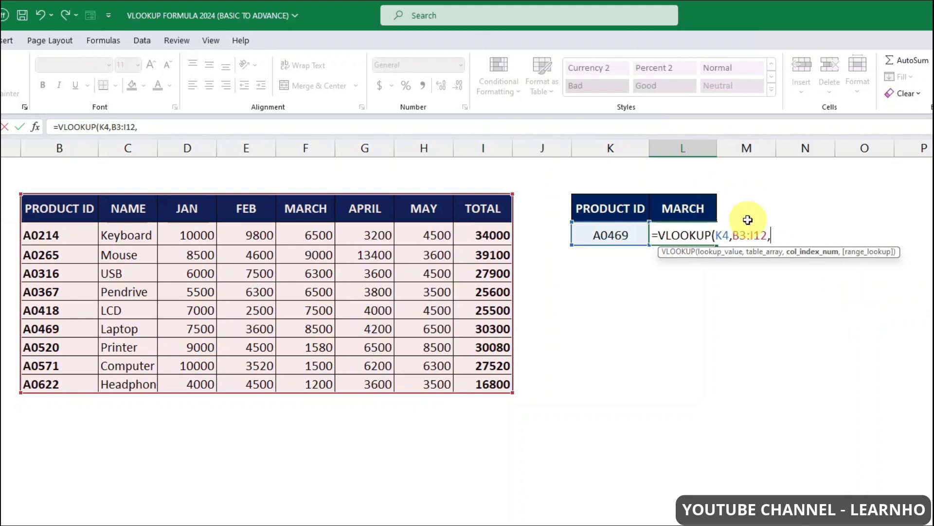
Step: Complete the VLOOKUP in L4 with MATCH(L3,B3:I3,0) as the column index and 0 for an exact match
type("MATCH(")
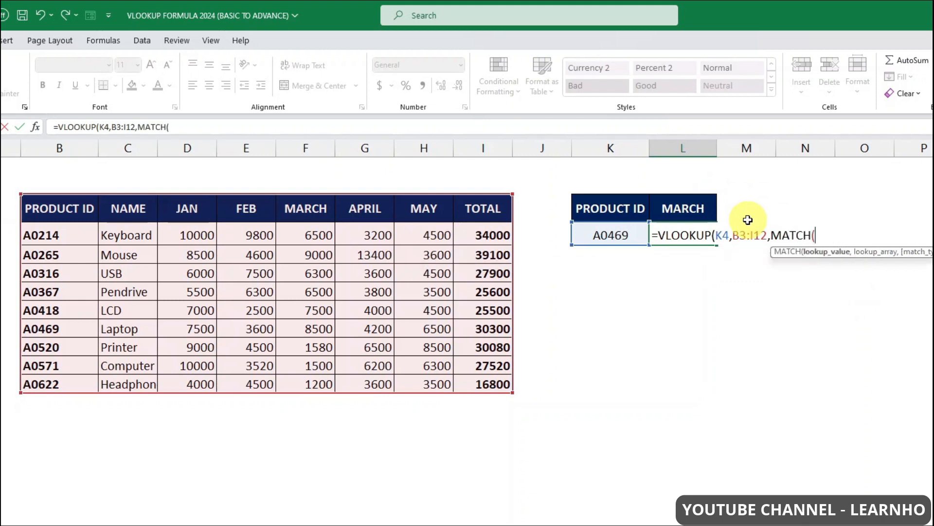
left_click(683, 204)
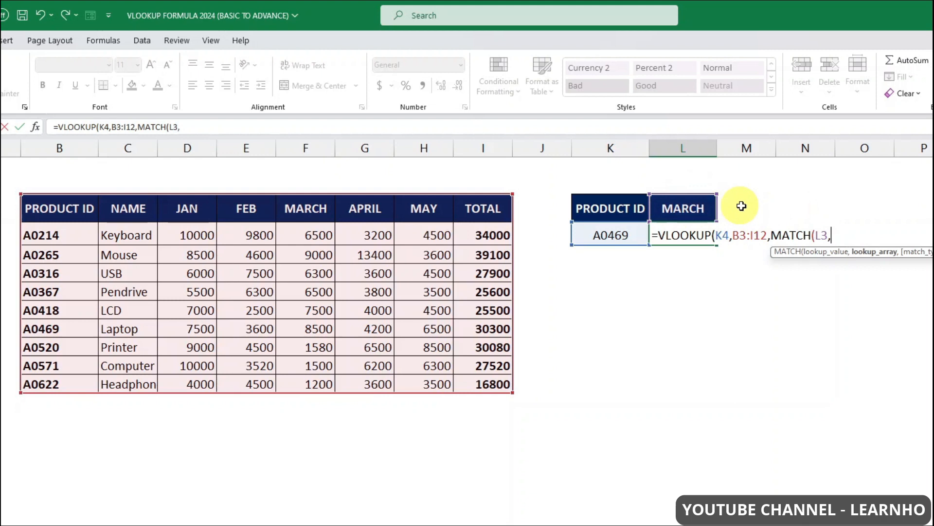
left_click(89, 205)
left_click_drag(109, 205, 497, 203)
type(",0")
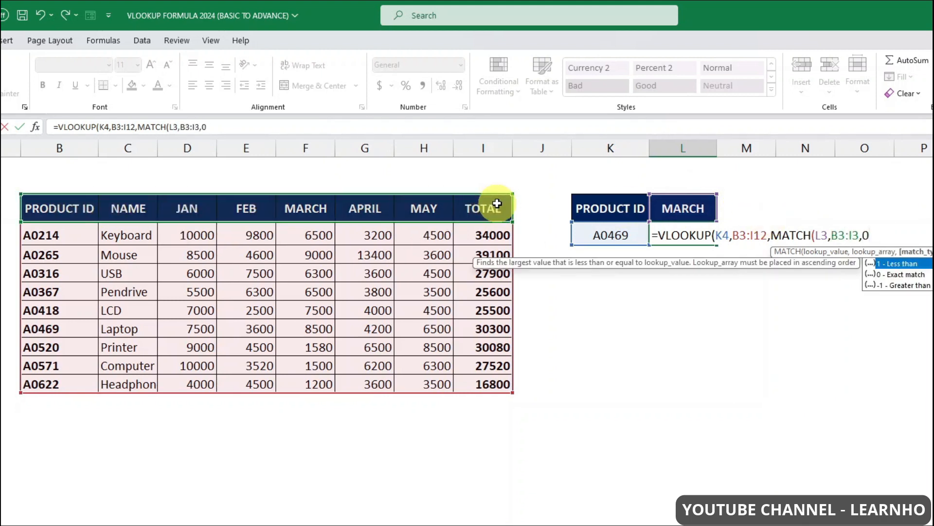
type("),0")
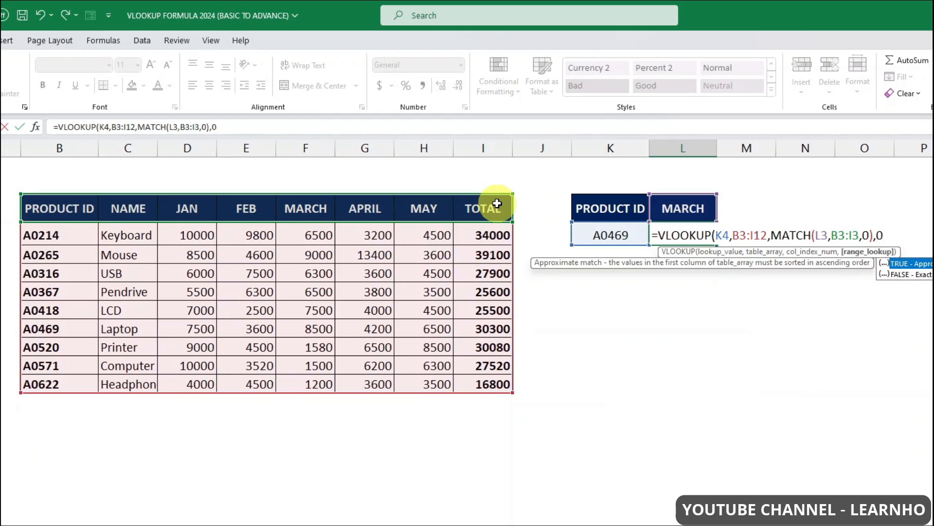
type(")")
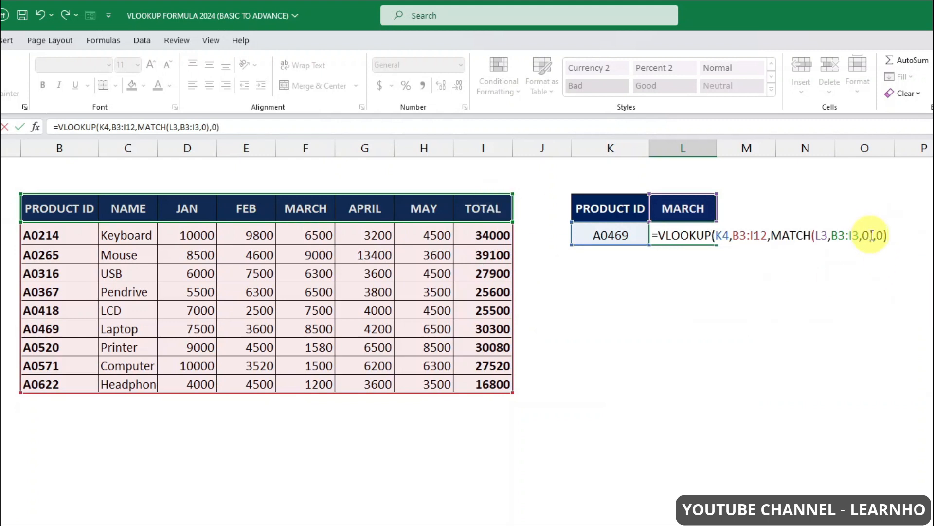
left_click_drag(837, 235, 871, 234)
left_click(879, 236)
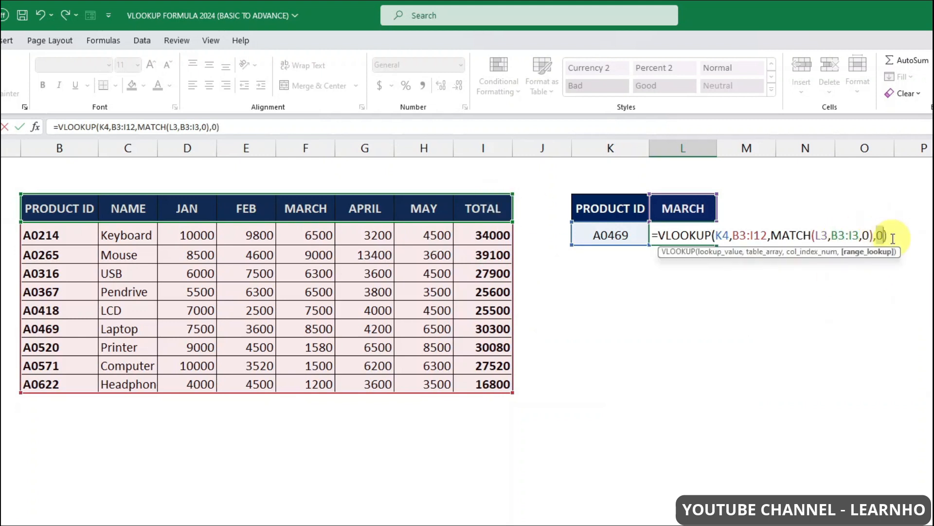
left_click(895, 235)
key("Return")
key("Up")
Step: Test the combined formula by switching the header in L3 to NAME, APRIL and TOTAL, and back to MARCH
key("Up")
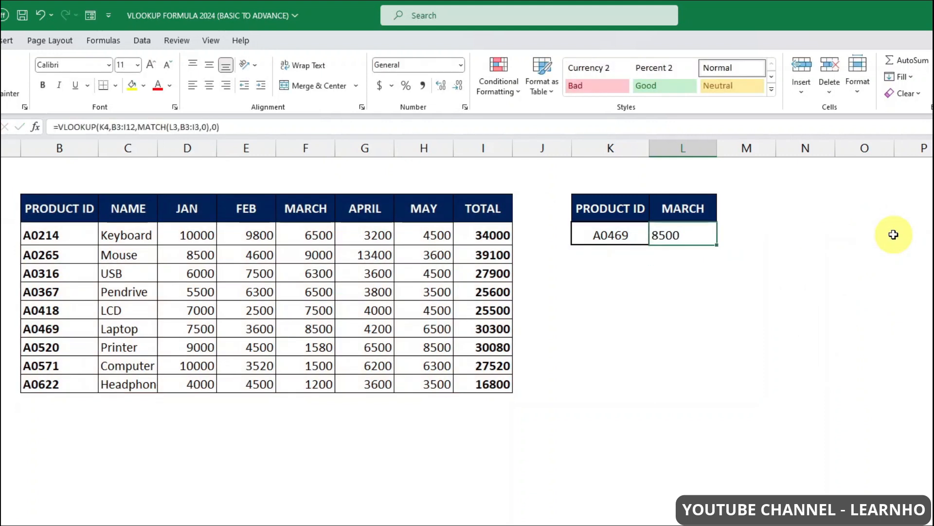
left_click(722, 215)
left_click(661, 229)
left_click(723, 214)
left_click(667, 279)
left_click(723, 216)
left_click(665, 299)
left_click(723, 216)
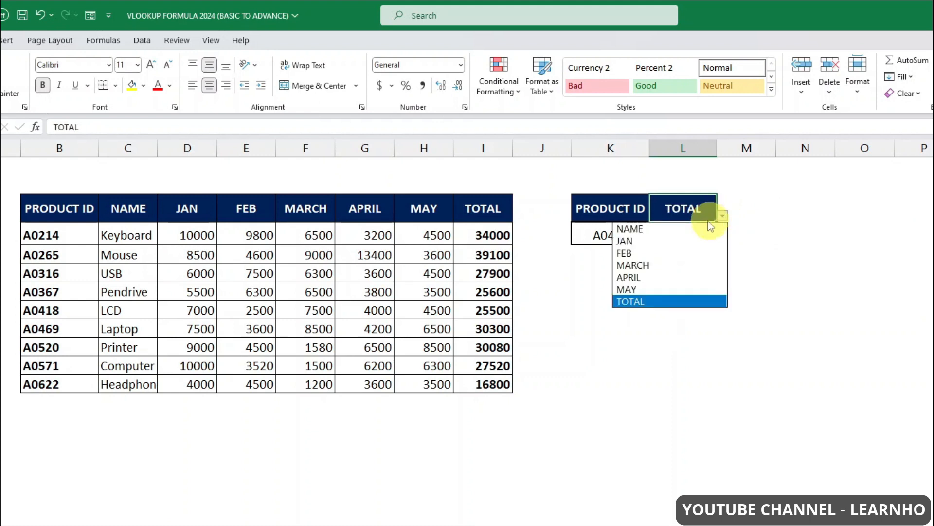
left_click(665, 264)
Step: Set the lookup product ID in K4 to A0571
left_click(618, 234)
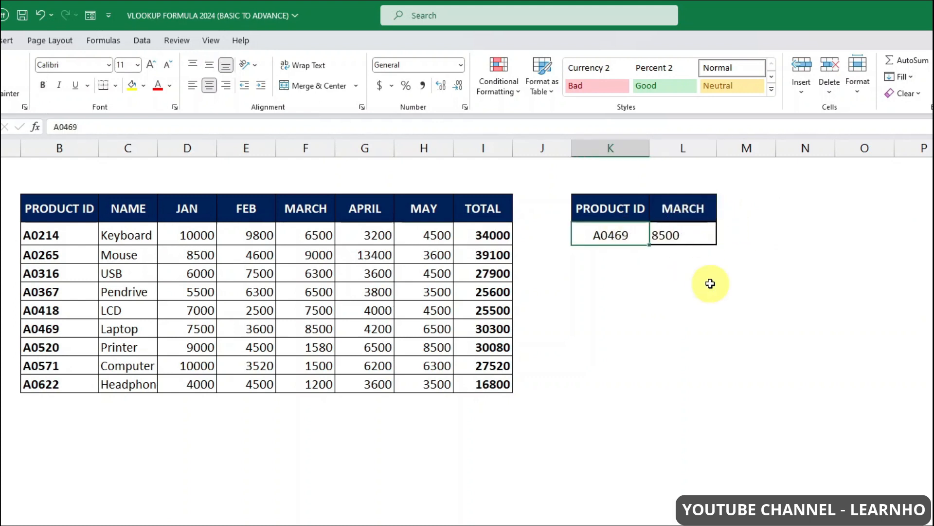
type("A0")
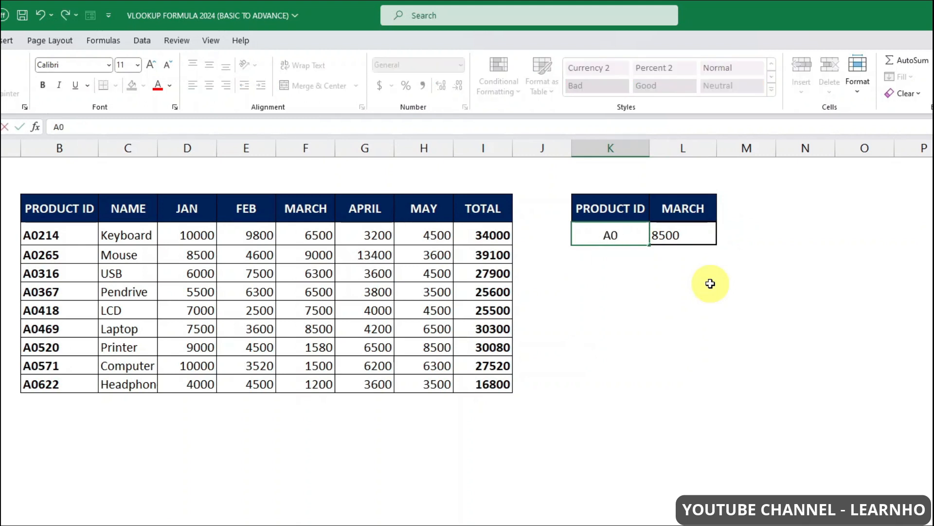
type("57")
key("Return")
double_click(633, 234)
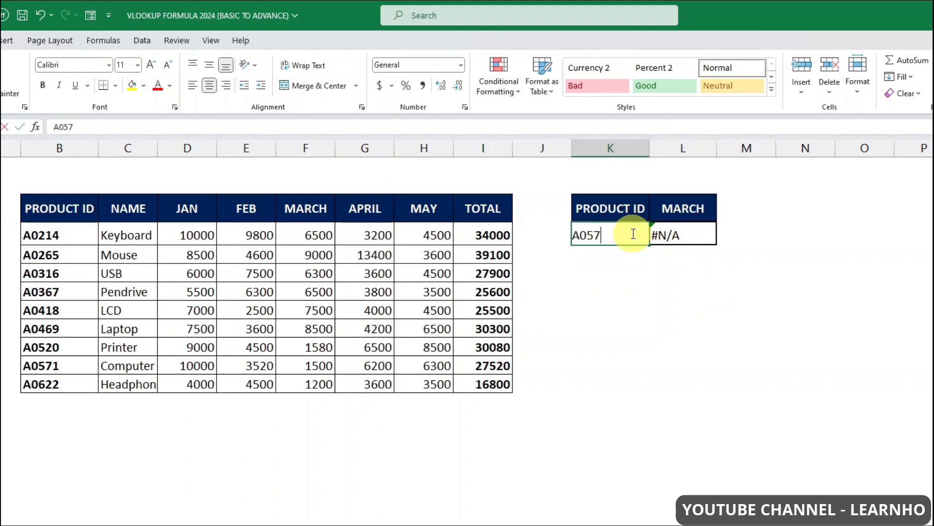
type("1")
left_click(699, 233)
Step: Examine the header choices offered by the dropdown in L3
left_click(703, 209)
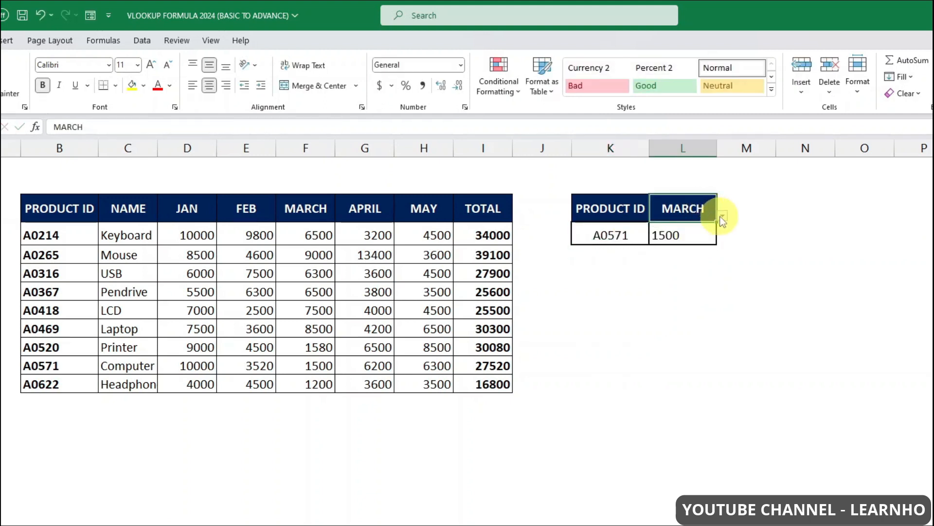
left_click(721, 216)
left_click(671, 208)
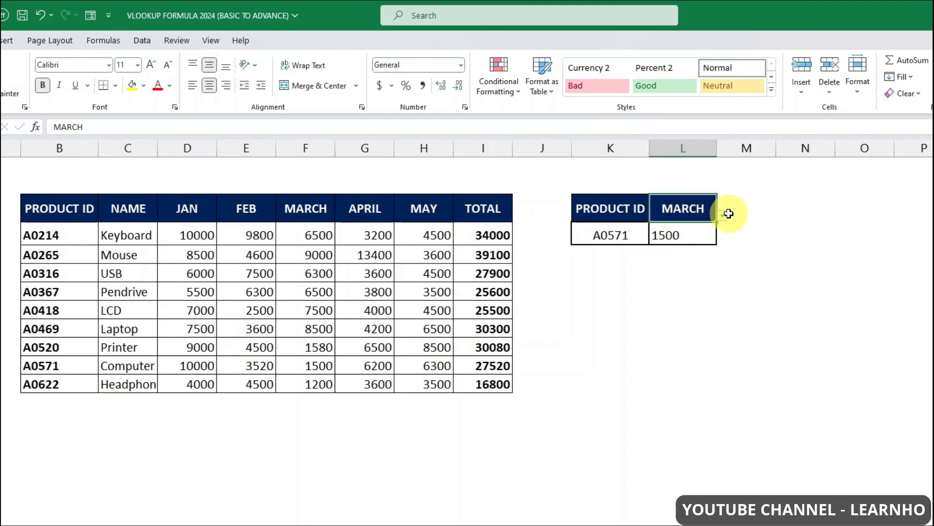
left_click(729, 213)
left_click(705, 208)
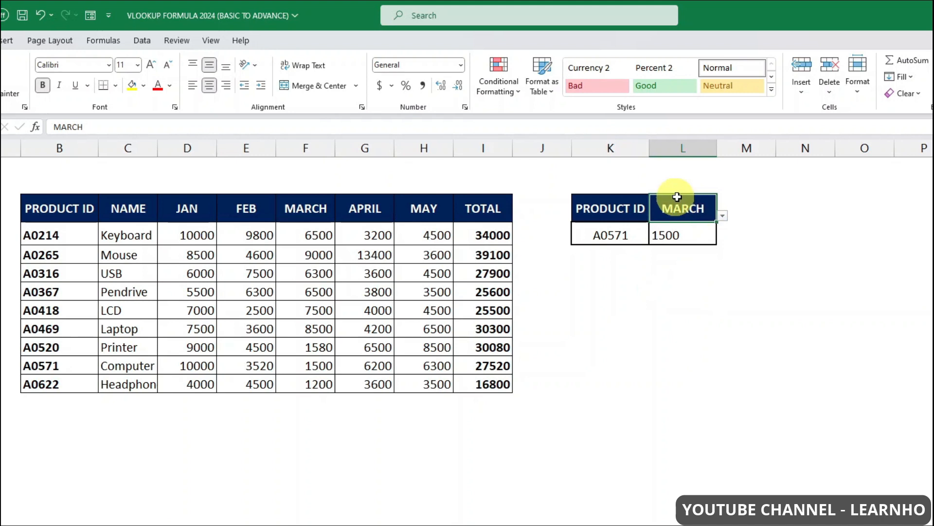
Step: Set the data validation of L3 to a list sourced from the table headers C3:I3
left_click(142, 43)
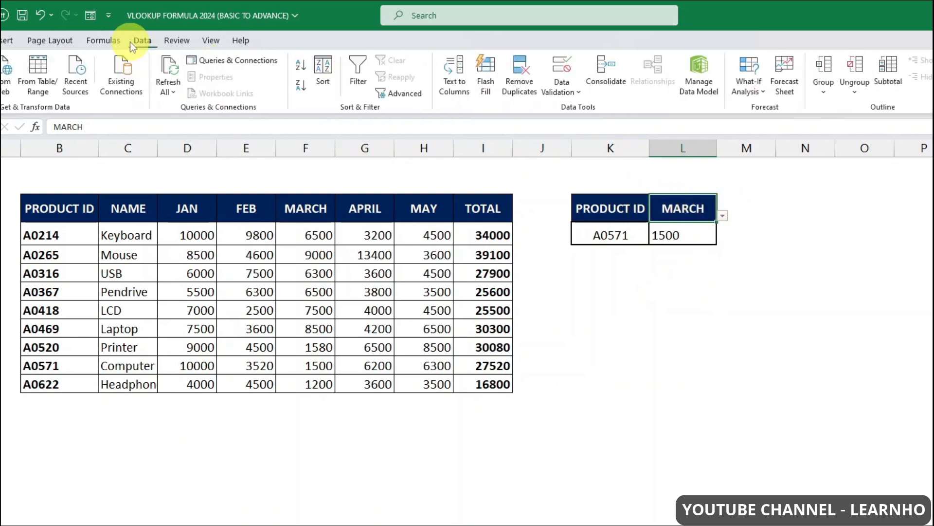
left_click(560, 71)
left_click(235, 167)
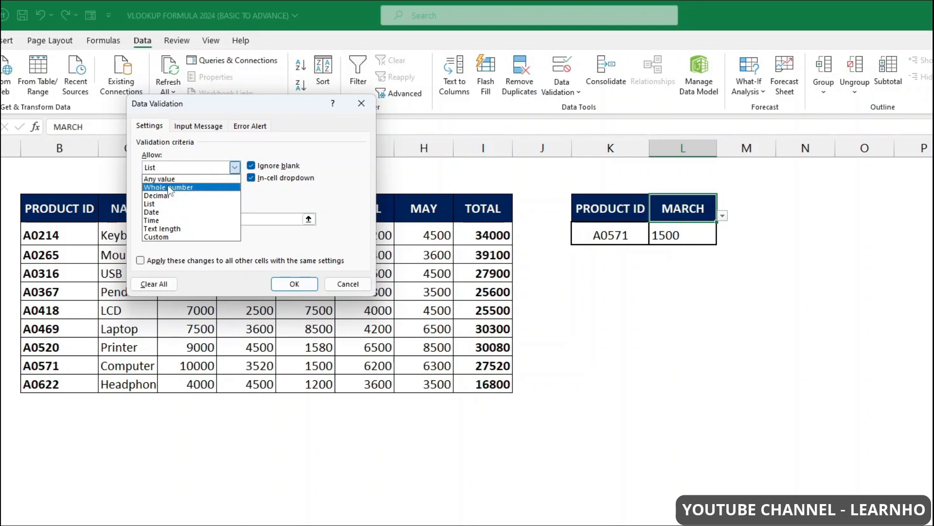
left_click(161, 205)
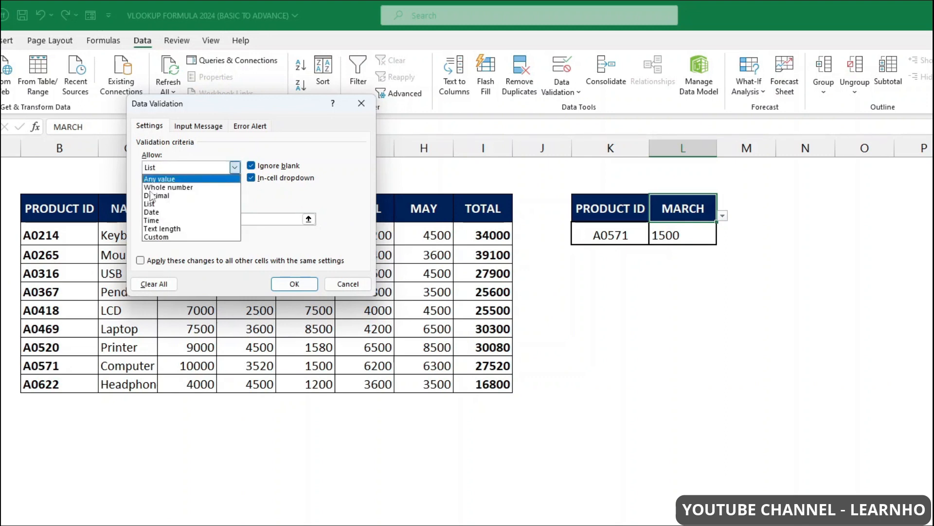
left_click(177, 219)
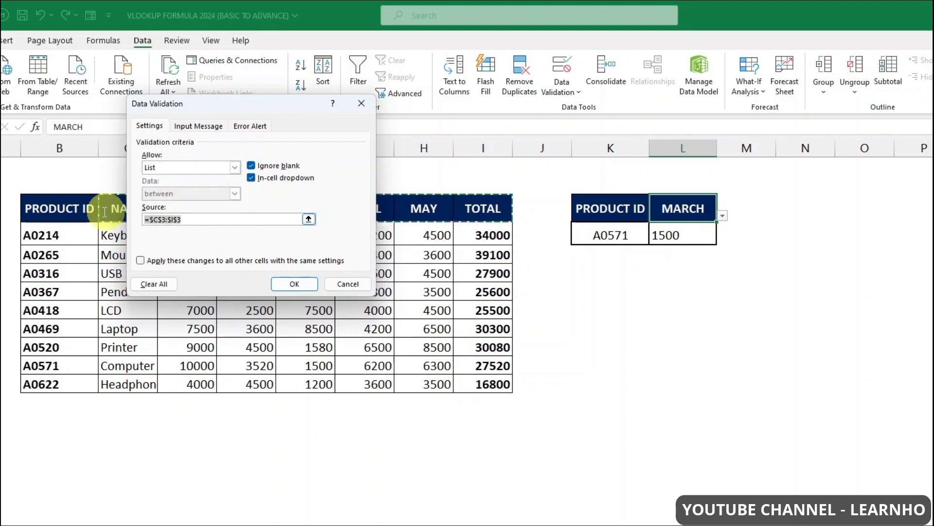
left_click_drag(210, 111, 191, 251)
left_click_drag(124, 209, 506, 213)
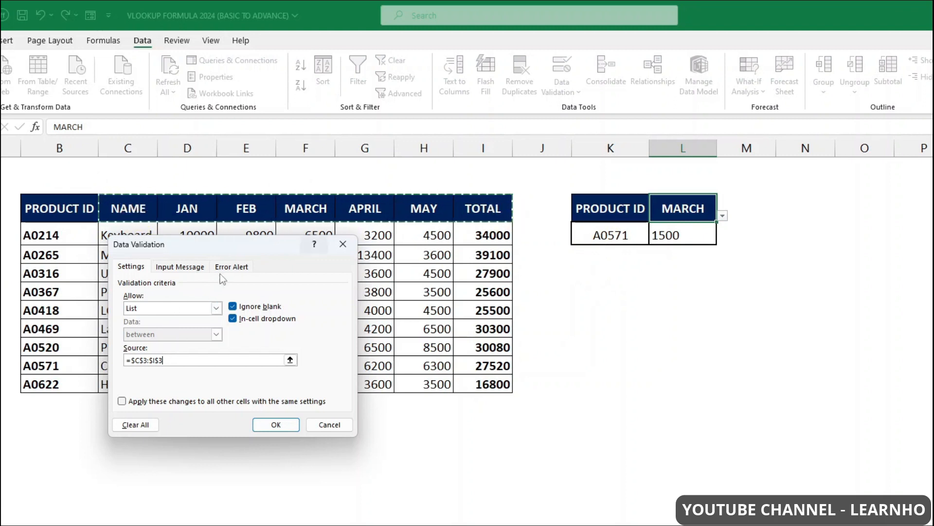
left_click(287, 424)
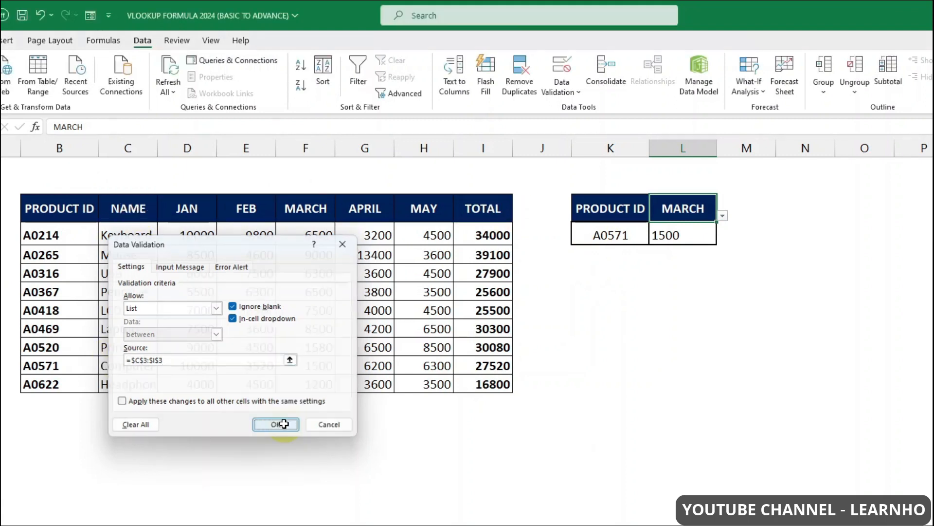
Step: Test the header dropdown in L3 by choosing APRIL
left_click(723, 215)
left_click(659, 278)
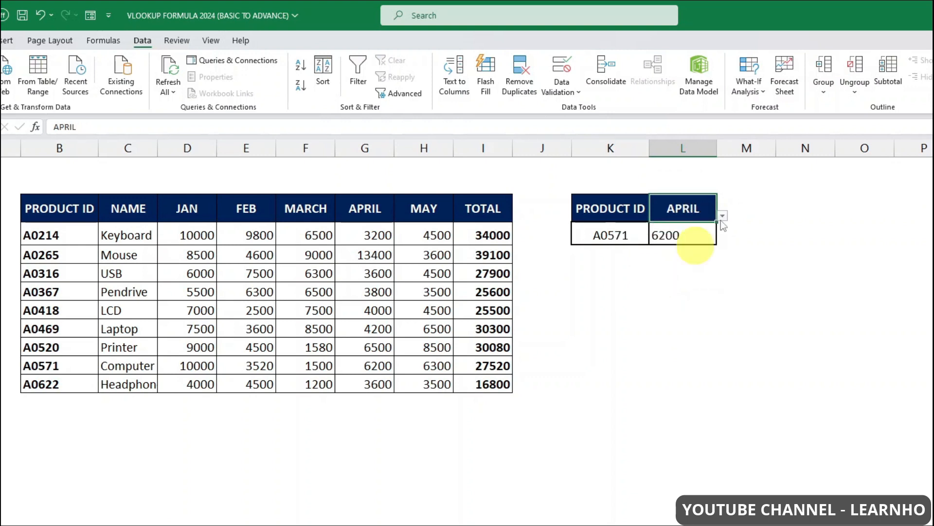
left_click(724, 218)
Step: On the phone price sheet, review the BRAND, MODEL, RAM and PRICE columns one after another
left_click(644, 266)
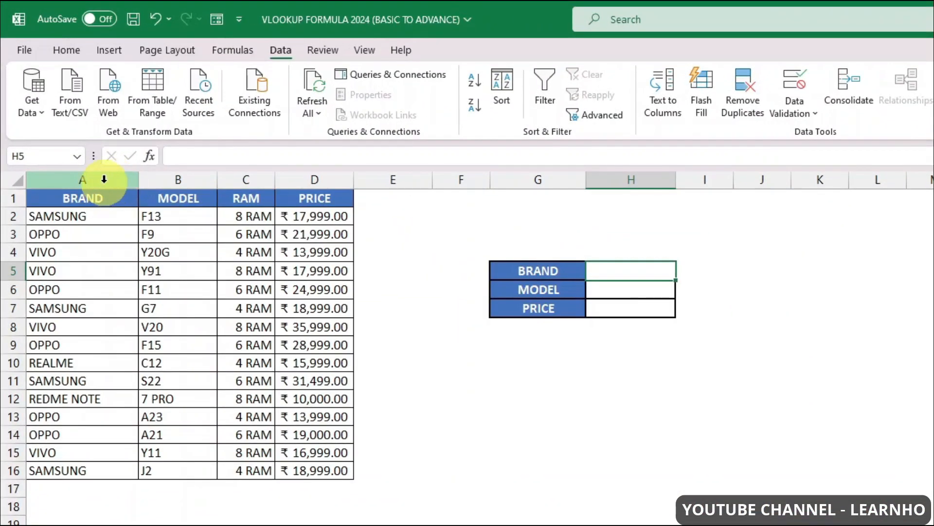
left_click(101, 180)
left_click(177, 180)
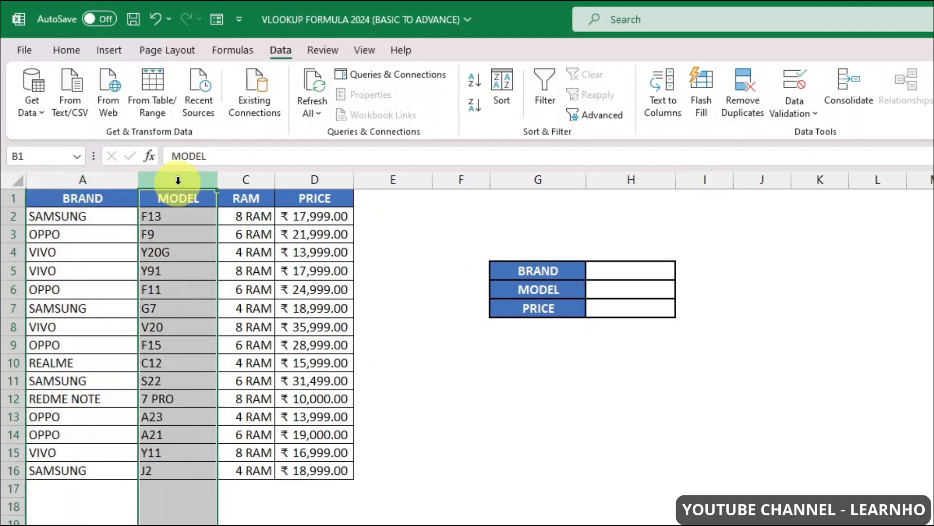
left_click(257, 179)
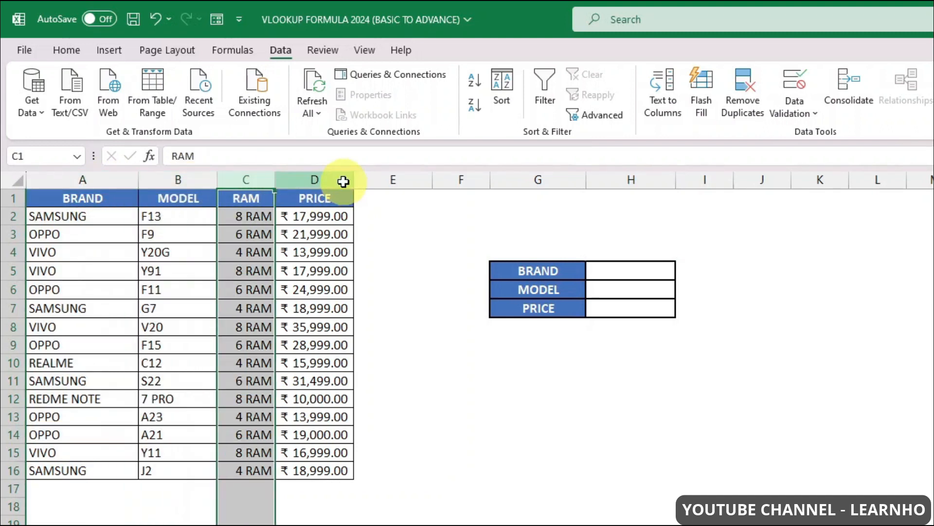
left_click(343, 179)
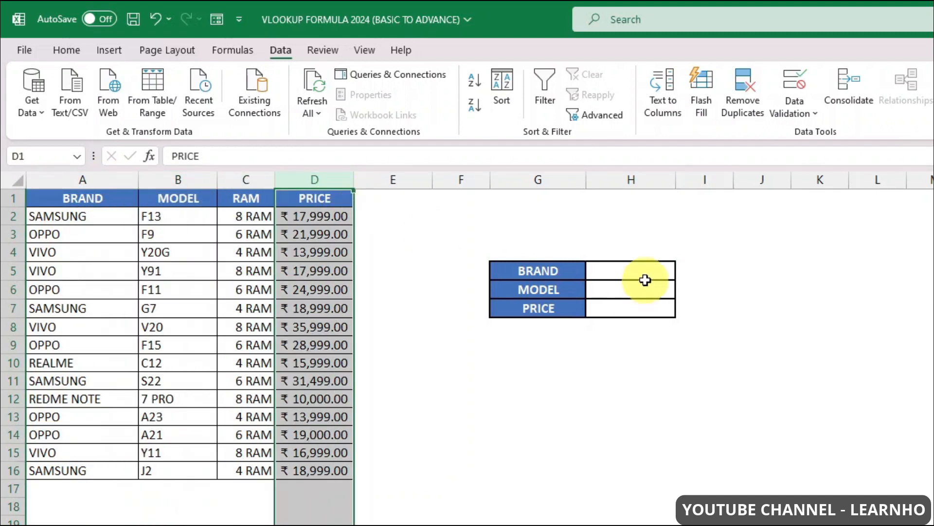
Step: Enter OPPO as the brand in H5
left_click(638, 271)
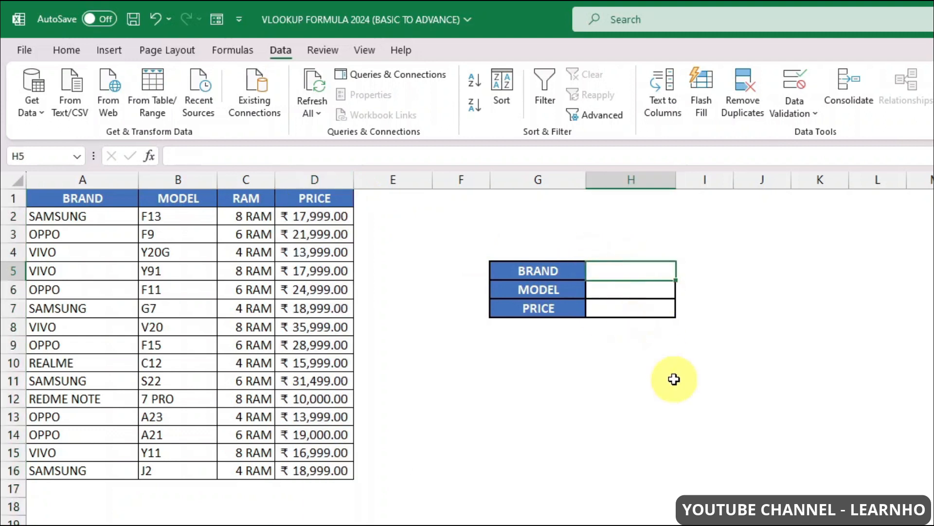
type("OP")
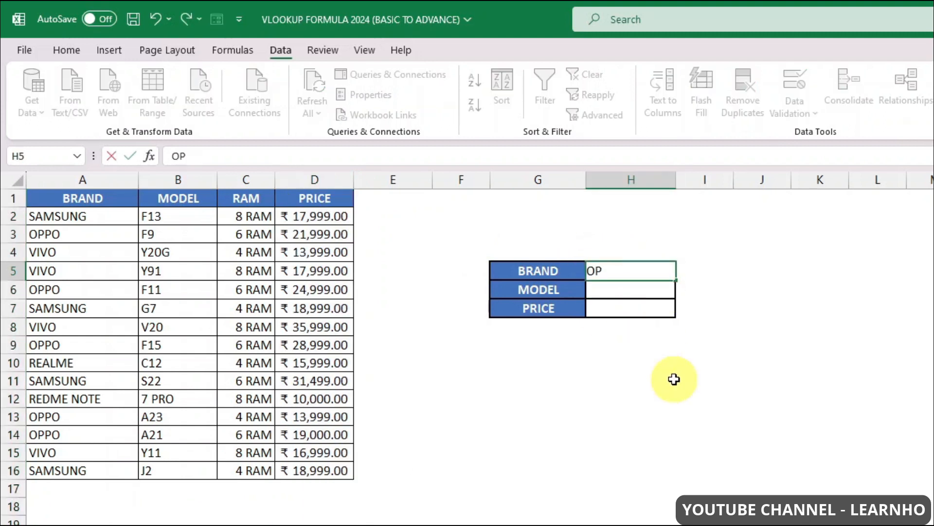
type("PO")
key("Return")
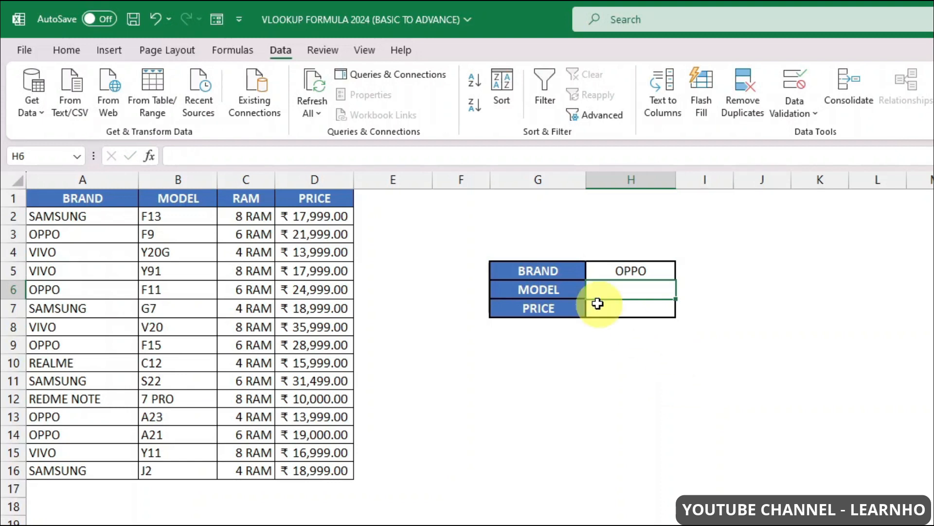
Step: Compare the lookup cells for brand, model and price with the OPPO rows and their models in the table
left_click(576, 309)
left_click(634, 306)
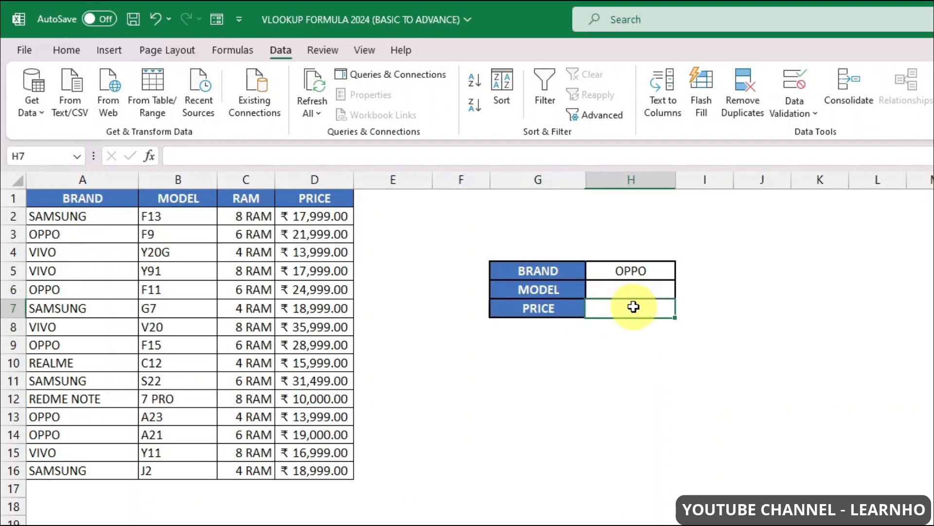
left_click(638, 268)
left_click(640, 290)
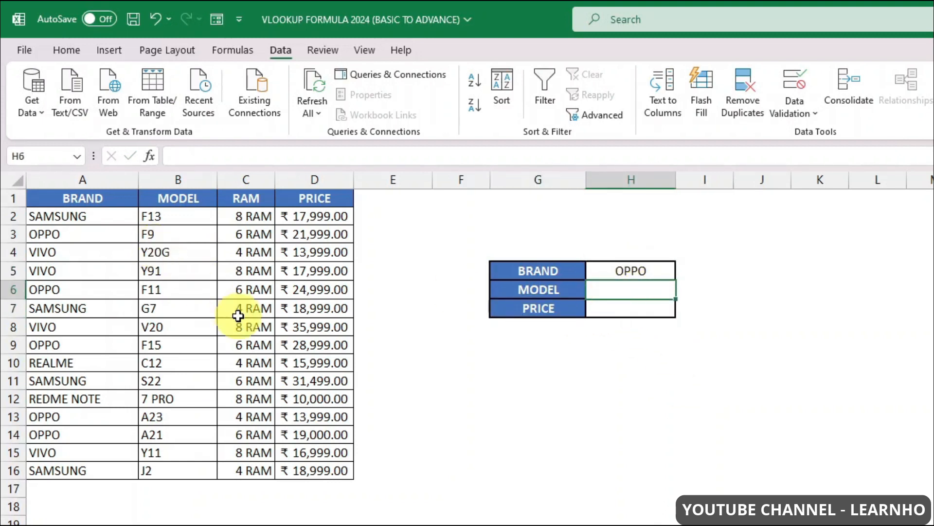
left_click_drag(104, 292, 203, 293)
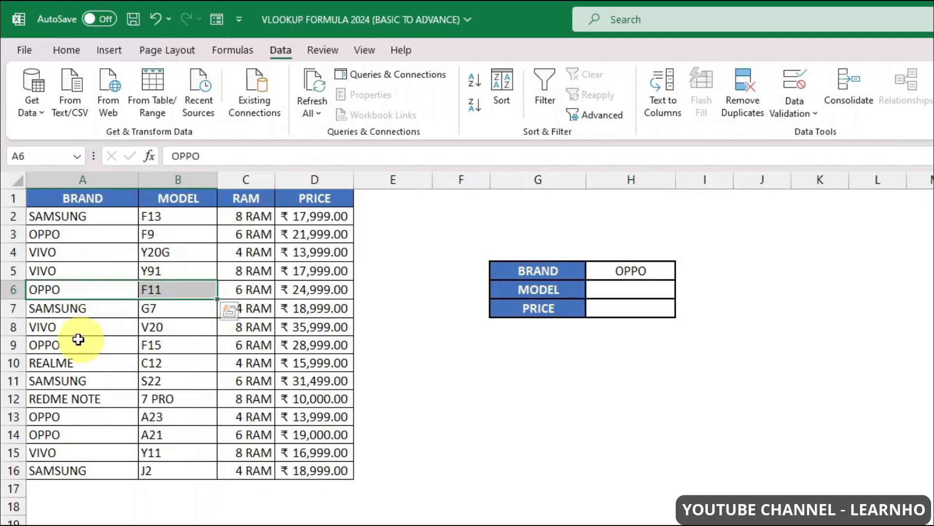
left_click_drag(78, 343, 182, 349)
left_click_drag(83, 415, 180, 438)
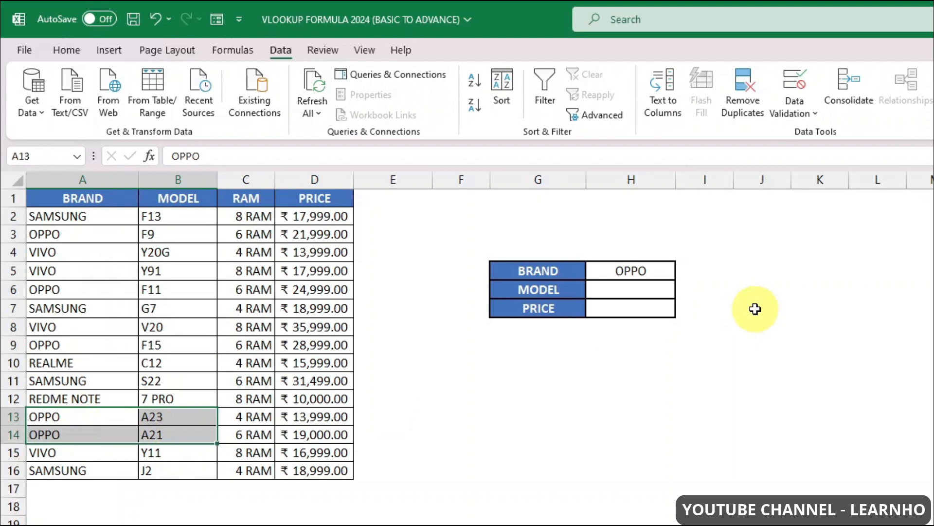
left_click(652, 271)
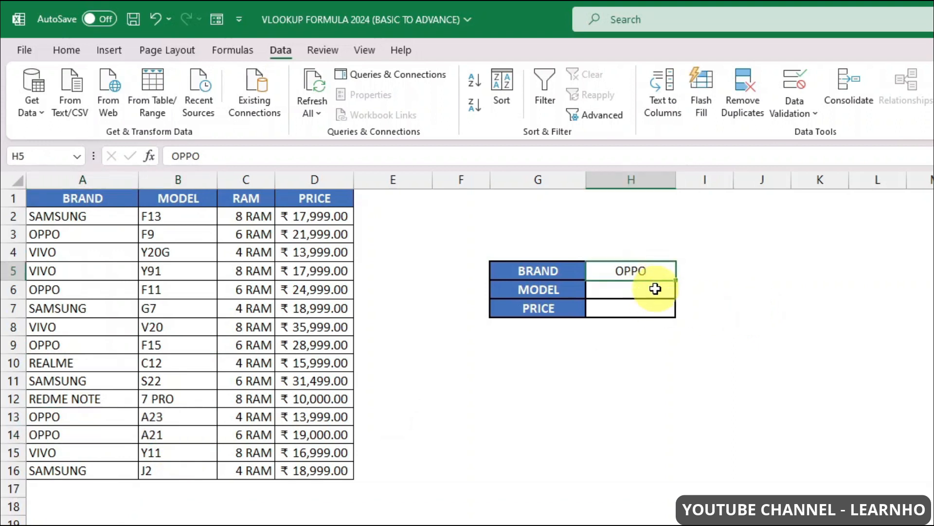
Step: Enter F9 as the lookup model below the OPPO brand
left_click(656, 289)
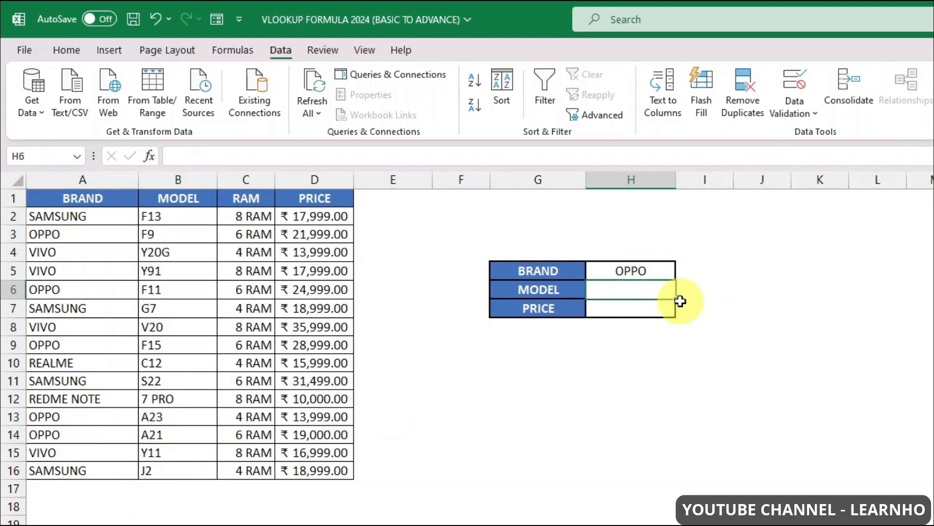
type("F9")
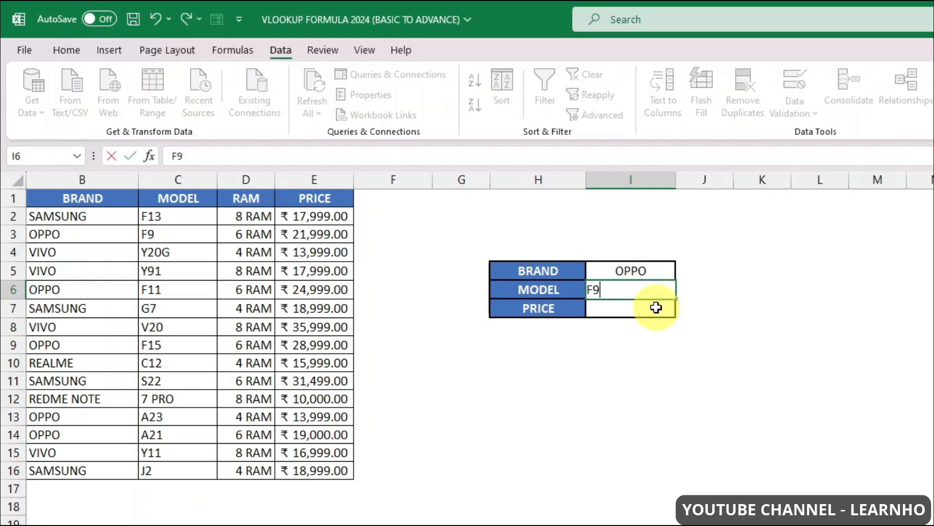
key("Return")
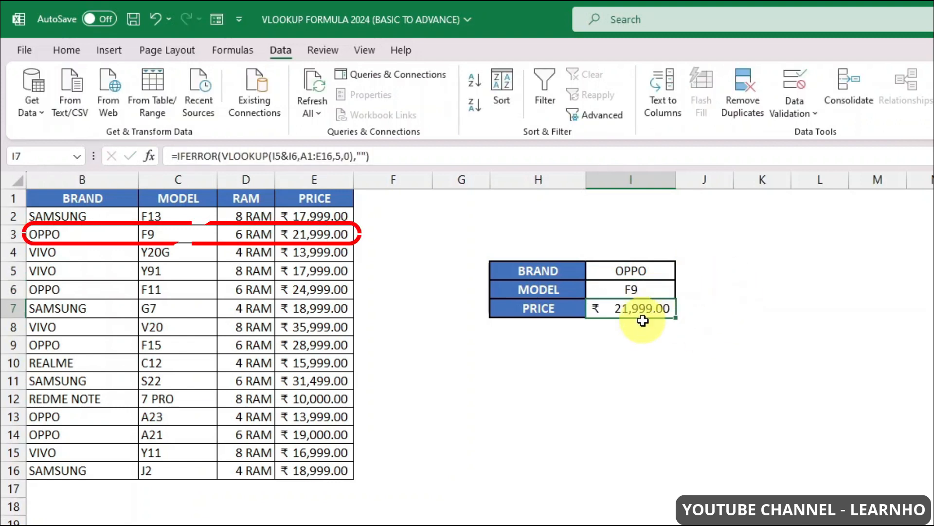
Step: Test the two-criteria price lookup with REALME as the brand in I5 and C12 as the model in I6
left_click(634, 269)
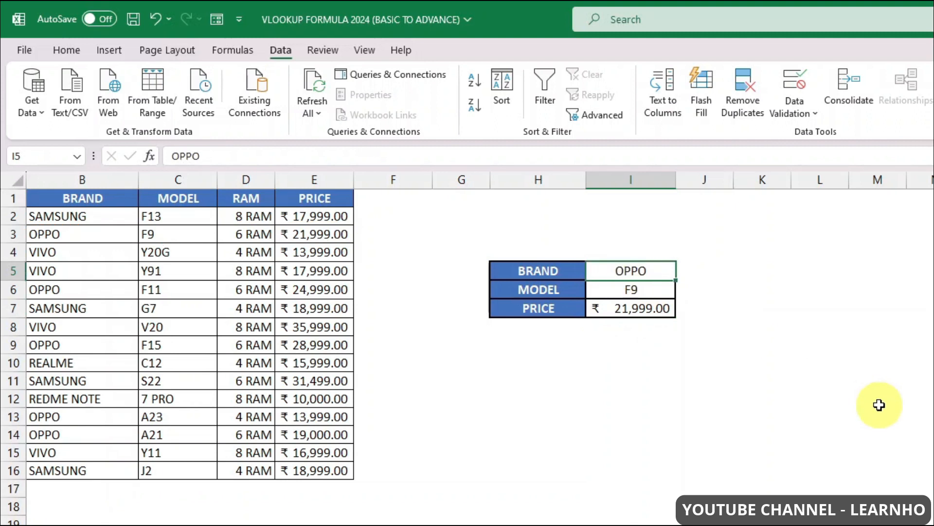
type("REALME")
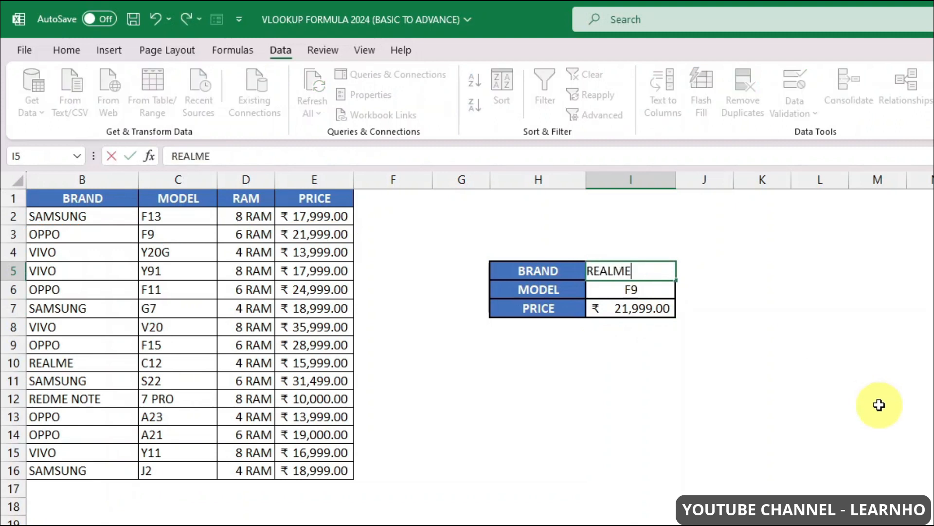
key("Return")
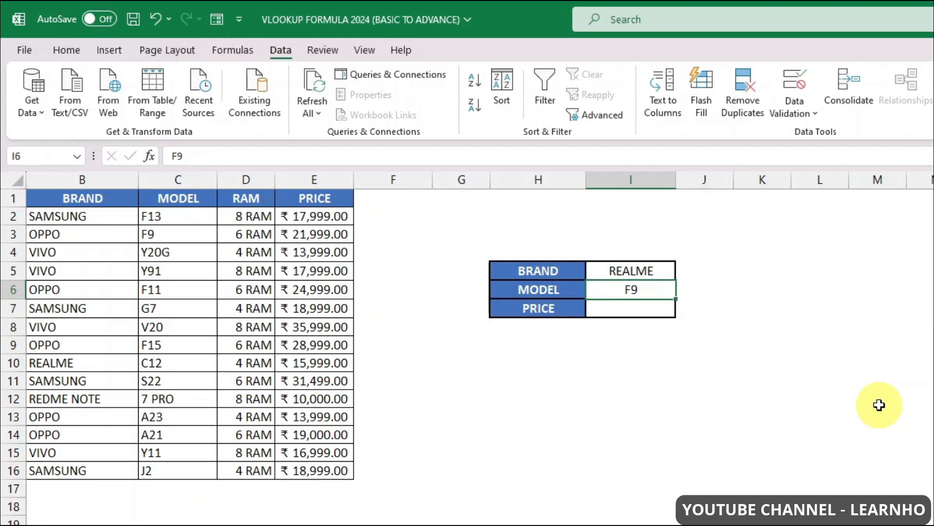
type("C12")
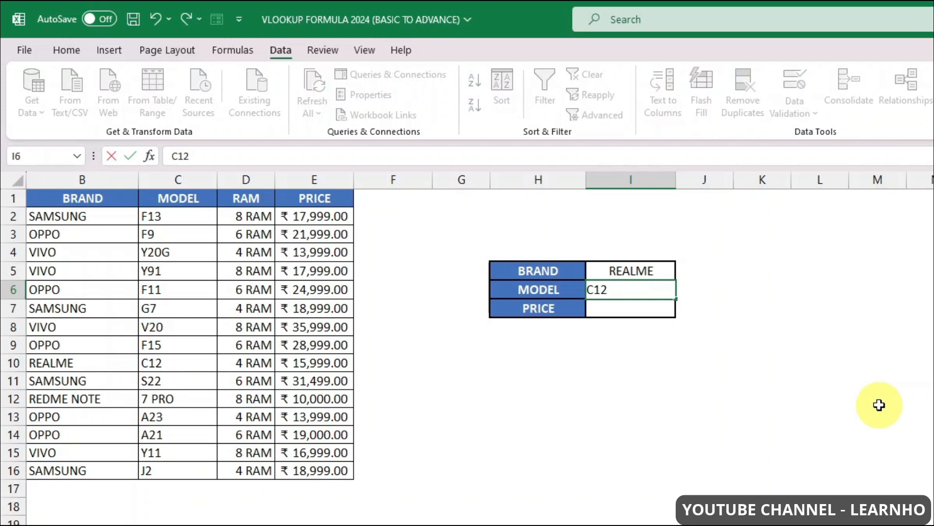
key("Return")
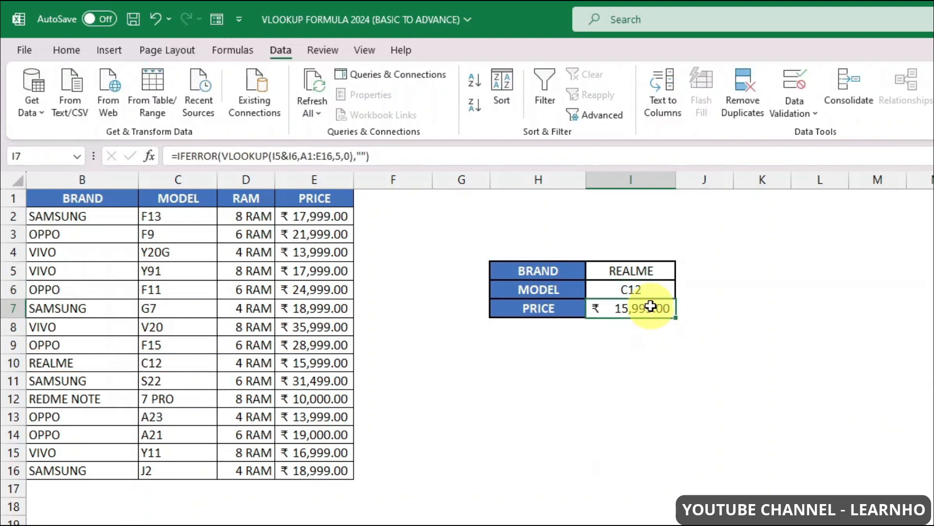
Step: Examine the brand and model criteria in I5:I6 and the price formula in I7
left_click(651, 272)
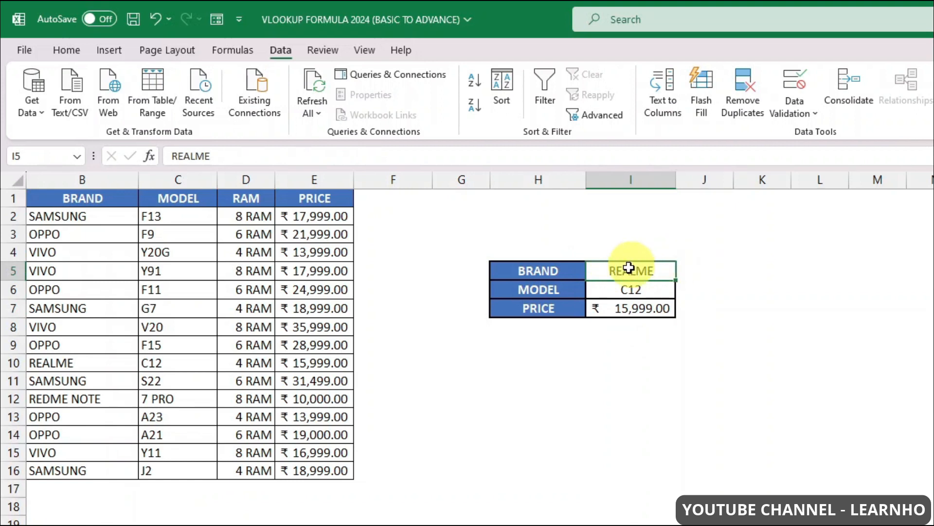
left_click(647, 308)
left_click_drag(653, 268, 650, 290)
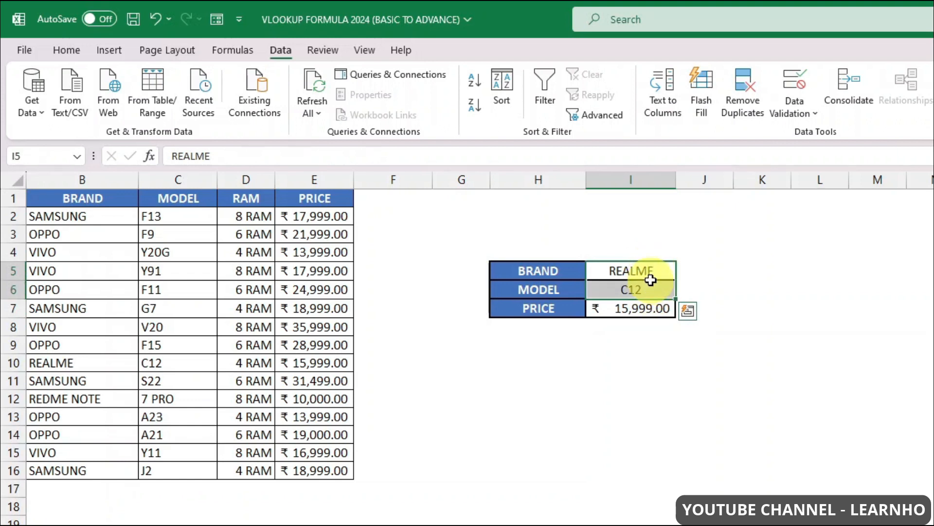
left_click_drag(651, 279, 652, 288)
left_click(648, 309)
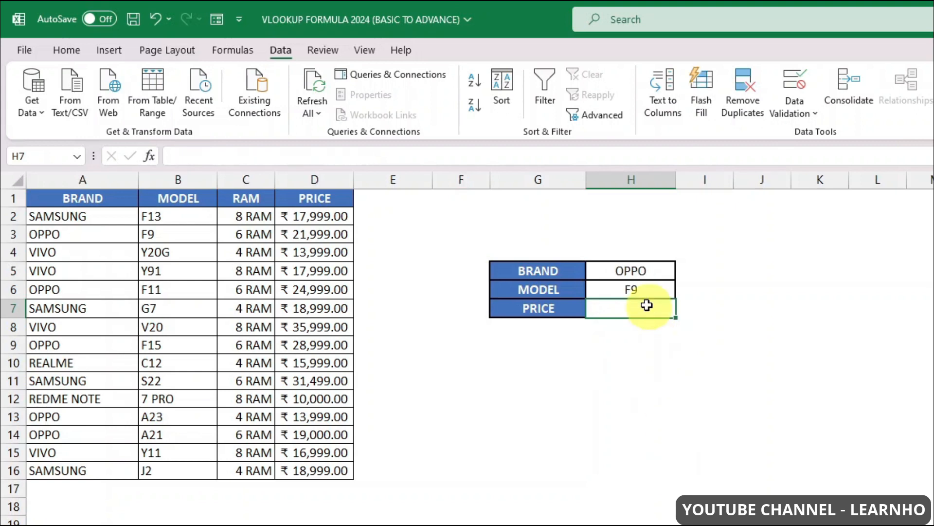
Step: Clear the brand in H5 and the model in H6 of the lookup block
left_click(648, 289)
left_click(641, 269)
key("Delete")
left_click(637, 293)
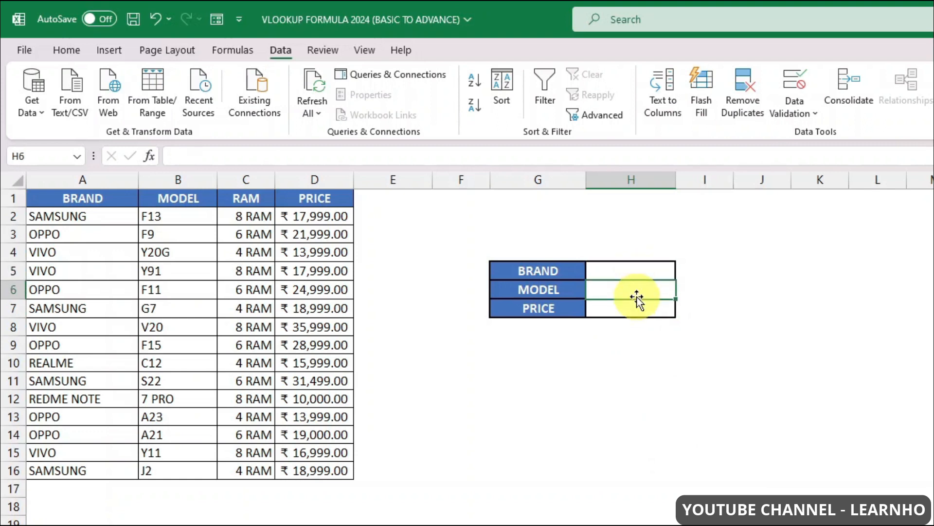
Step: Insert a blank column before the BRAND column and enter HELPER COLUMN as its heading in A1
left_click(102, 177)
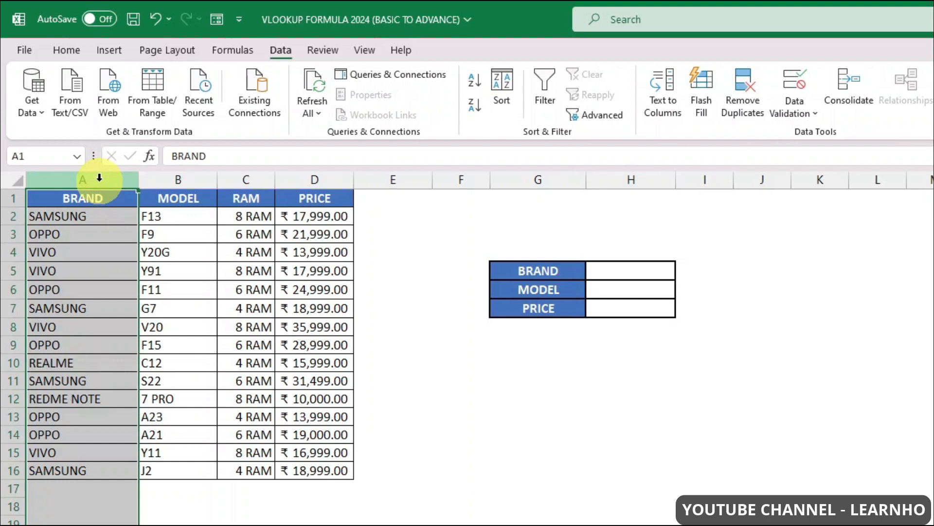
key("ctrl+shift+plus")
left_click_drag(84, 179, 141, 183)
left_click(79, 195)
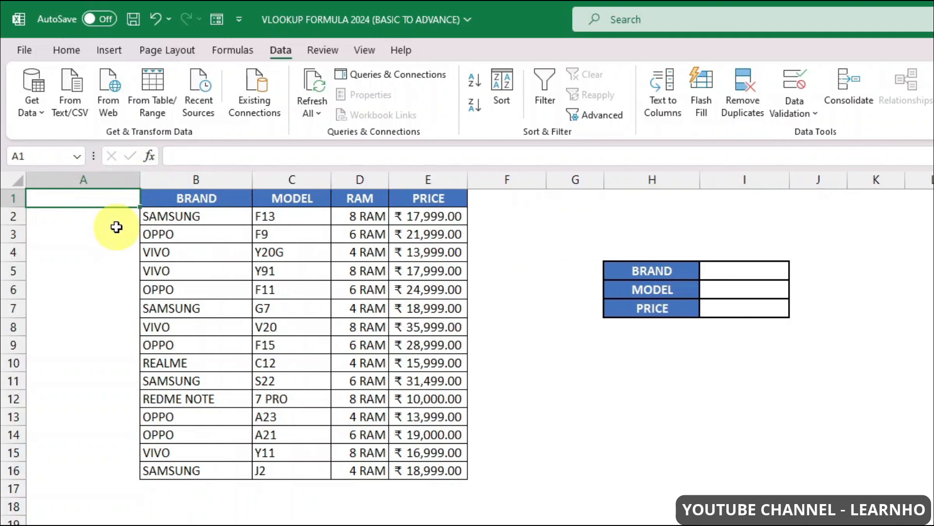
type("HELPER COLUMN")
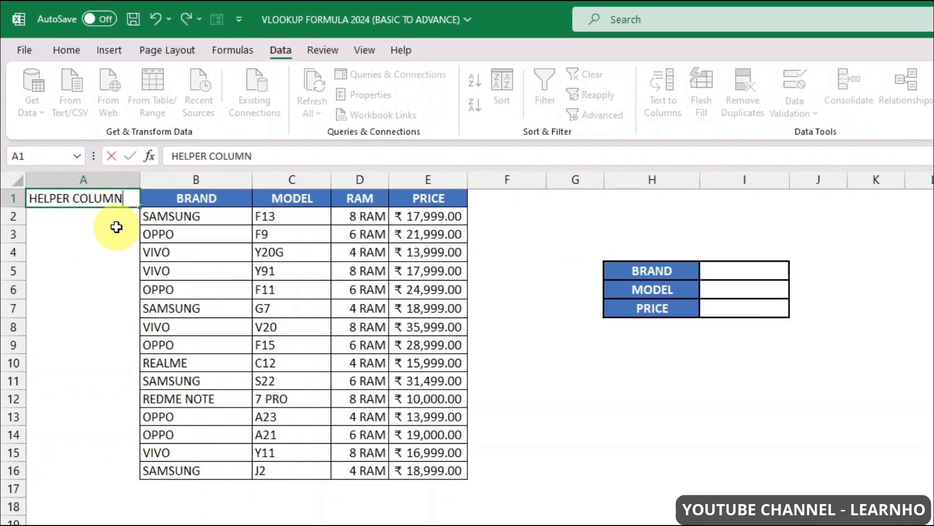
key("Return")
Step: Join the first phone's brand and model in A2 with the formula =B2&C2
left_click_drag(199, 216, 265, 216)
left_click(211, 212)
left_click(270, 215)
left_click(188, 215)
left_click(303, 215)
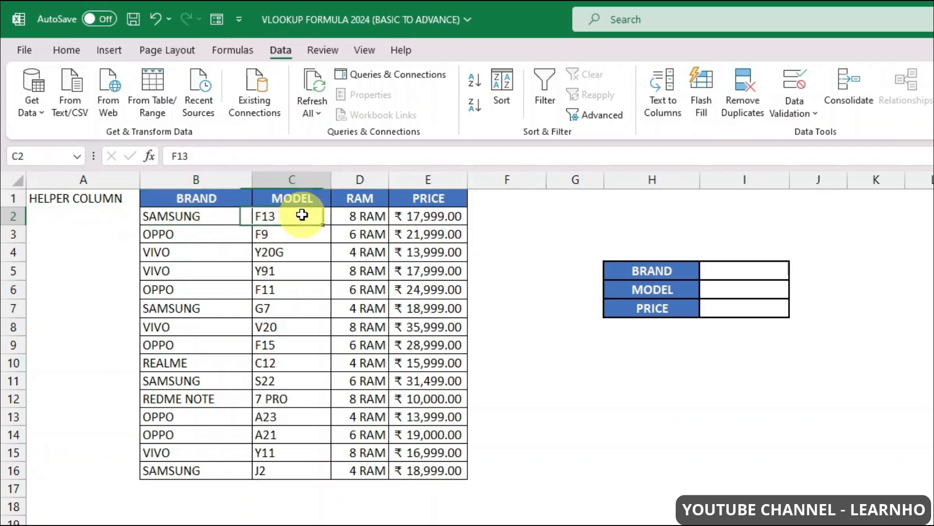
left_click(84, 216)
type("=")
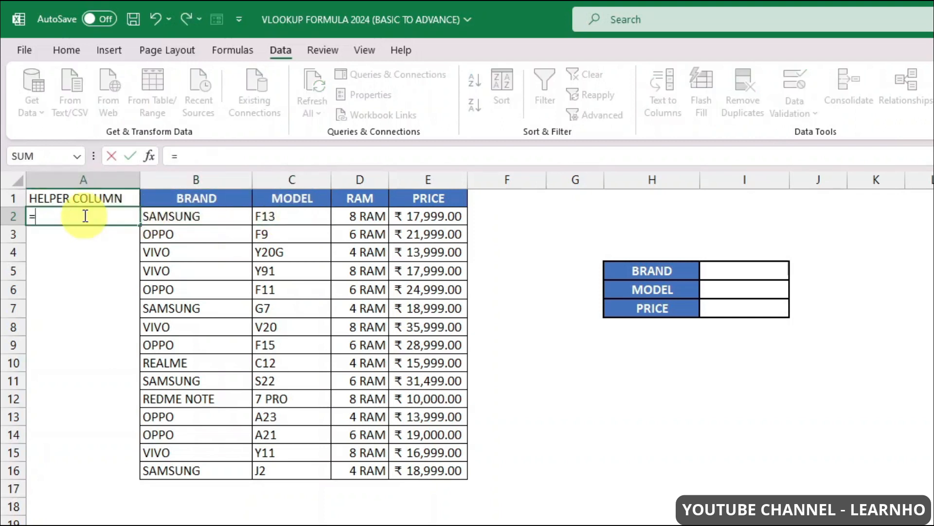
left_click(197, 214)
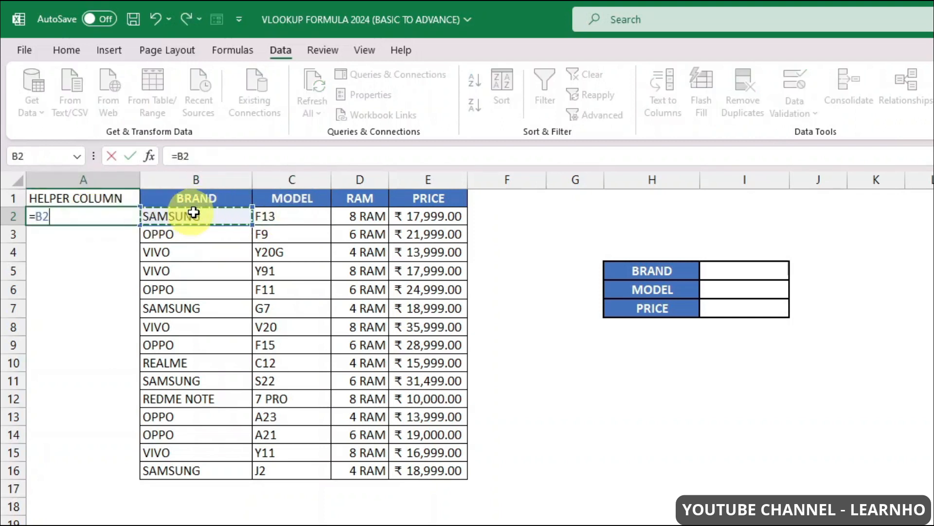
type("&")
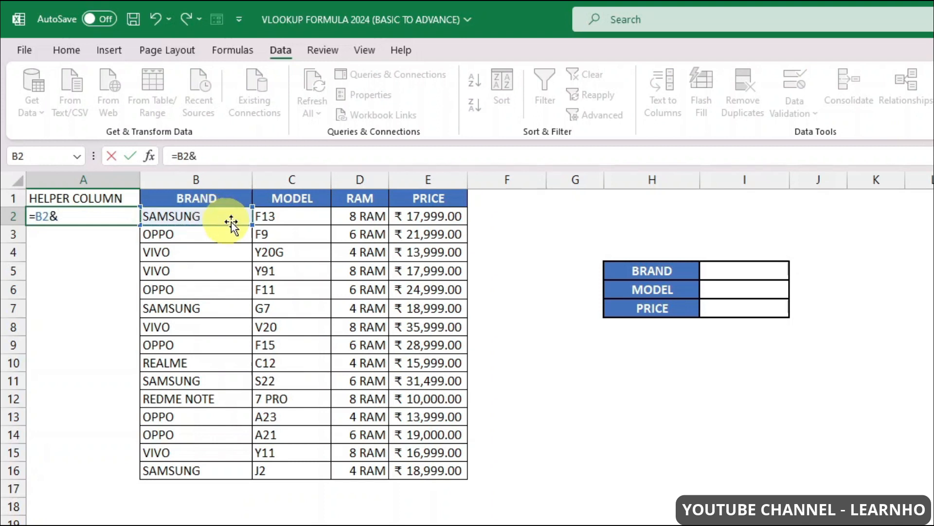
left_click(301, 218)
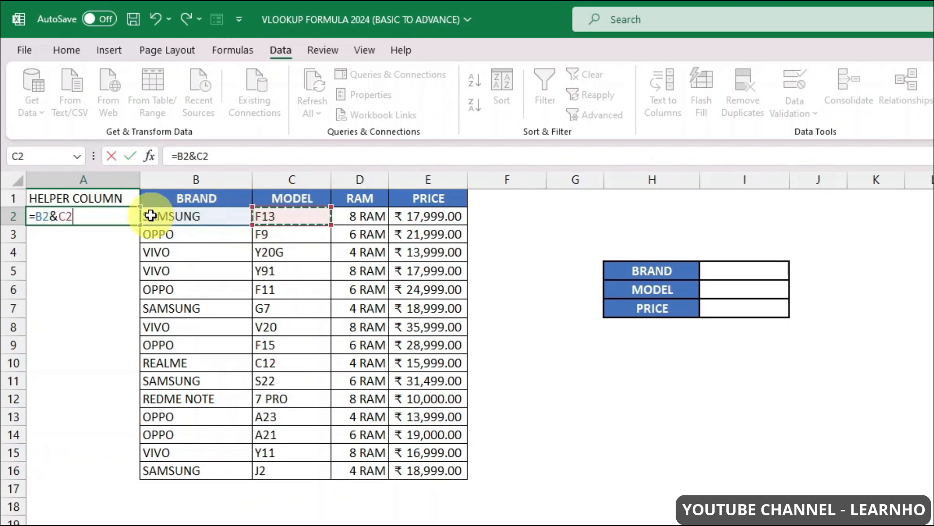
left_click_drag(91, 214, 29, 215)
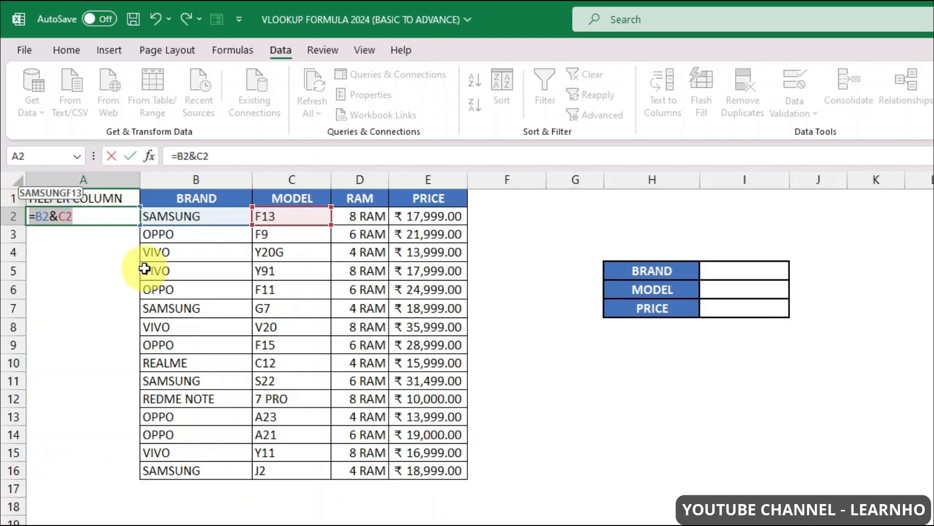
key("Return")
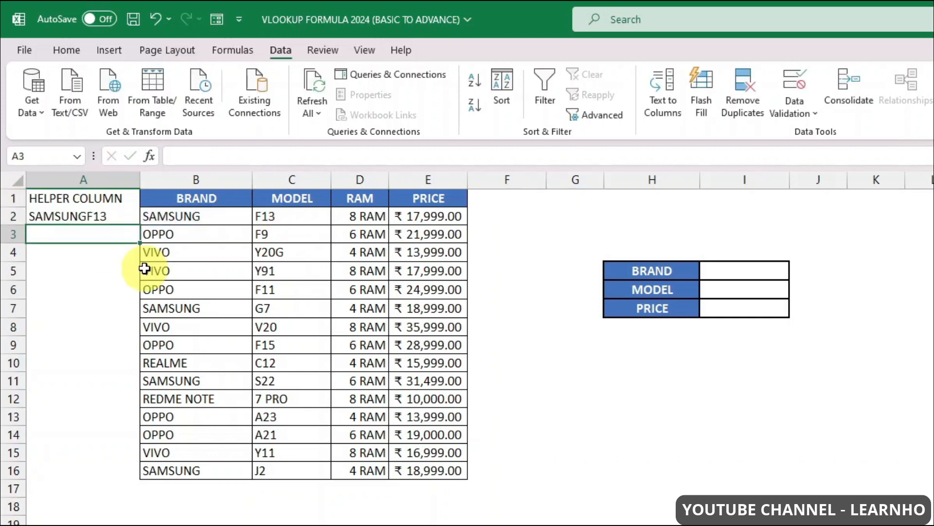
Step: Fill the brand-and-model formula from A2 down to A16 and check several of the combined entries
left_click(96, 215)
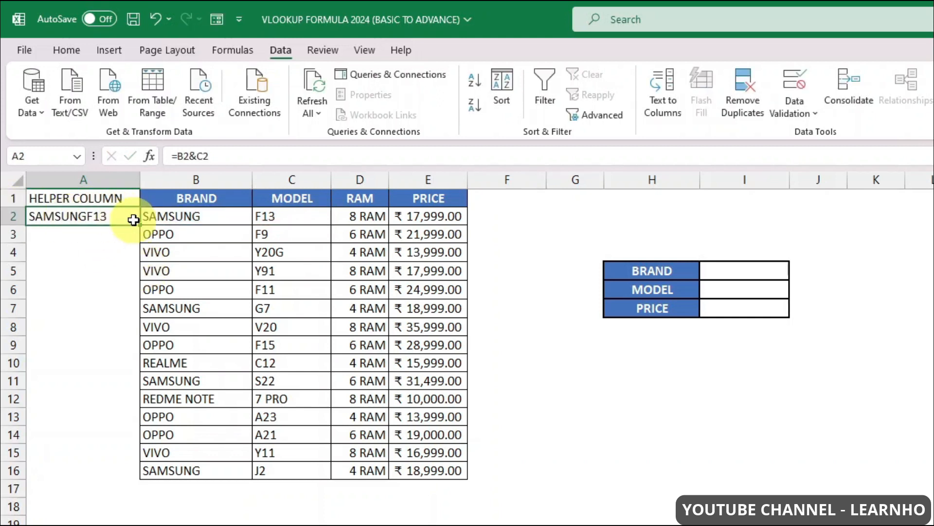
left_click_drag(138, 224, 149, 478)
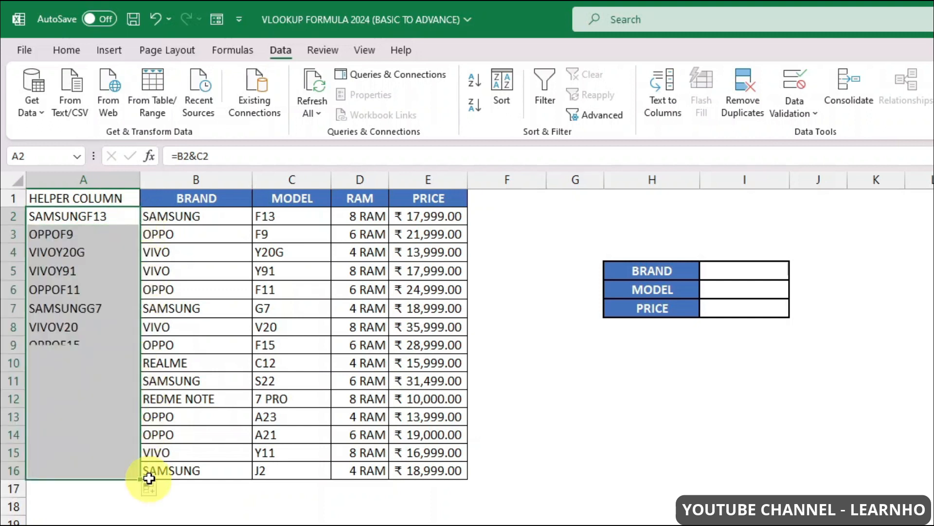
left_click(73, 288)
left_click(74, 268)
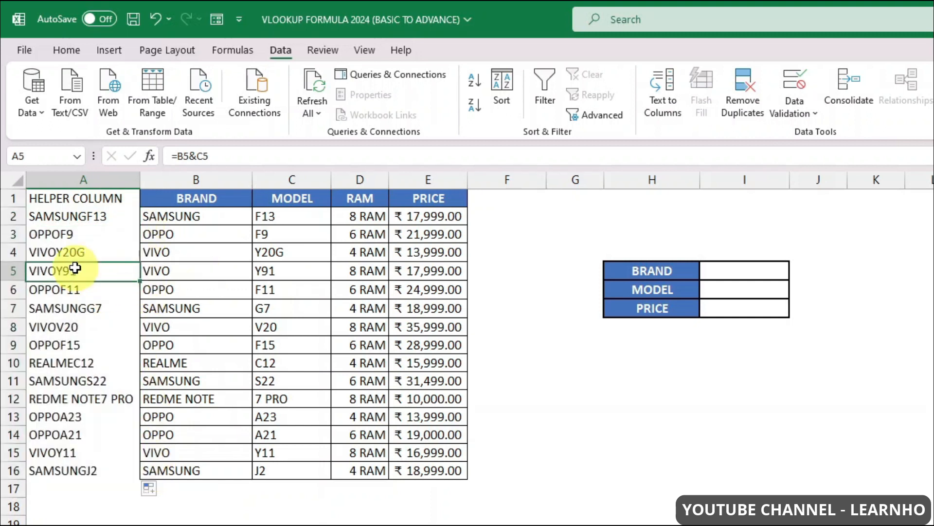
left_click(54, 311)
left_click(68, 400)
left_click(68, 436)
left_click(68, 470)
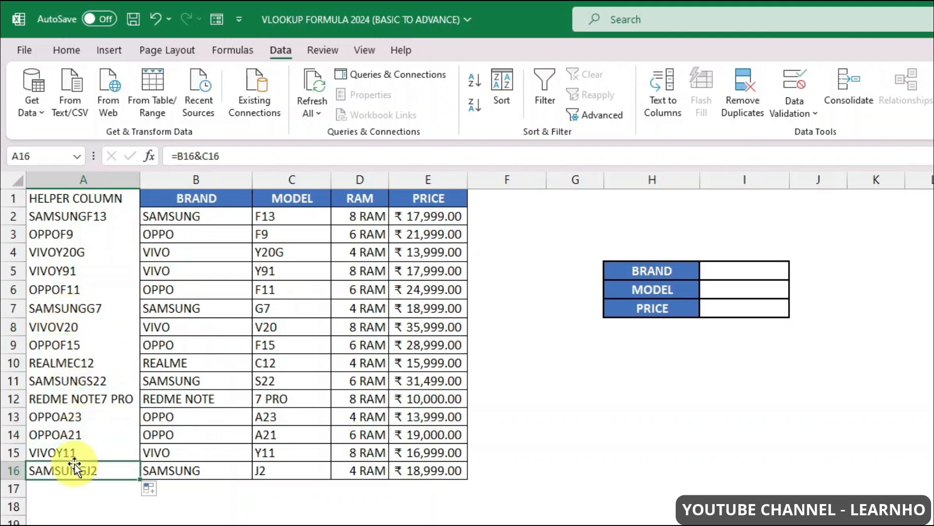
Step: Begin a VLOOKUP formula in price cell I7 with the joined brand and model, I5&I6, as the lookup value
left_click(756, 310)
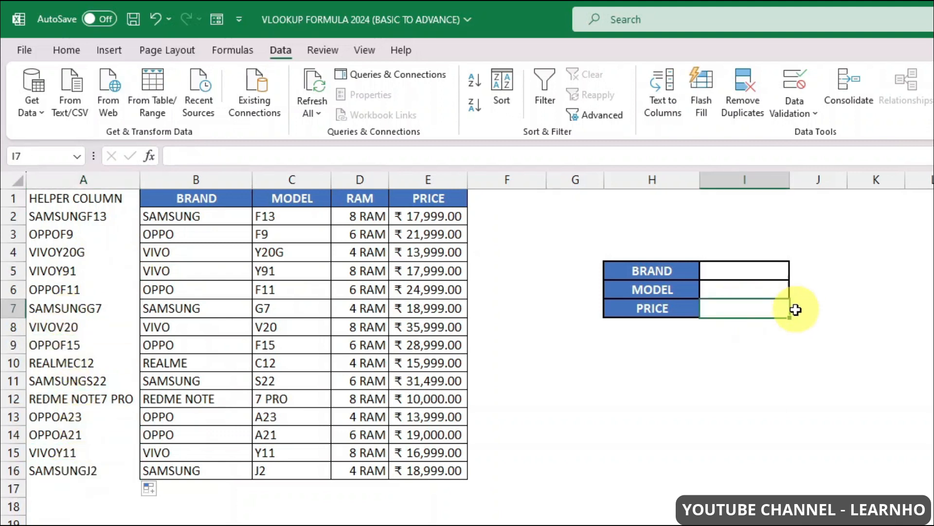
type("=")
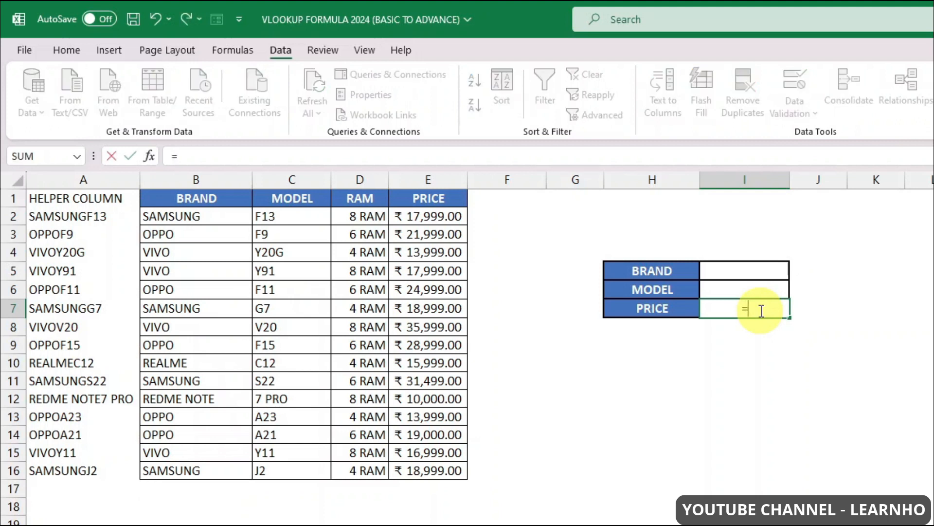
type("VLOOKUP(")
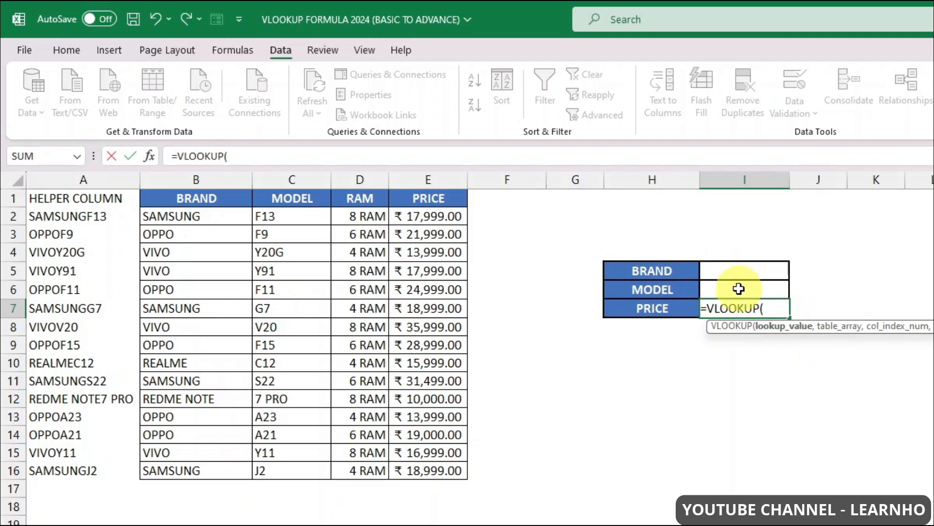
left_click(759, 268)
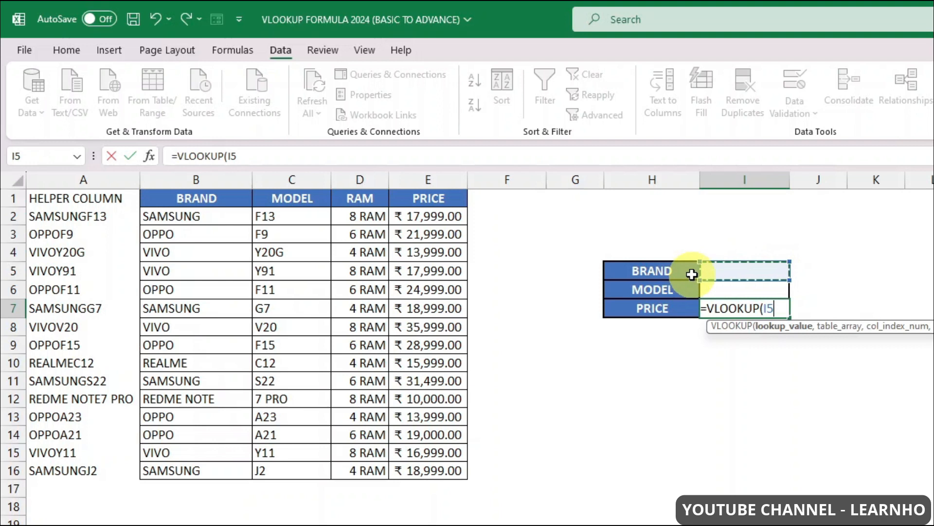
type("&")
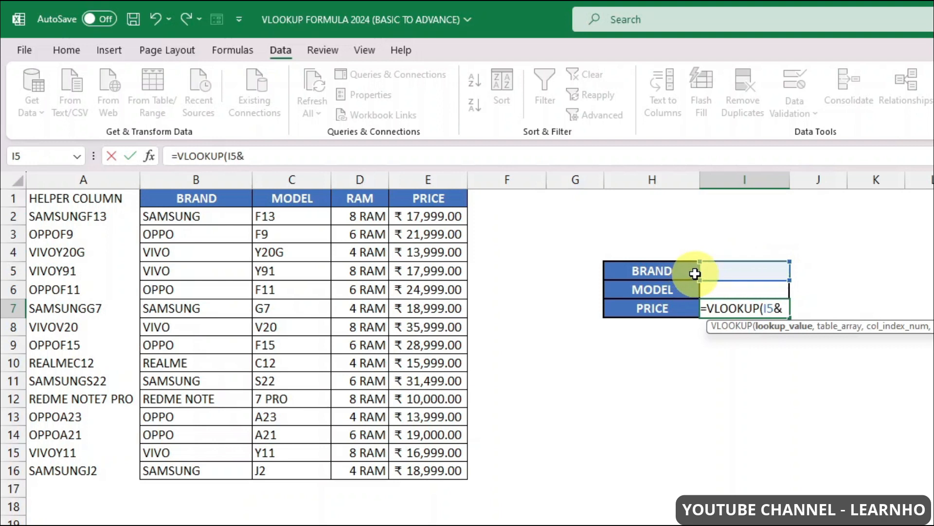
left_click(746, 290)
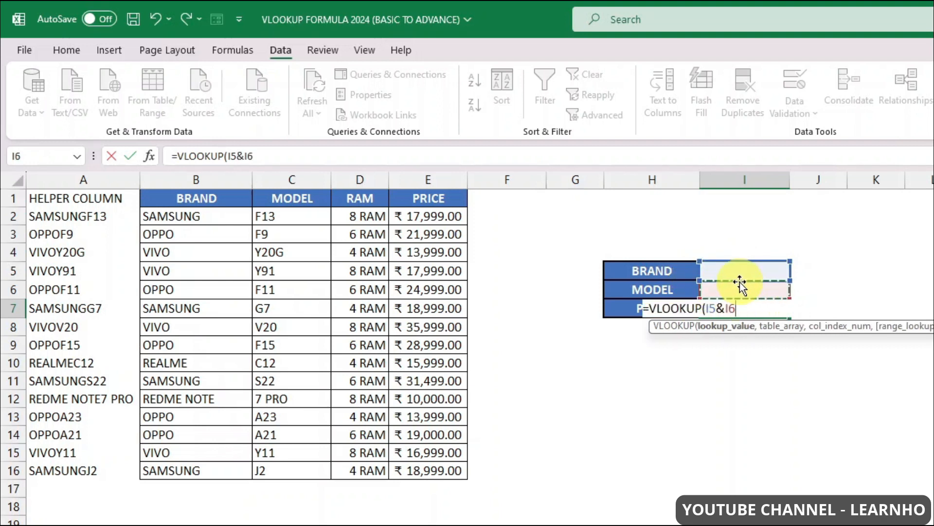
left_click_drag(736, 308, 704, 308)
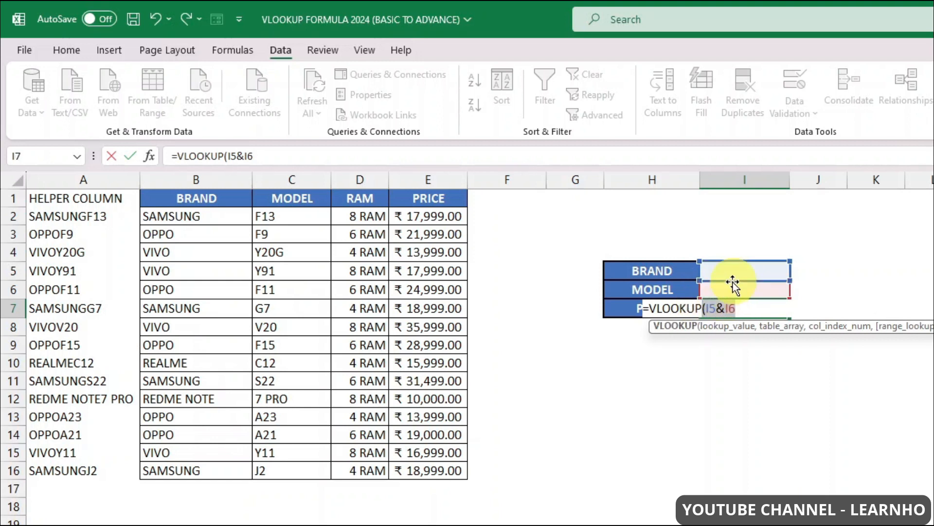
left_click(738, 307)
type(",")
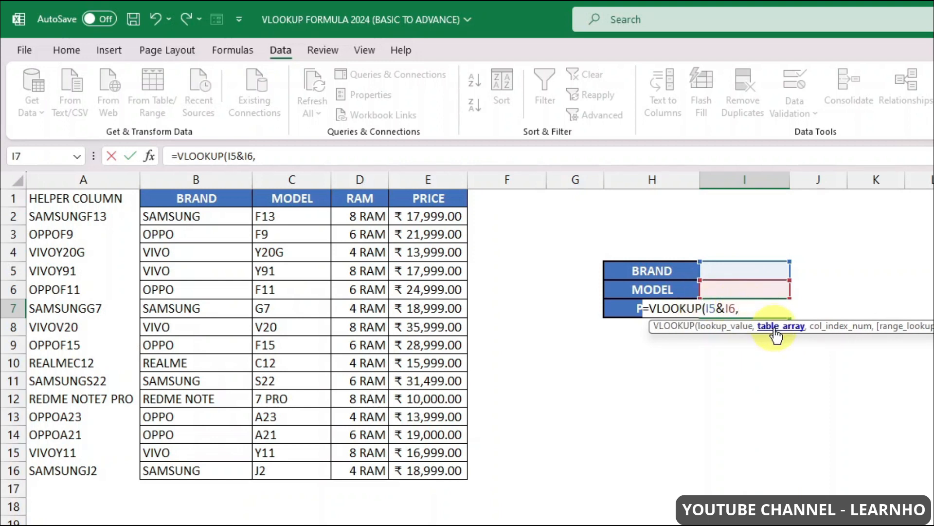
Step: Complete the price formula with table range A1:E16, column index 5 and exact match 0
left_click_drag(77, 205, 453, 474)
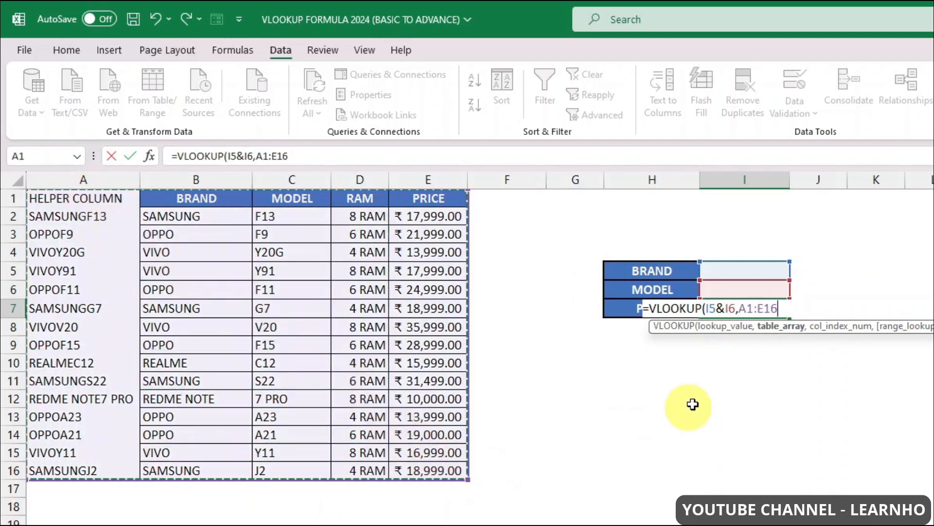
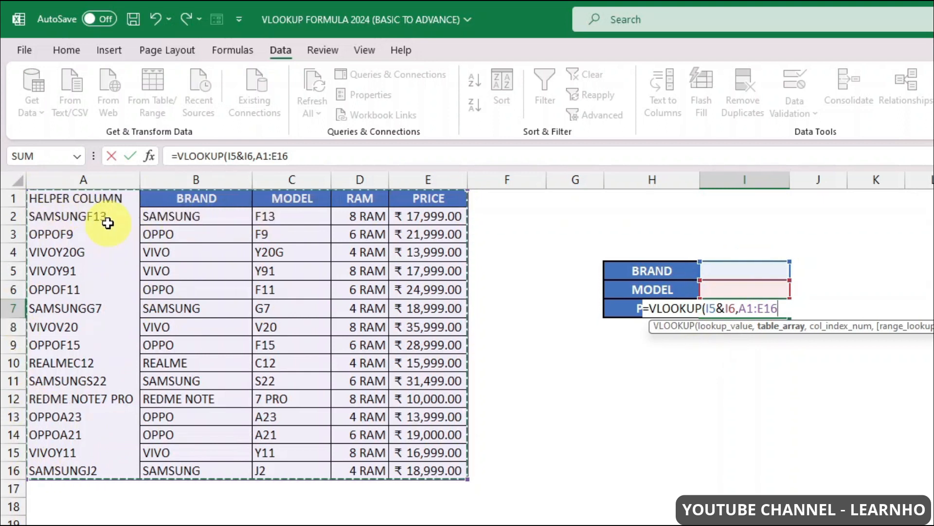
left_click_drag(736, 308, 704, 308)
left_click(779, 308)
type(",5")
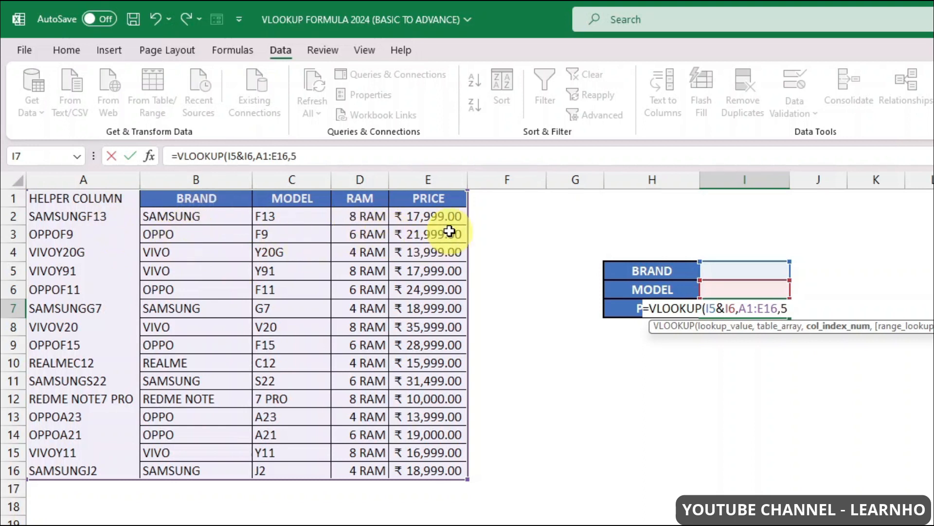
type(",0")
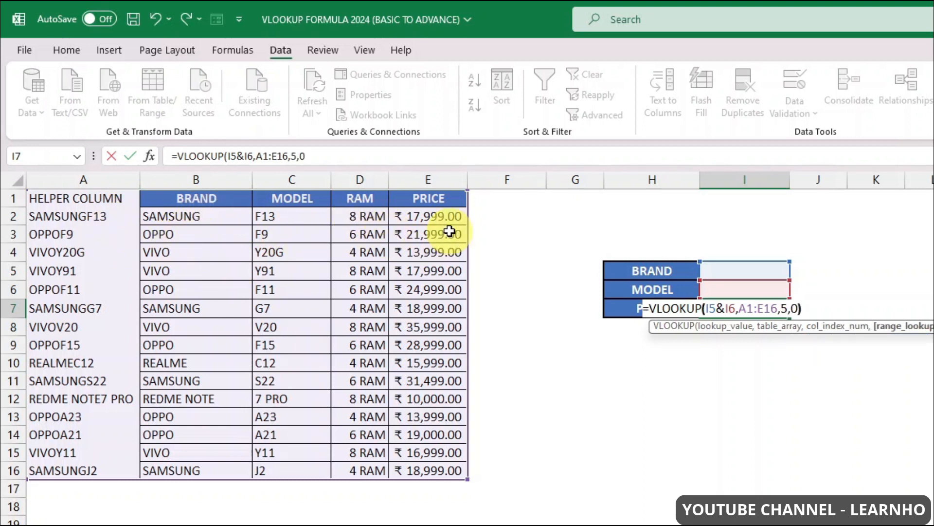
type(")")
key("Return")
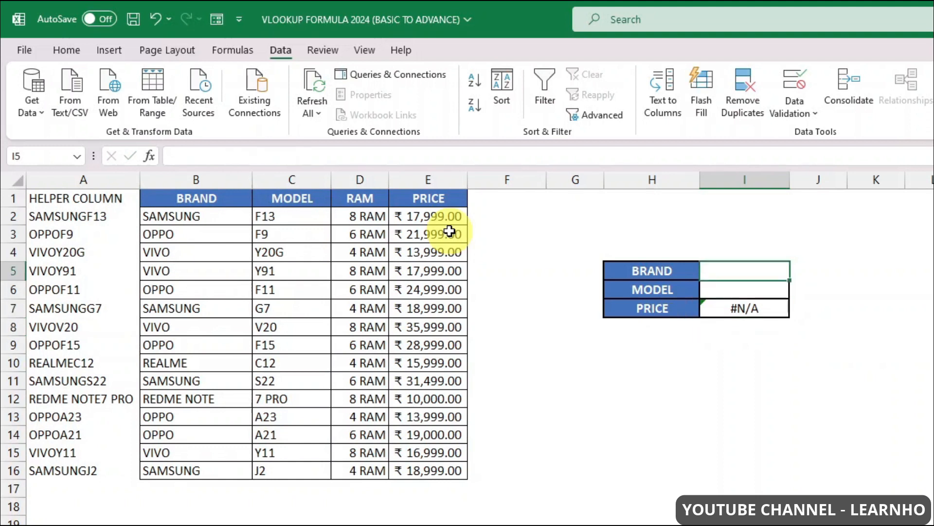
Step: Test the price lookup with OPPO as the brand in I5 and F15 as the model in I6
type("OPPO")
key("Return")
type("F")
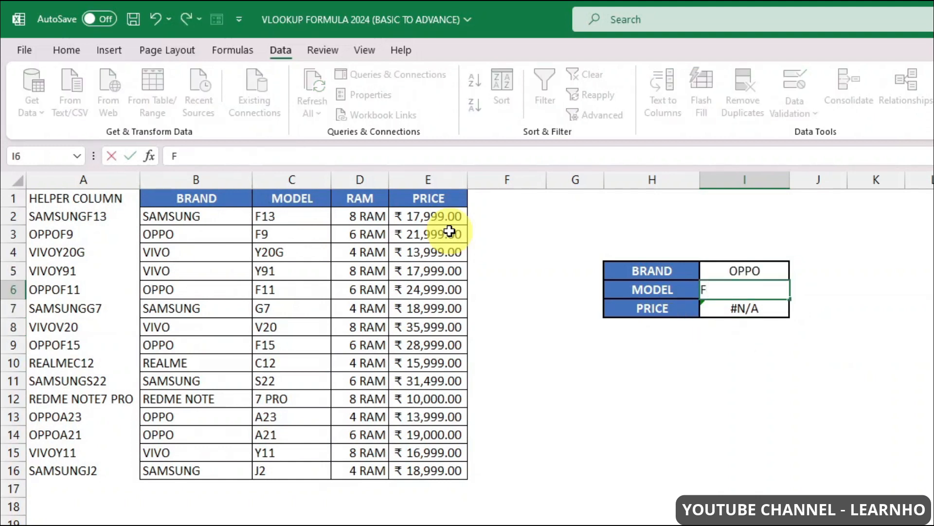
type("15")
key("Return")
Step: Look up another price with VIVO as the brand in I5 and Y11 as the model in I6
key("Up")
key("Up")
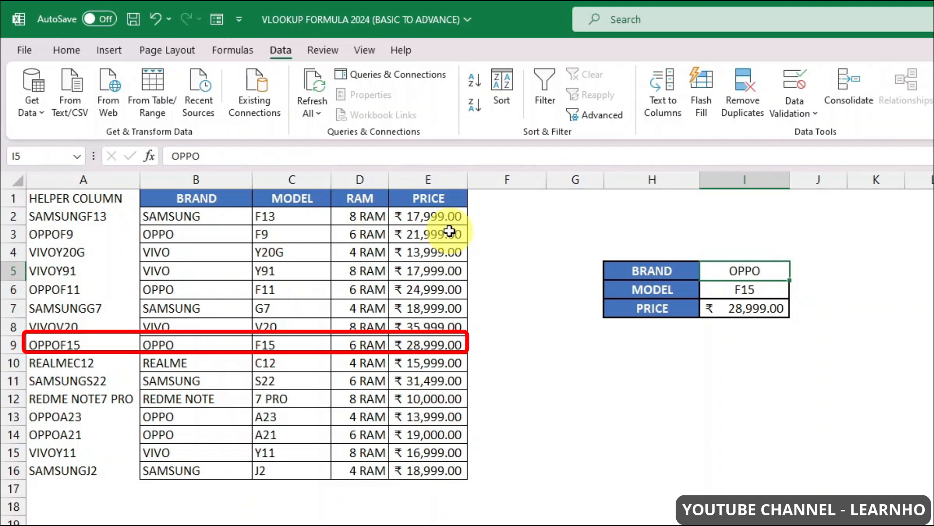
type("VIVO")
key("Return")
type("Y")
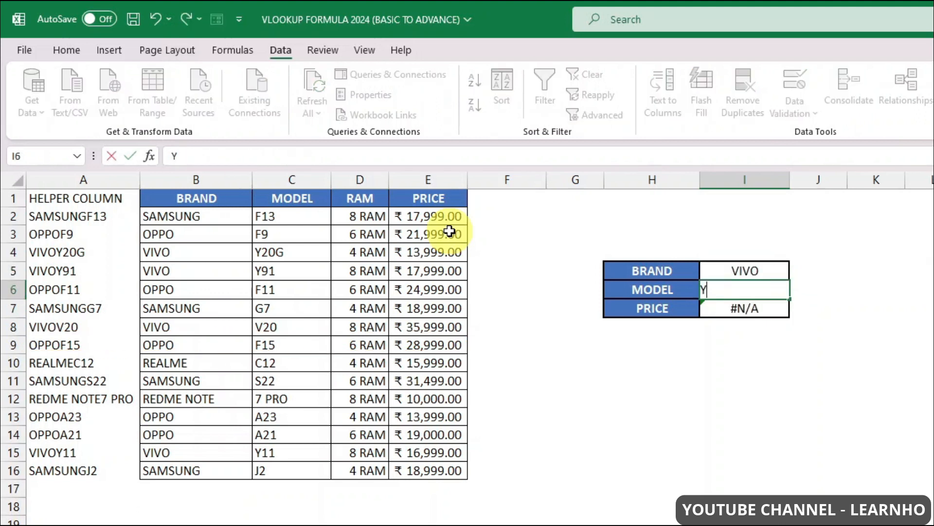
type("11")
key("Return")
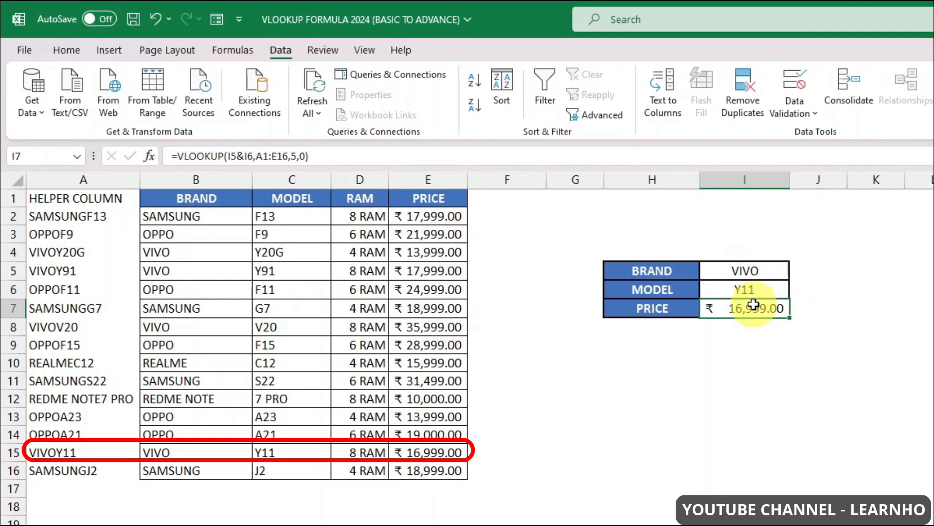
Step: Hide helper column A and return to the brand cell I5 of the lookup block
left_click(116, 182)
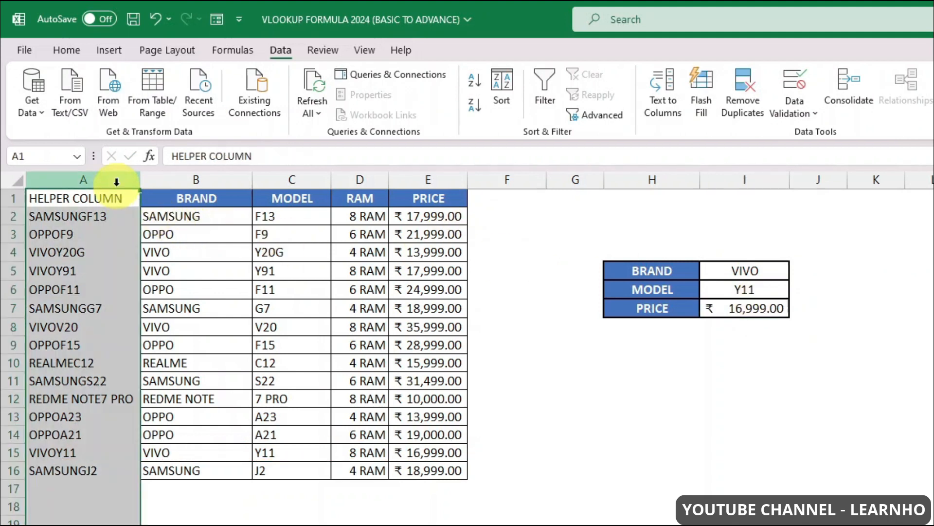
right_click(116, 182)
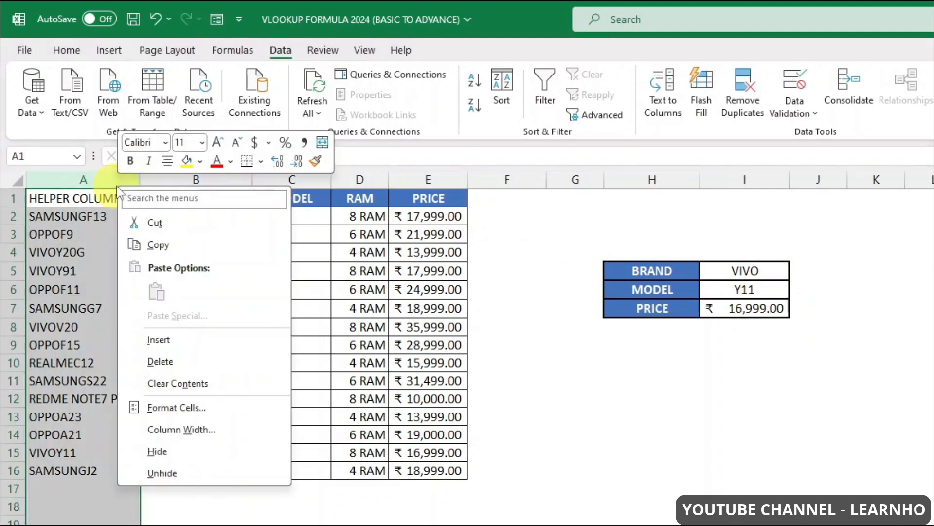
left_click(158, 452)
left_click(246, 363)
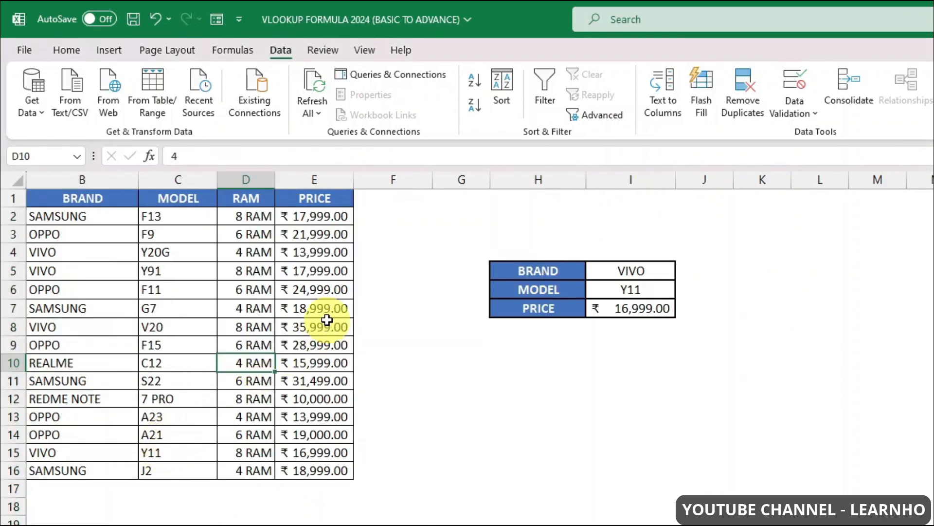
left_click(659, 270)
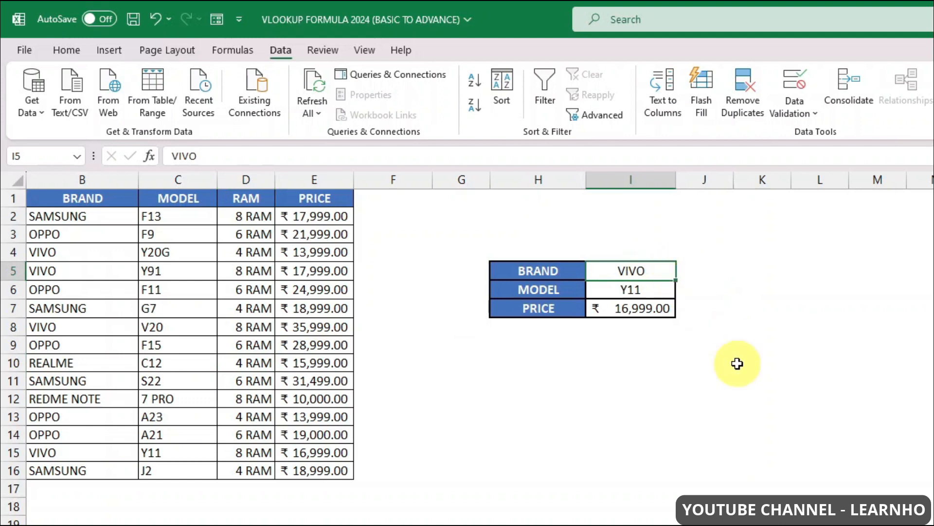
Step: Look up another price with SAMSUNG as the brand in I5 and G7 as the model in I6
type("SAM")
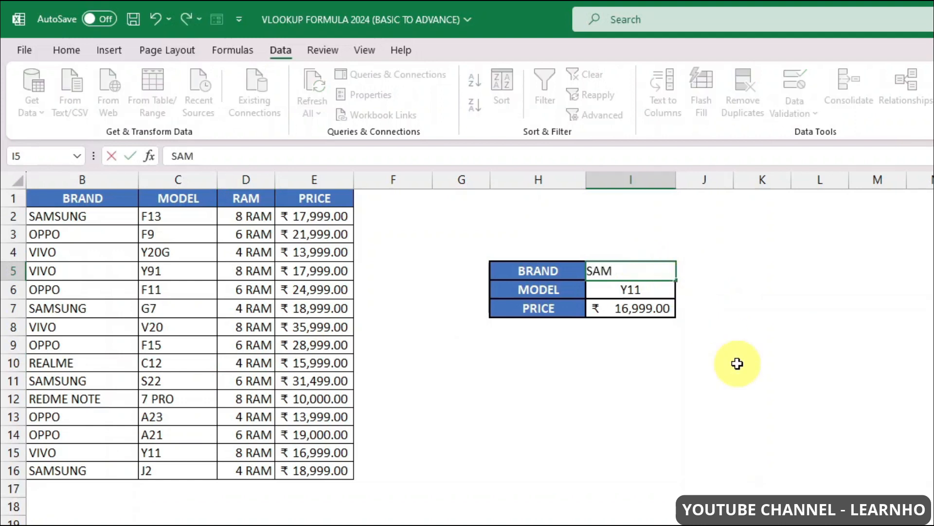
key("Return")
type("G7")
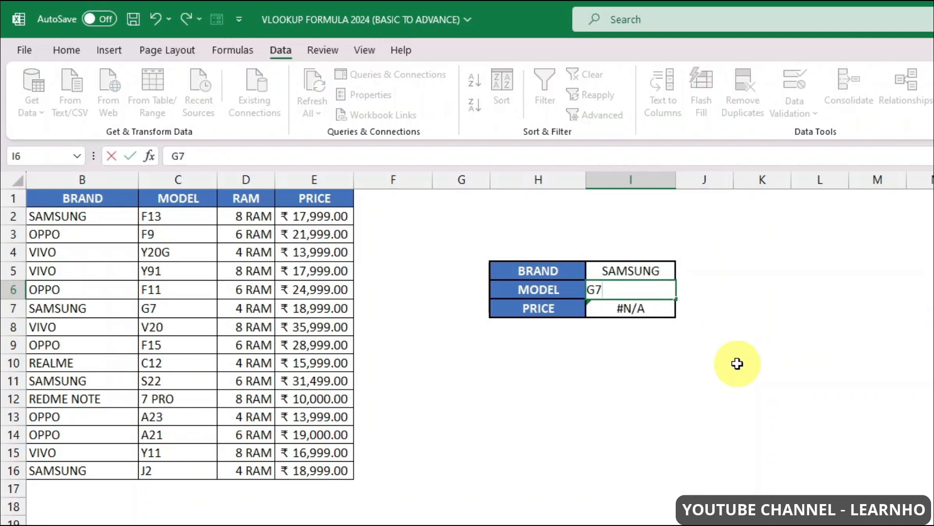
key("Return")
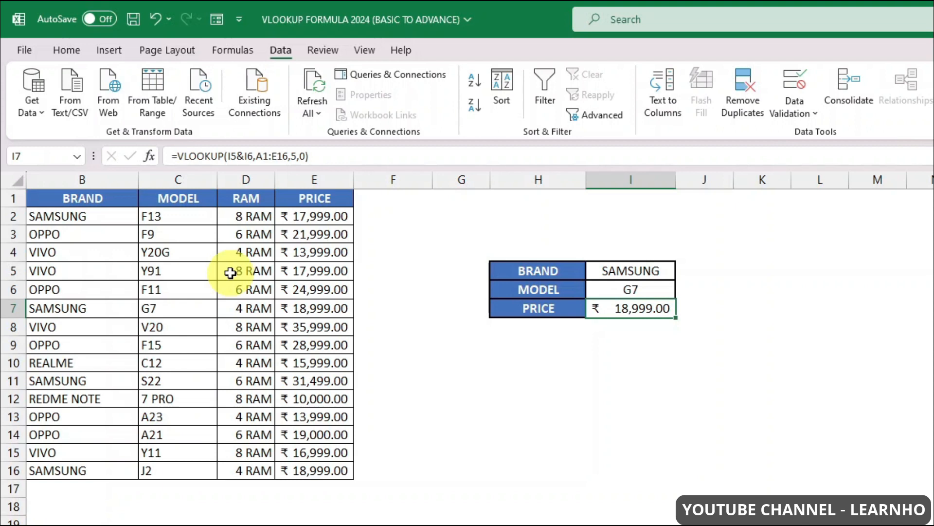
Step: Review the price formula in I7, focusing on its combined lookup value I5&I6
double_click(630, 306)
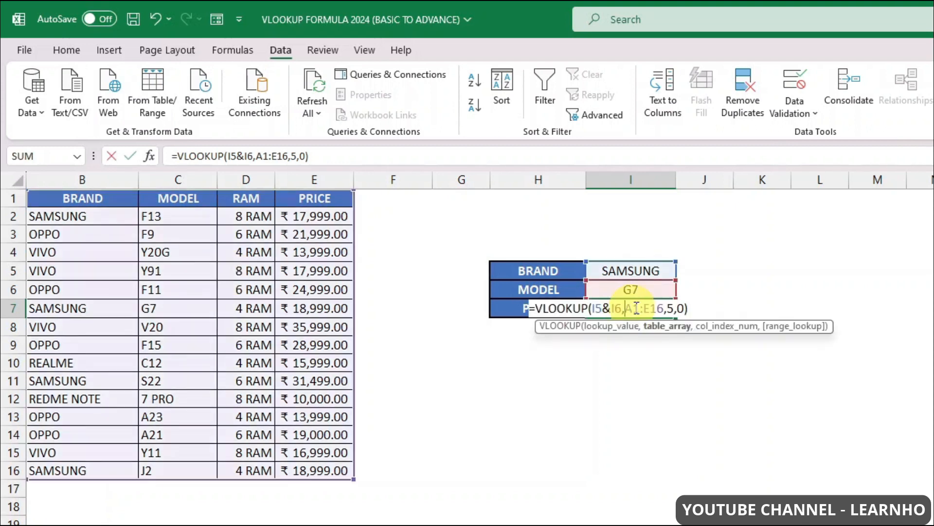
left_click_drag(592, 308, 624, 308)
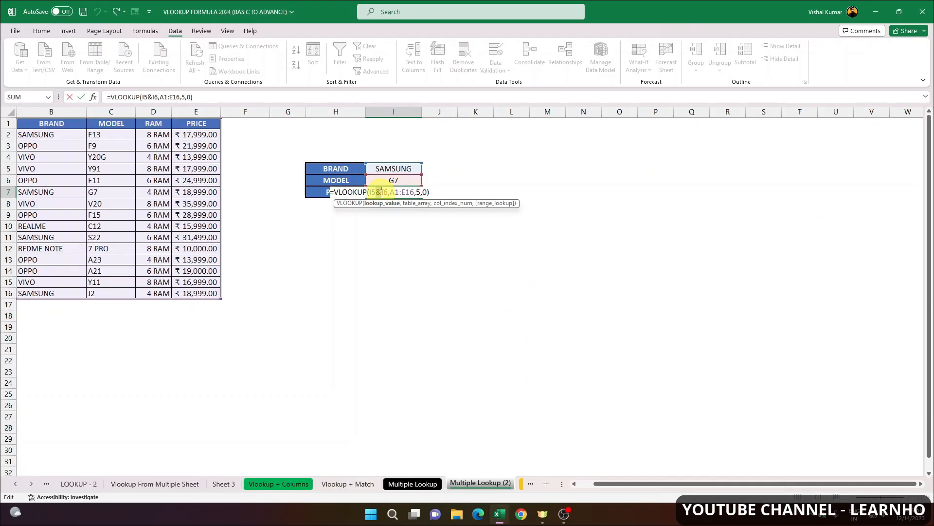
key("Return")
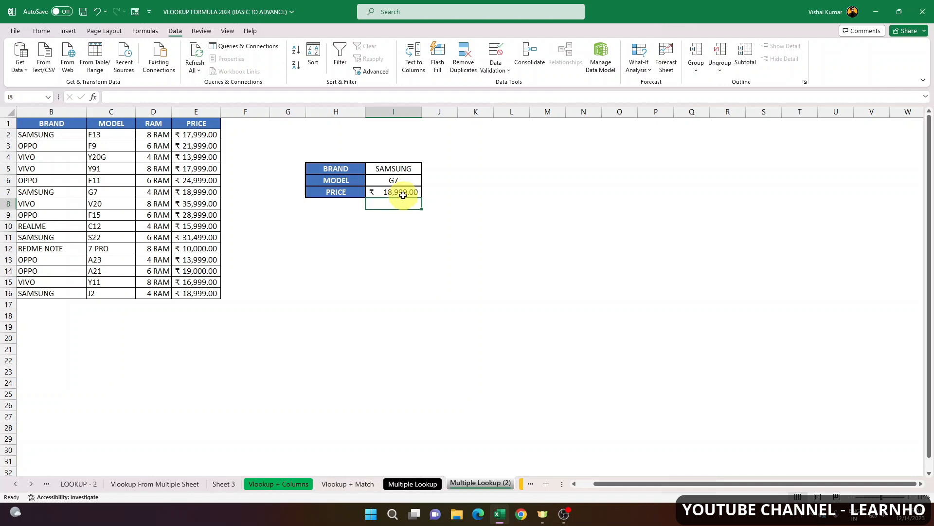
left_click(404, 192)
Step: Open the Vlookup + IF sheet and examine the 2020 table's product IDs, monthly figures and totals
left_click(522, 483)
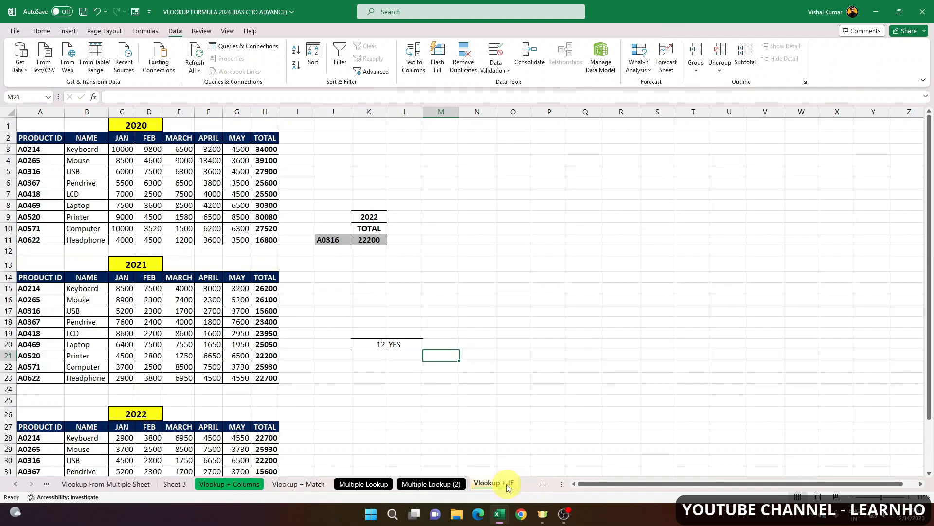
left_click(445, 247)
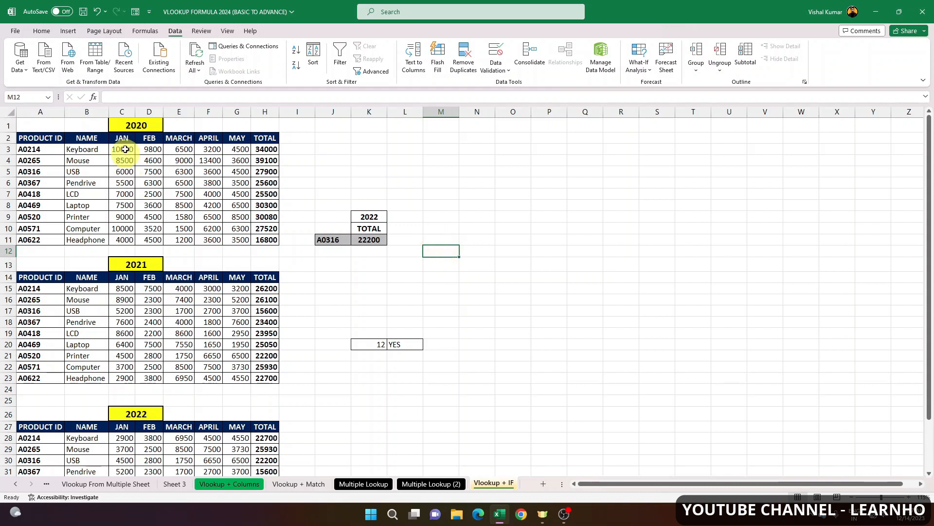
left_click(135, 125)
left_click_drag(35, 139, 36, 239)
left_click(96, 141)
left_click_drag(122, 138, 241, 241)
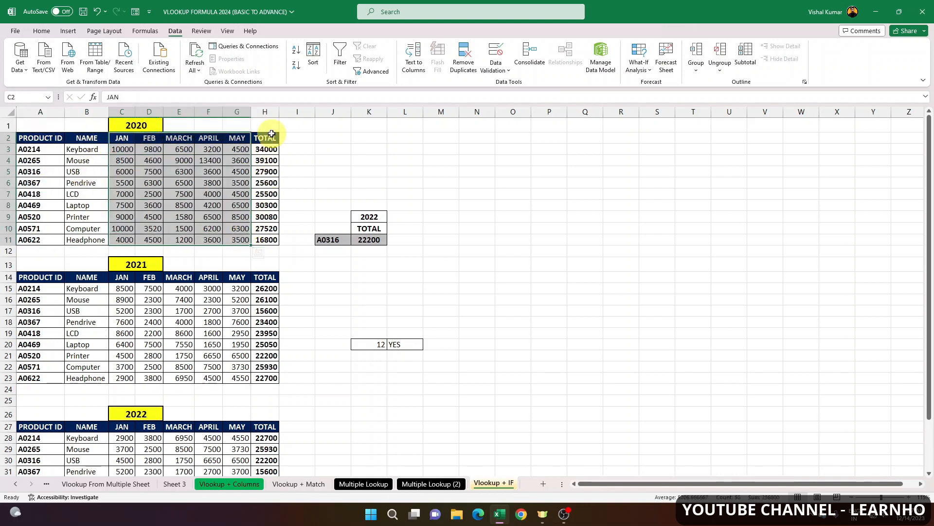
left_click_drag(266, 138, 265, 240)
left_click(264, 229)
Step: Examine the 2021 and 2022 tables and compare their product IDs and layout with the 2020 table
left_click_drag(39, 279, 46, 377)
left_click(147, 265)
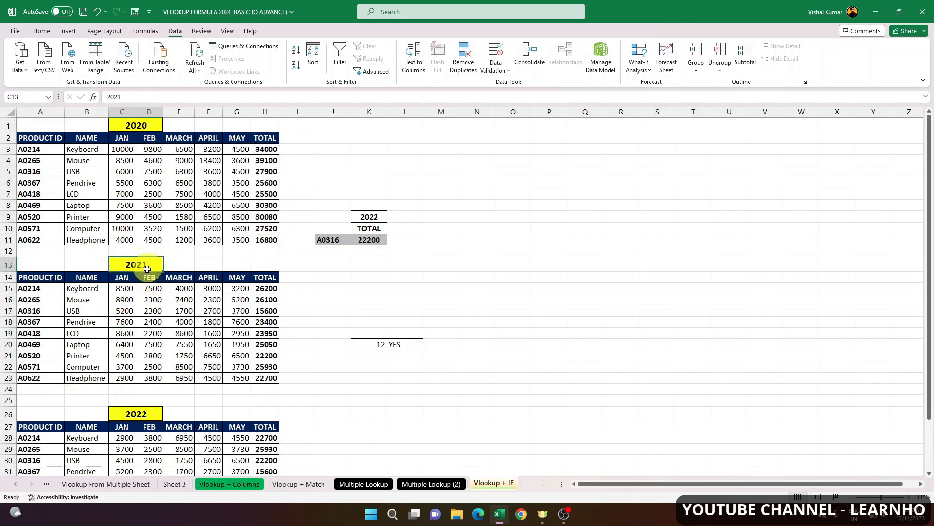
left_click_drag(79, 279, 263, 378)
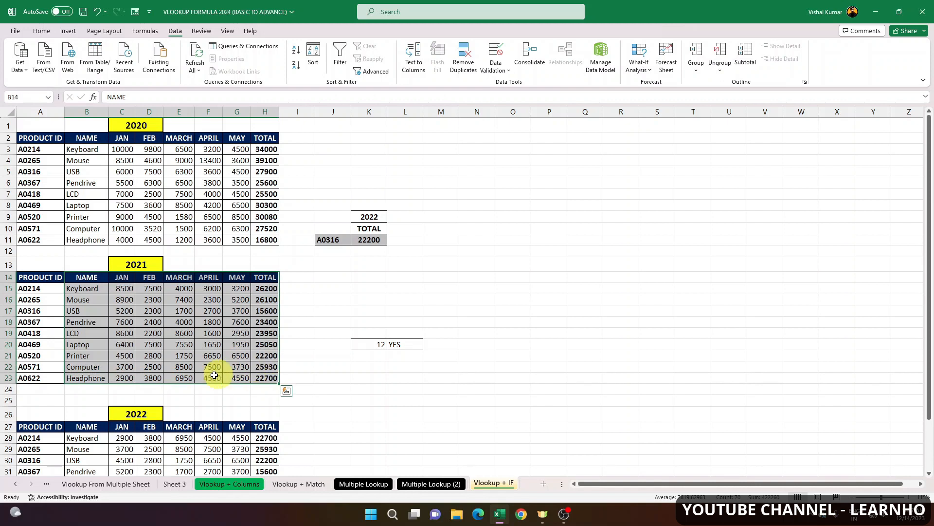
scroll(214, 370, "down", 5)
left_click(45, 251)
left_click_drag(45, 251, 75, 350)
left_click(148, 235)
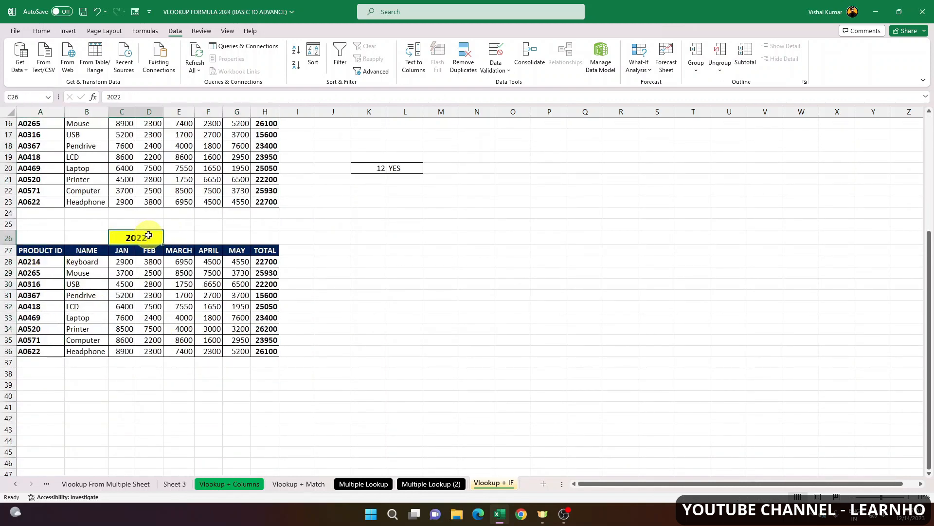
scroll(148, 235, "up", 5)
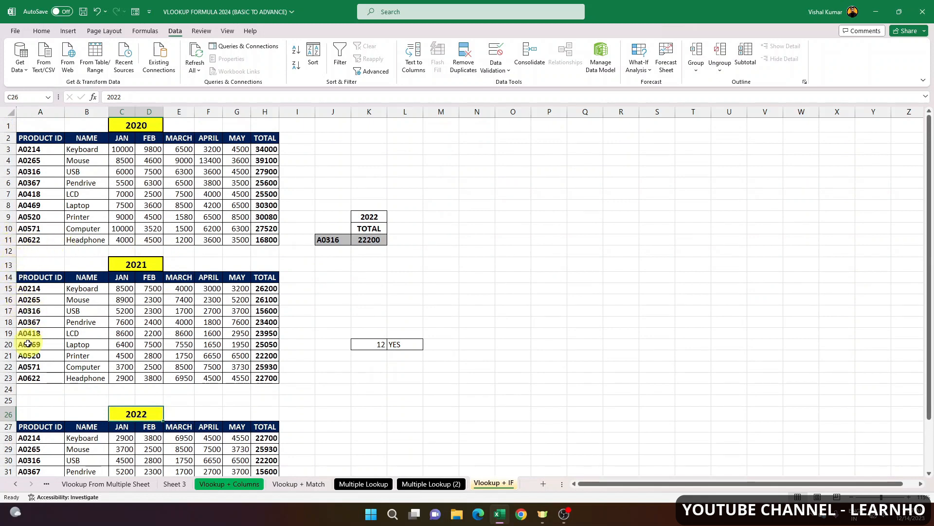
scroll(27, 344, "down", 2)
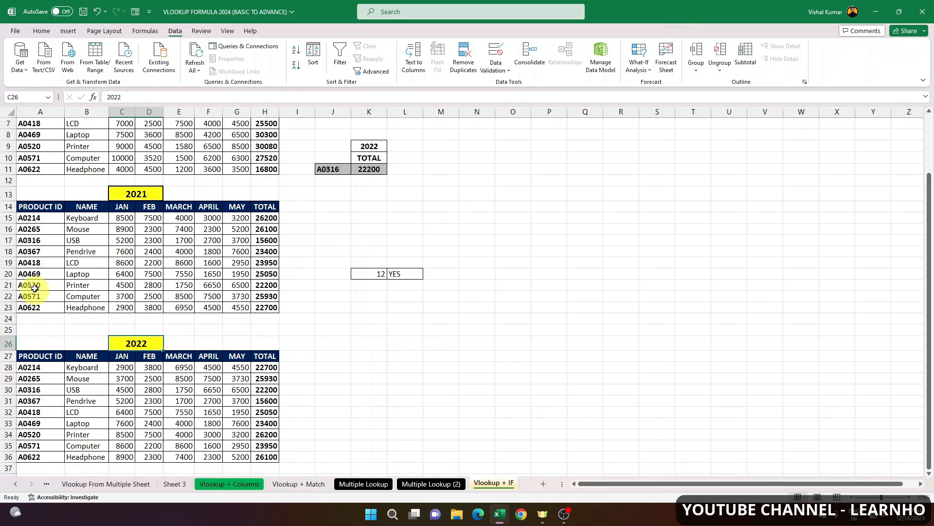
scroll(56, 263, "up", 2)
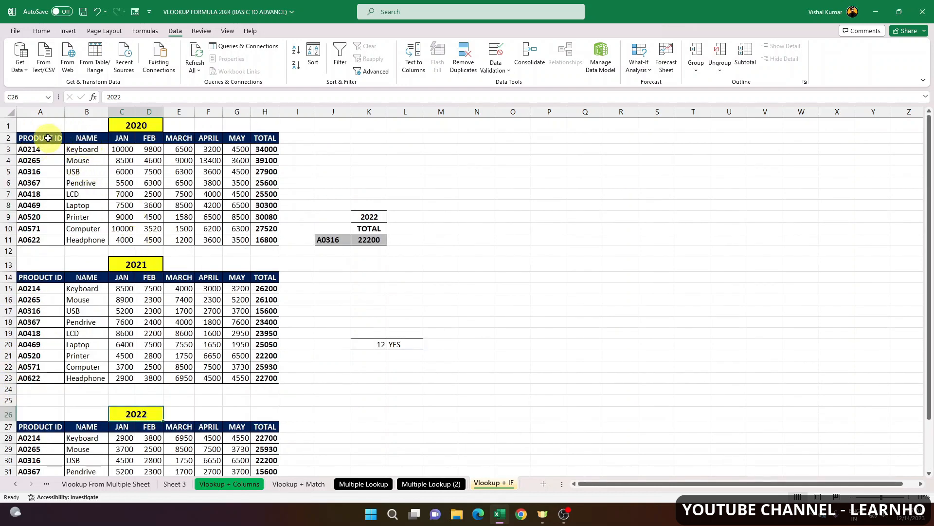
Step: Copy the 2020 table's product ID column A2:A11 into the 2022 table starting at A27
left_click_drag(48, 138, 37, 240)
key("ctrl+c")
left_click(44, 424)
key("ctrl+v")
scroll(54, 319, "up", 3)
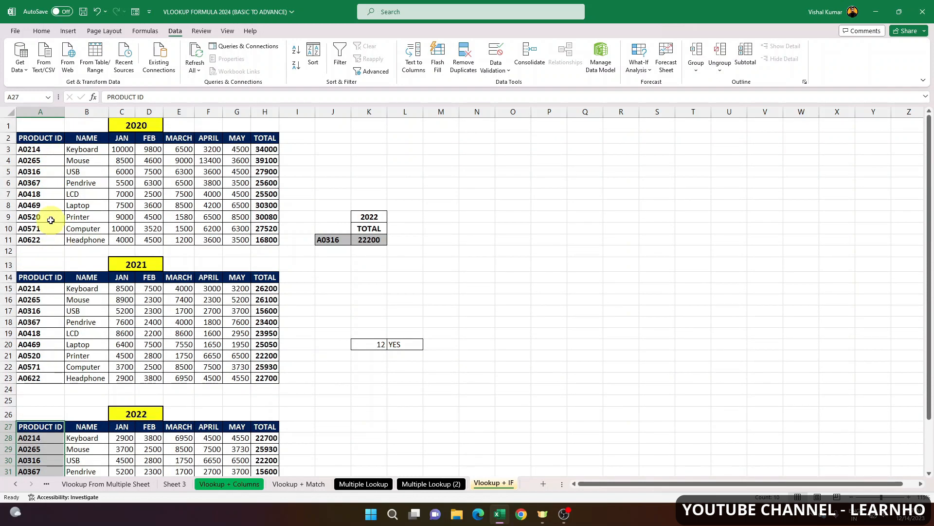
Step: Compare the January to May figures of the 2020 table with those of the 2021 table
left_click_drag(133, 150, 237, 239)
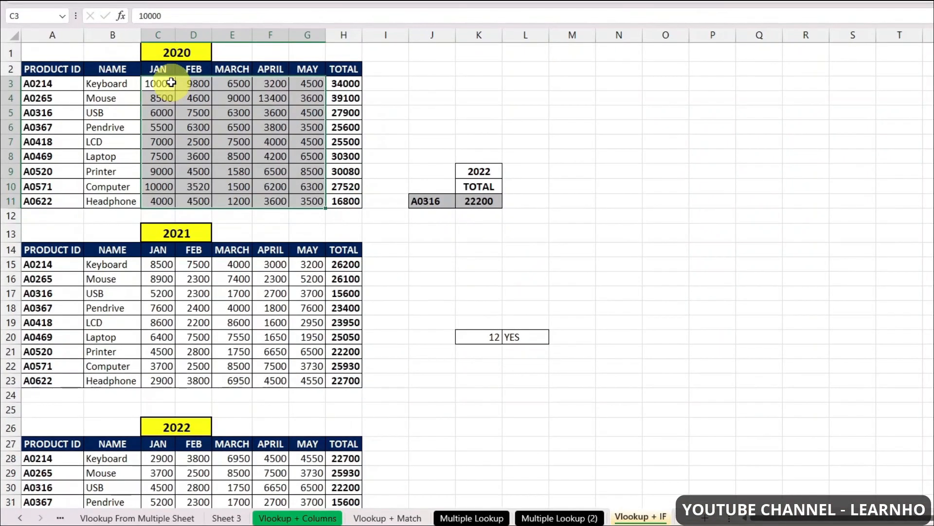
left_click_drag(172, 83, 314, 201)
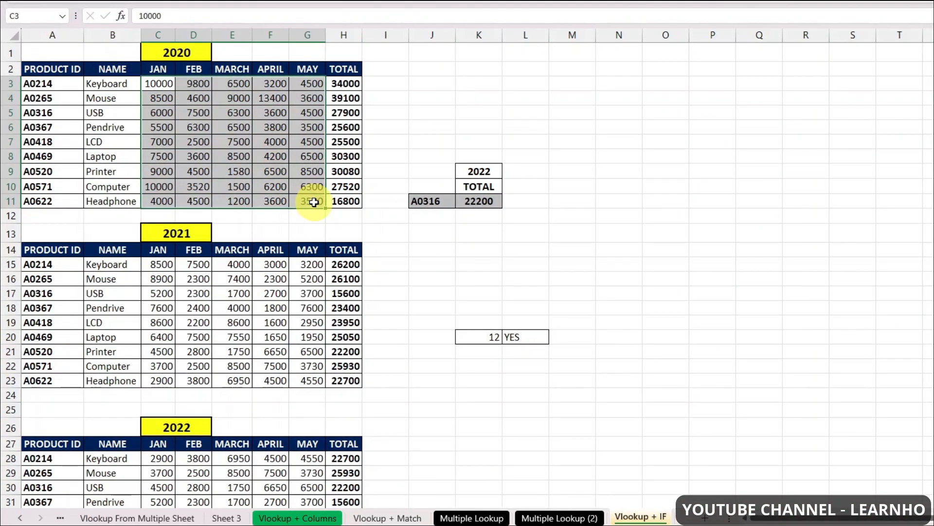
left_click(163, 83)
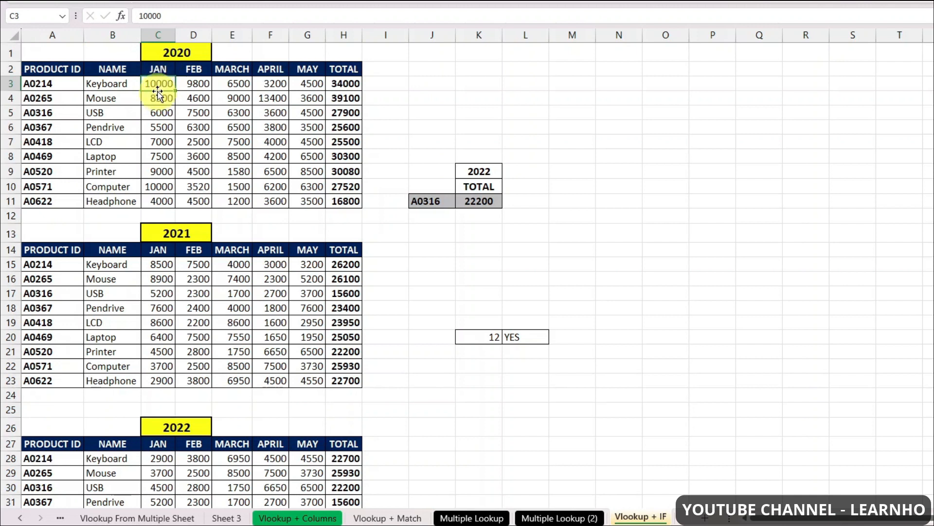
left_click(161, 263)
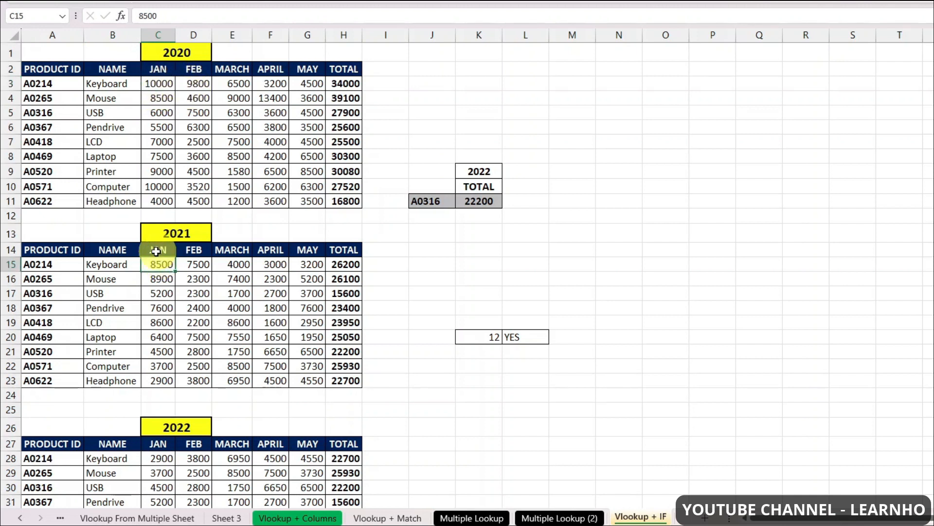
left_click(166, 85)
left_click_drag(165, 86, 299, 203)
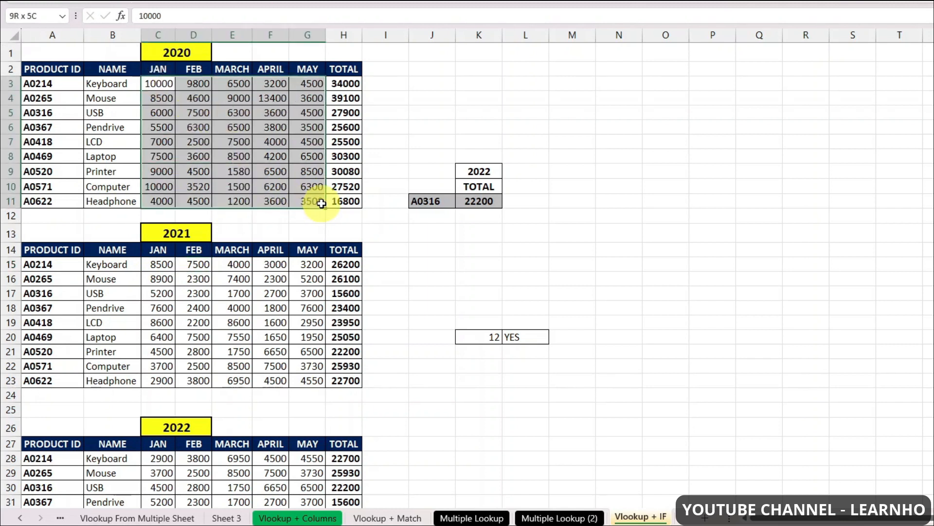
left_click_drag(160, 262, 307, 380)
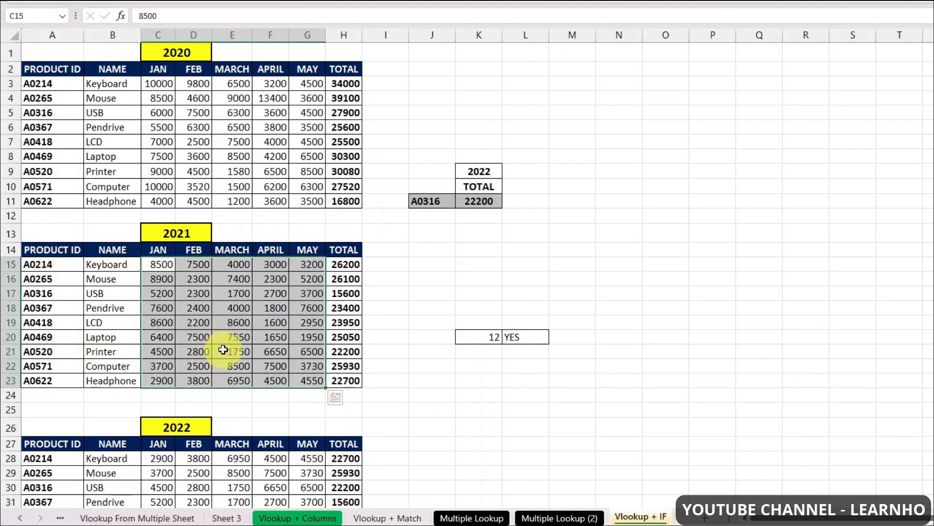
left_click(249, 322)
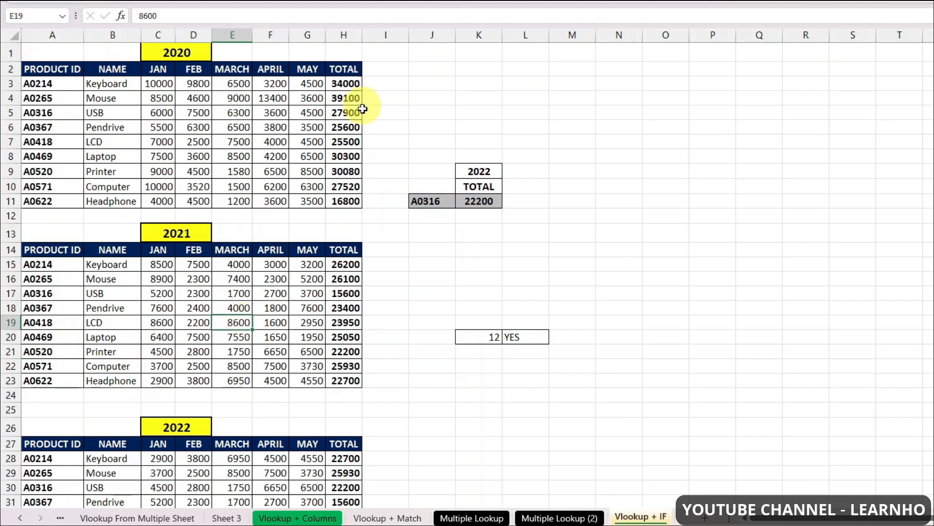
Step: Set the lookup product ID in J11 to A0520 and check the total formula in K11
left_click(422, 201)
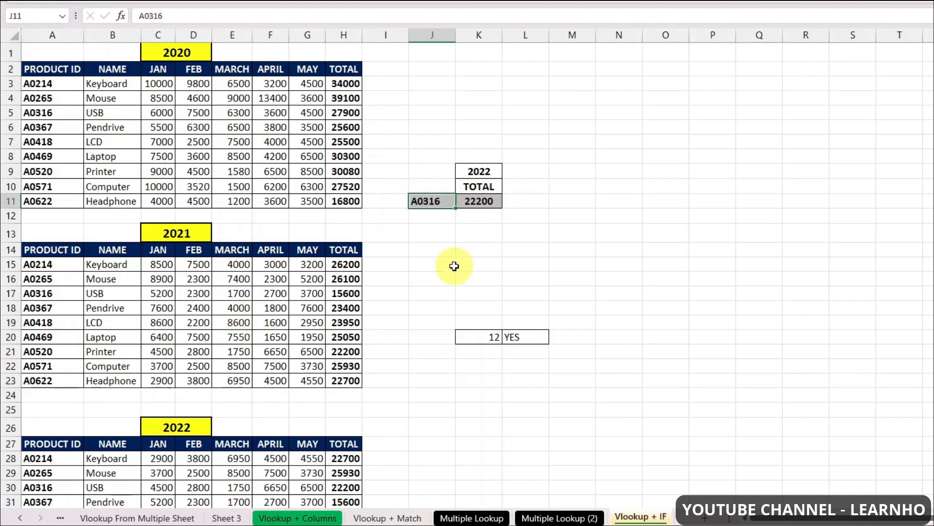
left_click(480, 201)
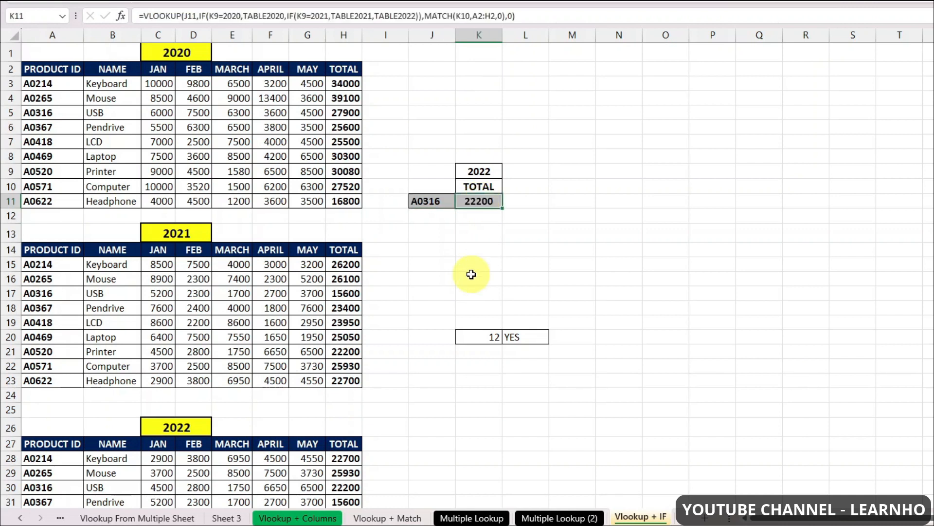
left_click(493, 188)
left_click(434, 199)
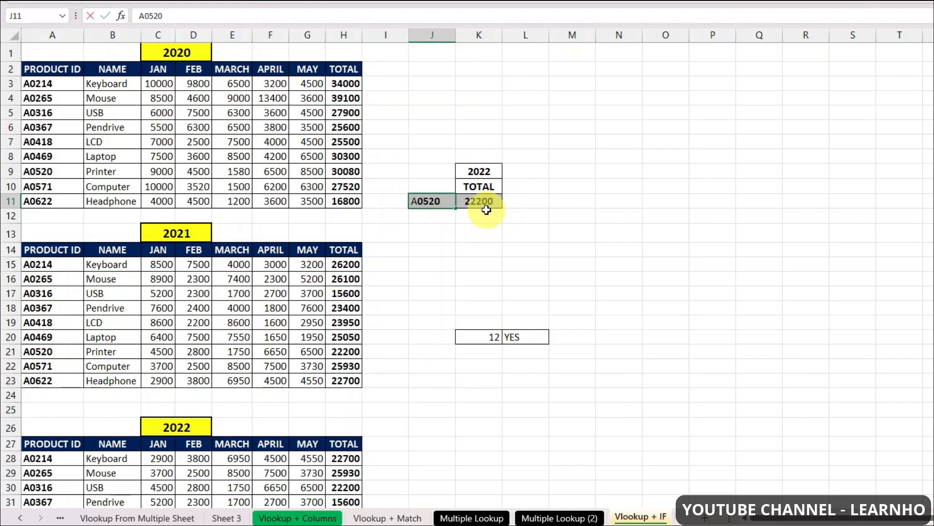
key("ctrl+Return")
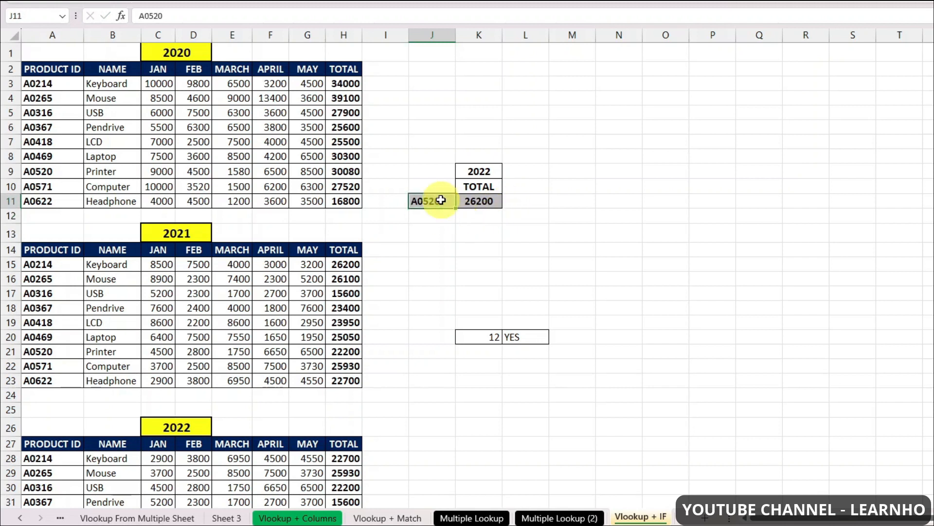
left_click(479, 188)
left_click(477, 201)
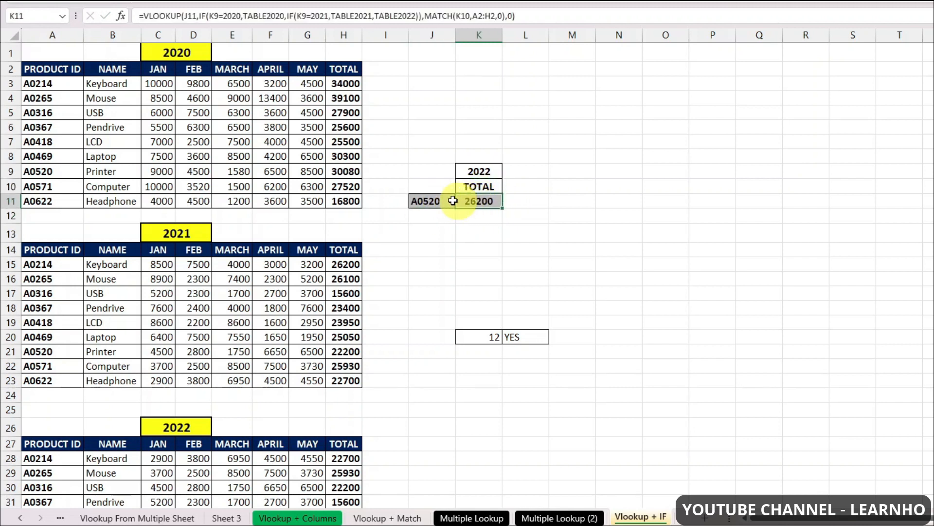
Step: Locate product A0520 in the 2020, 2021 and 2022 tables to check the looked-up total against its row
left_click(39, 173)
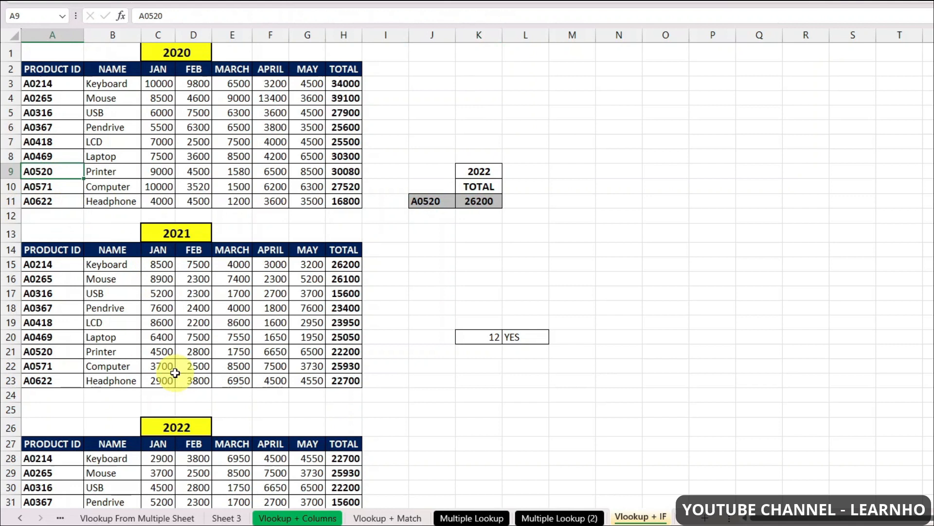
scroll(175, 372, "down", 1)
scroll(163, 309, "up", 1)
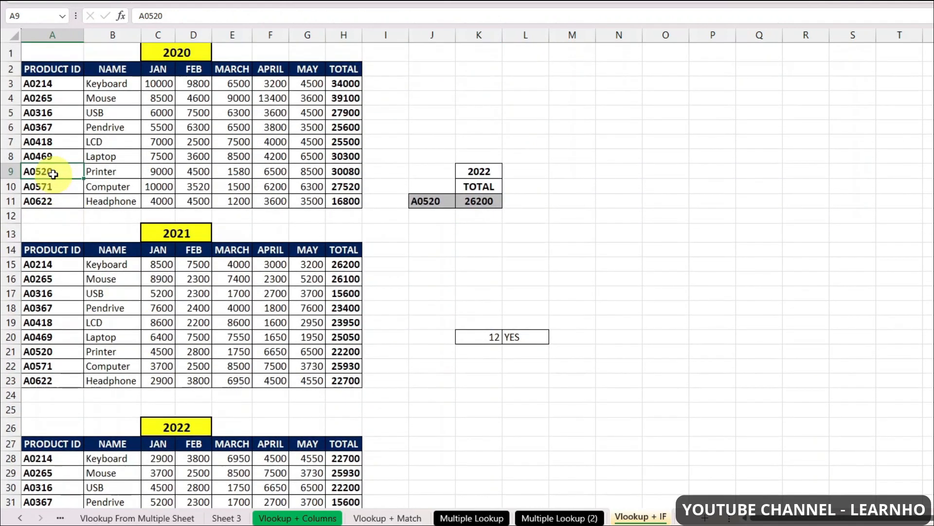
scroll(68, 271, "down", 3)
left_click(63, 317)
scroll(73, 311, "down", 1)
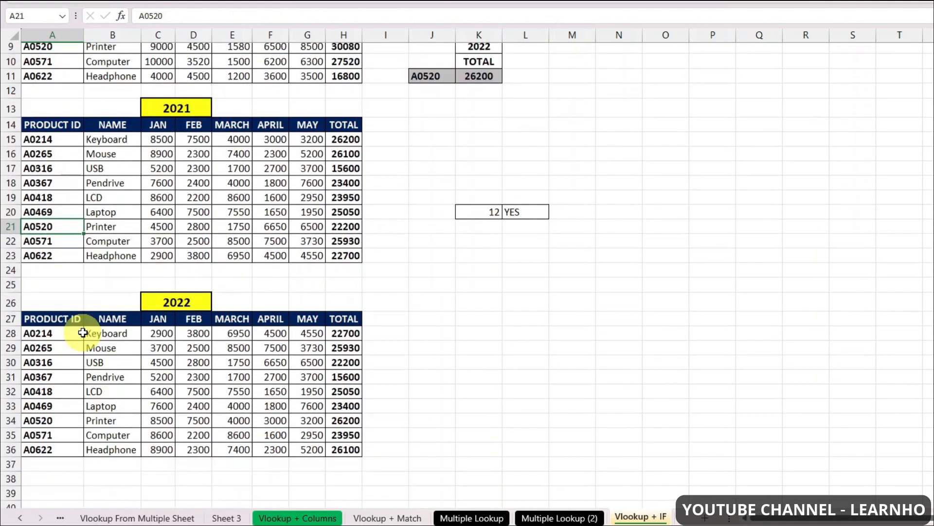
scroll(83, 333, "down", 3)
left_click(63, 317)
scroll(63, 317, "up", 1)
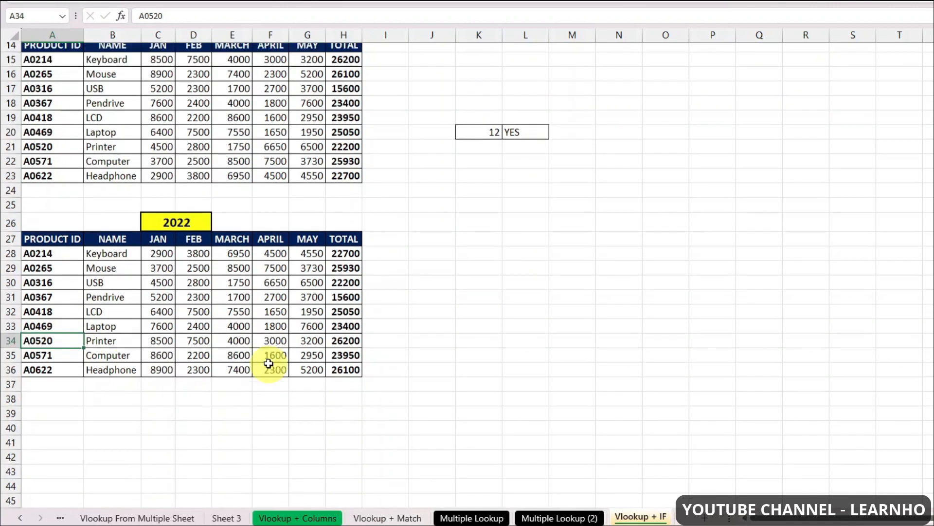
scroll(269, 364, "up", 4)
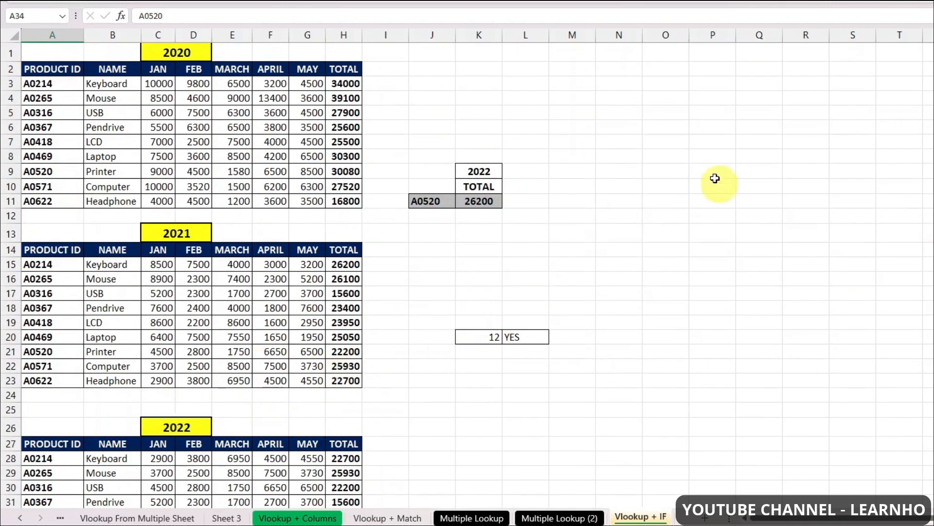
Step: Choose 2021 as the lookup year in K9
left_click(479, 171)
left_click(509, 172)
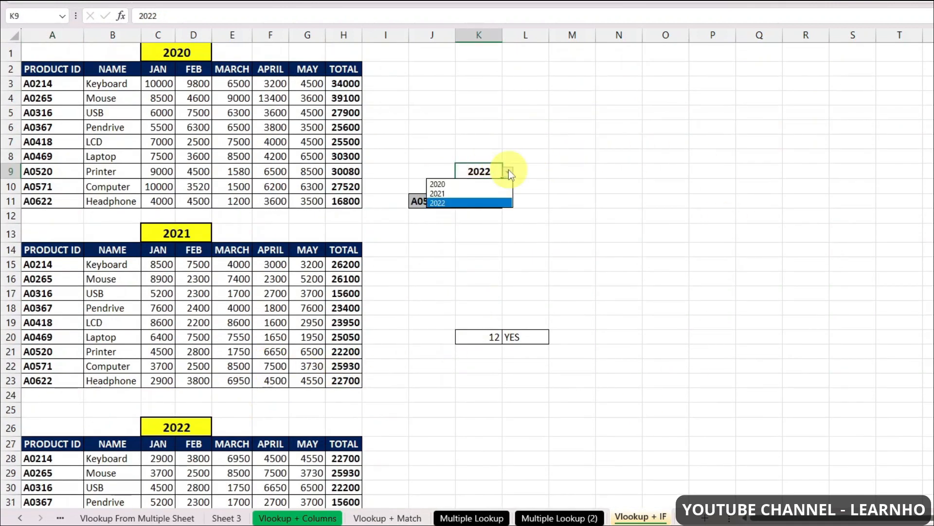
left_click(453, 193)
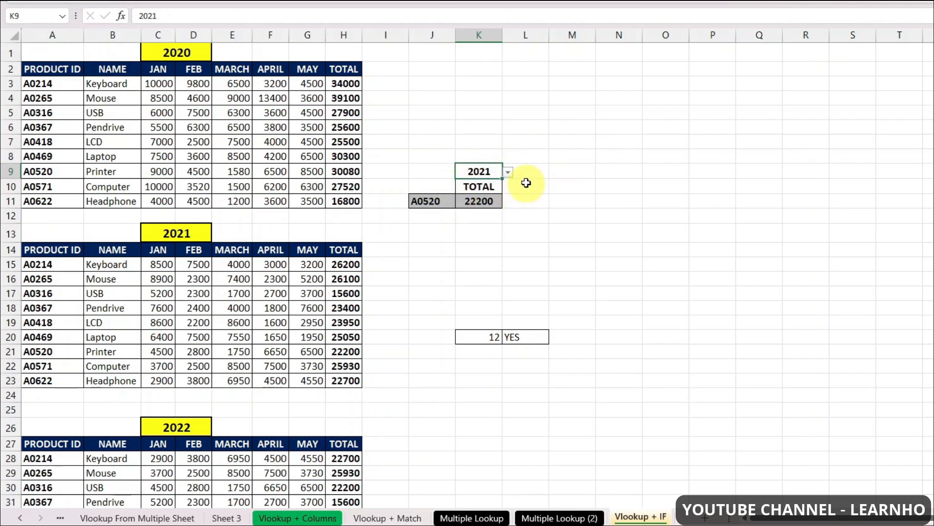
Step: Switch the lookup year in K9 to 2022, 2020, 2021 and back to 2022 to test the total formula
left_click(508, 172)
left_click(456, 203)
left_click(507, 172)
left_click(469, 183)
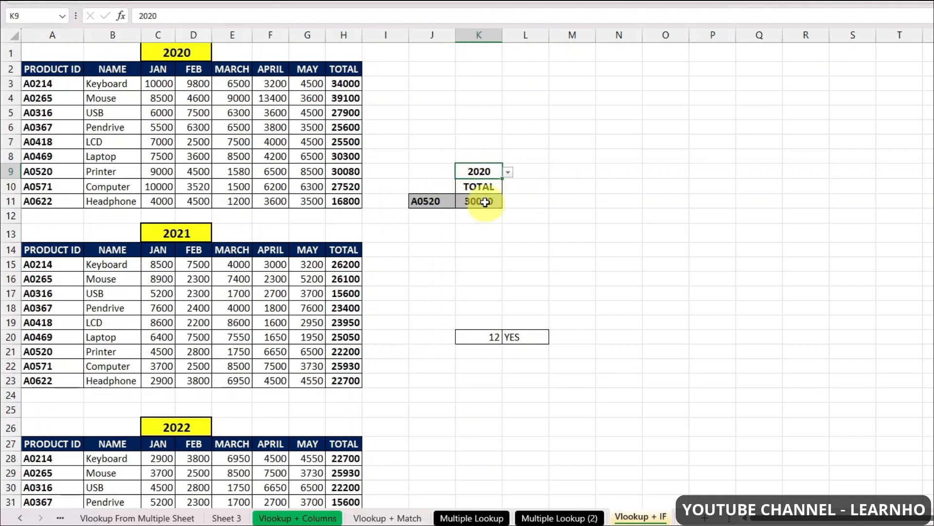
left_click(509, 171)
left_click(468, 192)
left_click(507, 171)
left_click(461, 199)
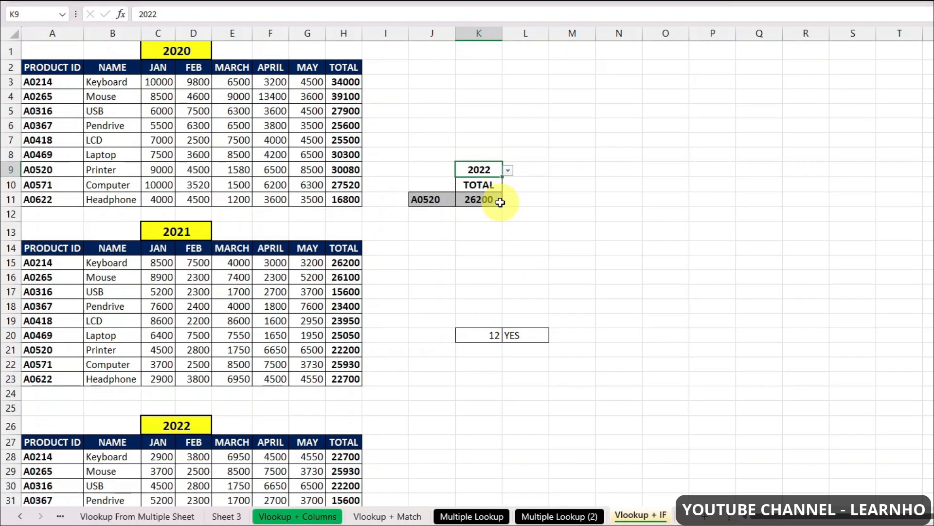
left_click(526, 248)
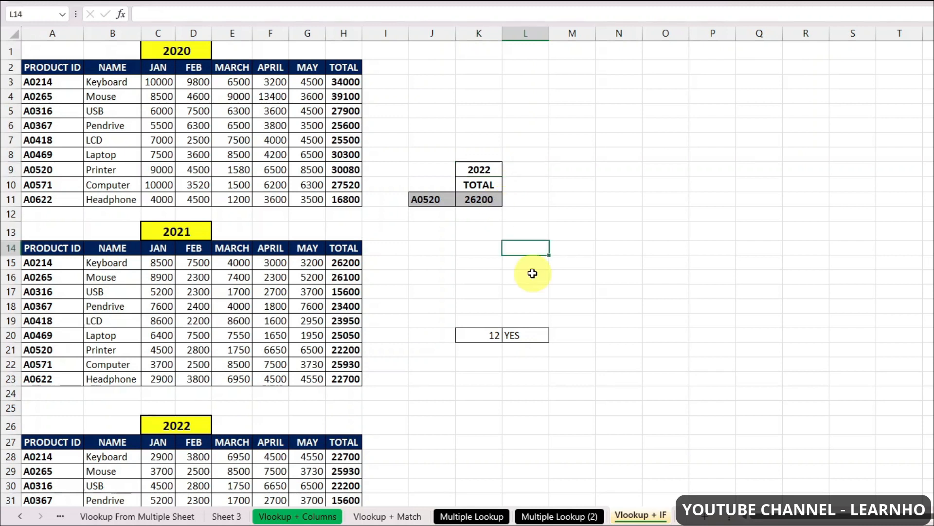
type("=IF")
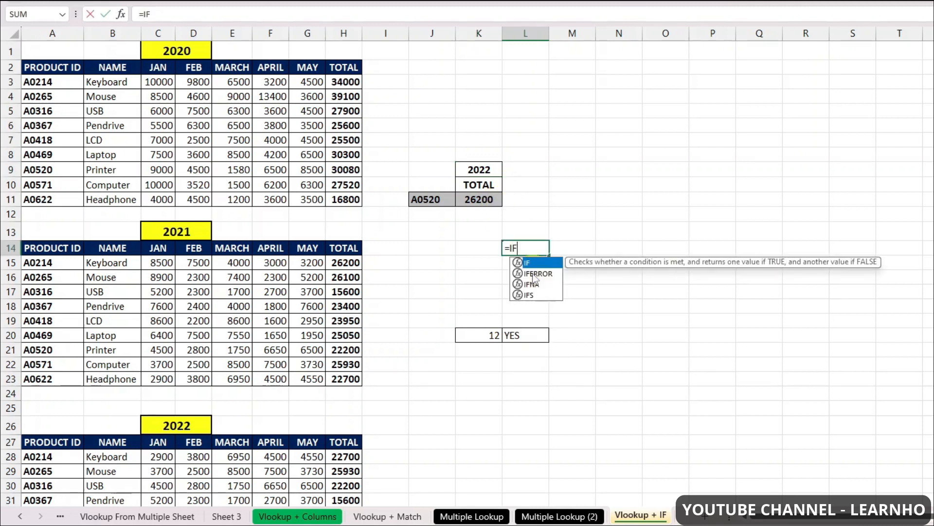
left_click(532, 273)
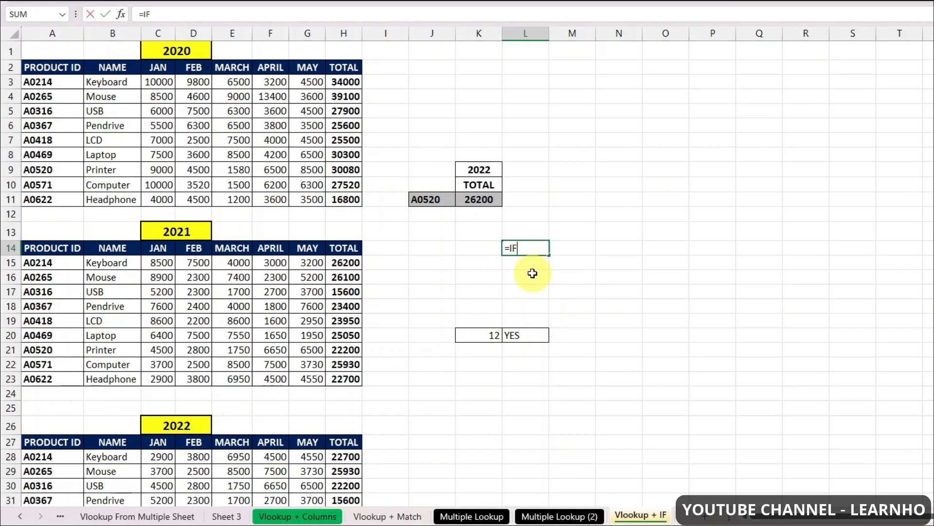
key("Escape")
Step: Clear L20 and enter the formula =IF(K20>10,"YES","NO") in it
left_click(530, 335)
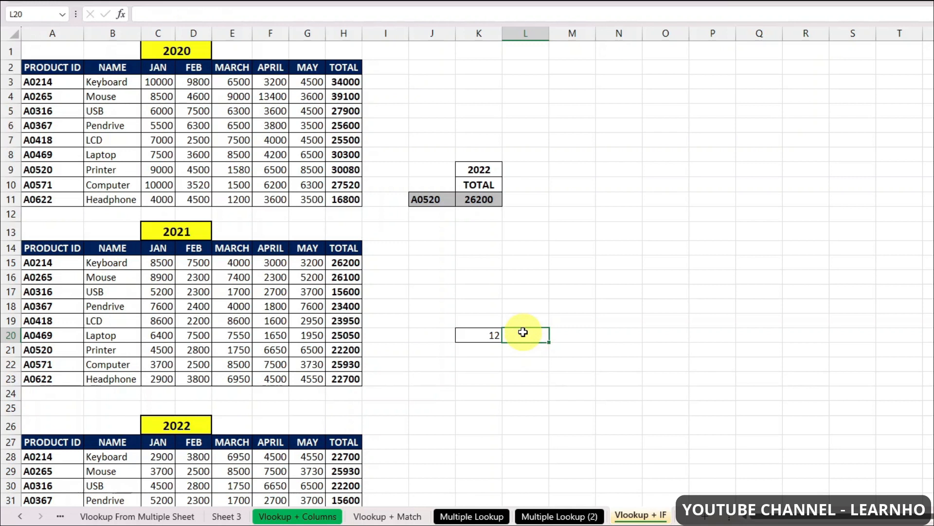
left_click(494, 335)
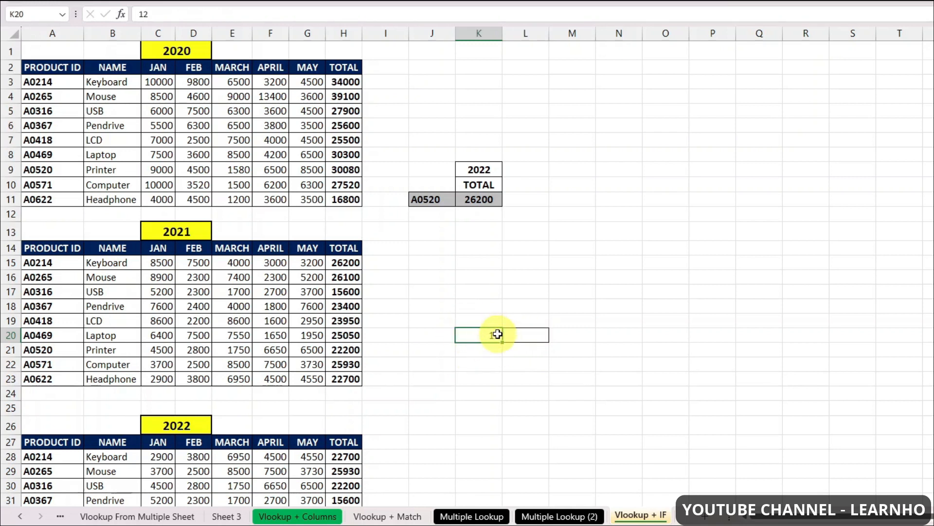
left_click(530, 335)
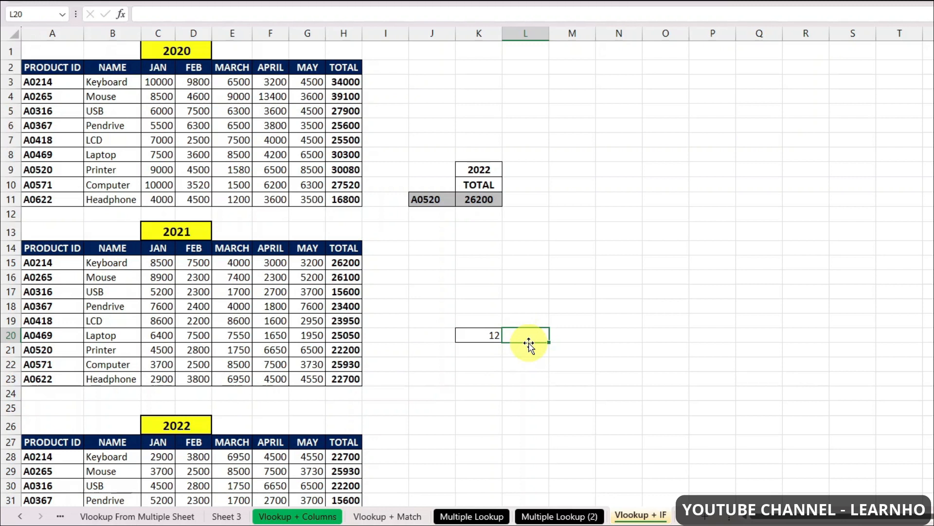
left_click_drag(428, 144, 549, 233)
left_click(530, 337)
type("=")
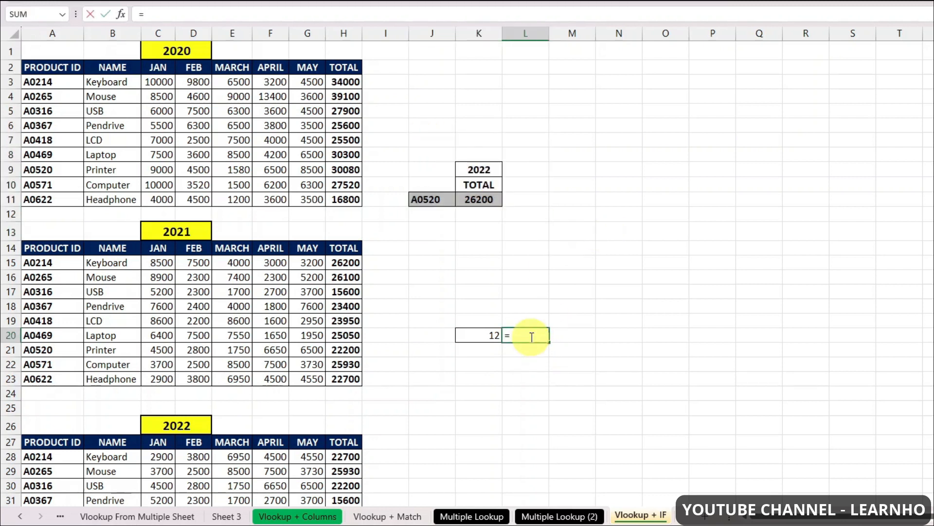
type("IF(")
left_click(483, 335)
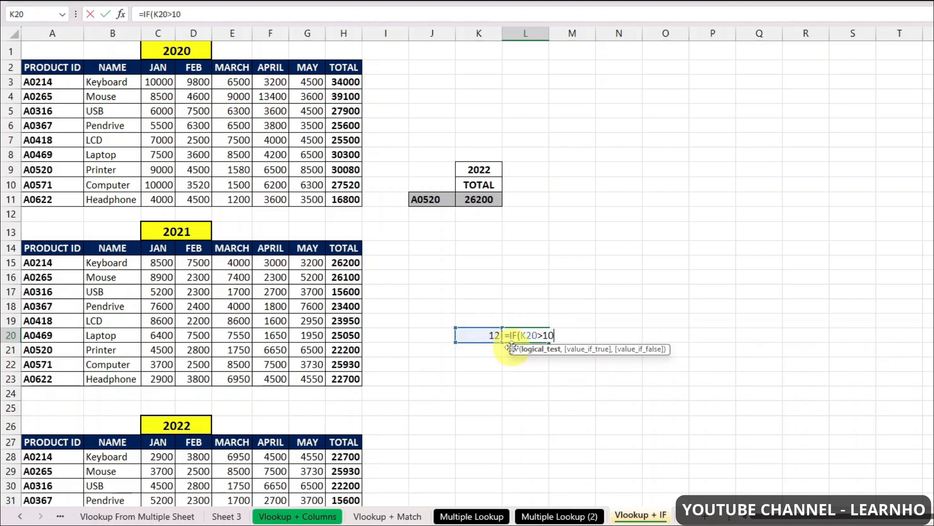
left_click_drag(565, 336, 520, 335)
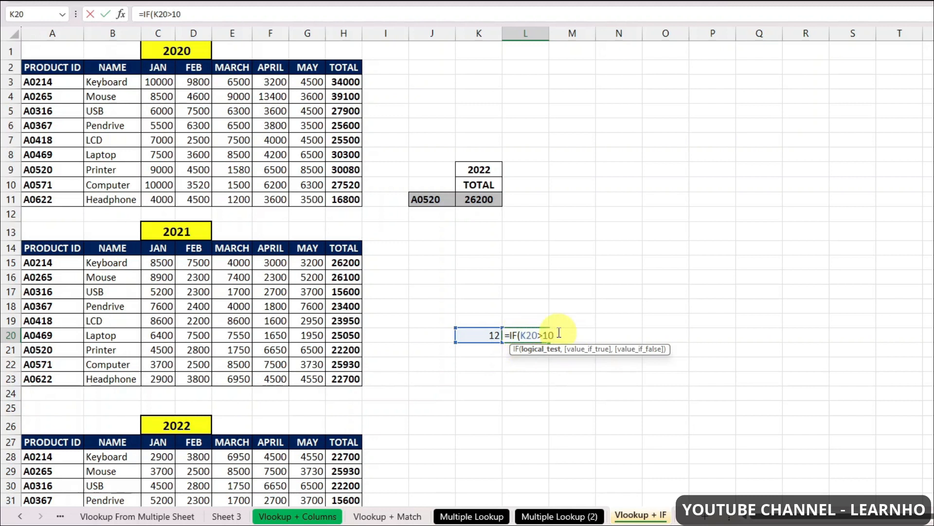
type(",\"YES\",\"NO")
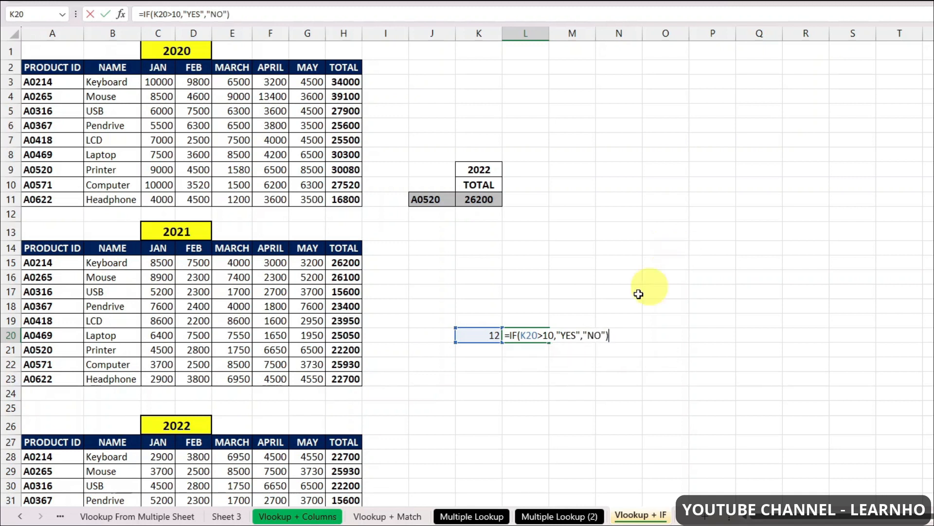
left_click_drag(519, 335, 607, 335)
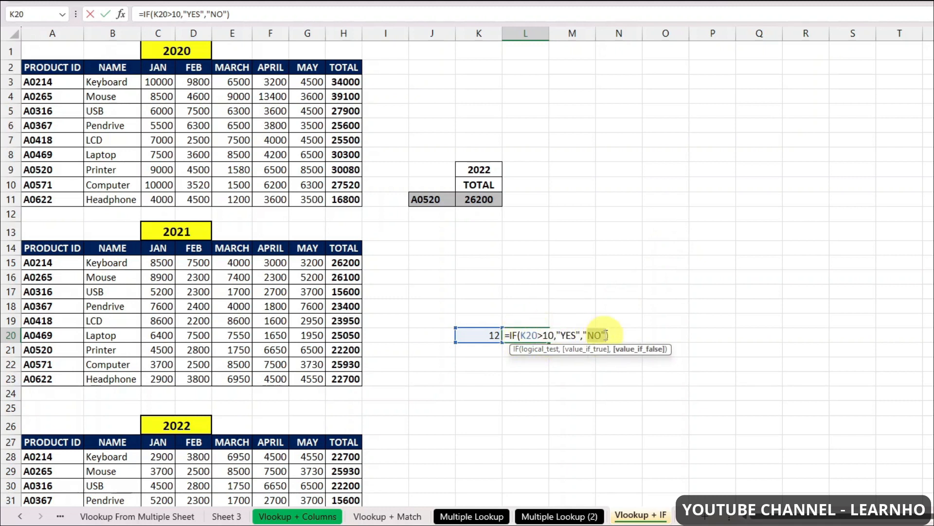
key("Return")
Step: Set K20 to 12 and then to 8 to test both outcomes of the IF formula
key("Up")
key("Left")
type("12")
key("Return")
key("Up")
type("0")
key("Return")
key("Up")
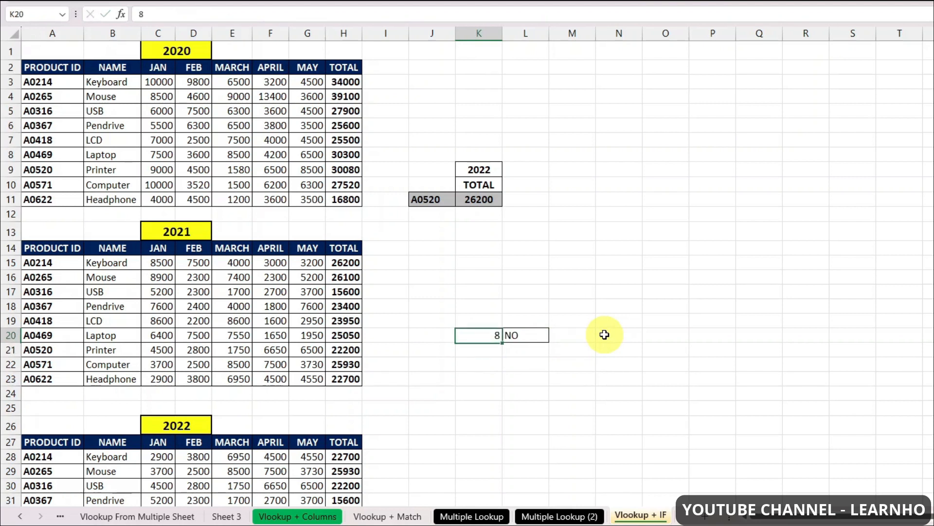
Step: Review the condition and the value-if-true argument of the IF formula in L20
double_click(522, 335)
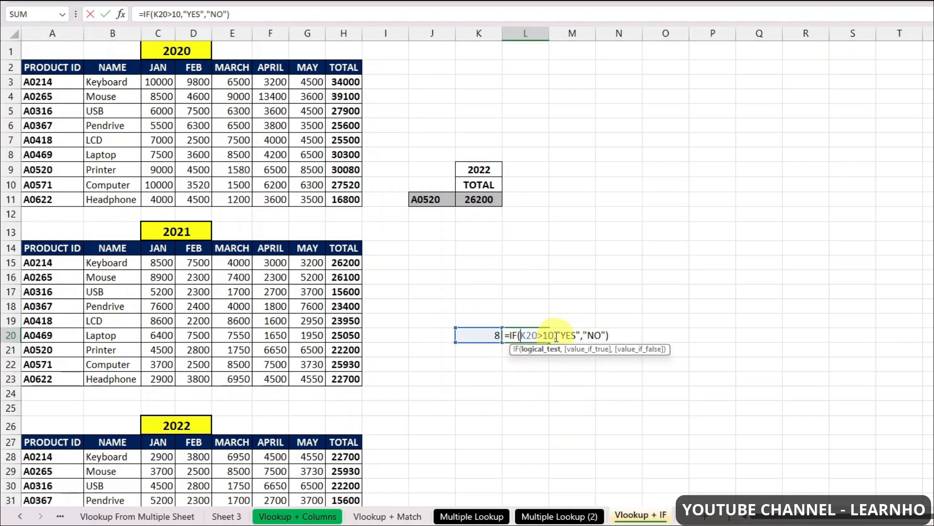
left_click_drag(548, 335, 480, 335)
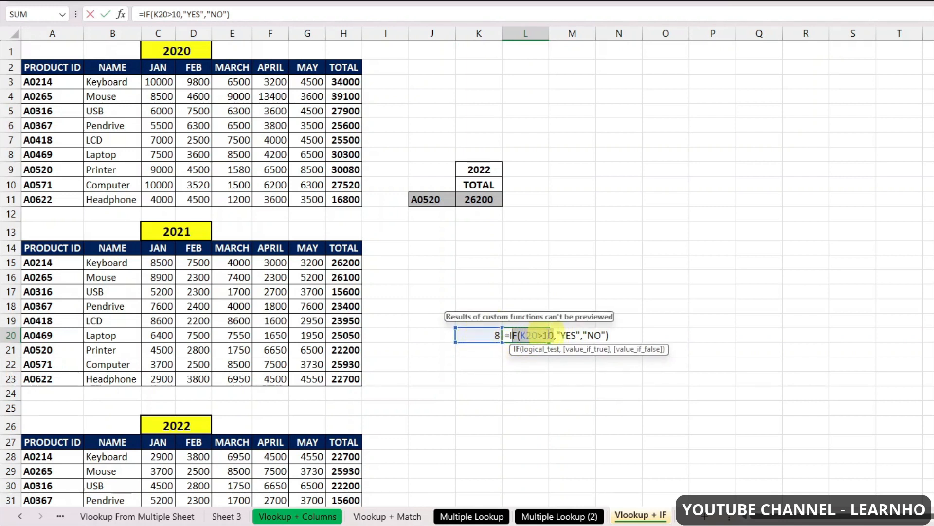
double_click(568, 335)
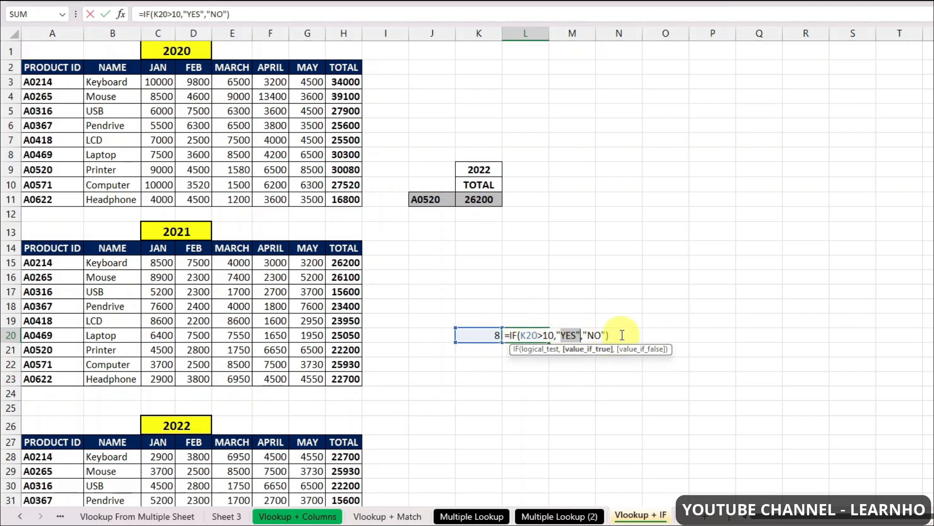
key("Return")
Step: Clear all contents and formatting from K18:M22 and delete the total formula in K11
left_click_drag(479, 306, 576, 359)
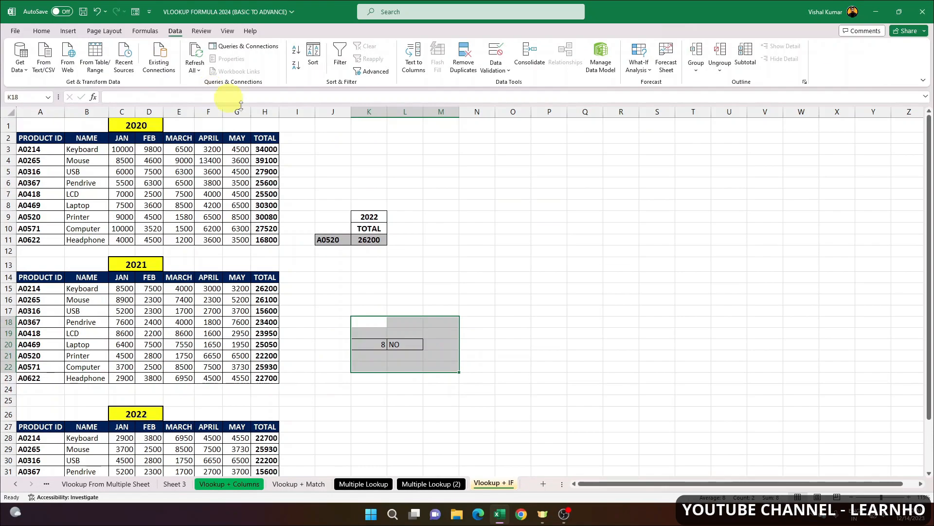
left_click(41, 30)
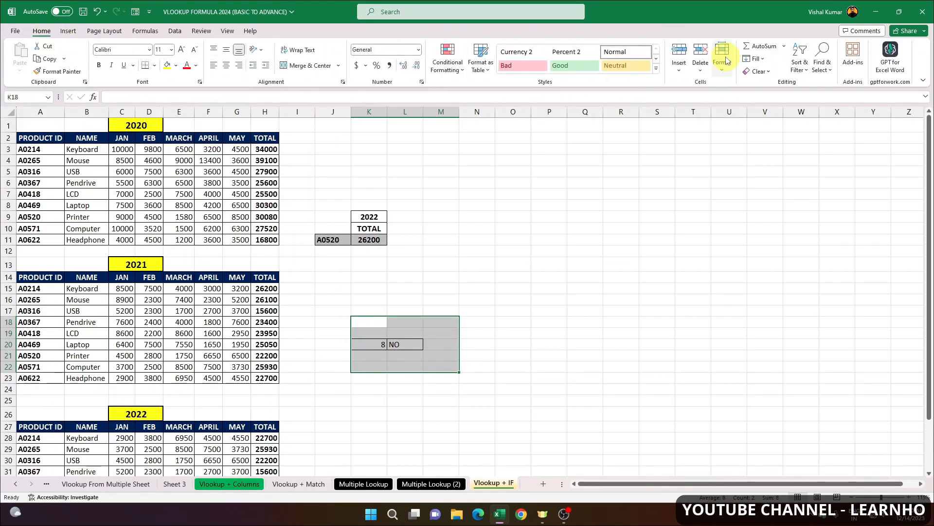
left_click(758, 71)
left_click(774, 84)
left_click(369, 239)
key("Delete")
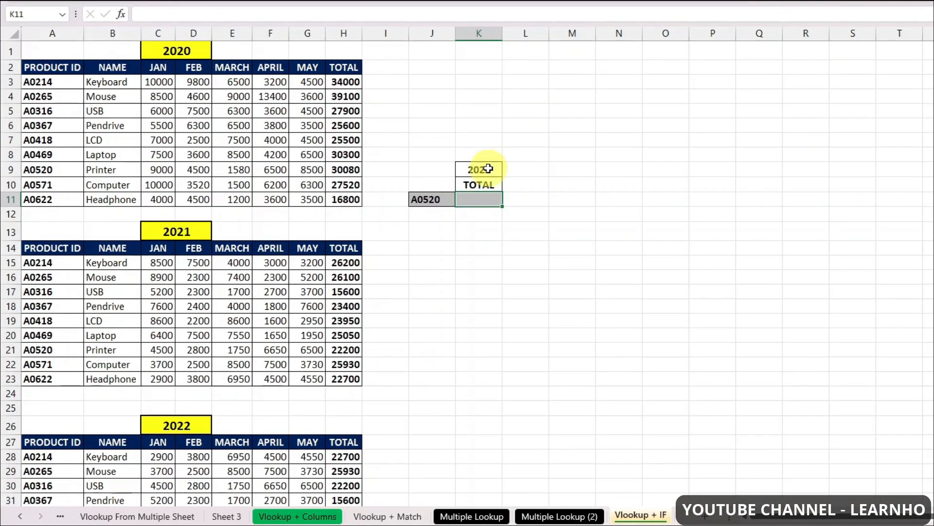
Step: Go through the year choices in K9 and leave the lookup year on 2021
left_click(386, 217)
left_click(509, 171)
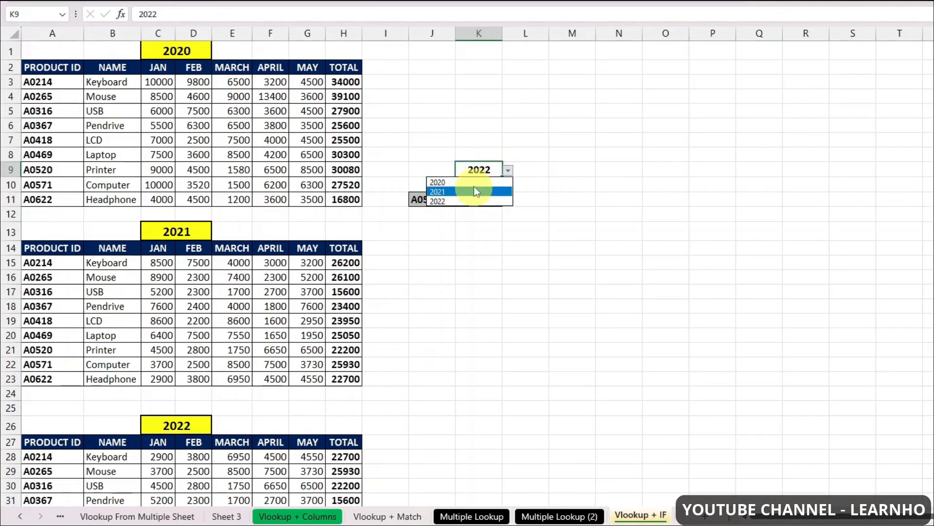
left_click(475, 193)
left_click(508, 170)
left_click(475, 182)
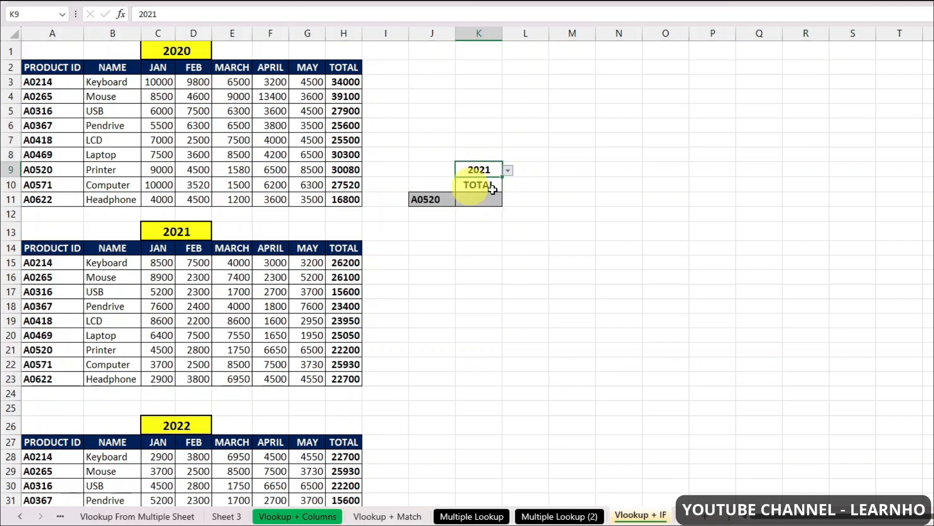
left_click(507, 170)
left_click(470, 193)
Step: Start a VLOOKUP formula in K11 with the product ID in J11 as the lookup value
left_click(489, 181)
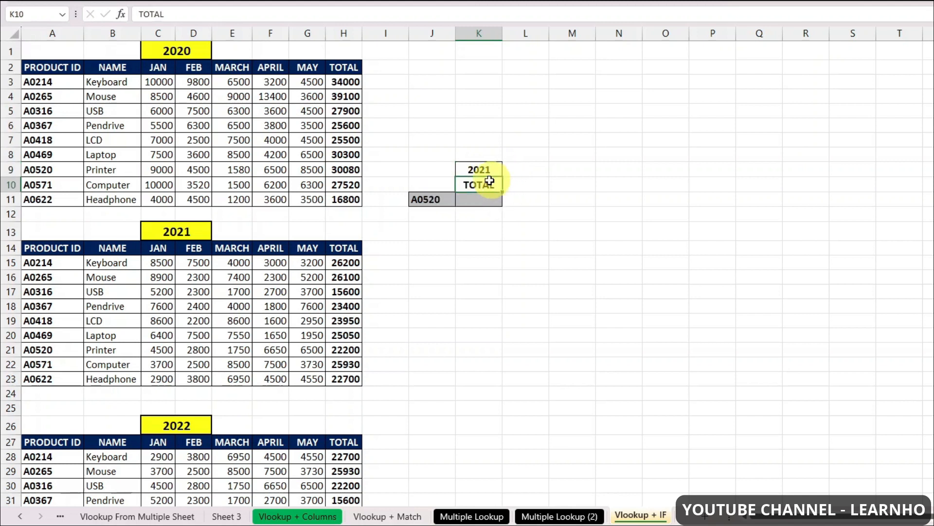
left_click(430, 200)
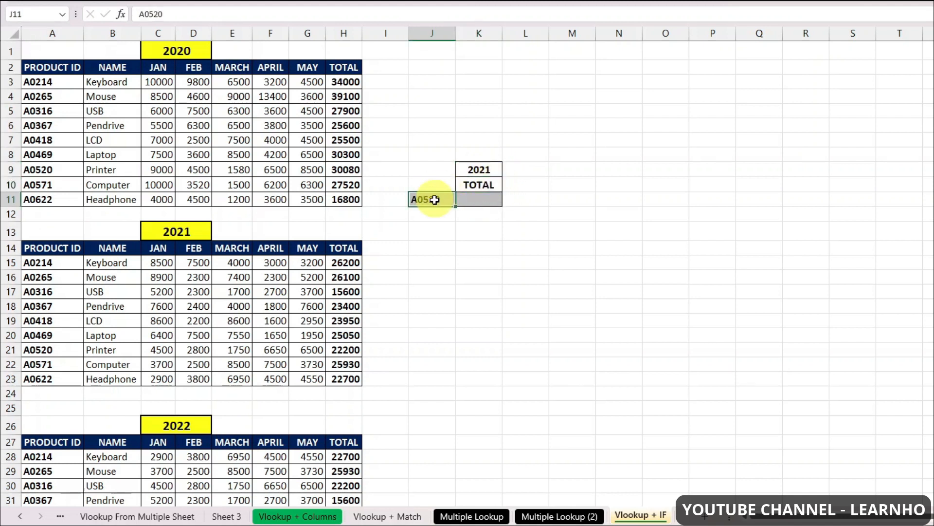
left_click(486, 200)
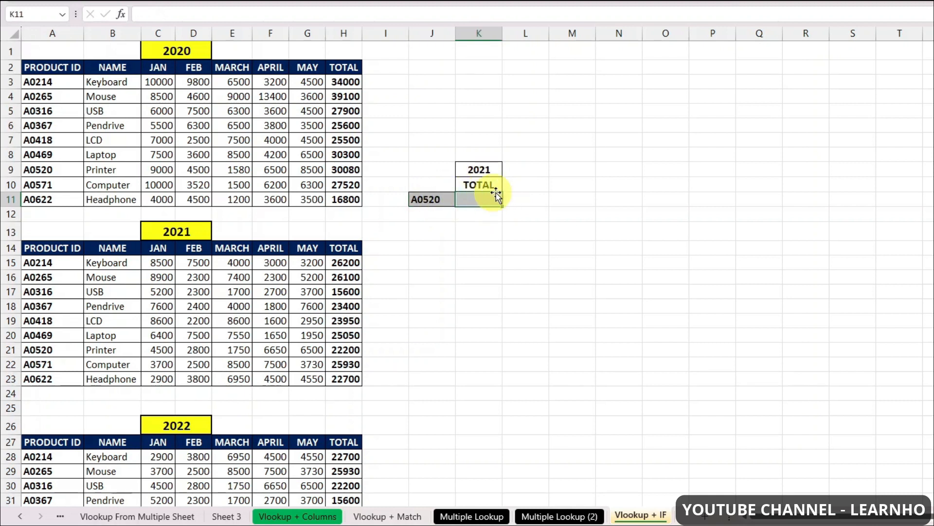
type("=vl")
double_click(487, 213)
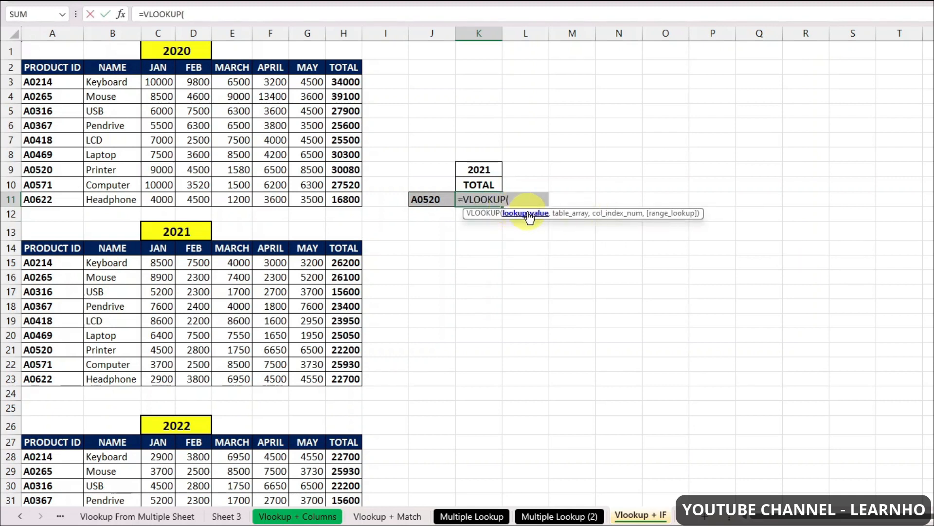
left_click(428, 199)
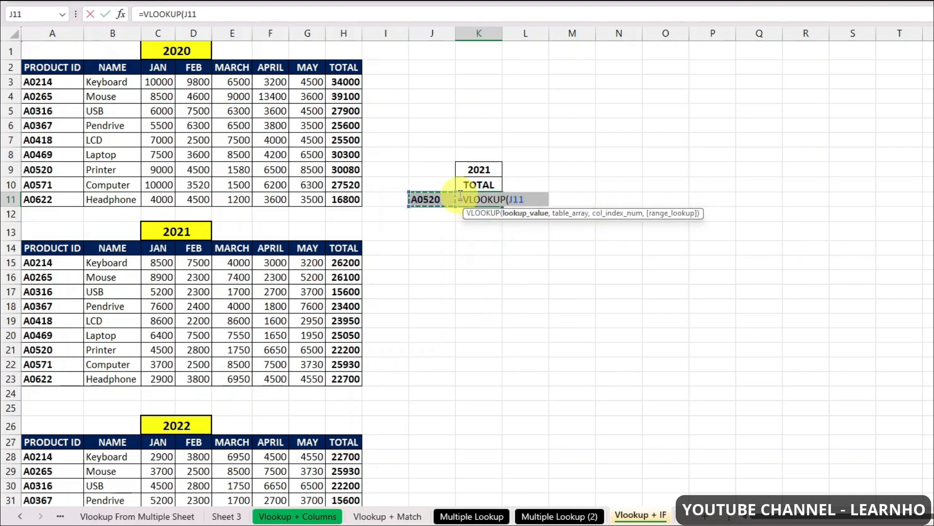
type(",")
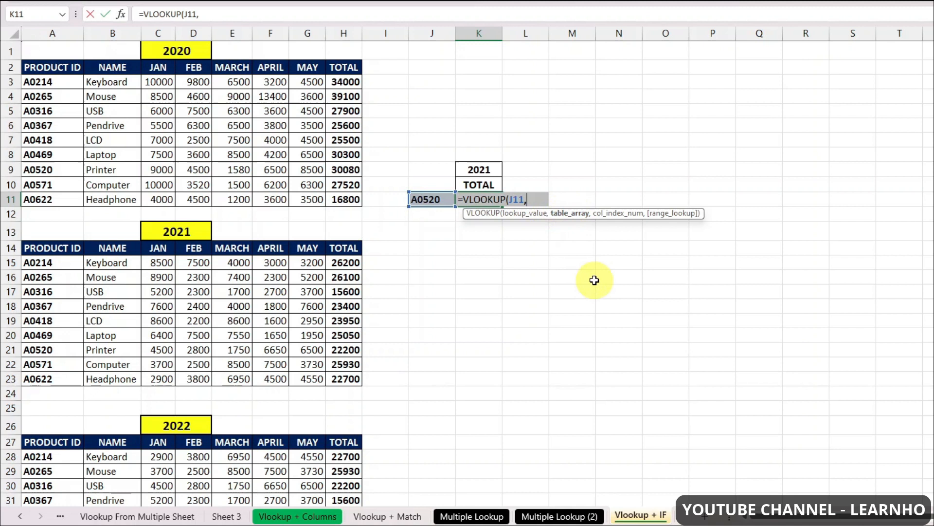
Step: Try the 2020 table range TABLE2020 as the VLOOKUP table array, removing it from the formula each time
left_click_drag(42, 63, 346, 198)
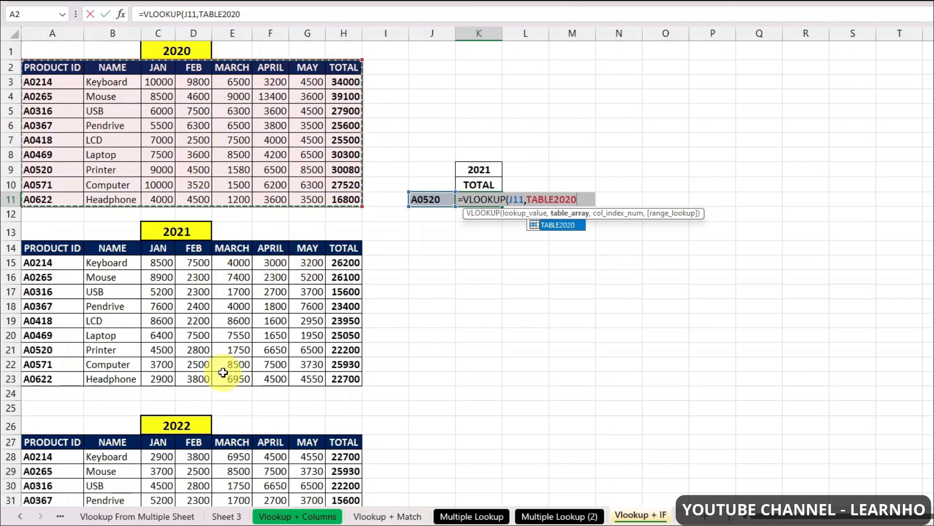
key("BackSpace")
key("BackSpace")
key("BackSpace")
key("BackSpace")
key("BackSpace")
key("BackSpace")
key("BackSpace")
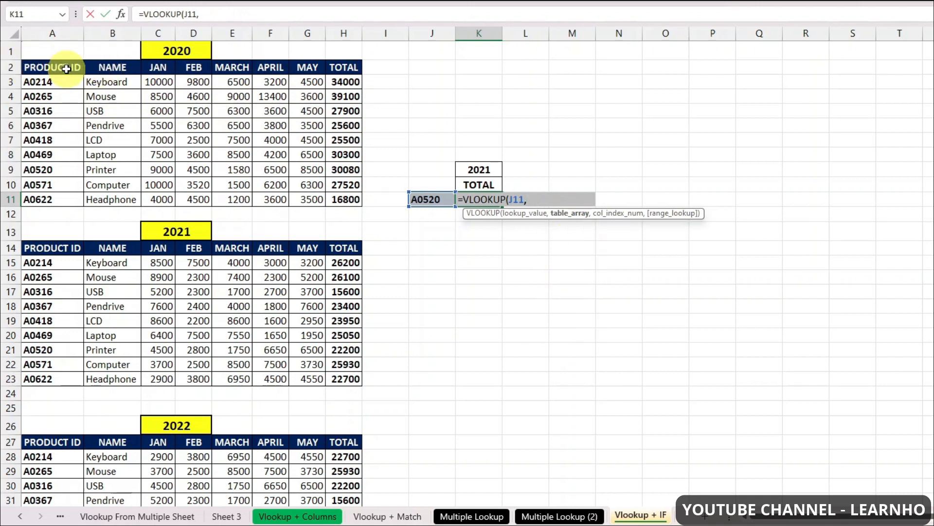
left_click_drag(65, 66, 344, 199)
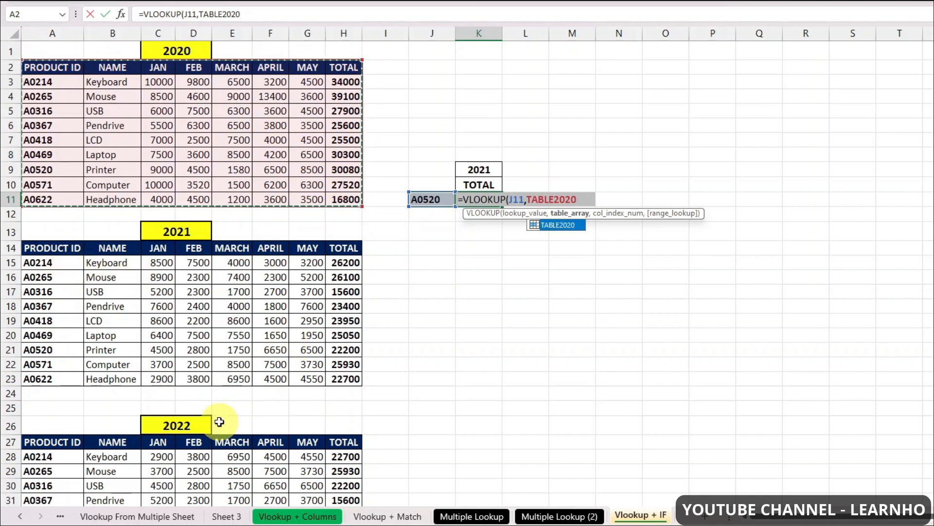
scroll(106, 392, "down", 1)
scroll(271, 443, "up", 1)
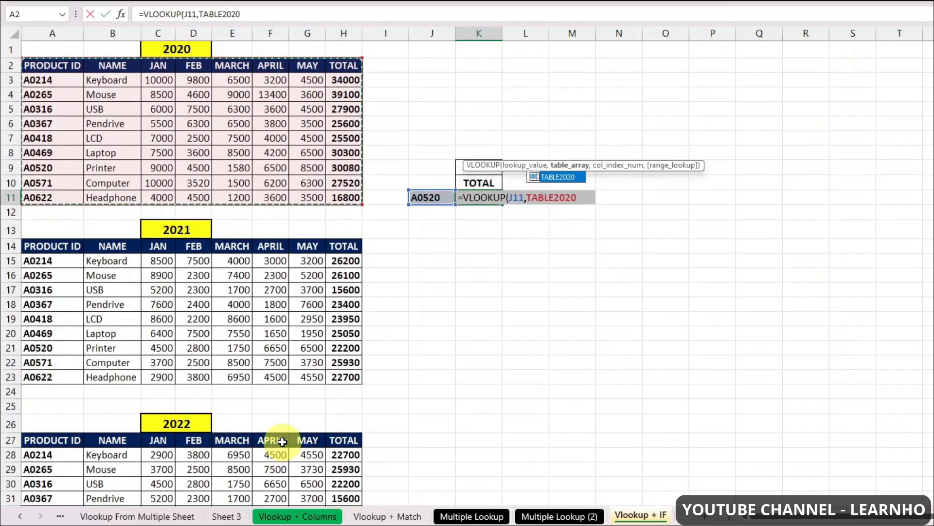
key("BackSpace")
key("BackSpace")
key("BackSpace")
key("BackSpace")
key("BackSpace")
key("BackSpace")
key("BackSpace")
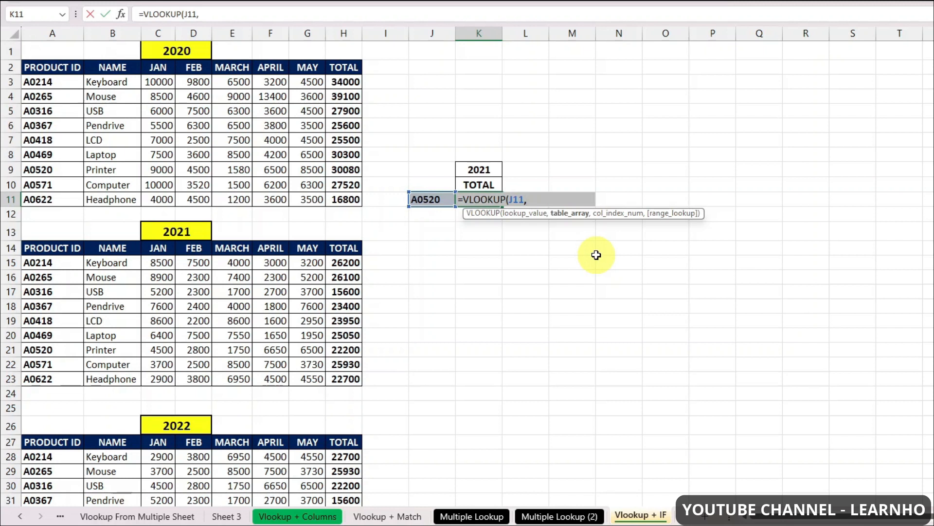
Step: Add an IF as the VLOOKUP table array in K11 that uses TABLE2020 when K9 equals 2020
type("IF(")
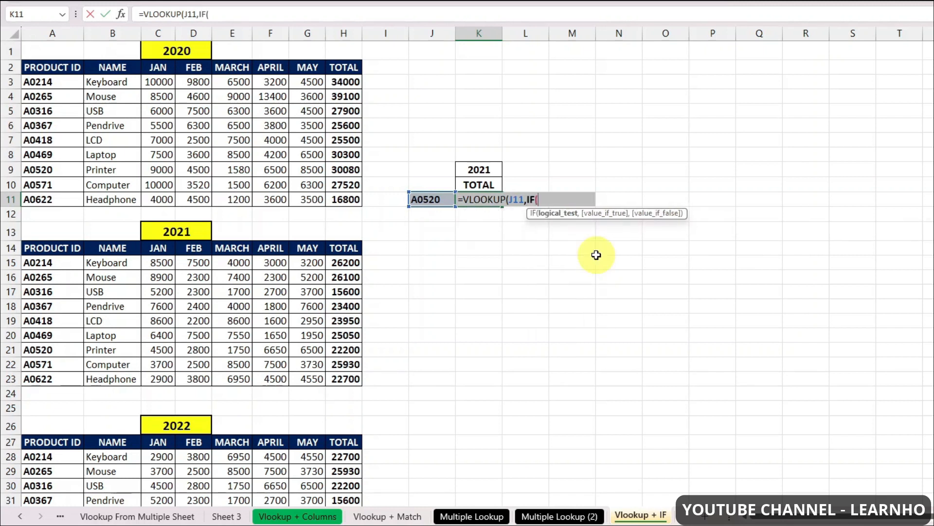
left_click(481, 168)
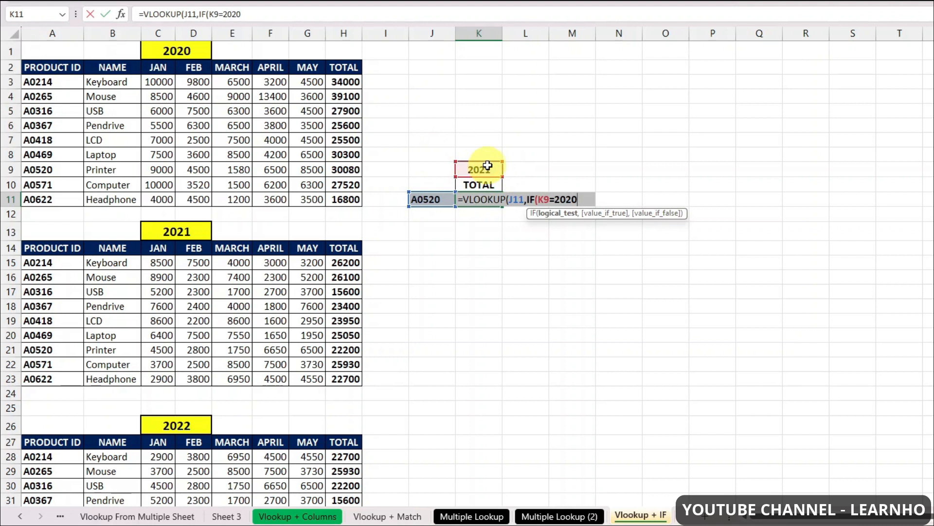
type("=2020,")
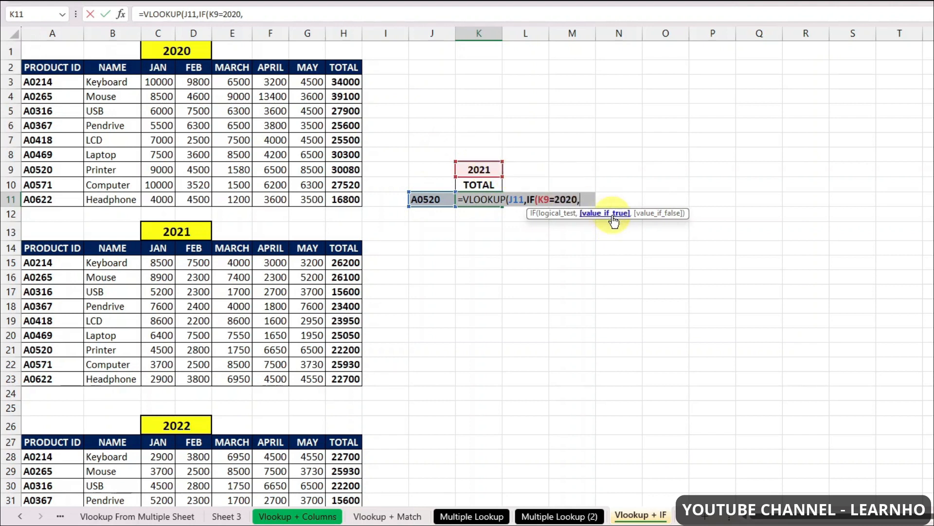
left_click_drag(49, 67, 360, 198)
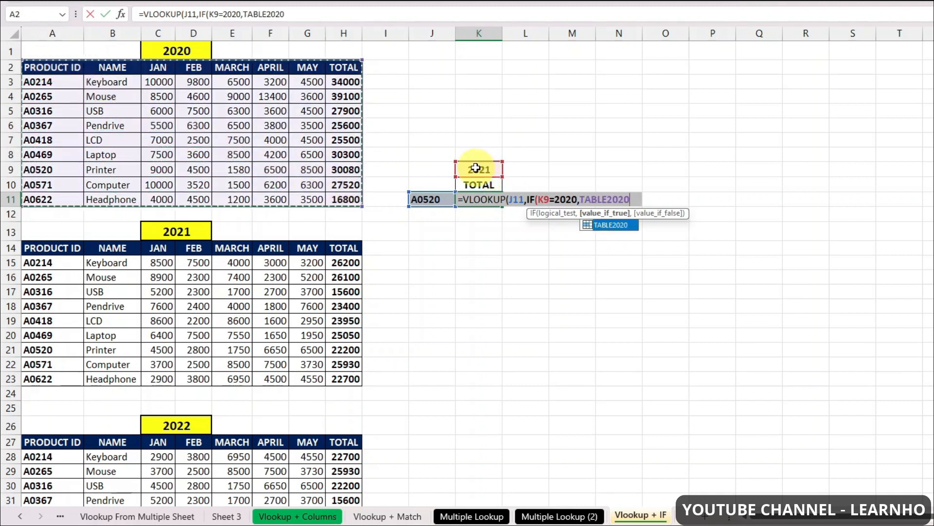
left_click(544, 199)
left_click(635, 200)
left_click_drag(636, 200, 590, 195)
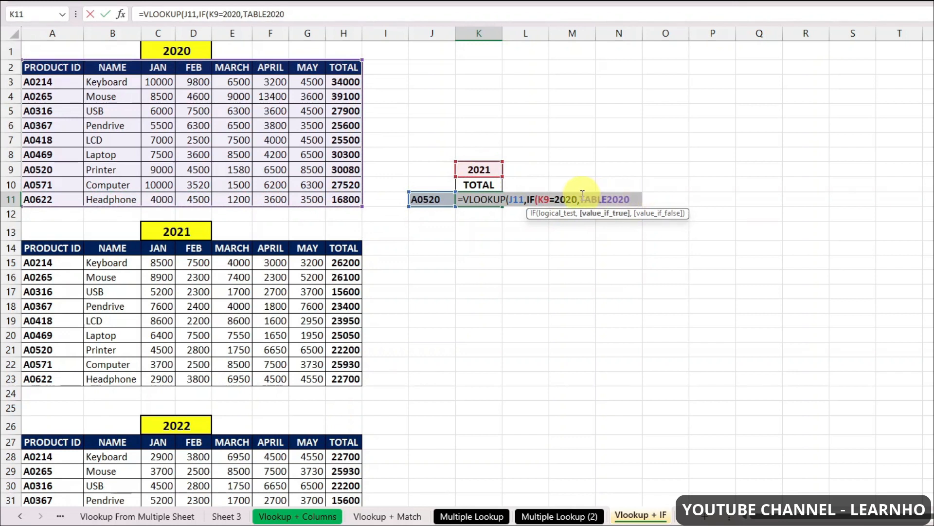
left_click(633, 200)
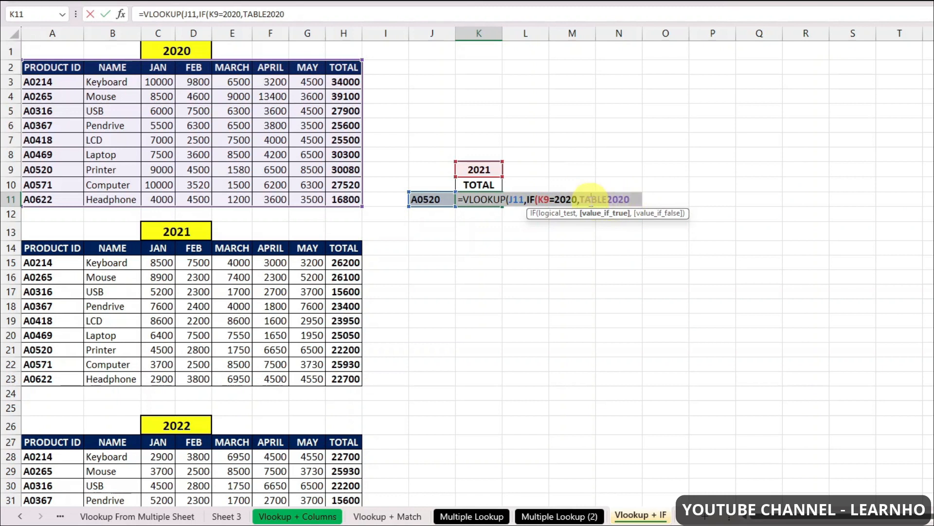
type(",")
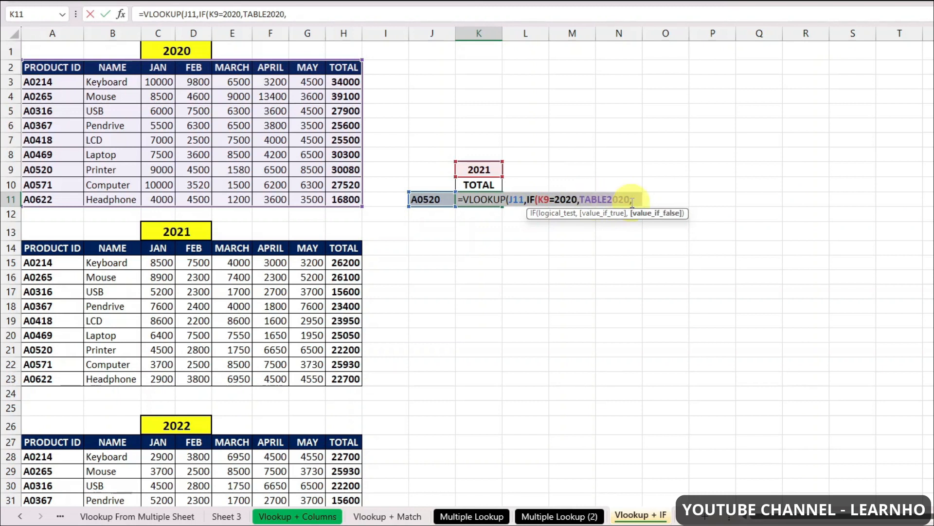
Step: Nest a second IF as the false value, returning TABLE2021 when K9 equals 2021
type("IF")
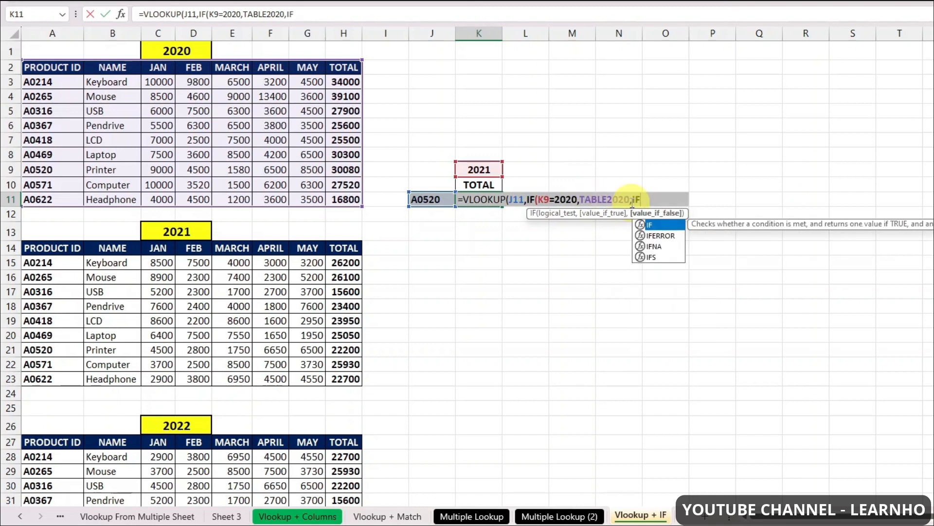
type("(")
left_click(486, 169)
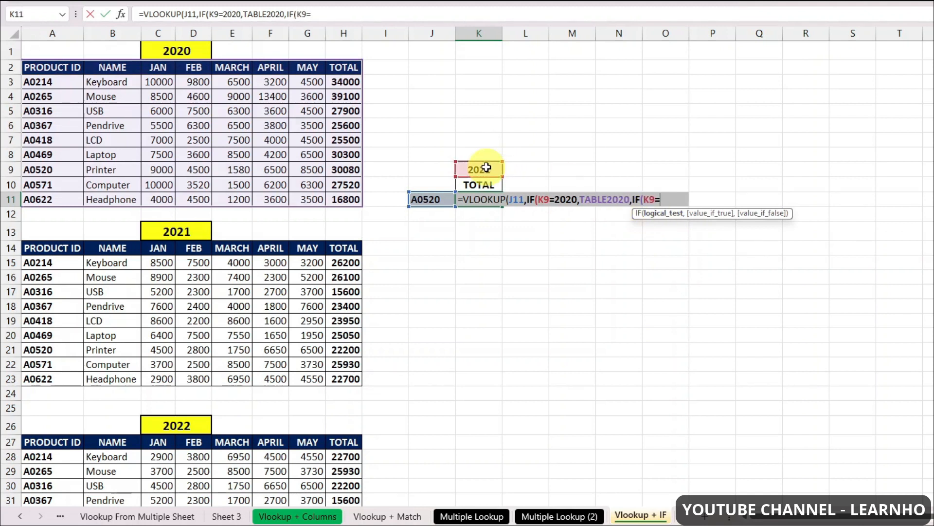
type("=2021,")
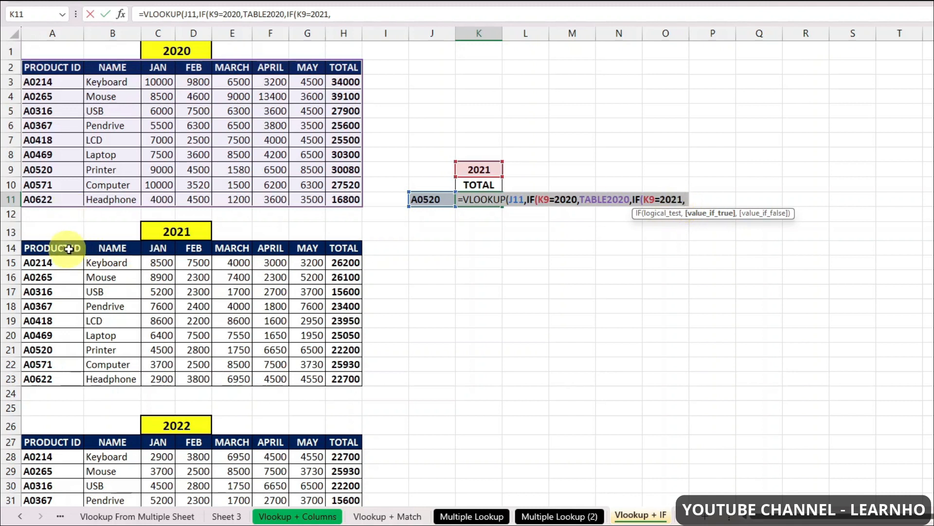
type("TA")
key("Down")
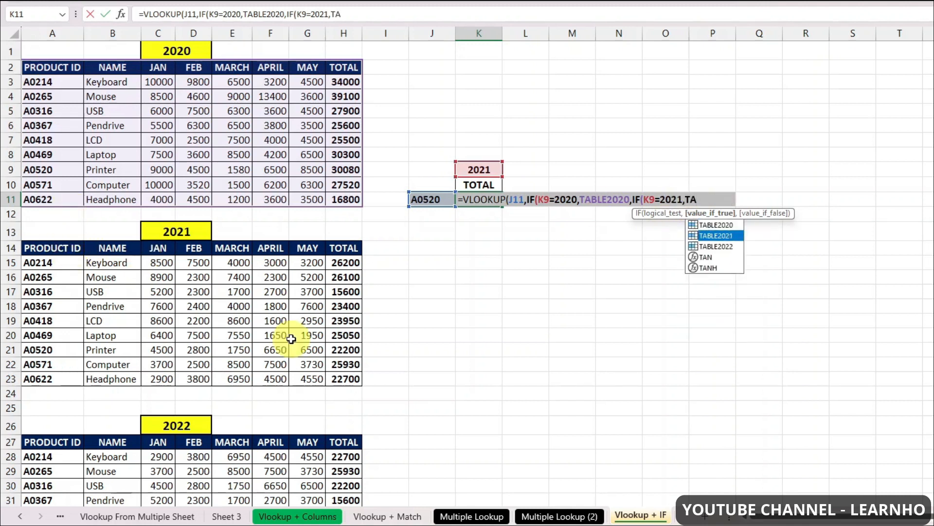
key("Tab")
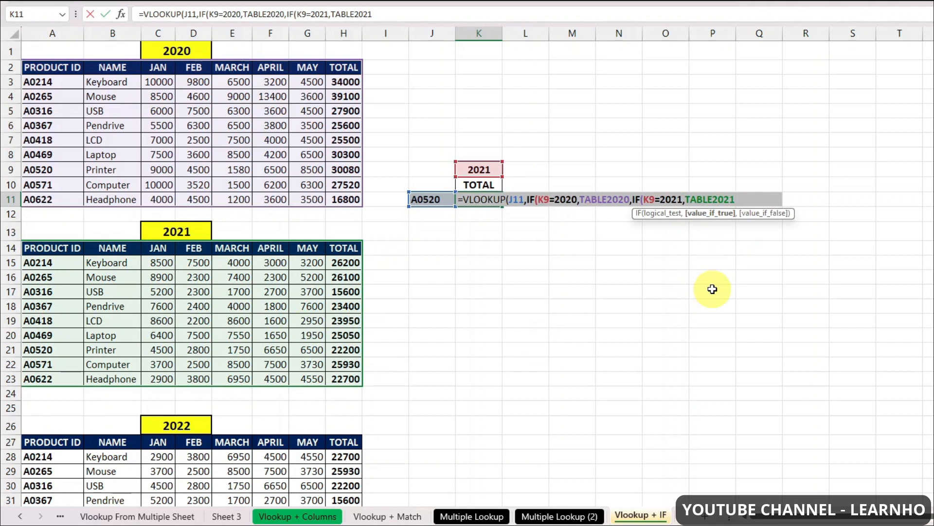
type(",")
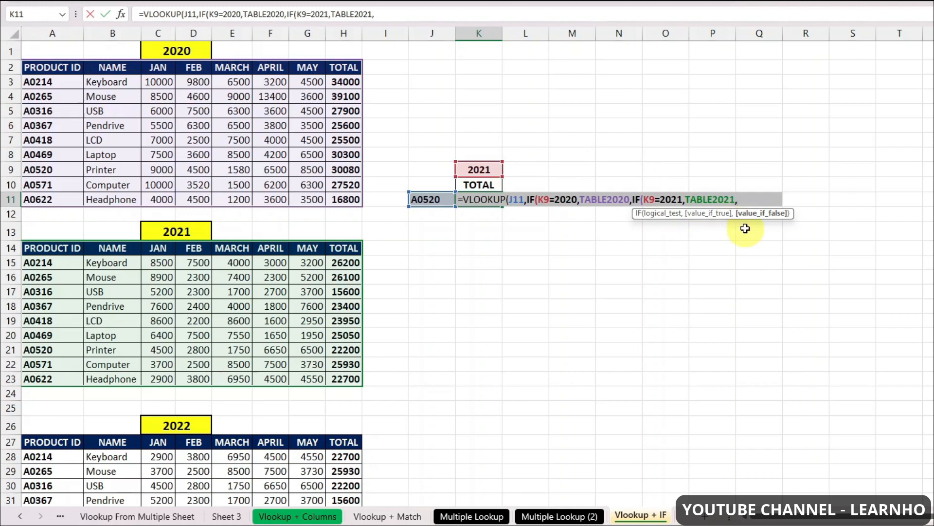
Step: Use TABLE2022 as the nested IF's false value and close both IF functions
type("TAB")
key("Down")
key("Down")
key("Tab")
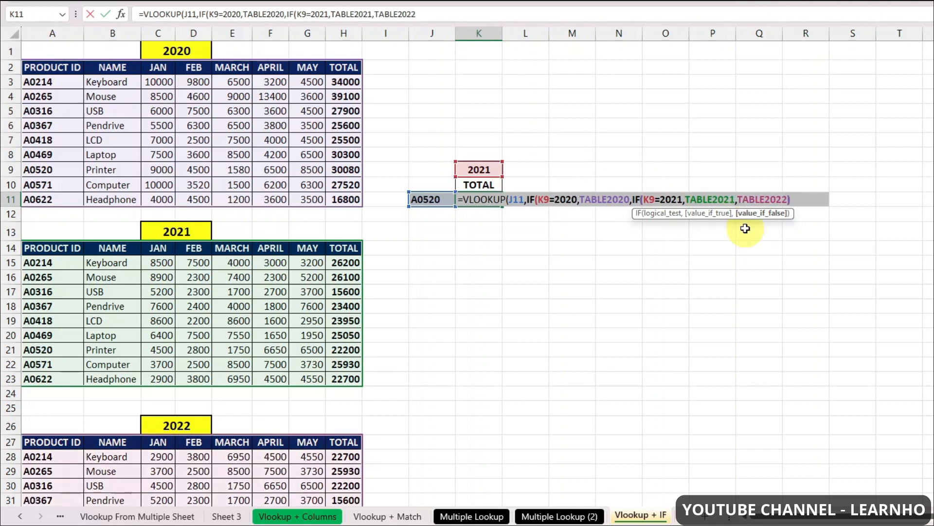
type(")")
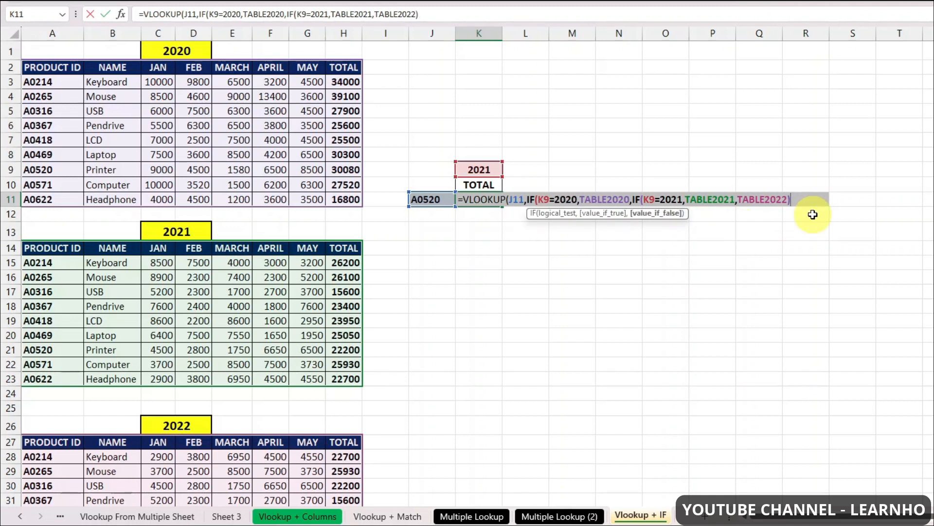
type(")")
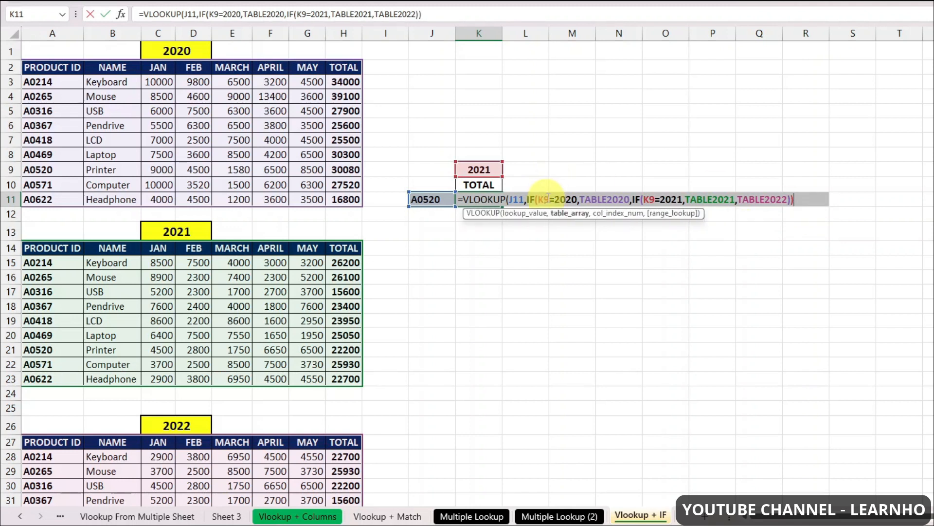
Step: Finish the VLOOKUP with column index 8 and exact match 0, and enter the formula in K11
type(",")
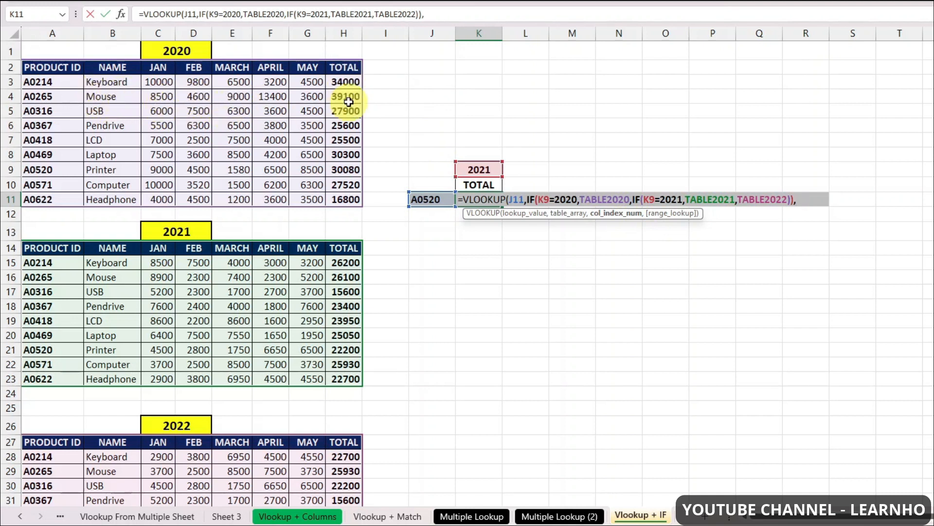
type("8,0")
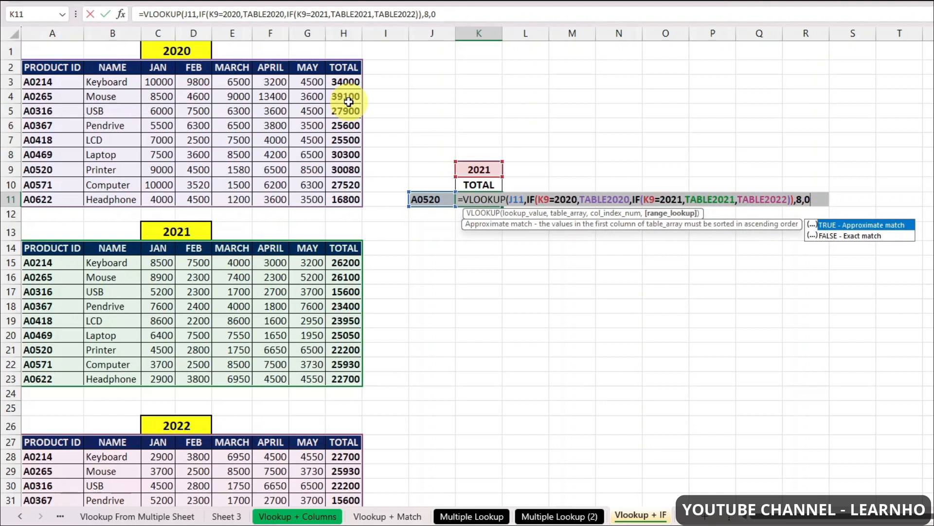
type(")")
key("Return")
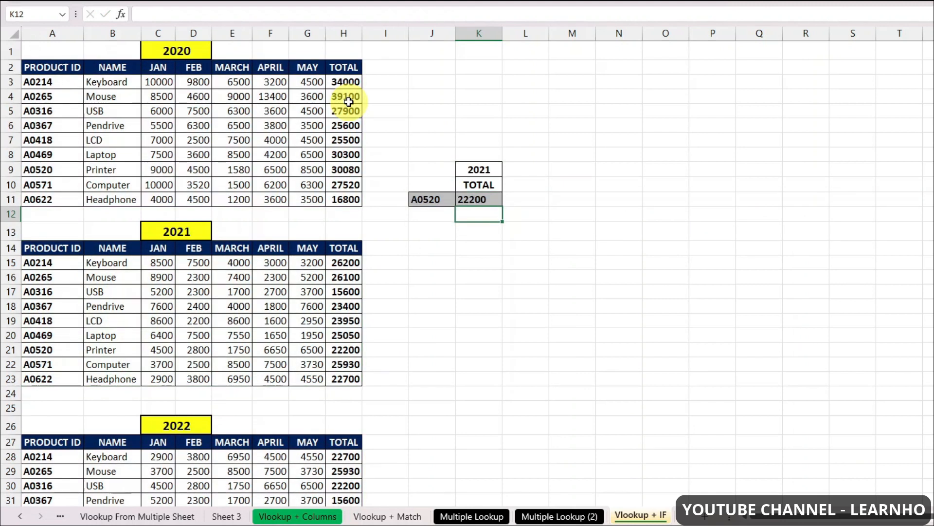
Step: Change the lookup product ID in J11 to A0622
key("Up")
key("Left")
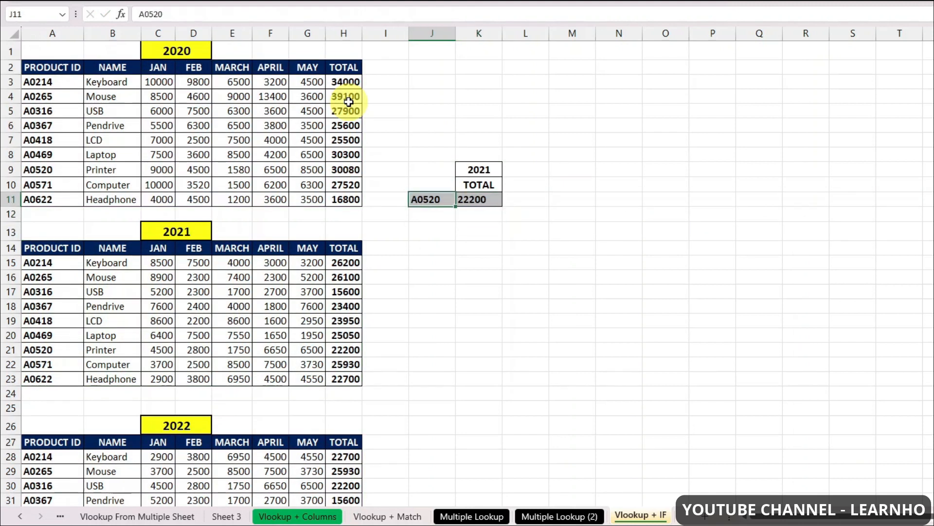
type("A062")
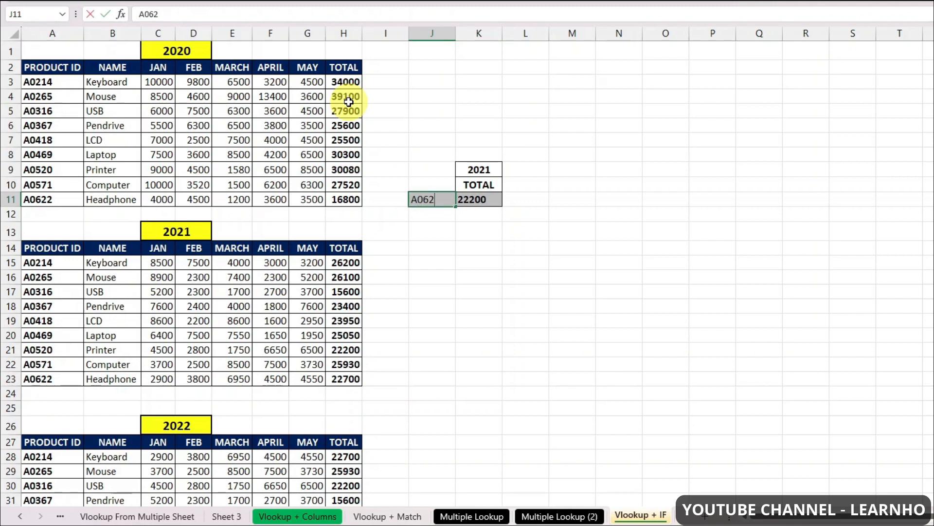
key("Return")
left_click(430, 199)
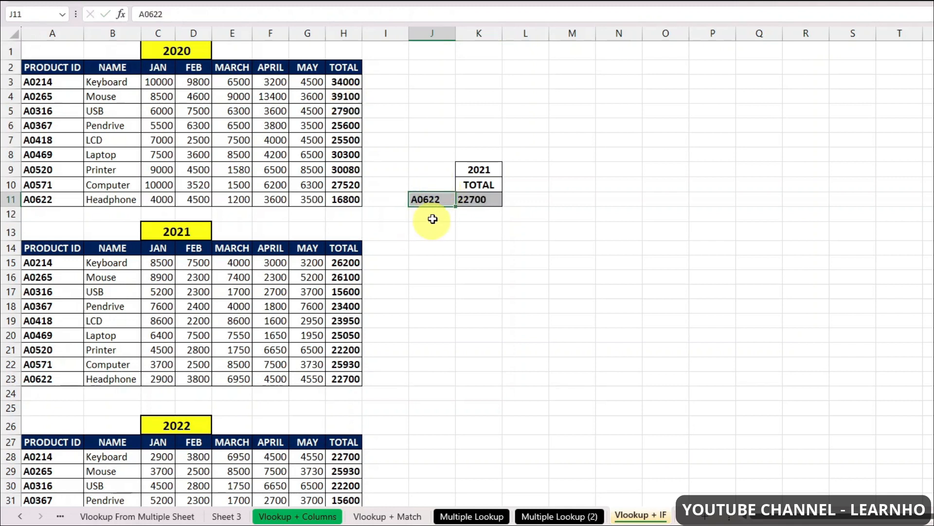
Step: Choose 2022 as the lookup year in K9
left_click(473, 168)
left_click(508, 171)
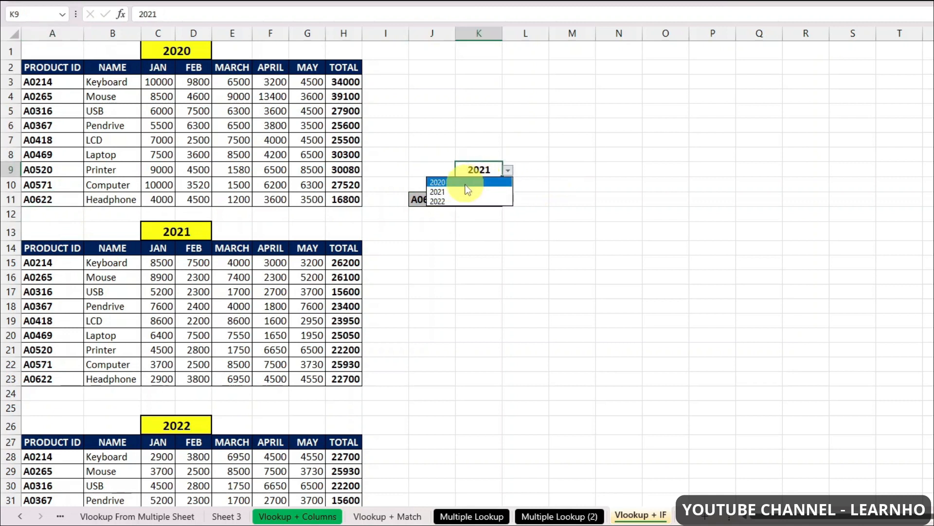
left_click(454, 201)
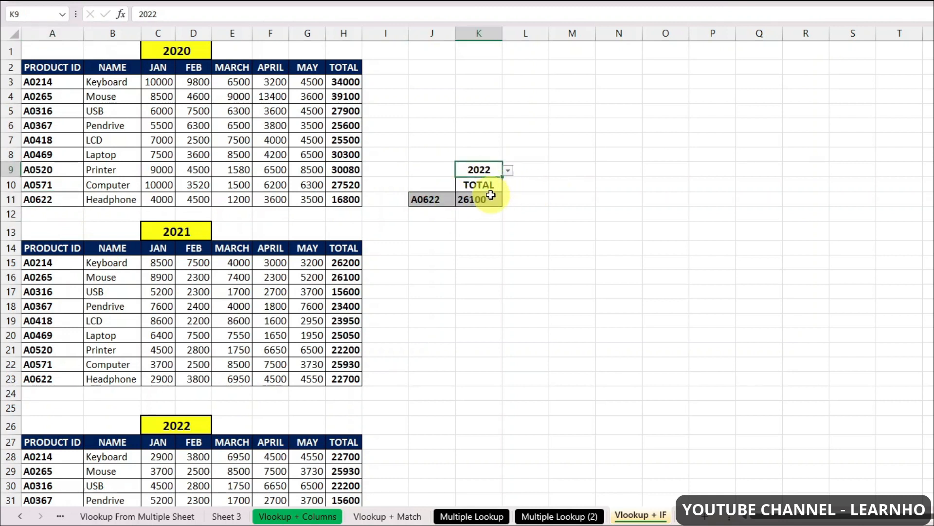
Step: Compare the total in K11 with the Headphone total for A0622 in the 2022 table
scroll(176, 403, "down", 4)
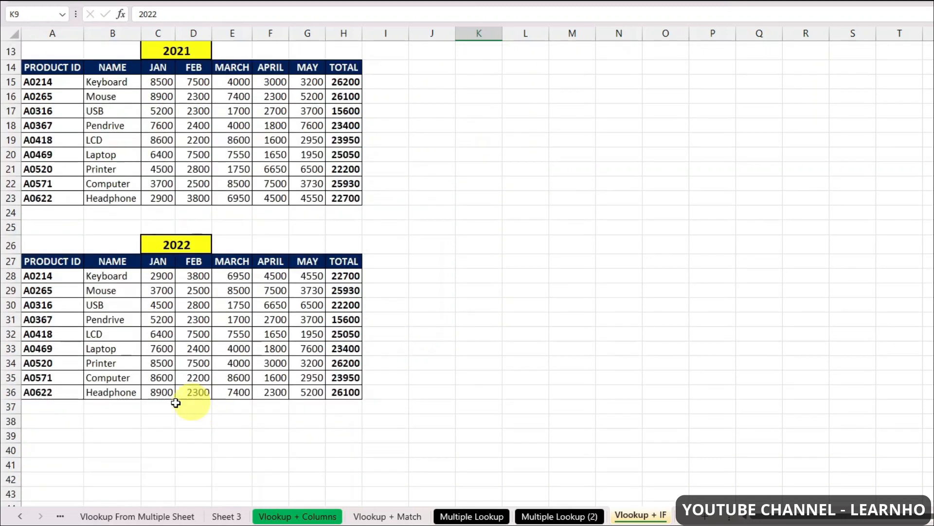
left_click(46, 391)
left_click(354, 392)
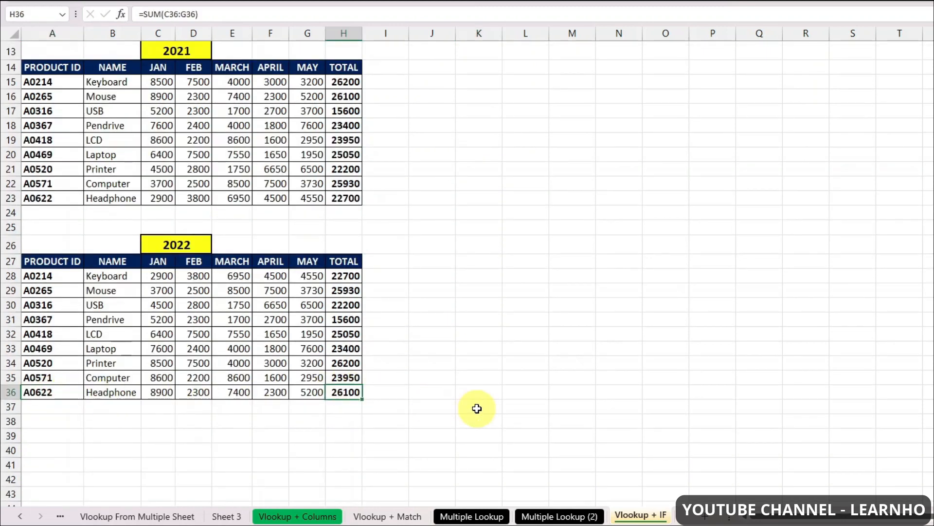
scroll(476, 409, "up", 4)
left_click(489, 203)
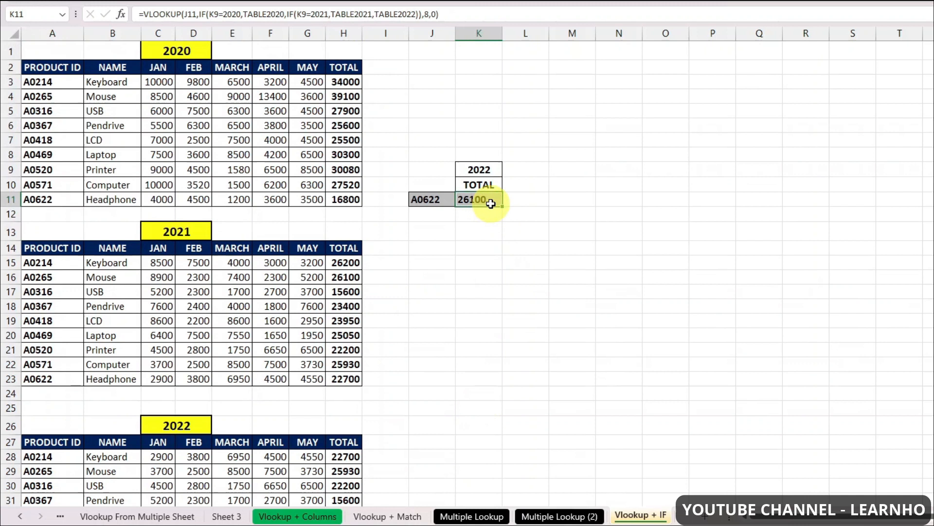
left_click(480, 170)
left_click(488, 201)
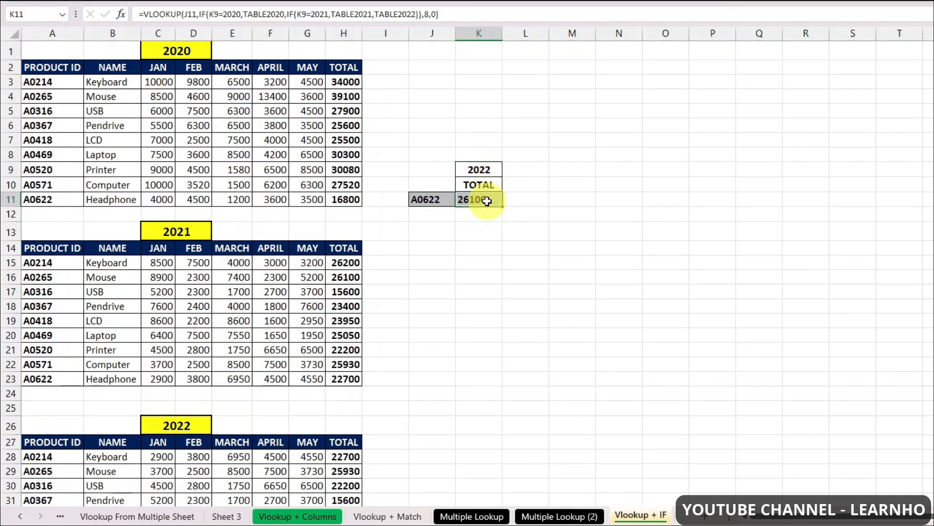
Step: Review the VLOOKUP formula in K11, highlighting its nested IF table array argument, and leave it as is
double_click(487, 201)
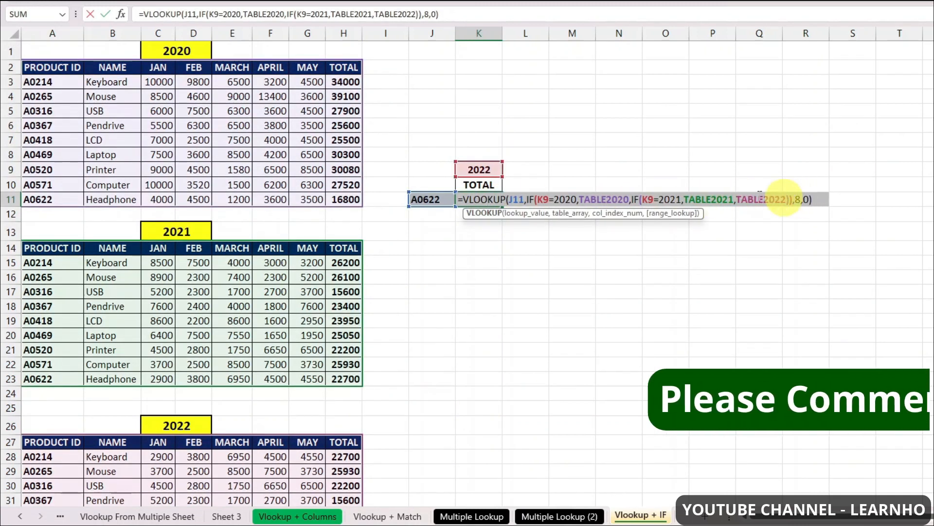
left_click(571, 213)
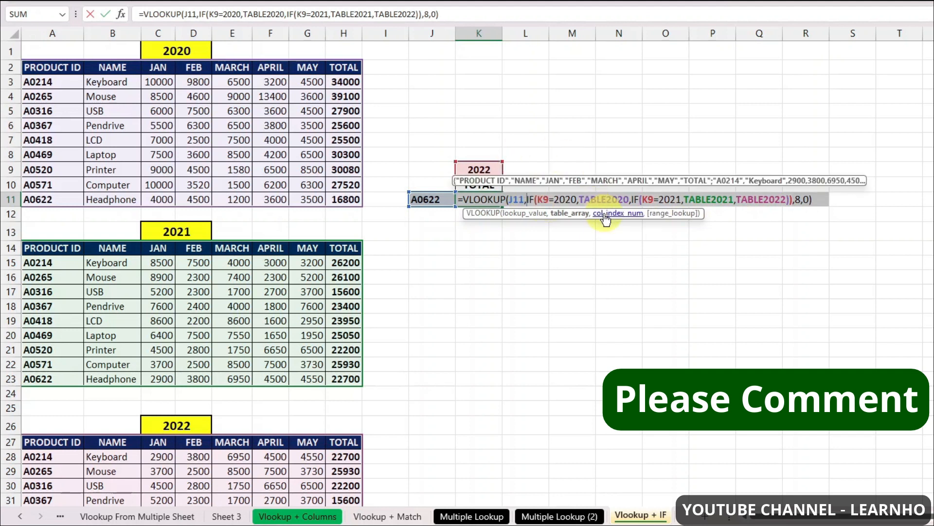
key("Return")
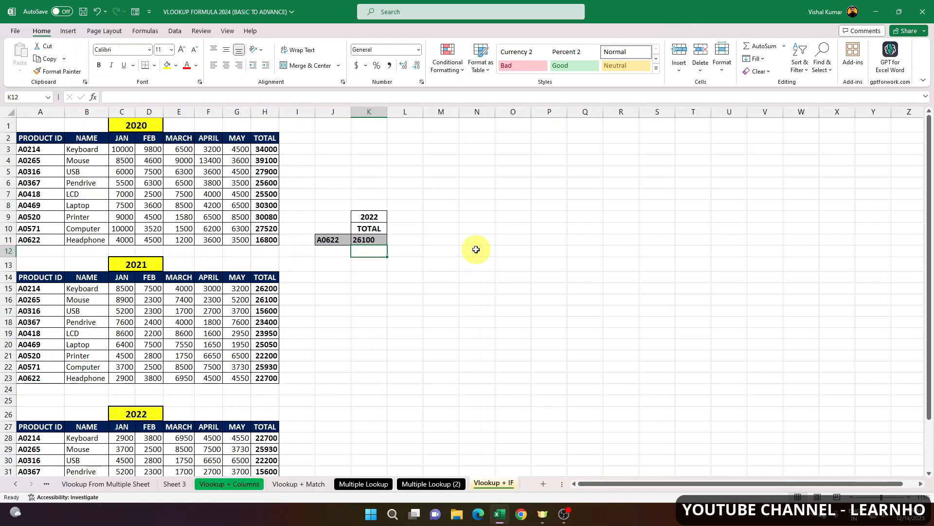
left_click(375, 238)
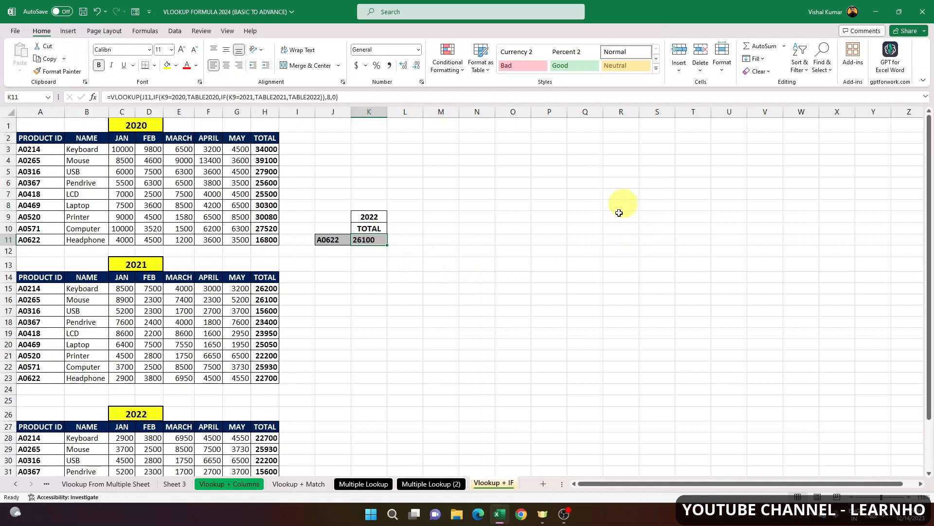